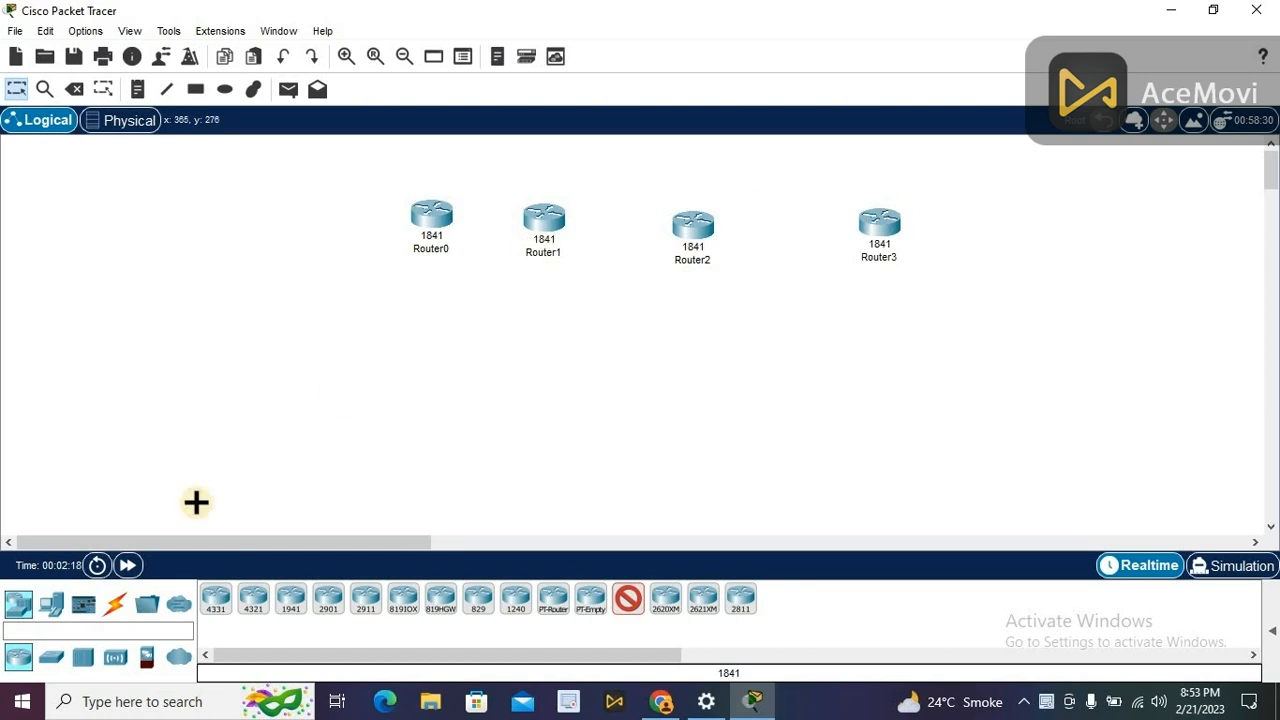
Step: Place four 2960 switches in the workspace, one below each of the four routers
{"action": "left_click", "coordinate": [57, 663]}
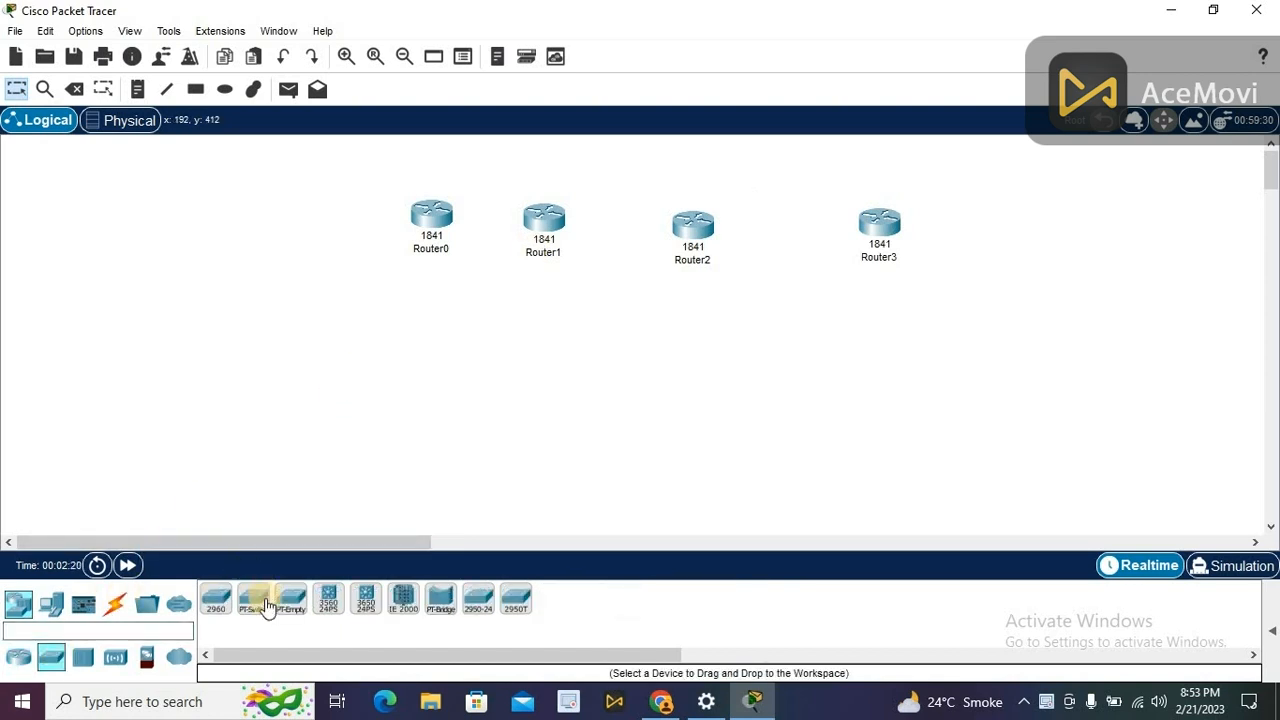
{"action": "left_click", "coordinate": [216, 606]}
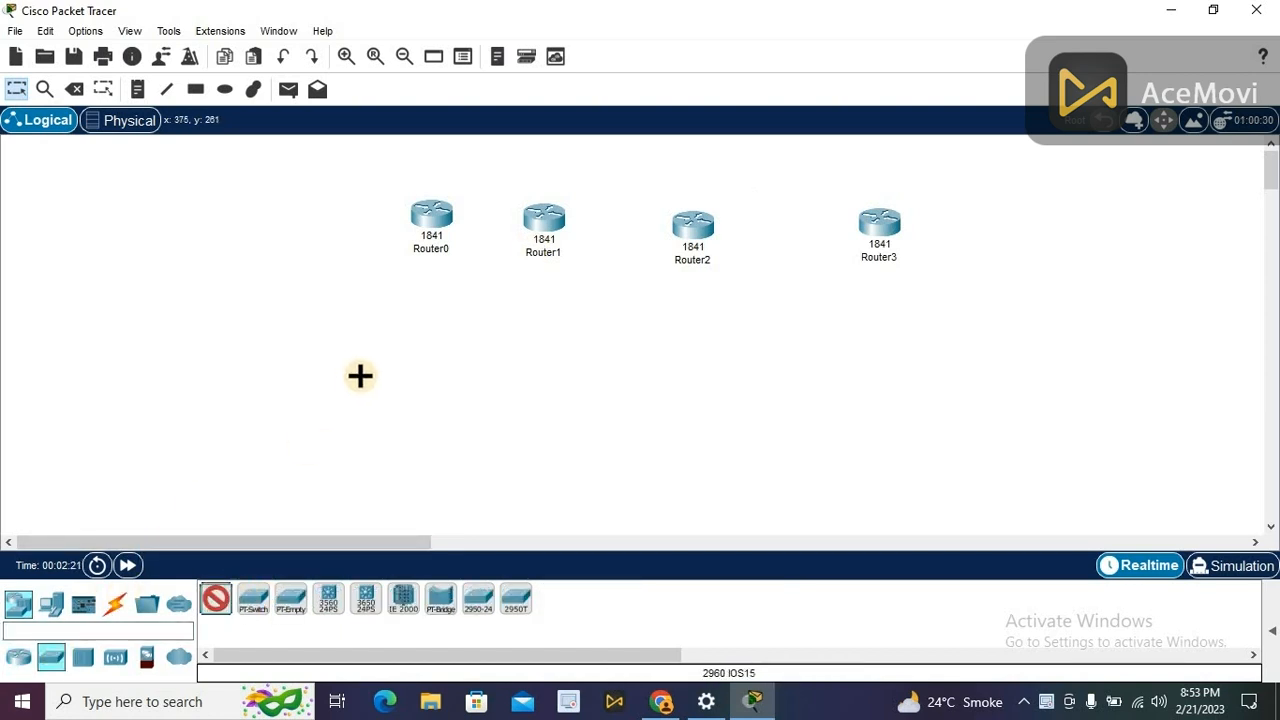
{"action": "left_click", "coordinate": [420, 342]}
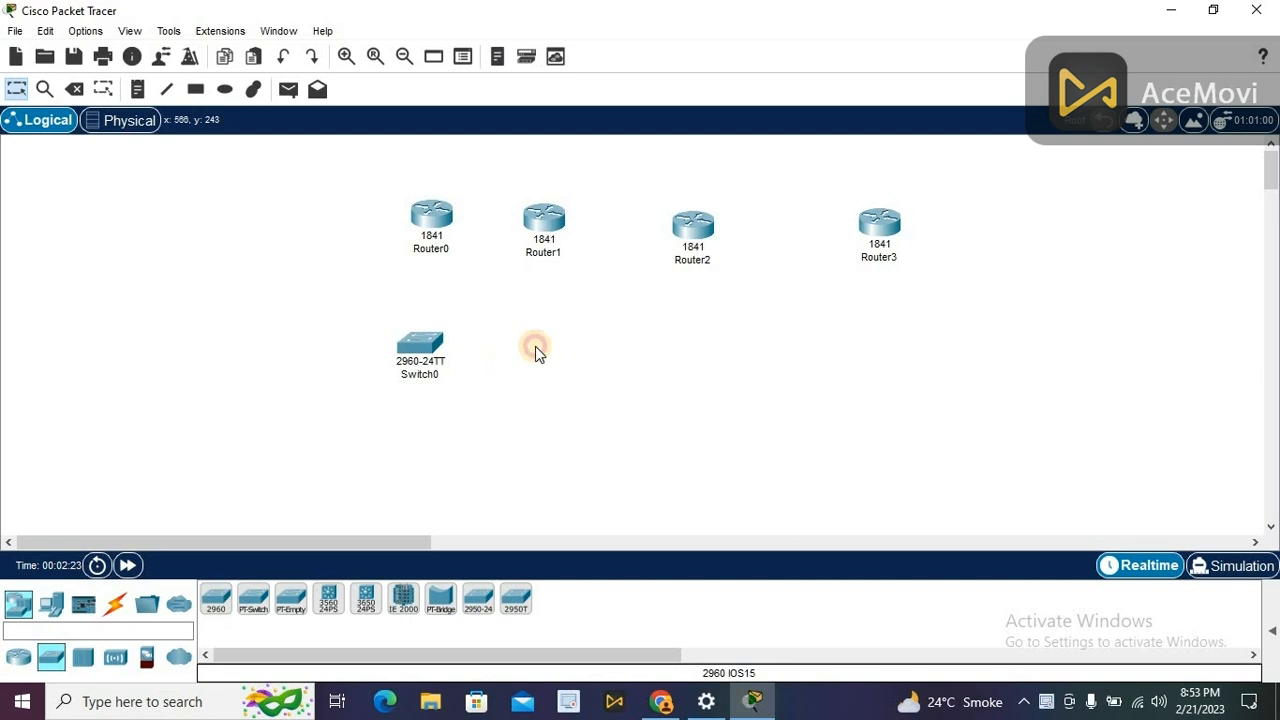
{"action": "left_click", "coordinate": [222, 596]}
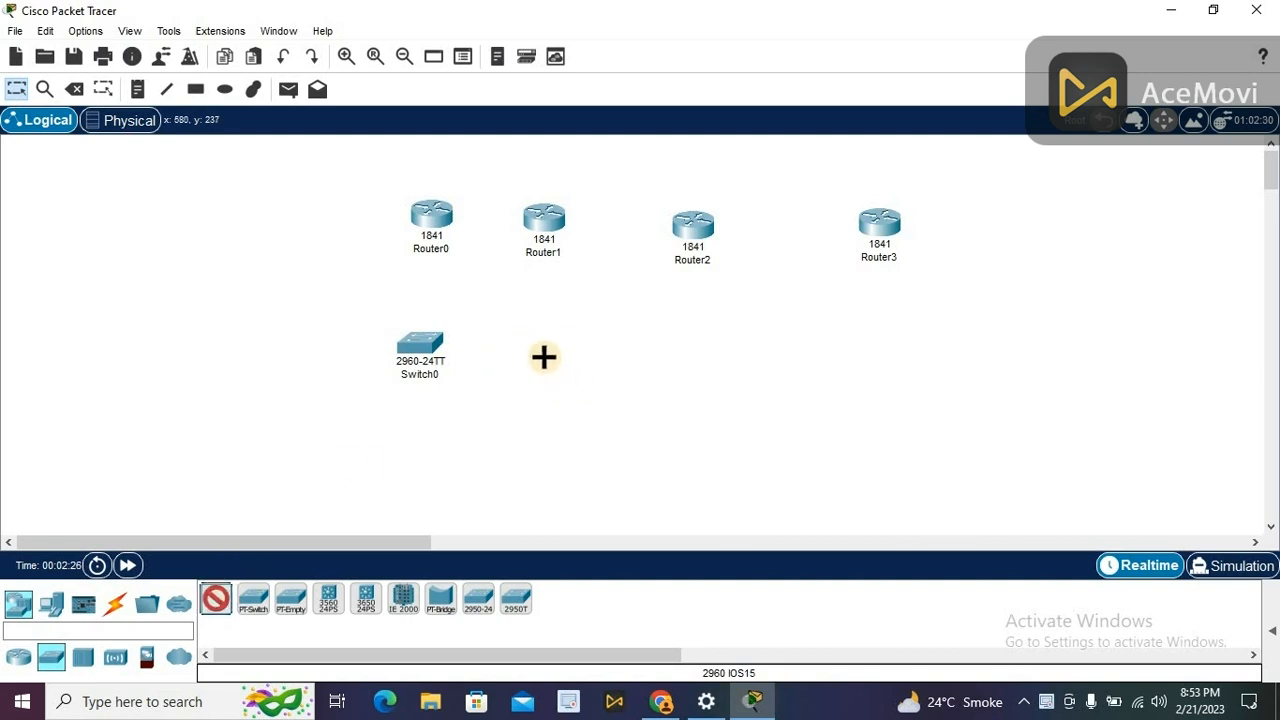
{"action": "left_click", "coordinate": [544, 357]}
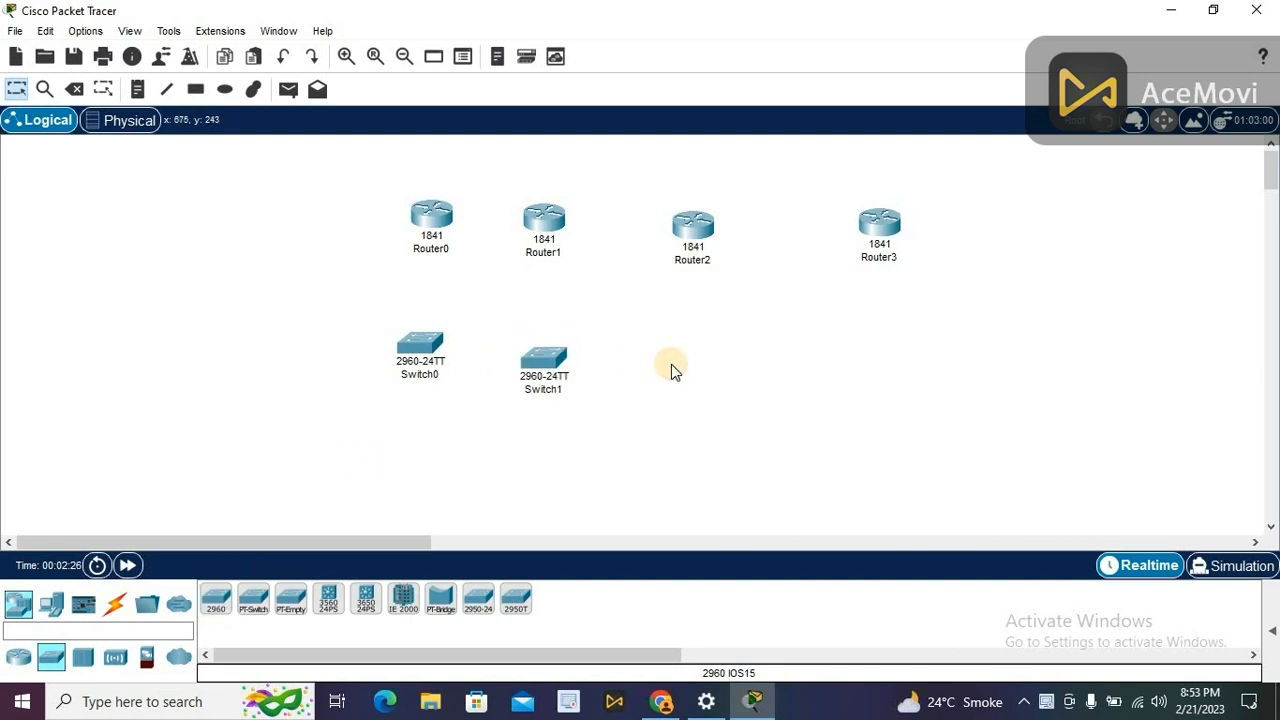
{"action": "left_click", "coordinate": [214, 602]}
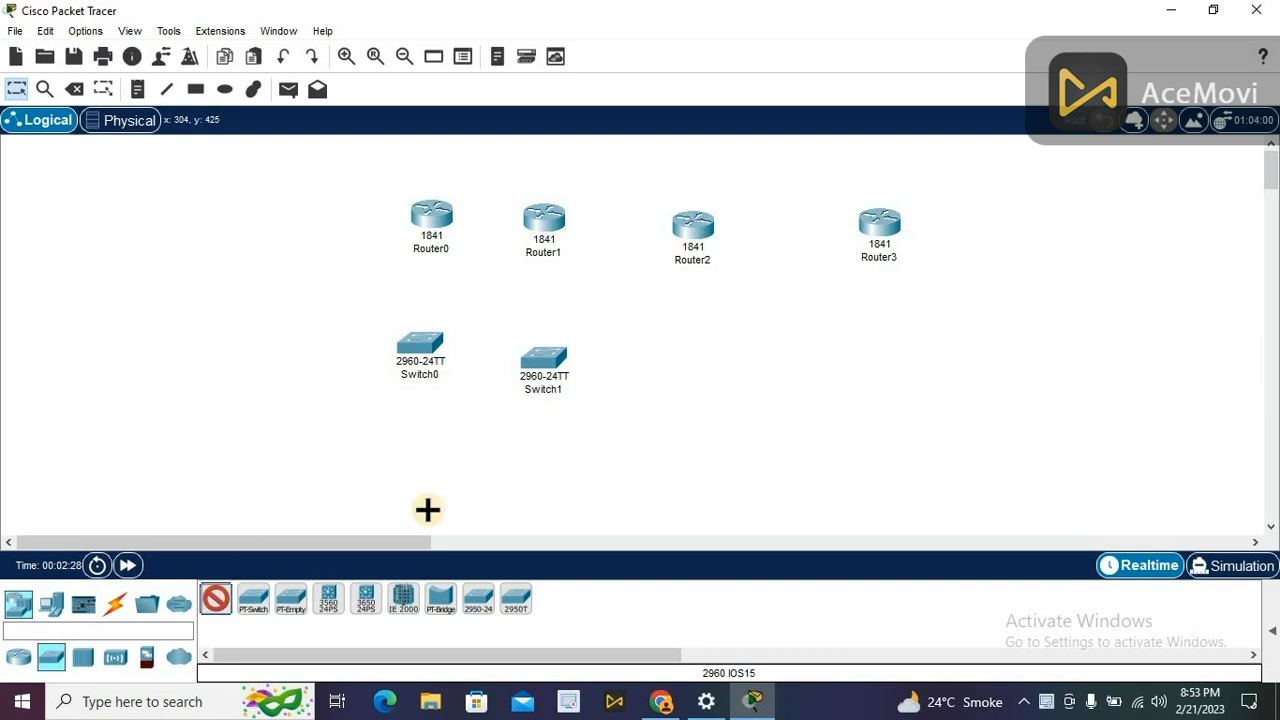
{"action": "left_click", "coordinate": [685, 356]}
{"action": "left_click", "coordinate": [881, 348]}
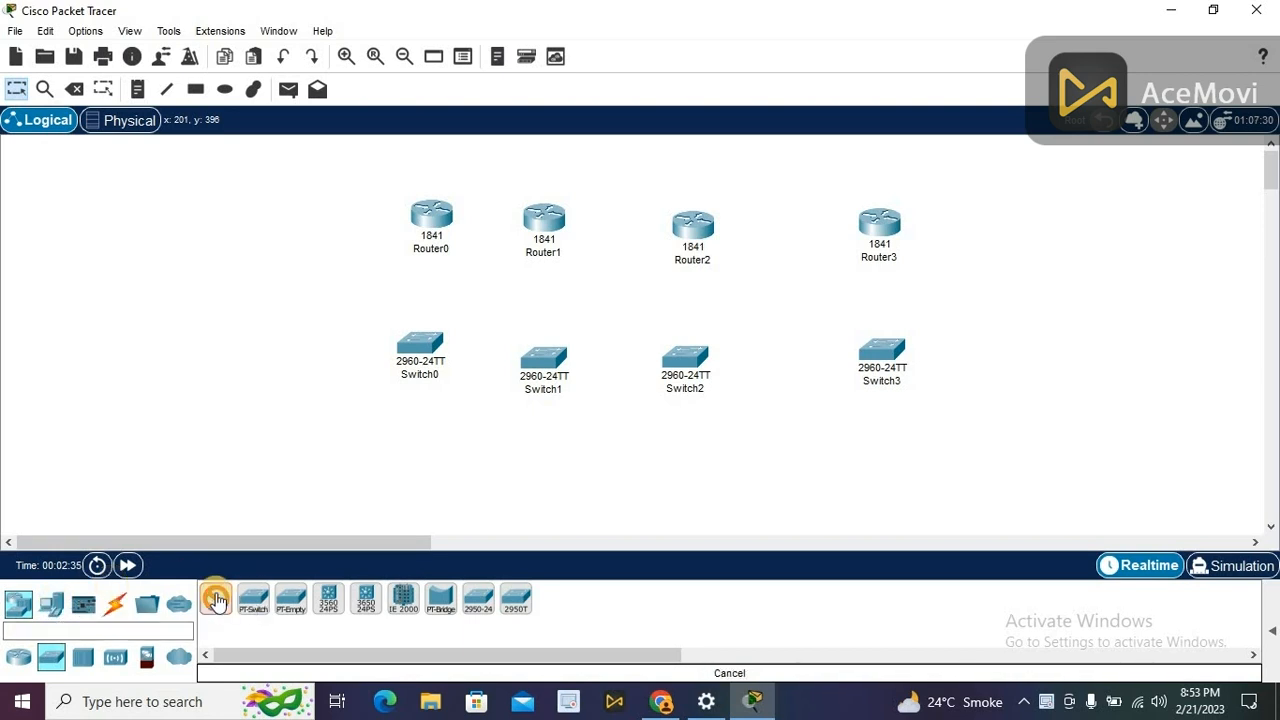
Step: Place four PCs in the workspace, one below each of the four switches
{"action": "left_click", "coordinate": [52, 605]}
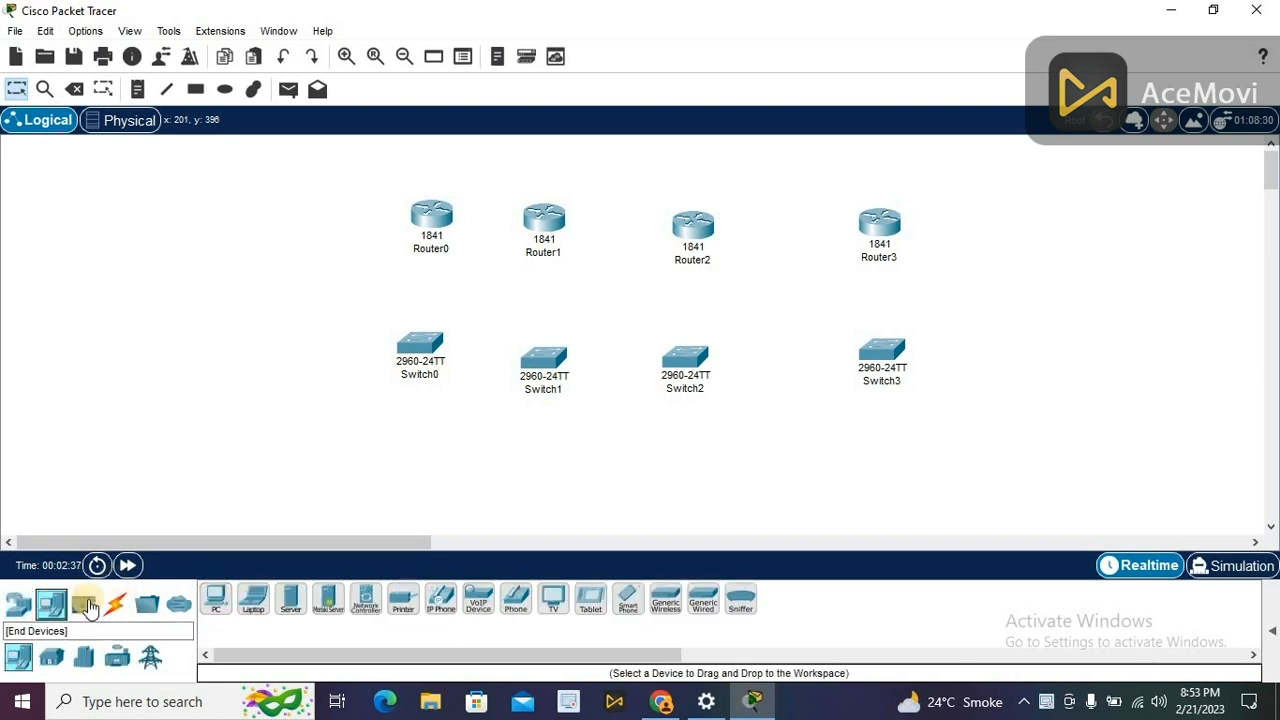
{"action": "left_click", "coordinate": [215, 602]}
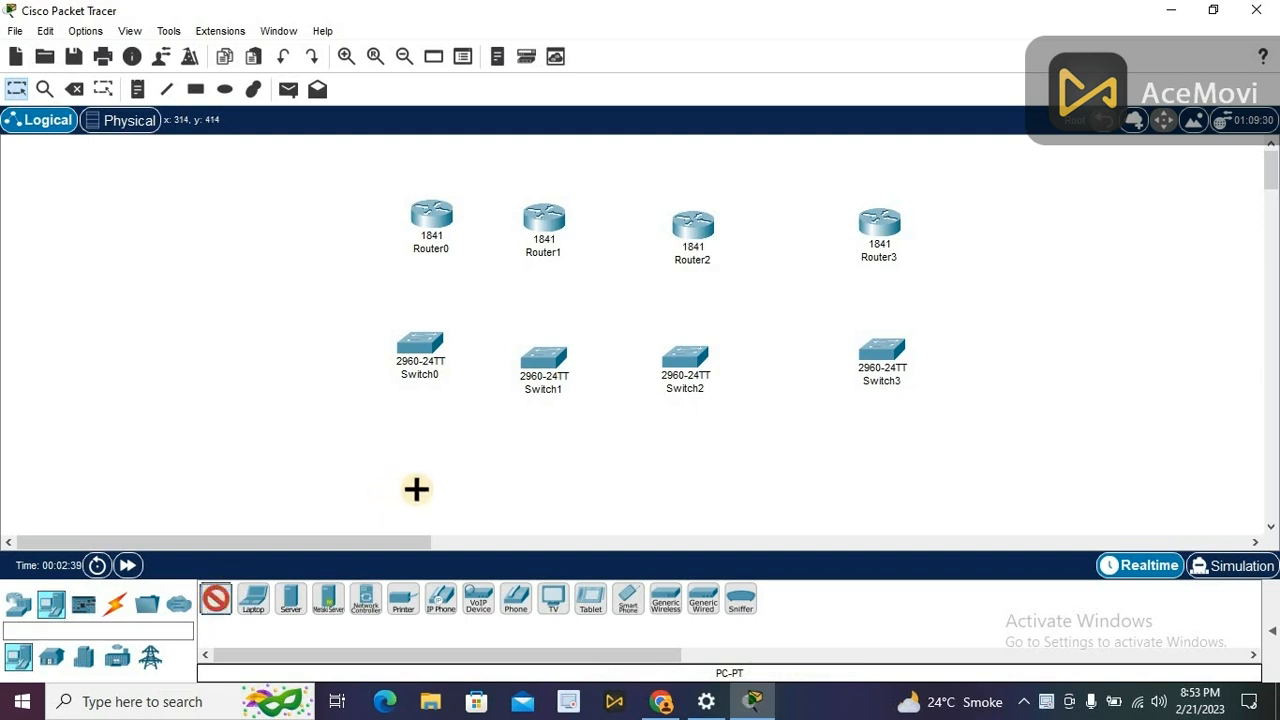
{"action": "left_click", "coordinate": [380, 496]}
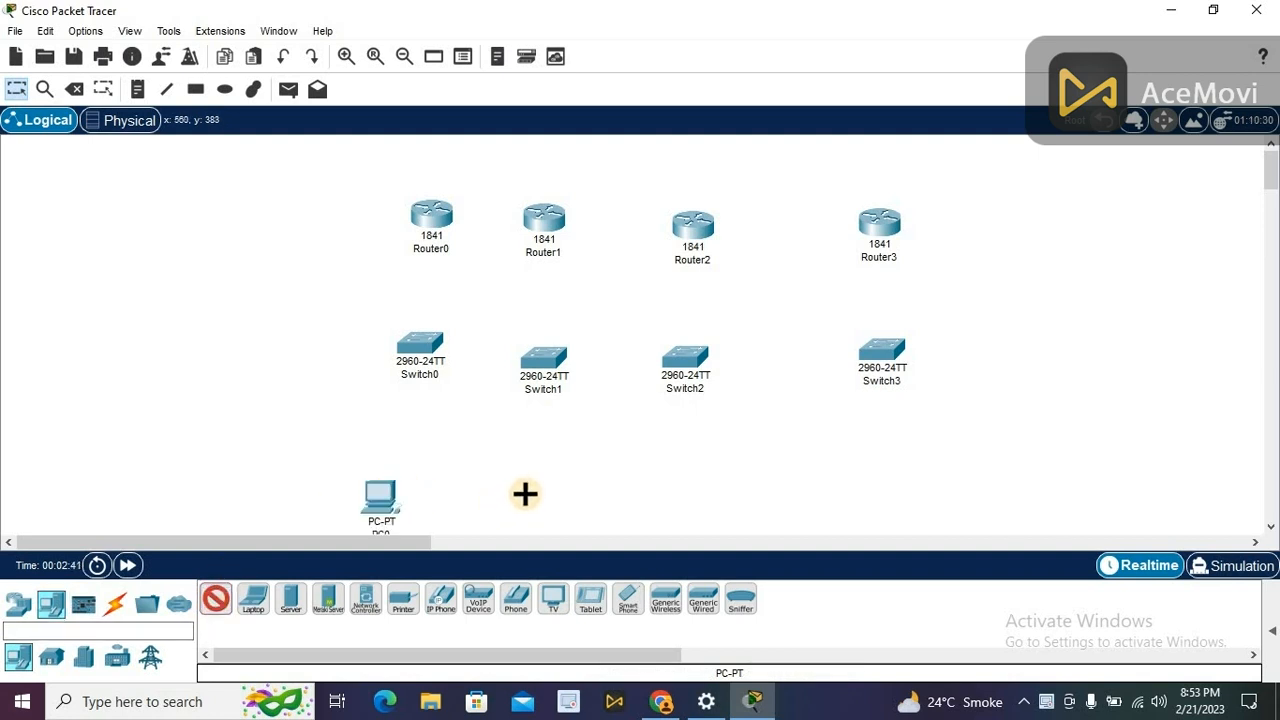
{"action": "left_click", "coordinate": [523, 493]}
{"action": "left_click", "coordinate": [671, 490]}
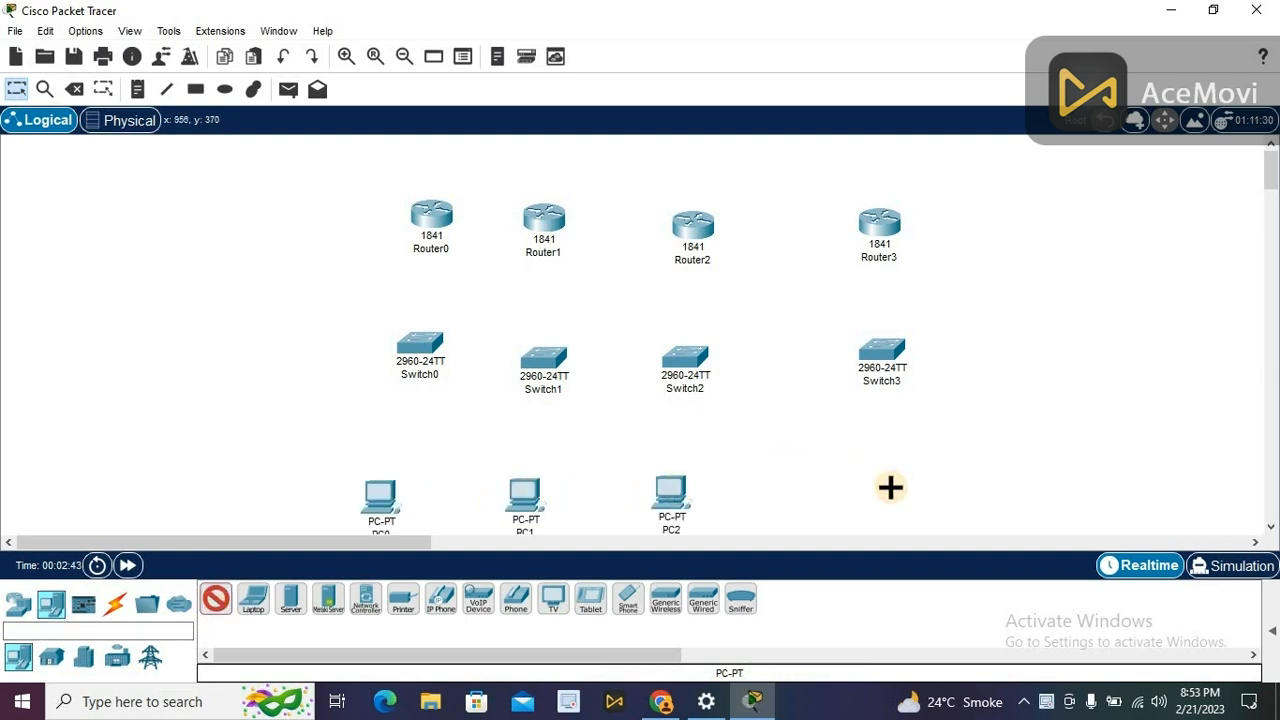
{"action": "left_click", "coordinate": [884, 487]}
Step: Cable each switch to the PC below it using the automatically chosen connection type, from Switch0 to Switch3
{"action": "left_click", "coordinate": [115, 603]}
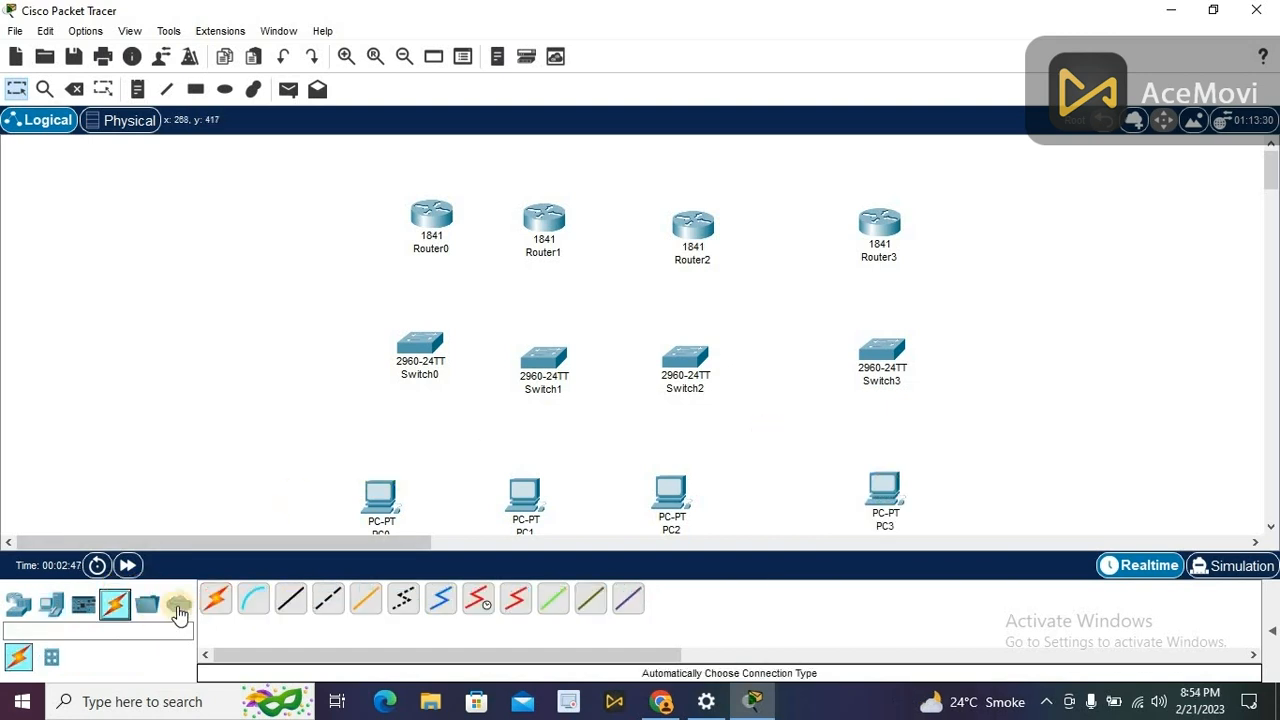
{"action": "left_click", "coordinate": [216, 600]}
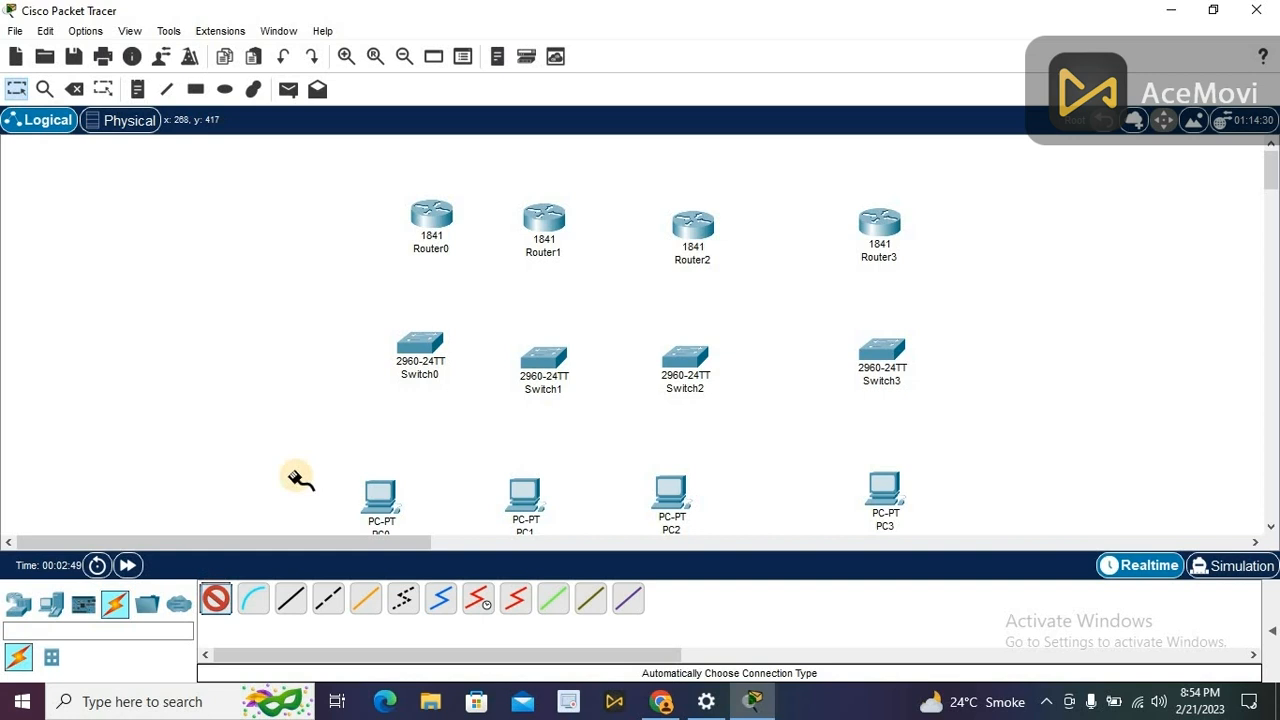
{"action": "left_click", "coordinate": [418, 352]}
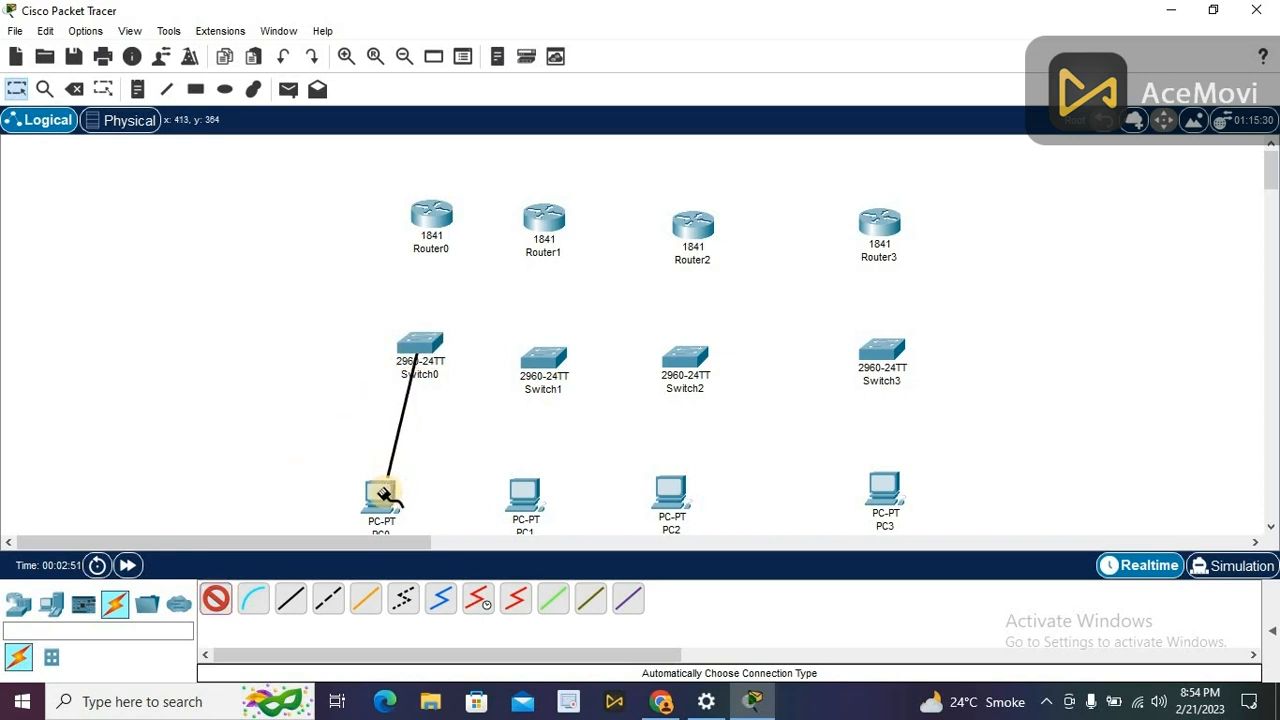
{"action": "left_click", "coordinate": [380, 492]}
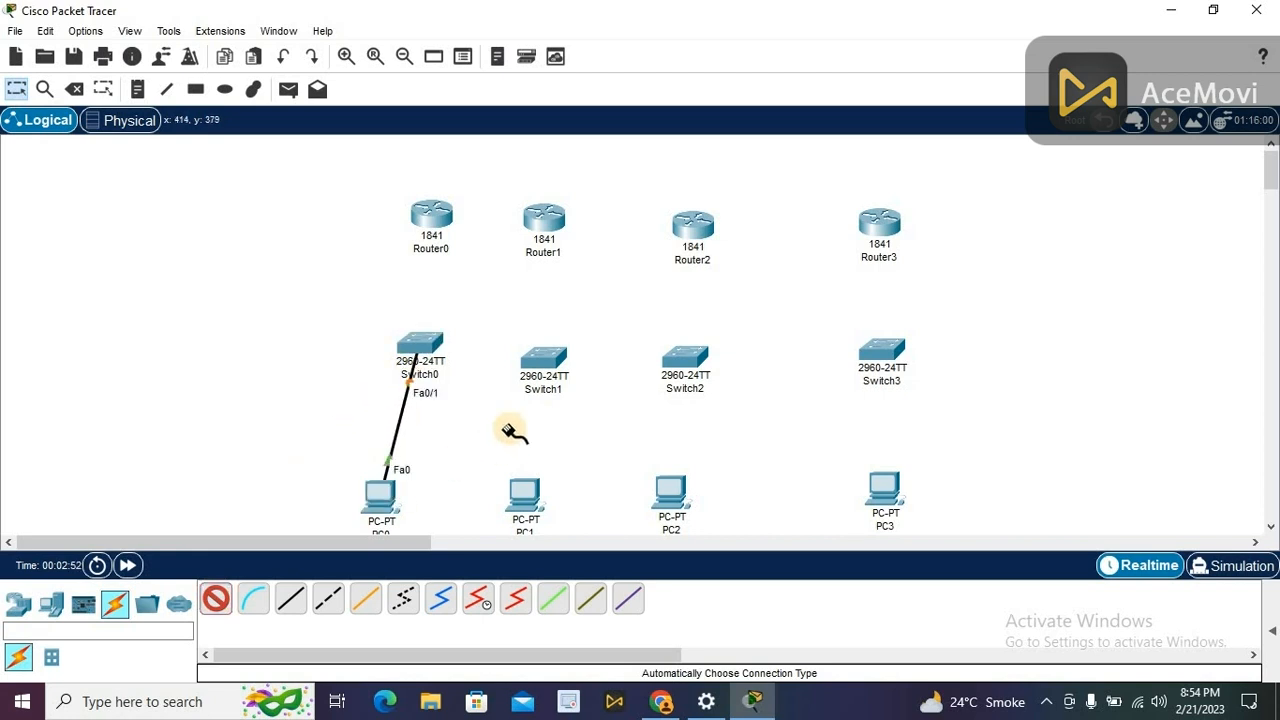
{"action": "left_click", "coordinate": [546, 360]}
{"action": "left_click", "coordinate": [524, 490]}
{"action": "left_click", "coordinate": [684, 358]}
{"action": "left_click", "coordinate": [672, 490]}
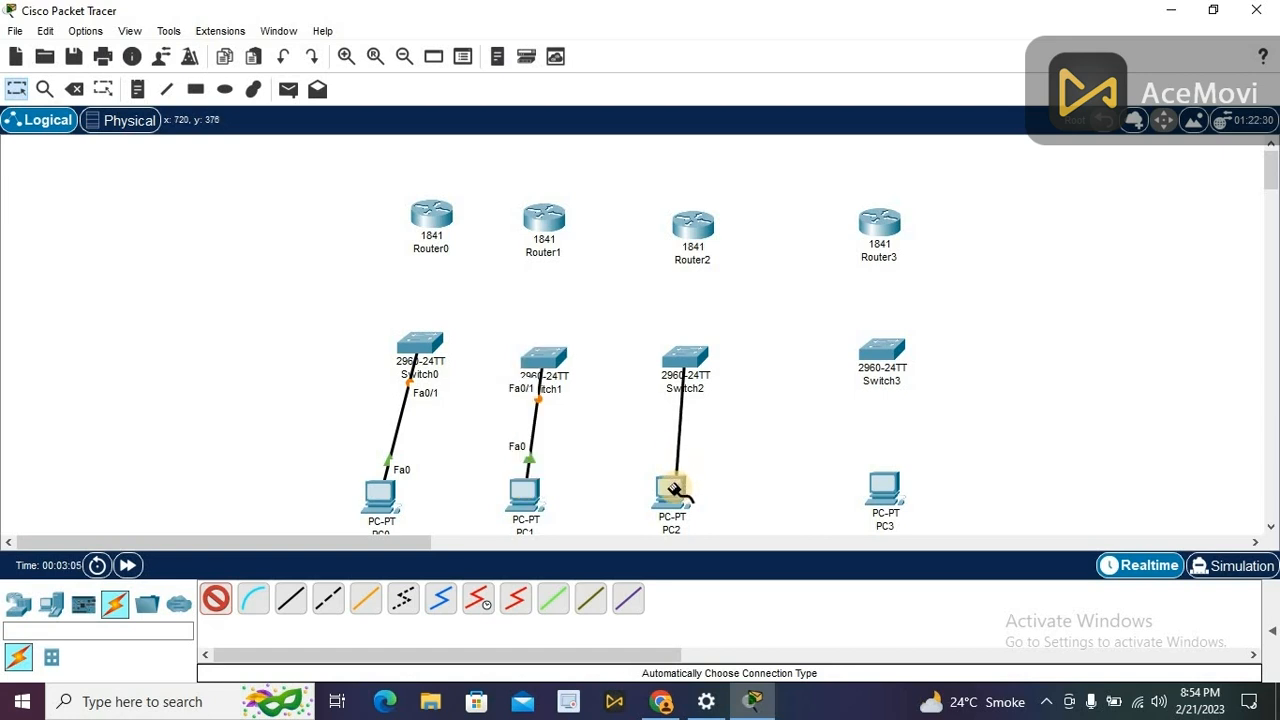
{"action": "left_click", "coordinate": [884, 352]}
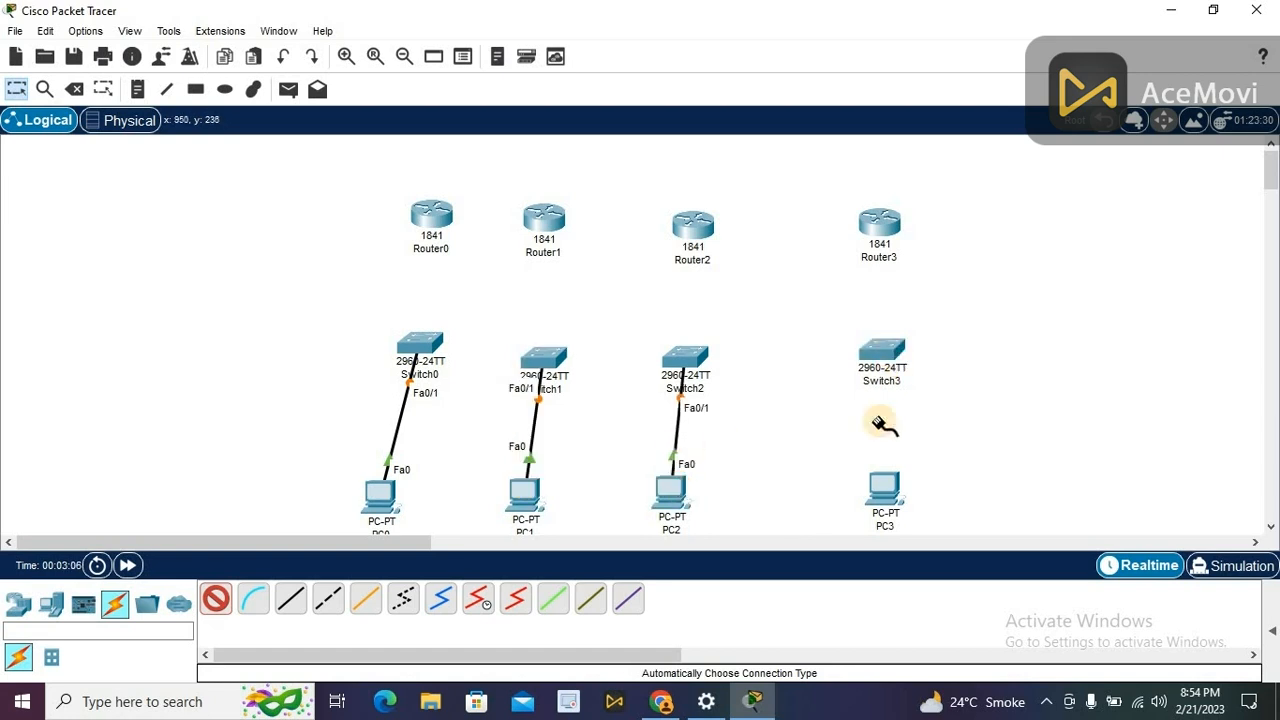
{"action": "left_click", "coordinate": [886, 488]}
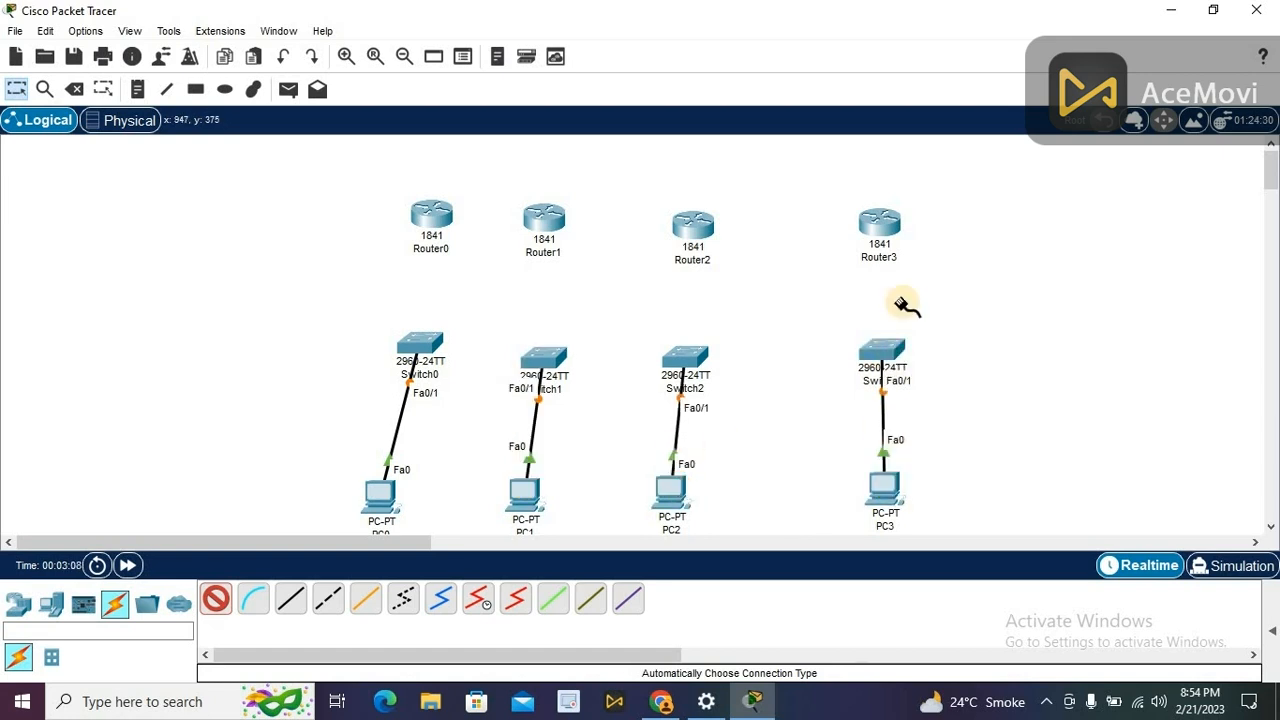
Step: Cable each router to the switch below it with automatic connections, from Router3 back to Router0
{"action": "left_click", "coordinate": [882, 222]}
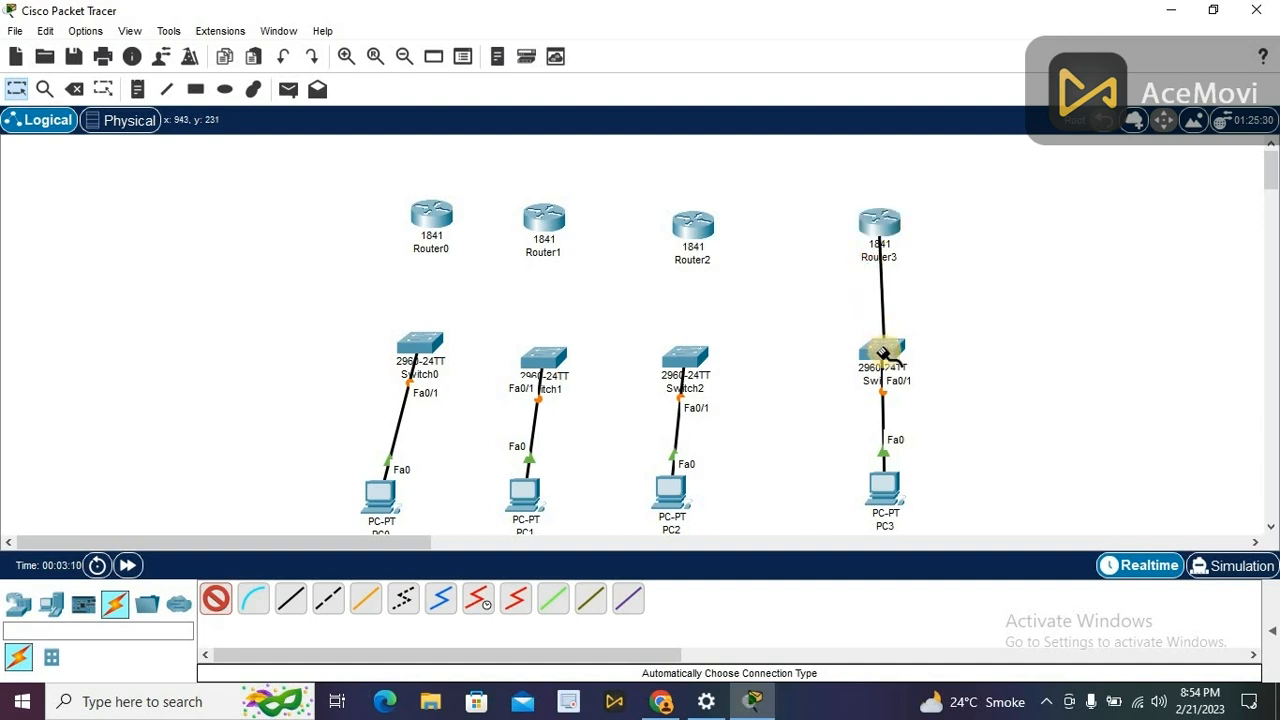
{"action": "left_click", "coordinate": [880, 352]}
{"action": "left_click", "coordinate": [692, 224]}
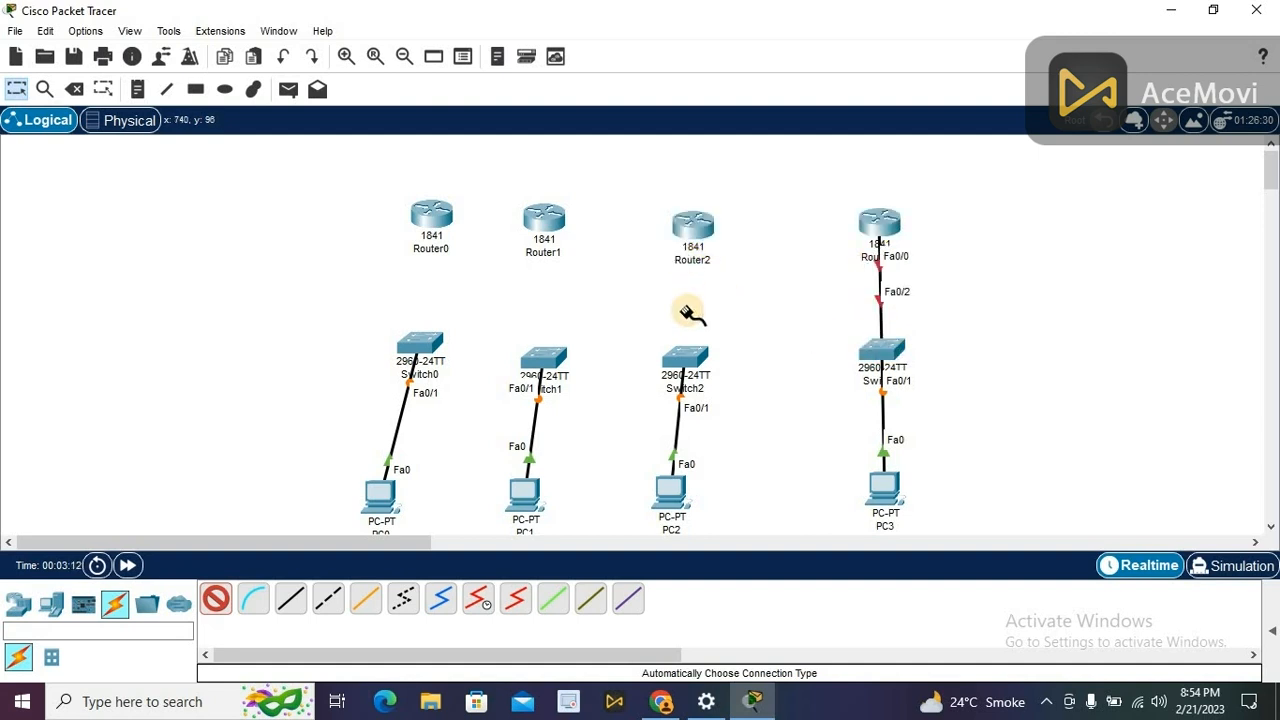
{"action": "left_click", "coordinate": [684, 358]}
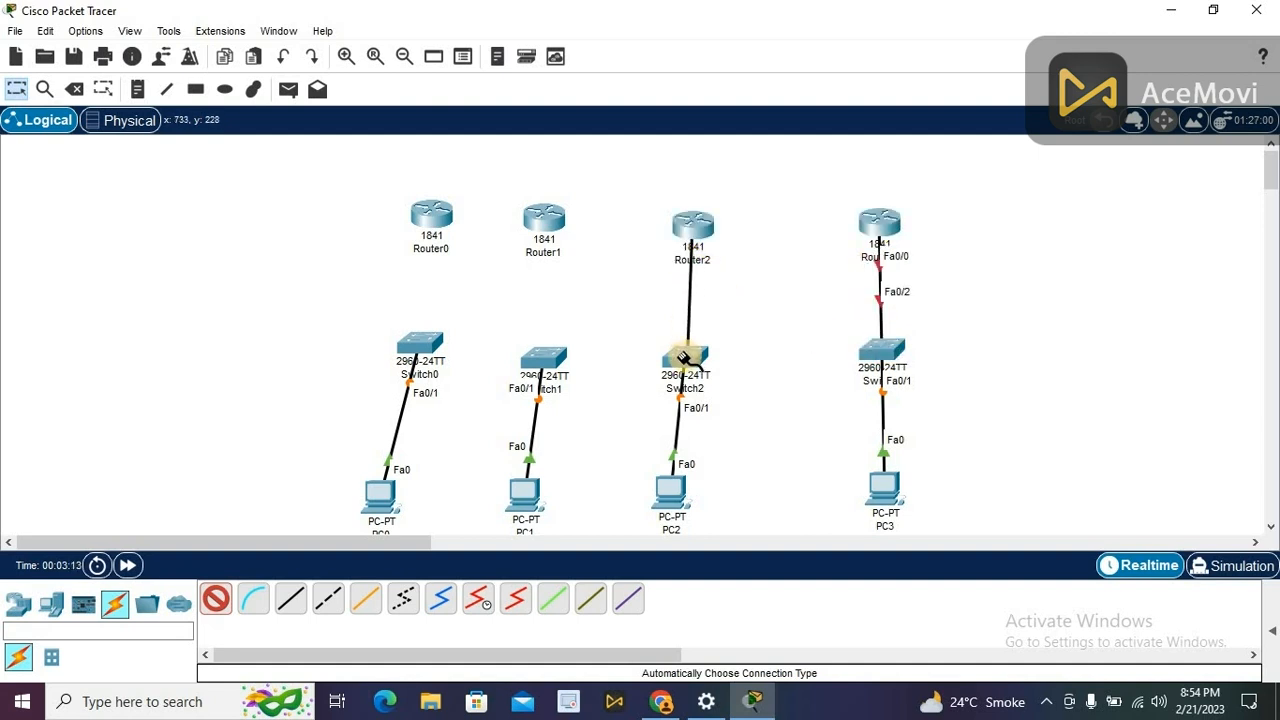
{"action": "left_click", "coordinate": [547, 220]}
{"action": "left_click", "coordinate": [545, 362]}
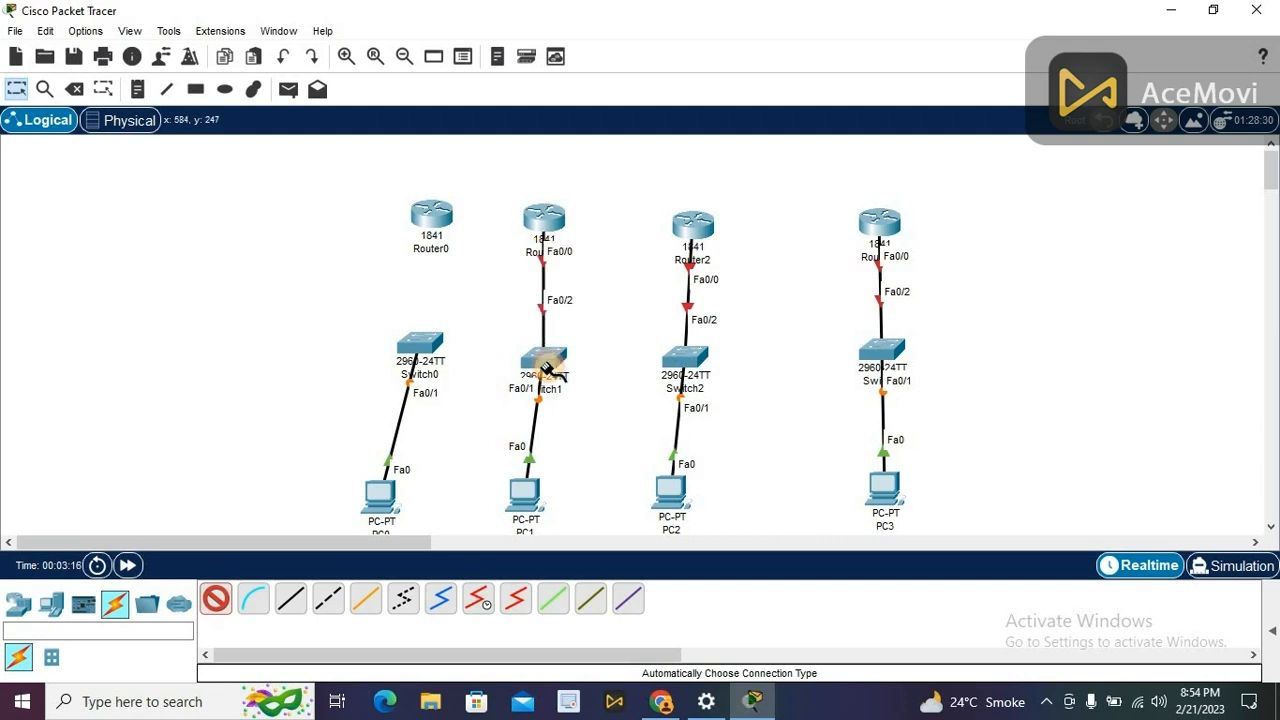
{"action": "left_click", "coordinate": [430, 205]}
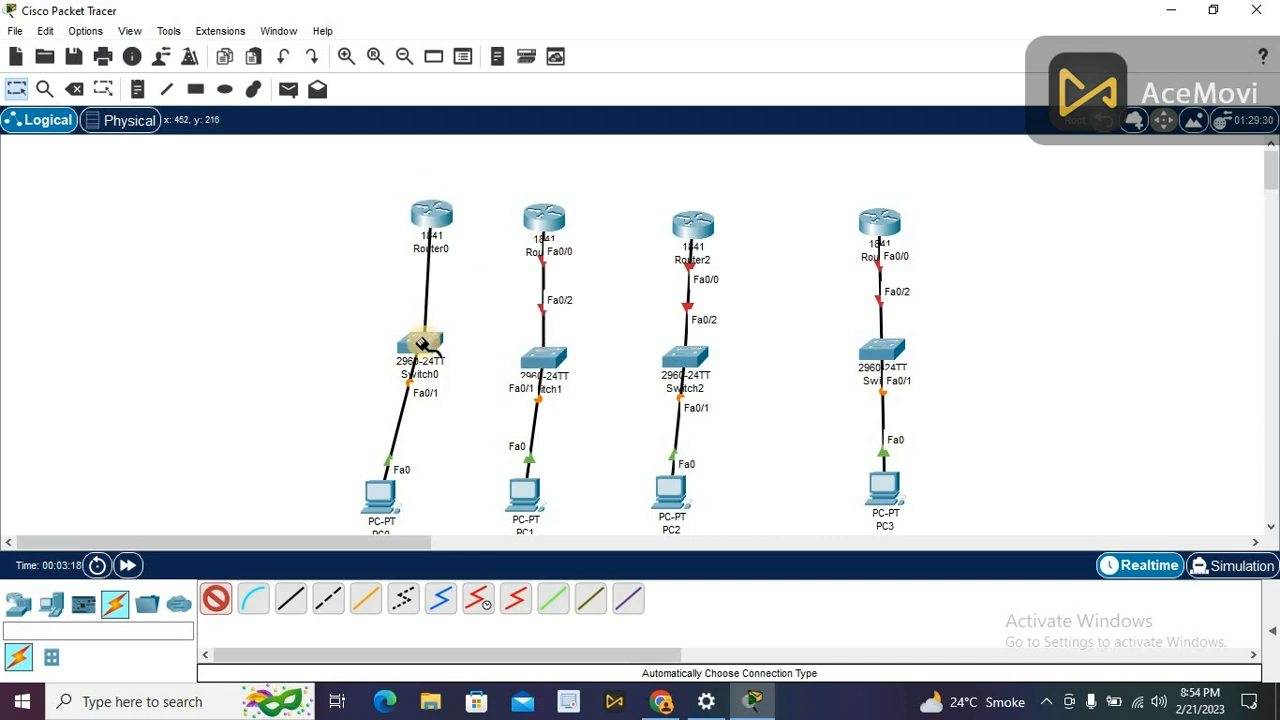
{"action": "left_click", "coordinate": [422, 343]}
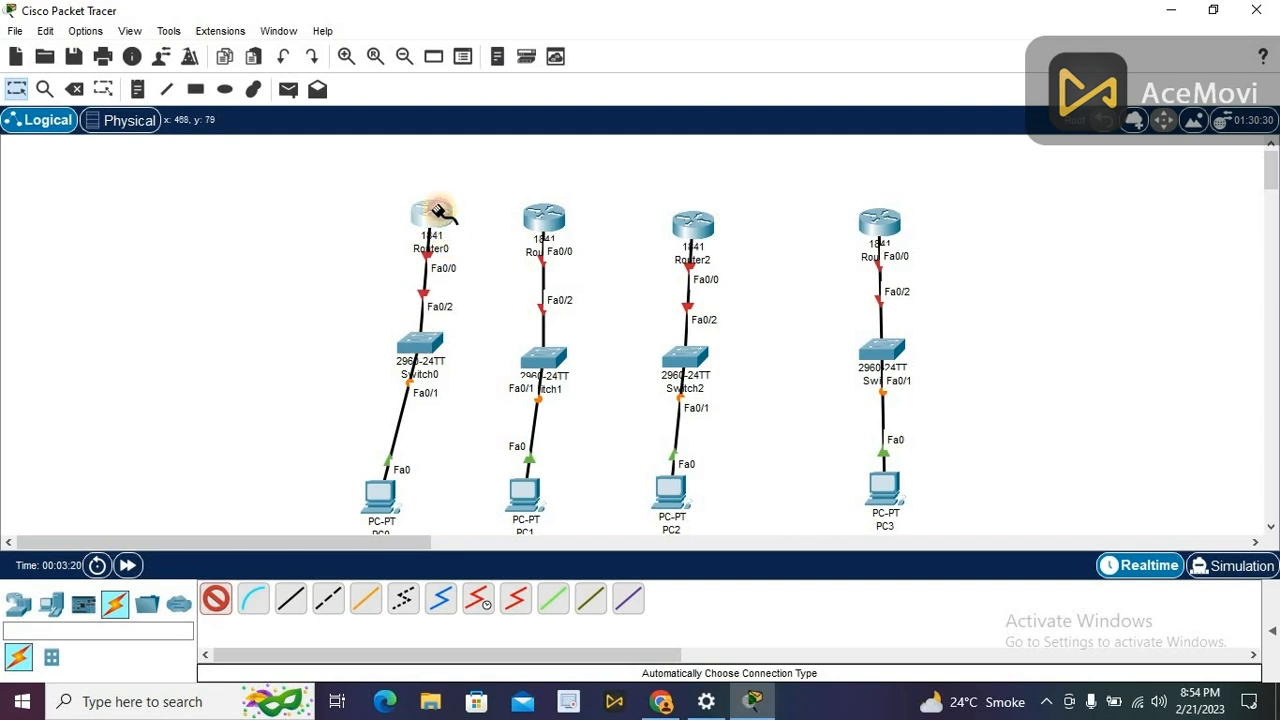
Step: Try to link Router0 to Router1 and Router2 to Router1 with automatically chosen cables
{"action": "left_click", "coordinate": [435, 212]}
{"action": "left_click", "coordinate": [545, 218]}
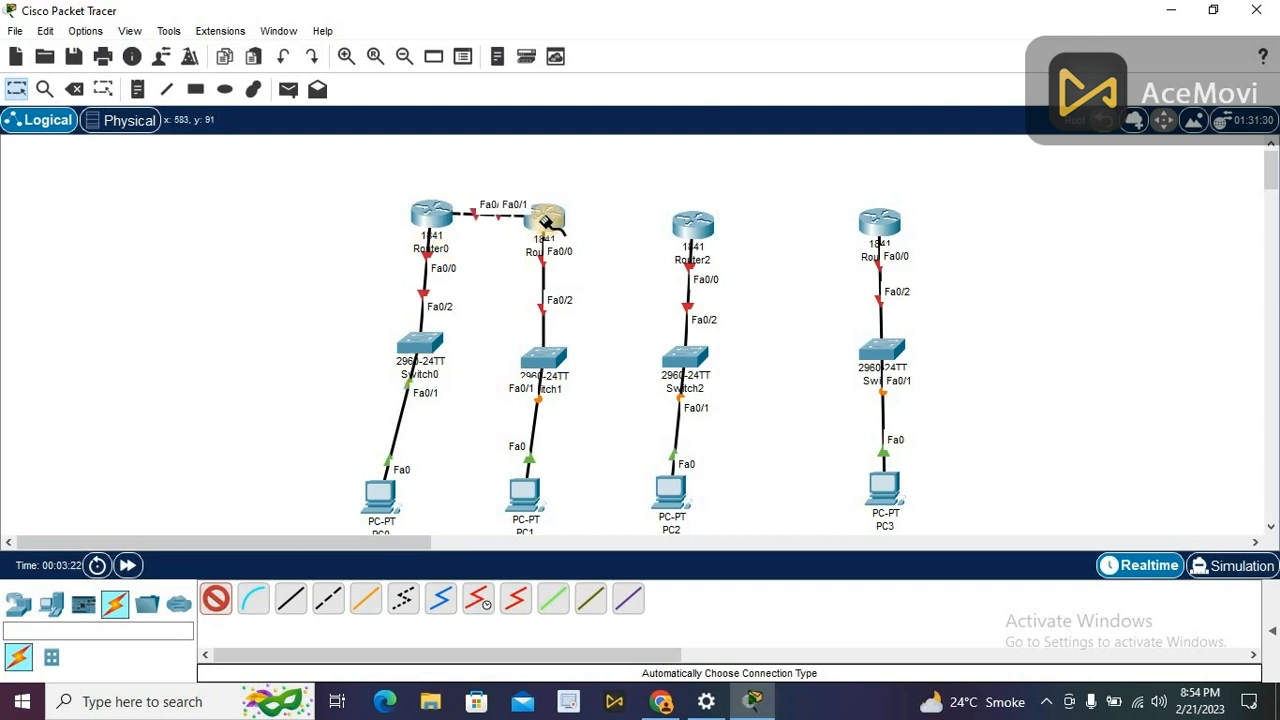
{"action": "left_click", "coordinate": [690, 223]}
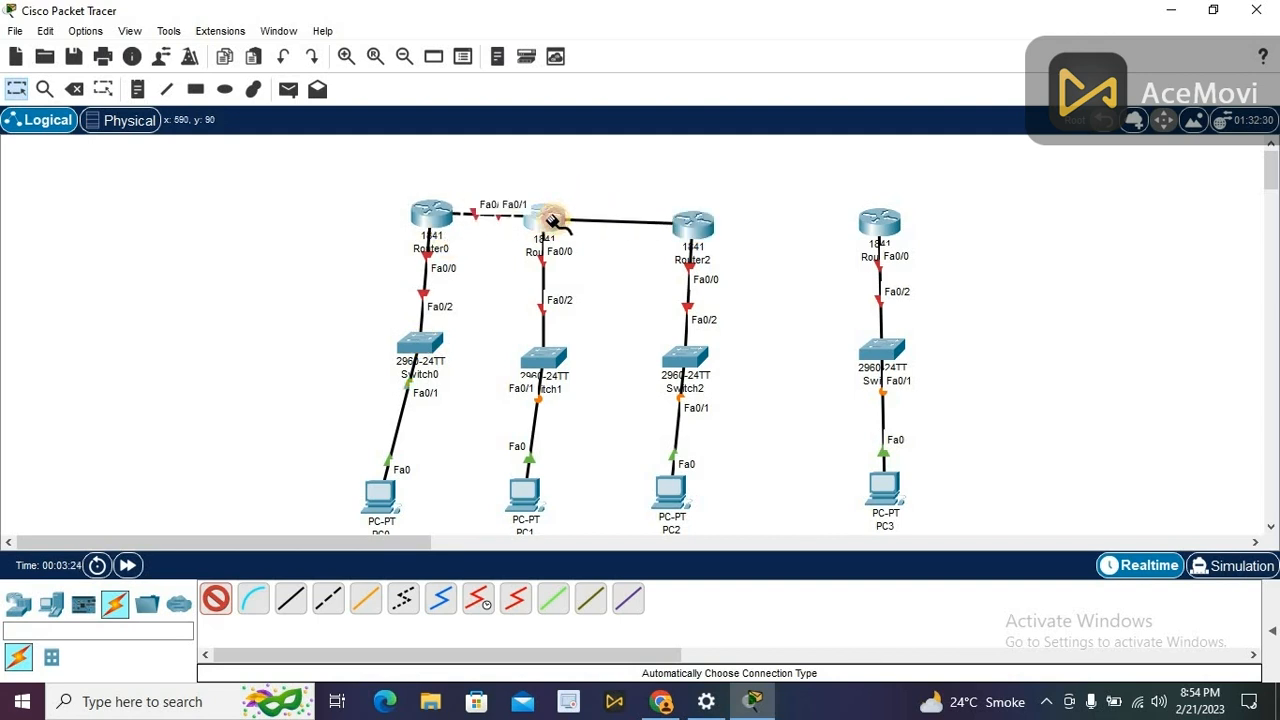
{"action": "left_click", "coordinate": [549, 220]}
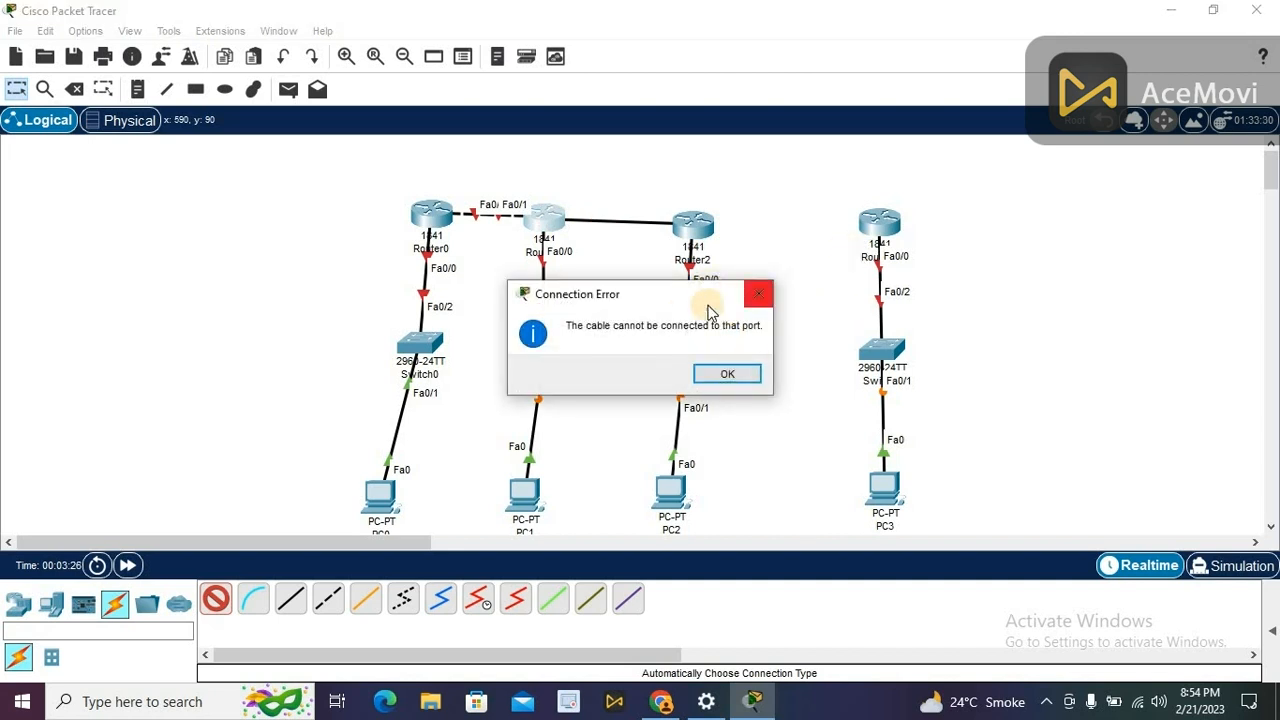
{"action": "left_click", "coordinate": [728, 375]}
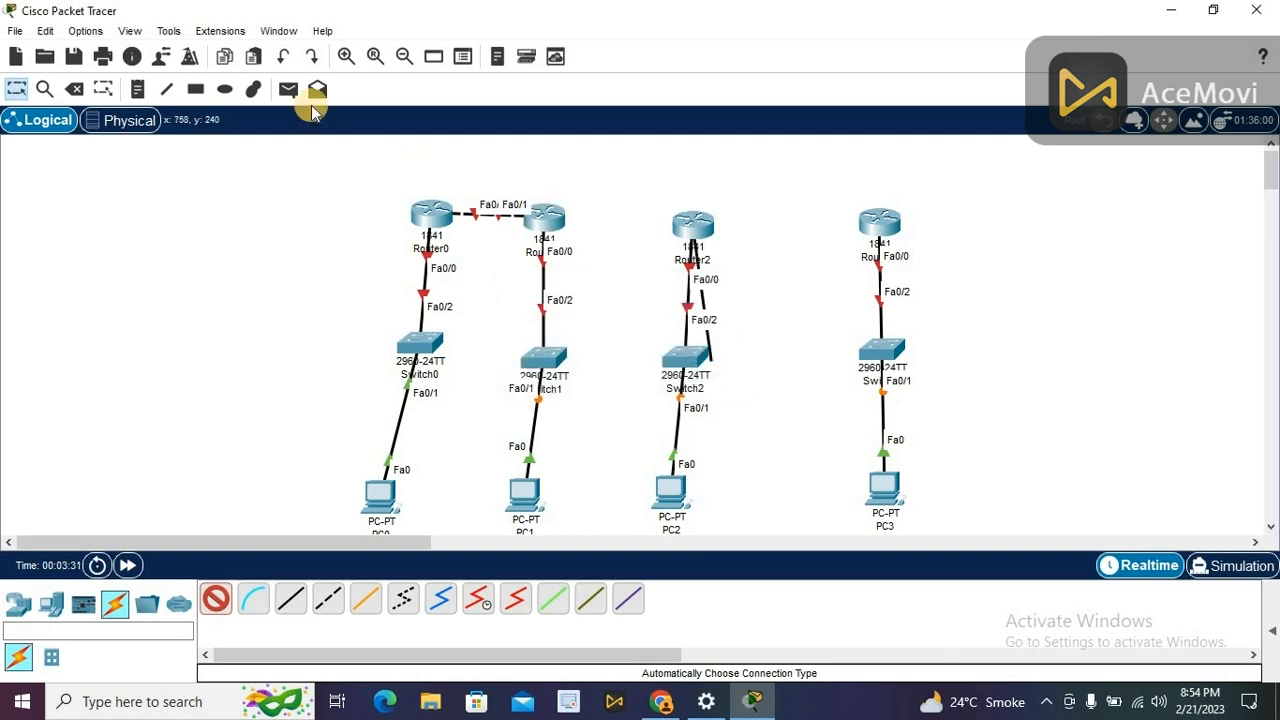
Step: Delete the cable between Router0 and Router1 and return to the selection tool
{"action": "left_click", "coordinate": [104, 91]}
{"action": "left_click", "coordinate": [74, 89]}
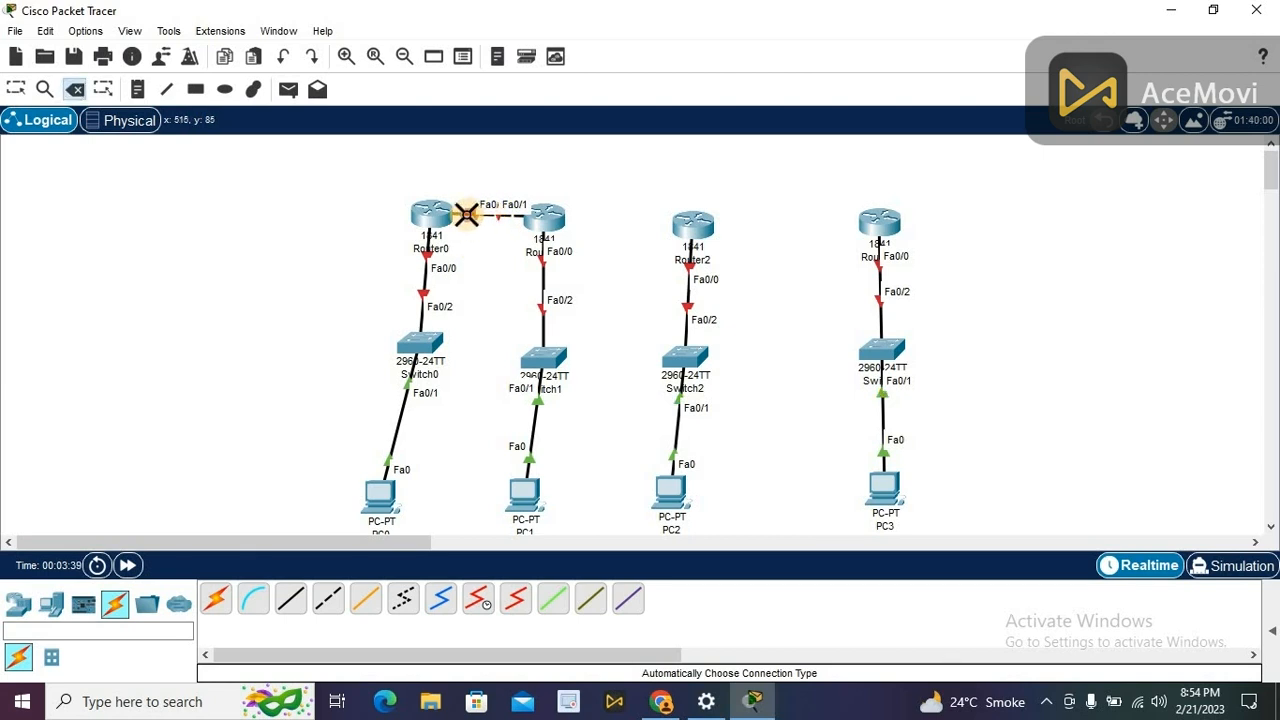
{"action": "left_click", "coordinate": [466, 214]}
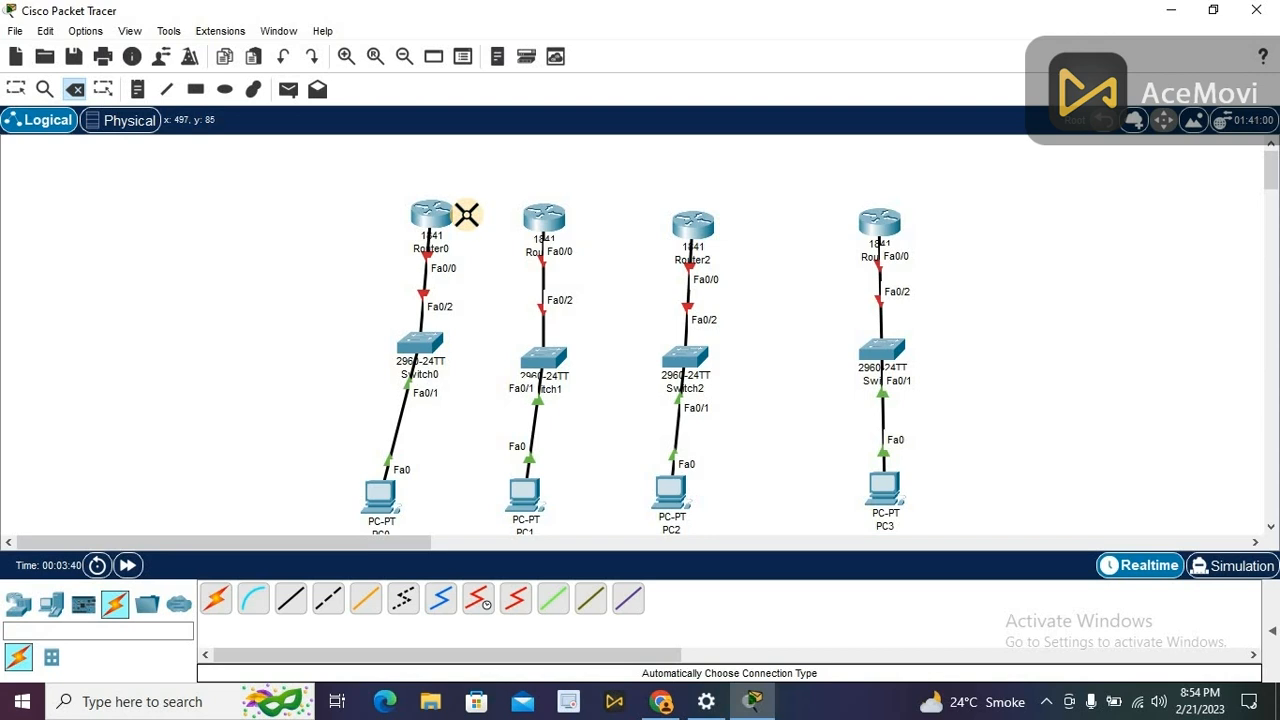
{"action": "left_click", "coordinate": [18, 90]}
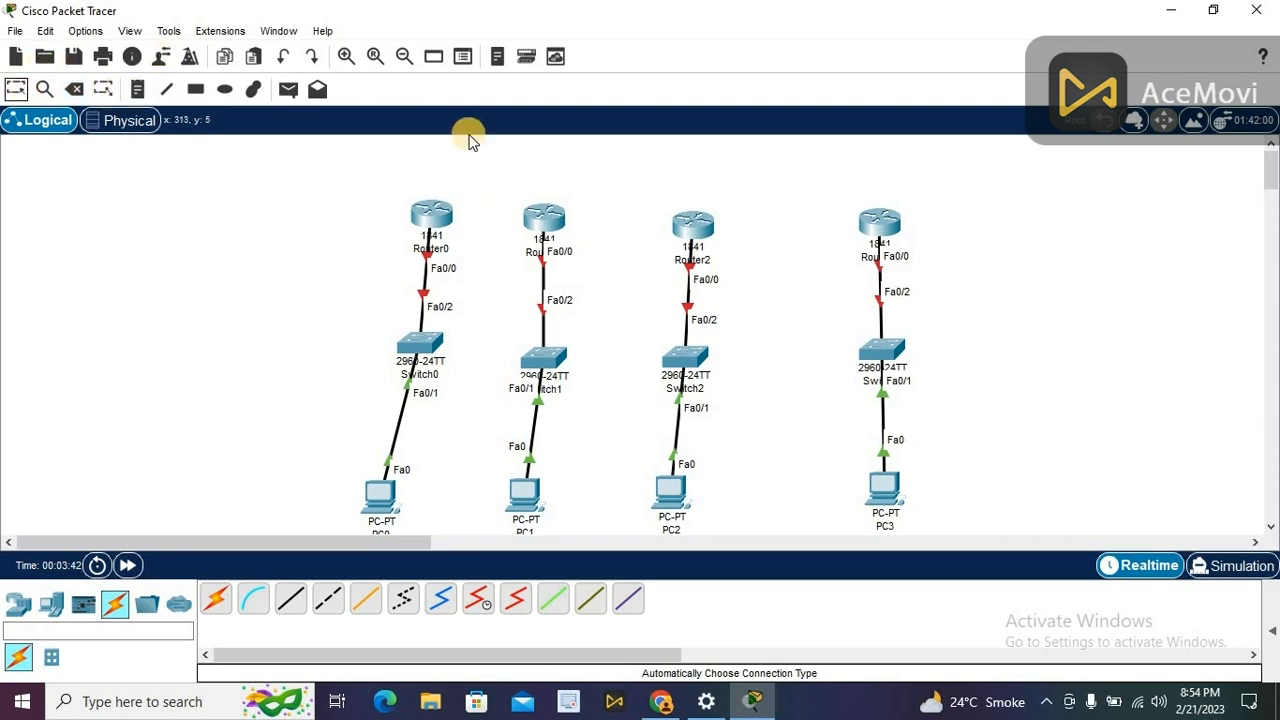
Step: With Router3 powered off, fit a WIC-1T serial module into its empty slot beside the power switch, restore power and check its interface list
{"action": "left_click", "coordinate": [888, 231]}
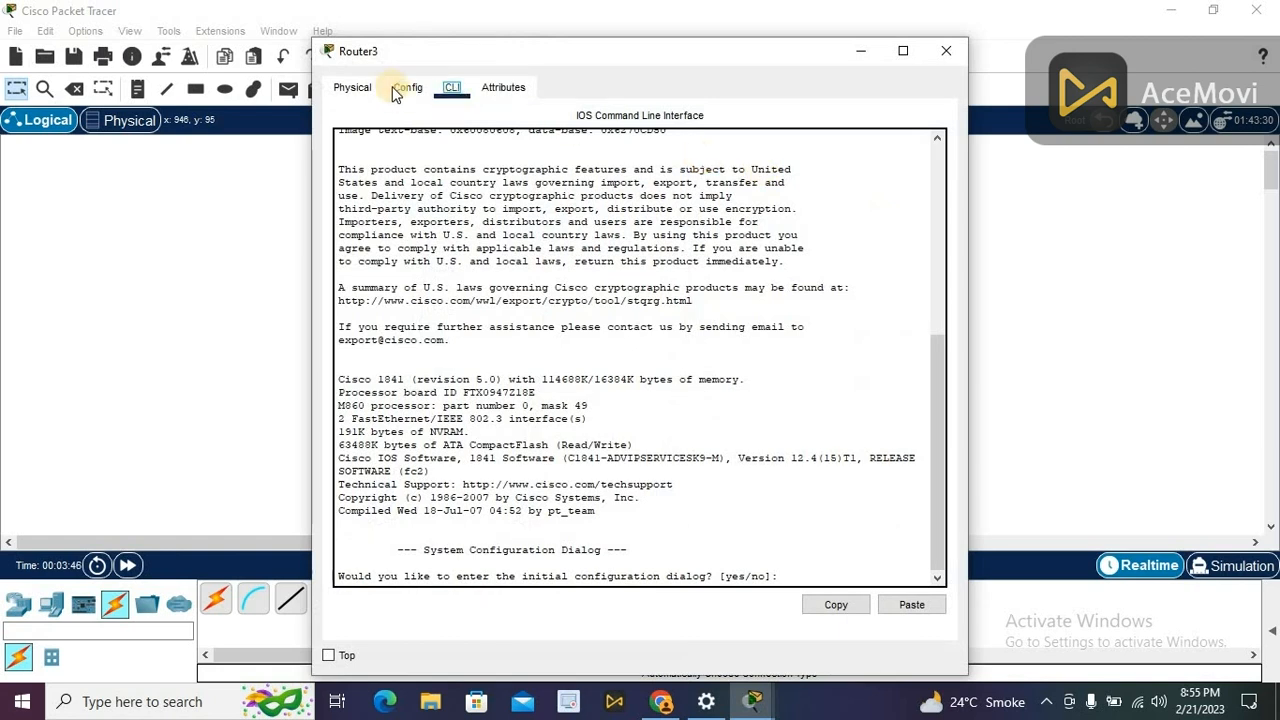
{"action": "left_click", "coordinate": [405, 88]}
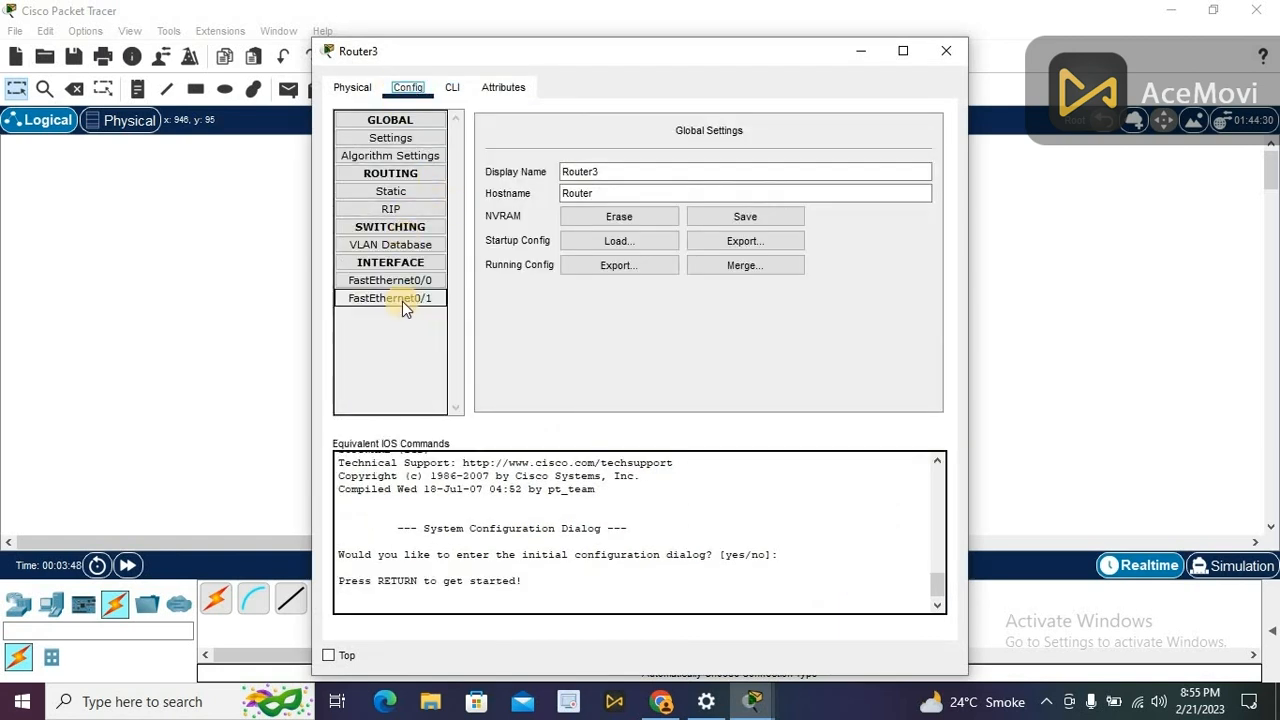
{"action": "left_click", "coordinate": [353, 88]}
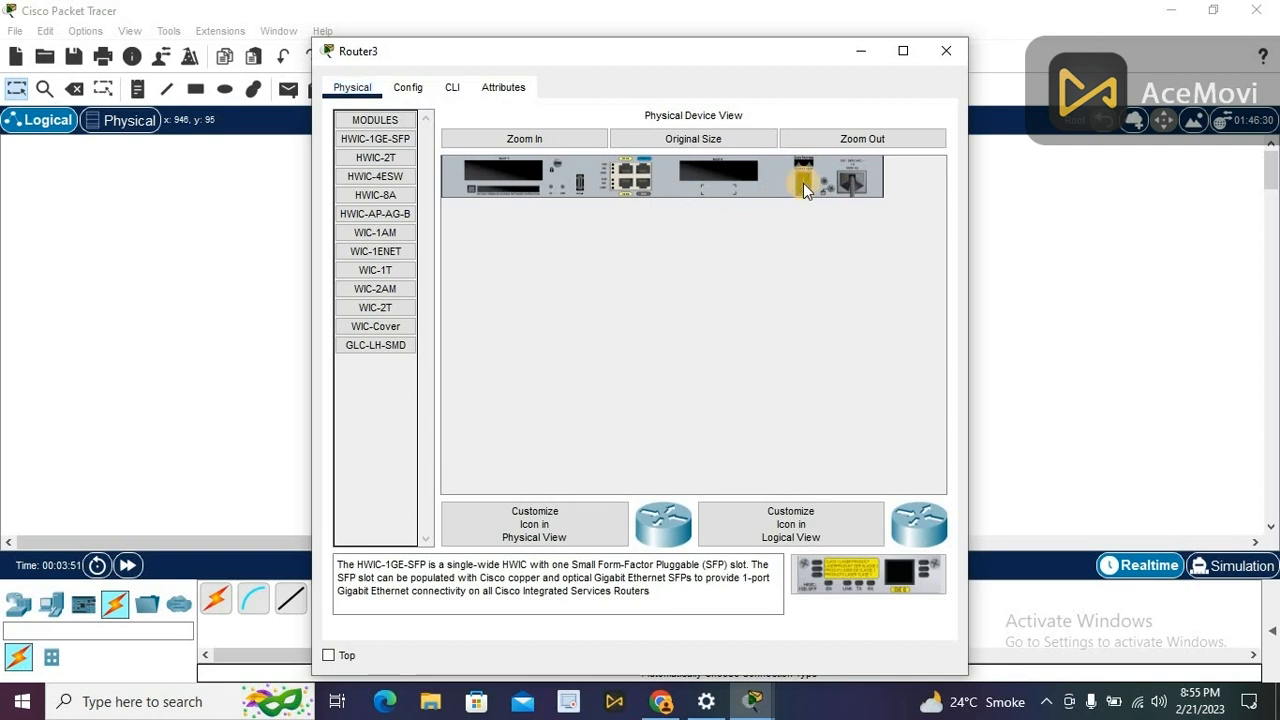
{"action": "left_click", "coordinate": [378, 273]}
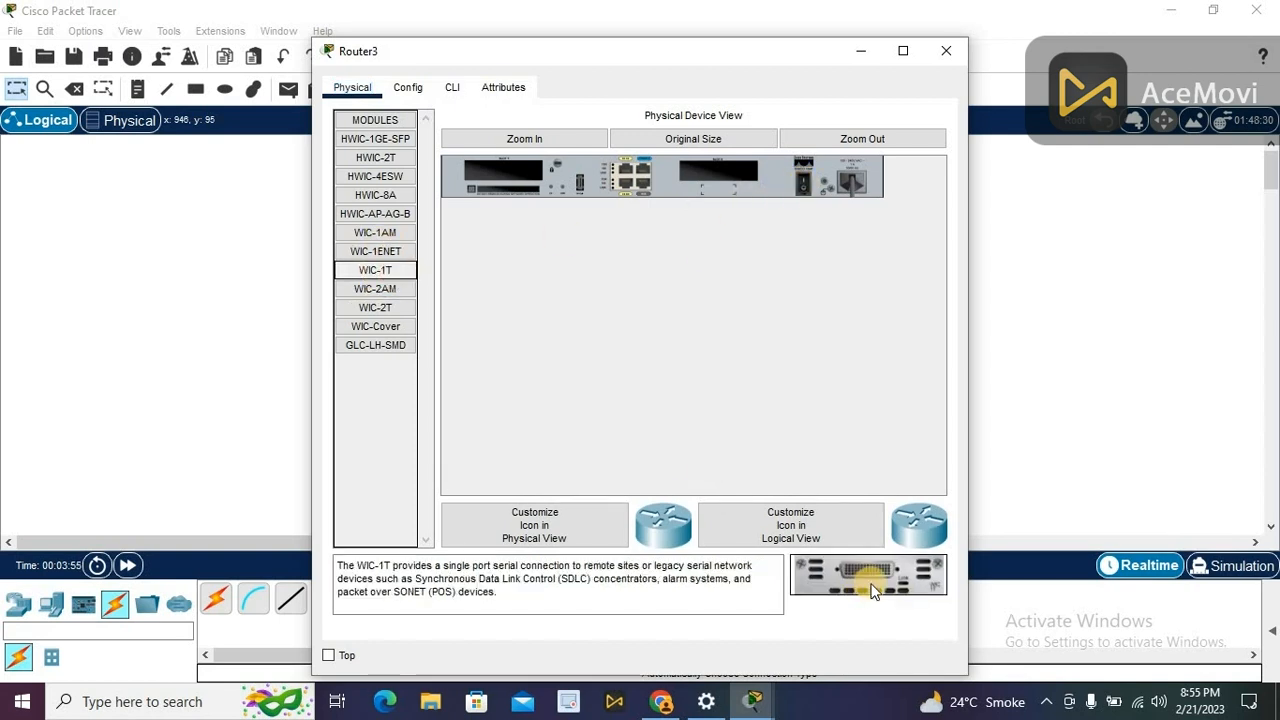
{"action": "left_click_drag", "start_coordinate": [875, 581], "coordinate": [726, 170]}
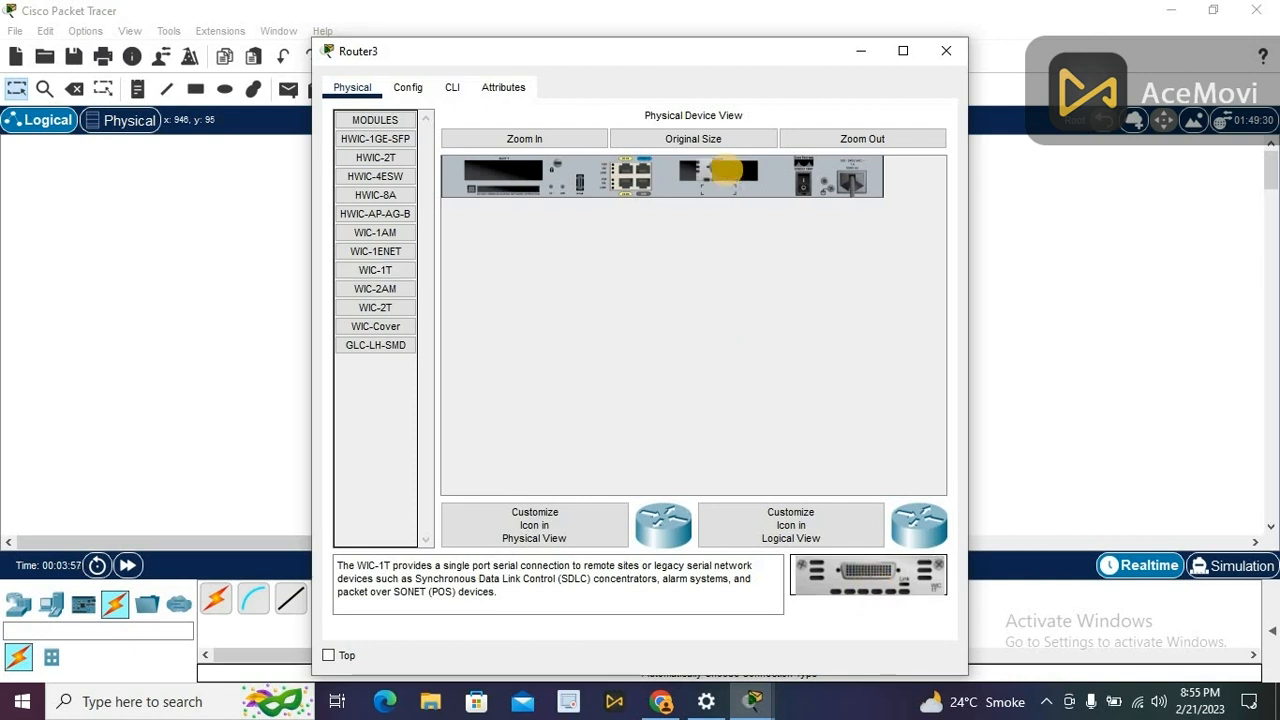
{"action": "left_click", "coordinate": [806, 185]}
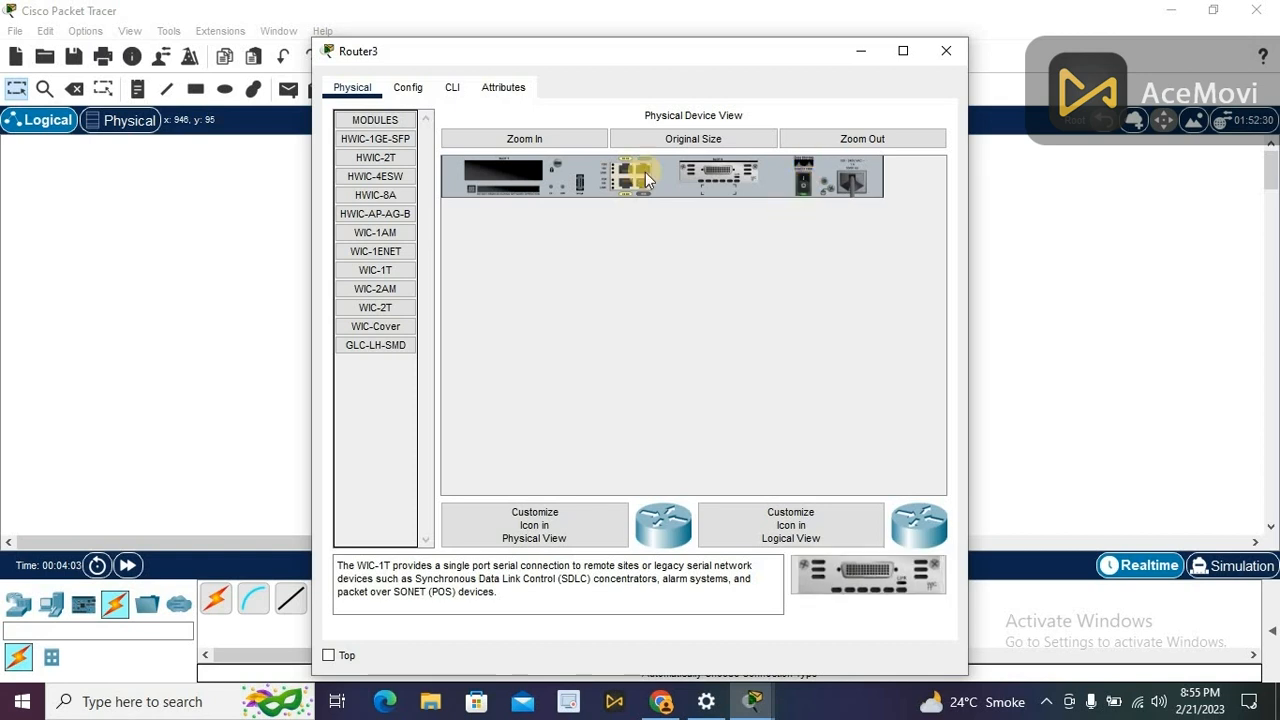
{"action": "left_click", "coordinate": [408, 88]}
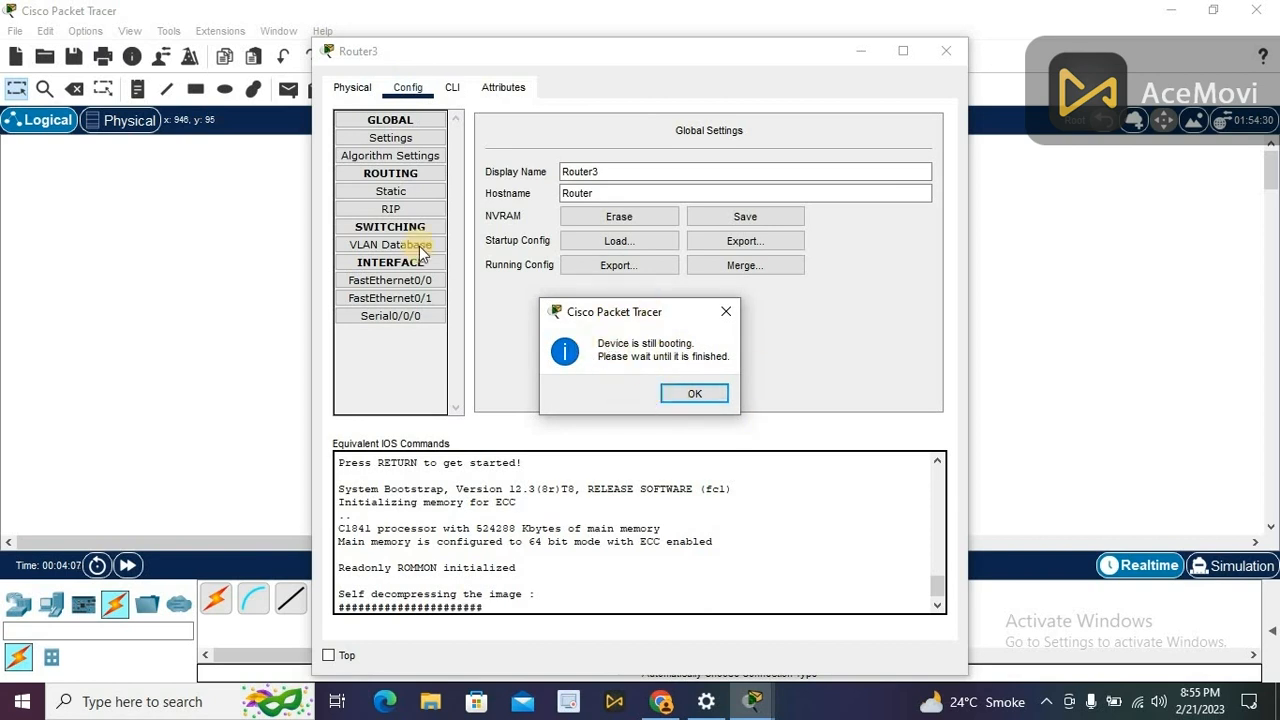
{"action": "left_click", "coordinate": [697, 397]}
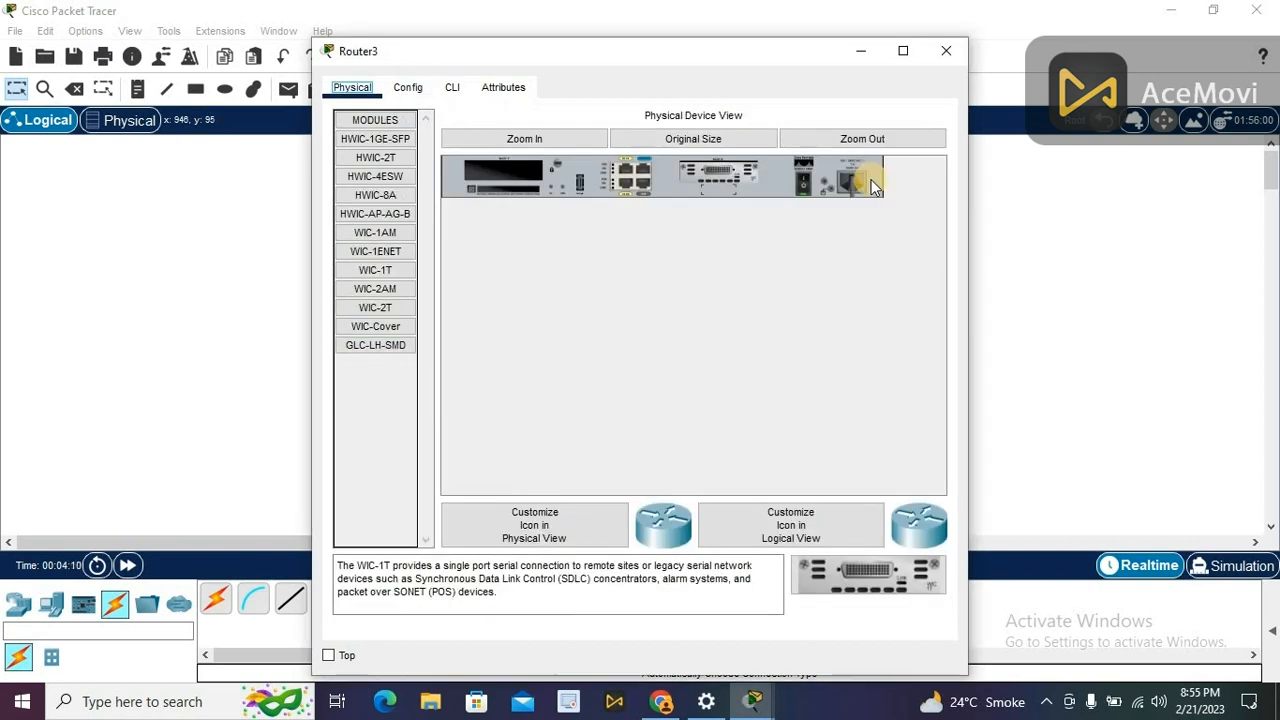
{"action": "left_click", "coordinate": [946, 52]}
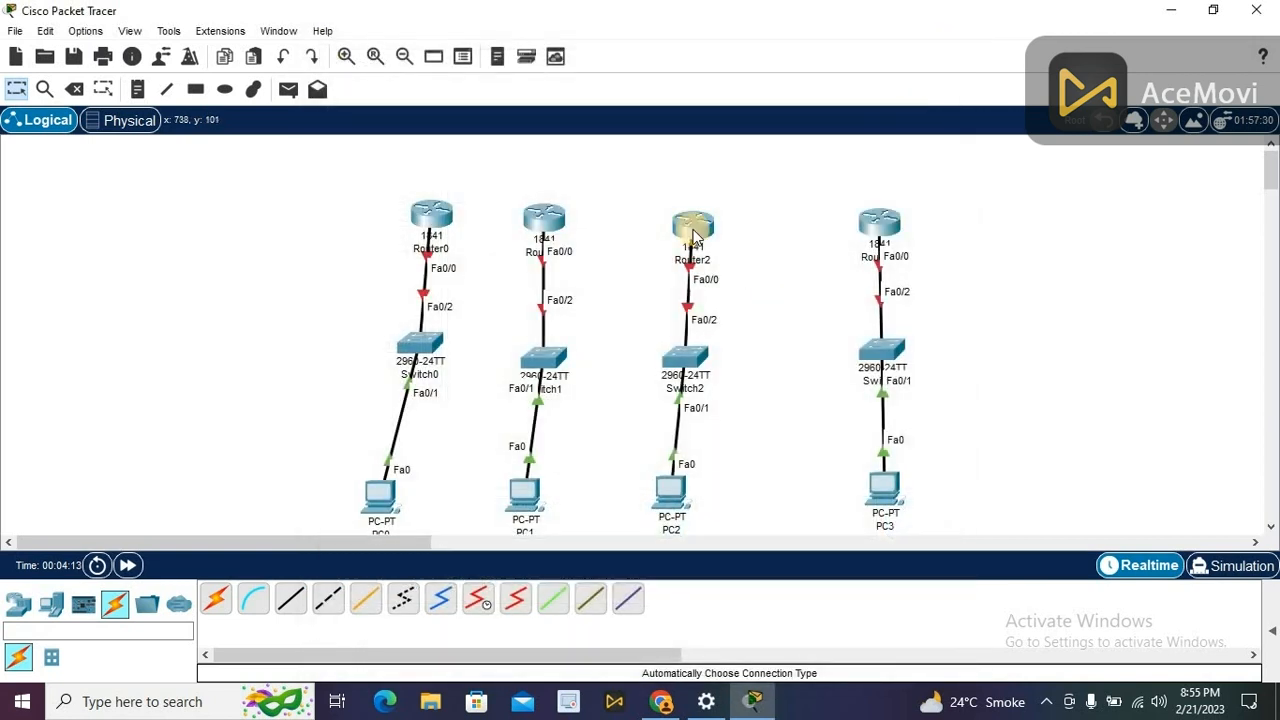
Step: With Router2 powered off, install a WIC-1T module in the same slot, restore power and check its interface list
{"action": "left_click", "coordinate": [697, 236]}
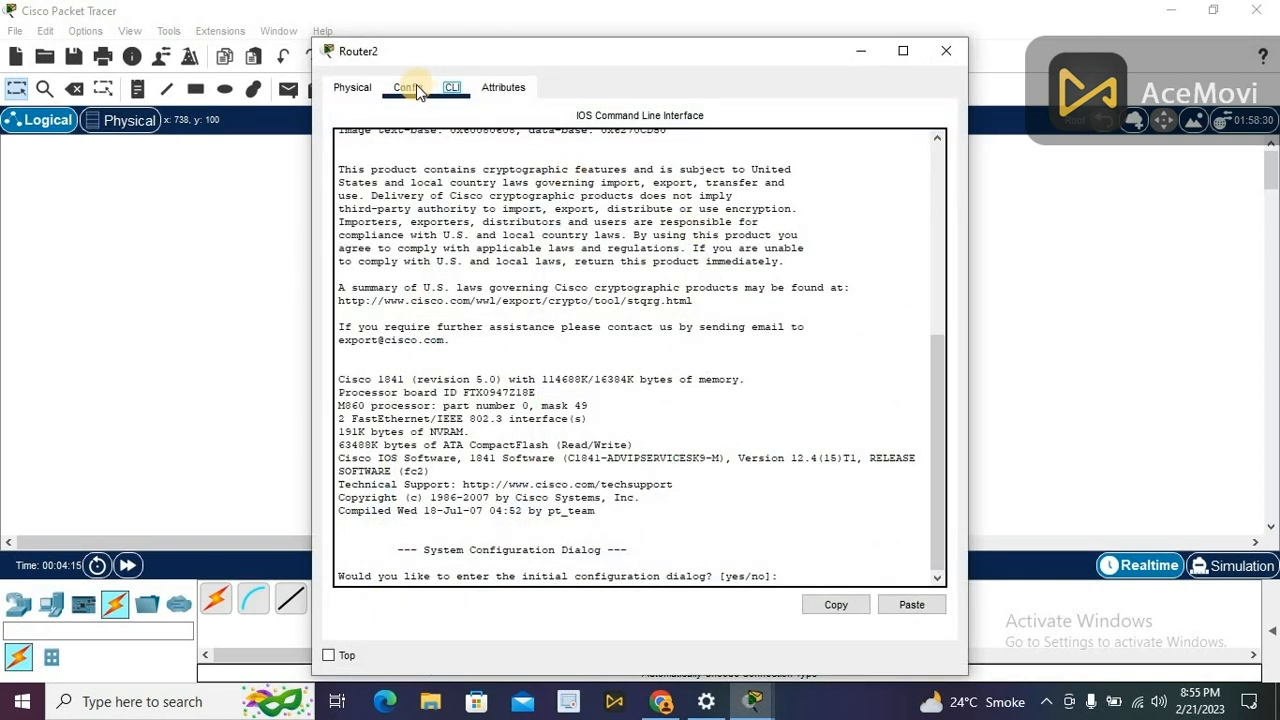
{"action": "left_click", "coordinate": [416, 87]}
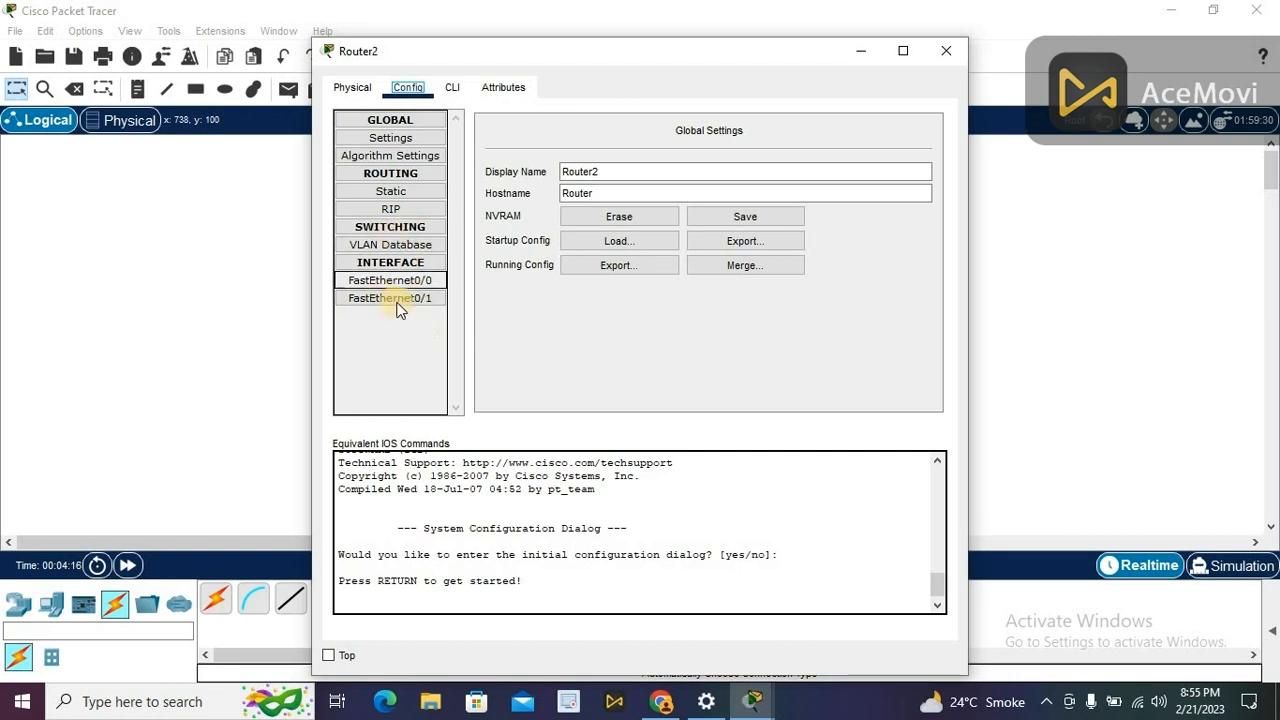
{"action": "left_click", "coordinate": [353, 90]}
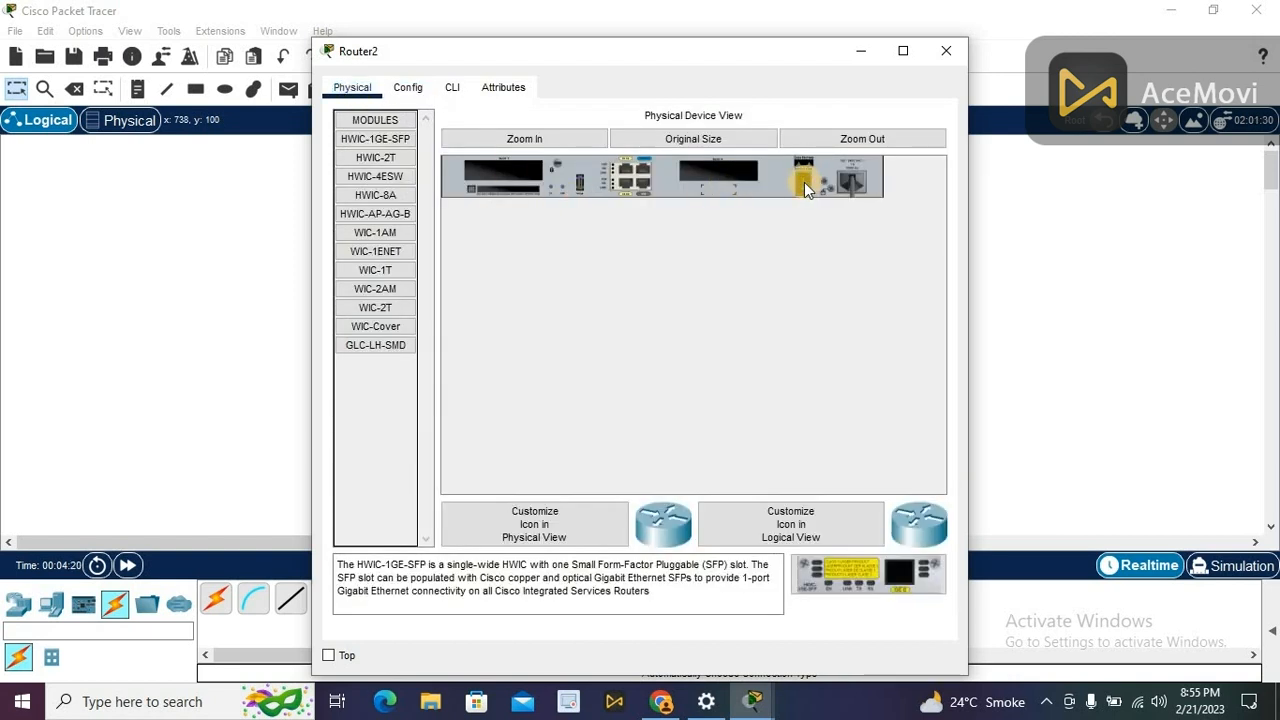
{"action": "left_click", "coordinate": [390, 266]}
{"action": "left_click_drag", "start_coordinate": [907, 589], "coordinate": [722, 173]}
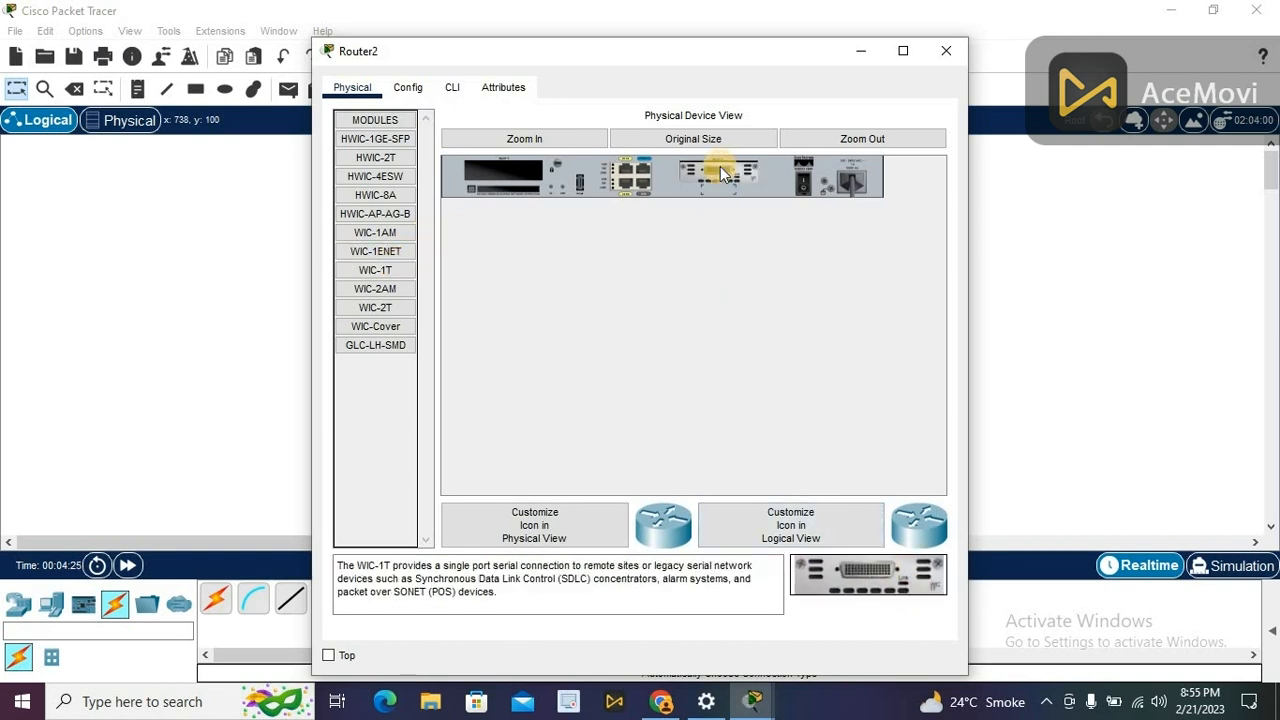
{"action": "left_click", "coordinate": [803, 187]}
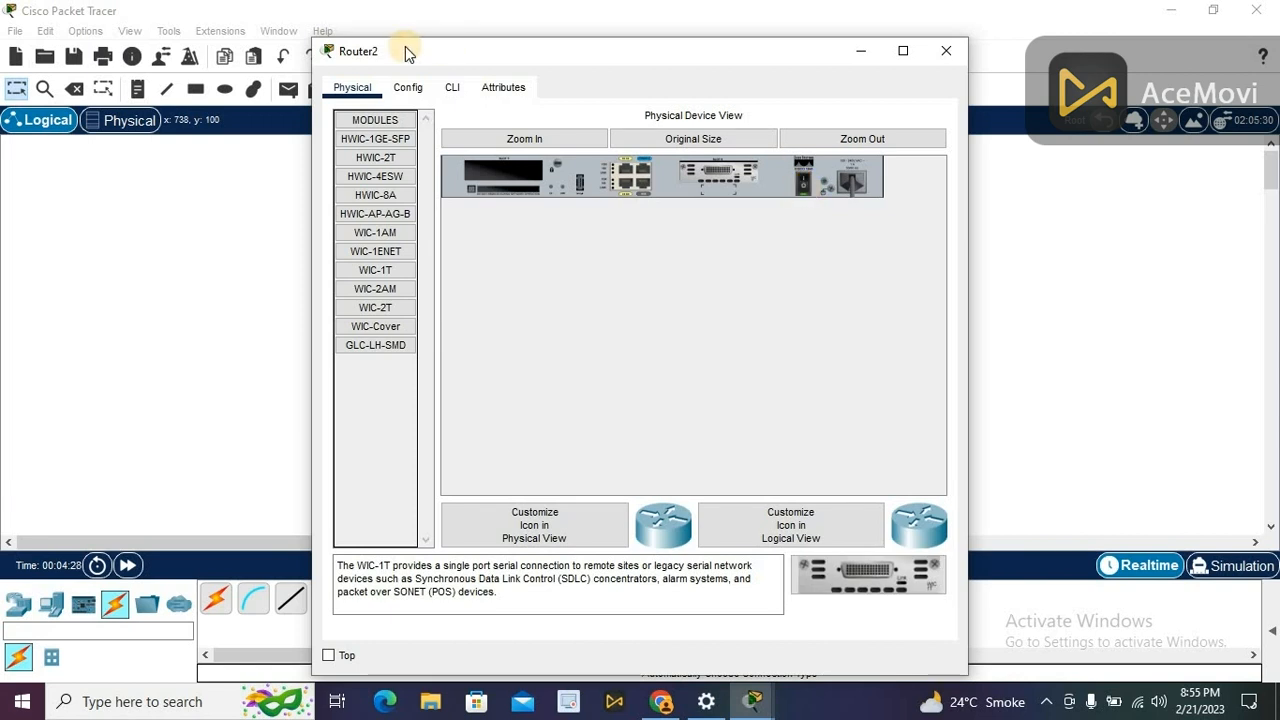
{"action": "left_click", "coordinate": [416, 89]}
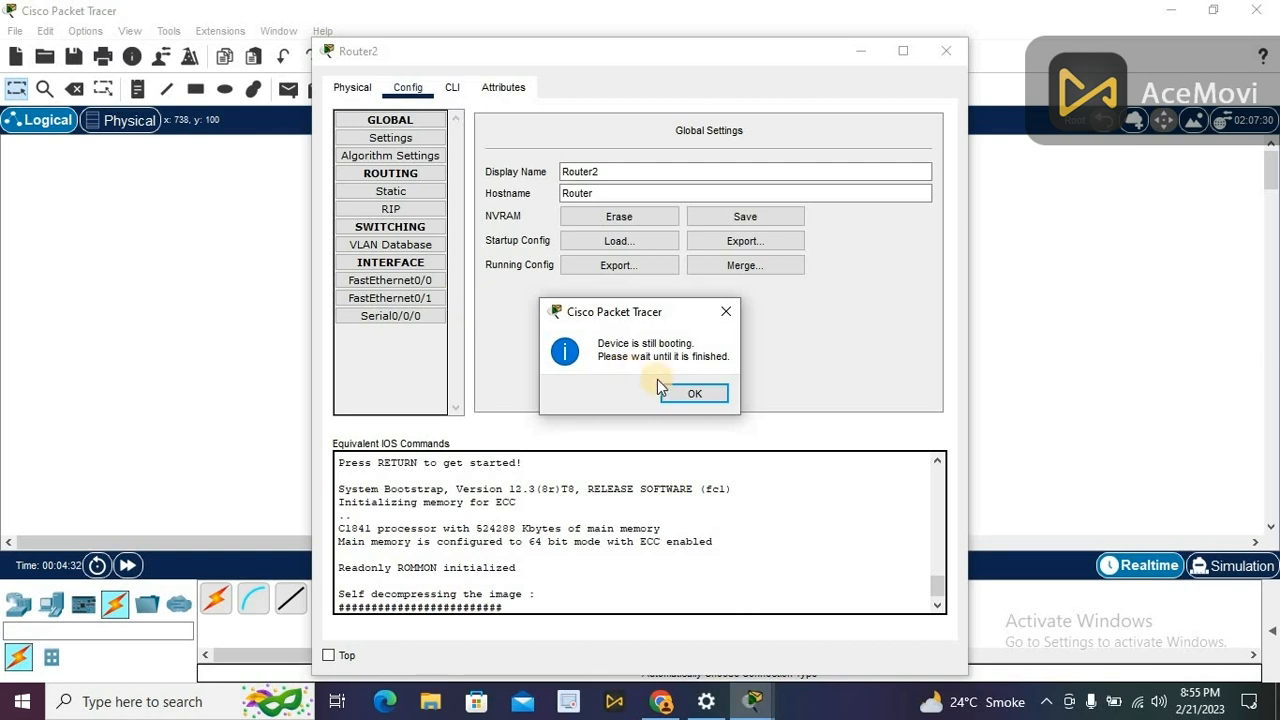
{"action": "left_click", "coordinate": [694, 393]}
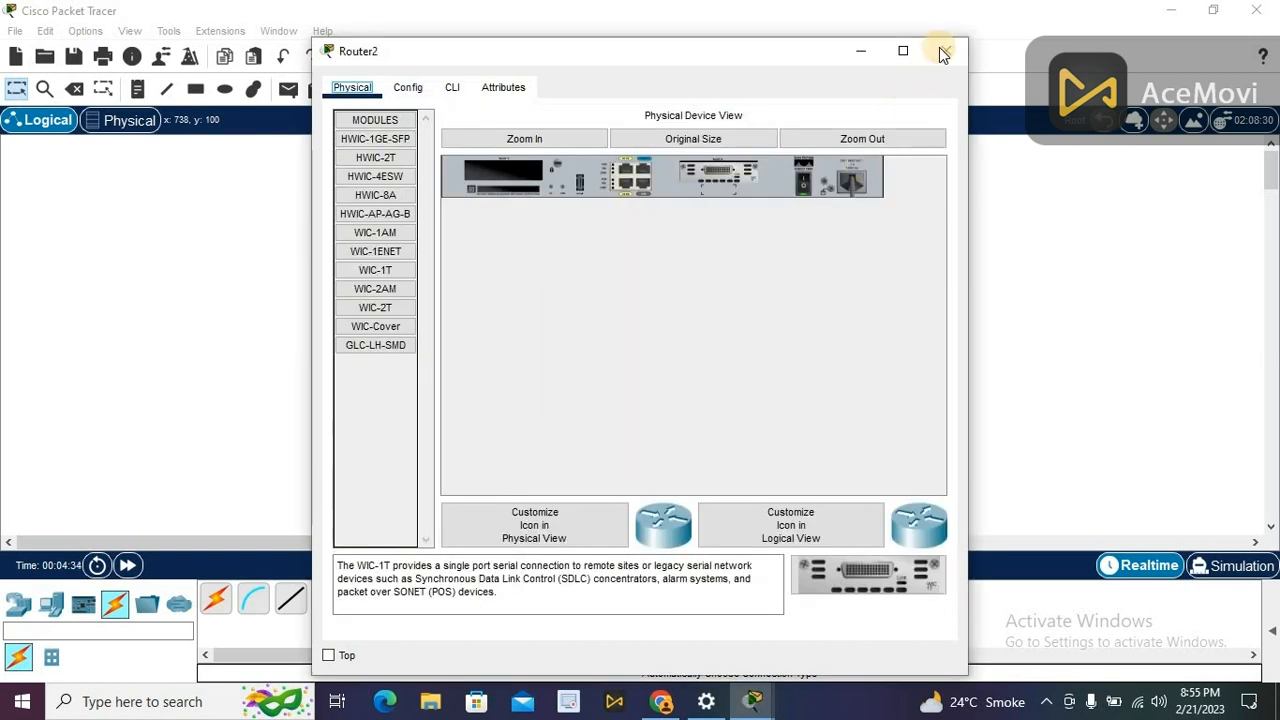
{"action": "left_click", "coordinate": [943, 50]}
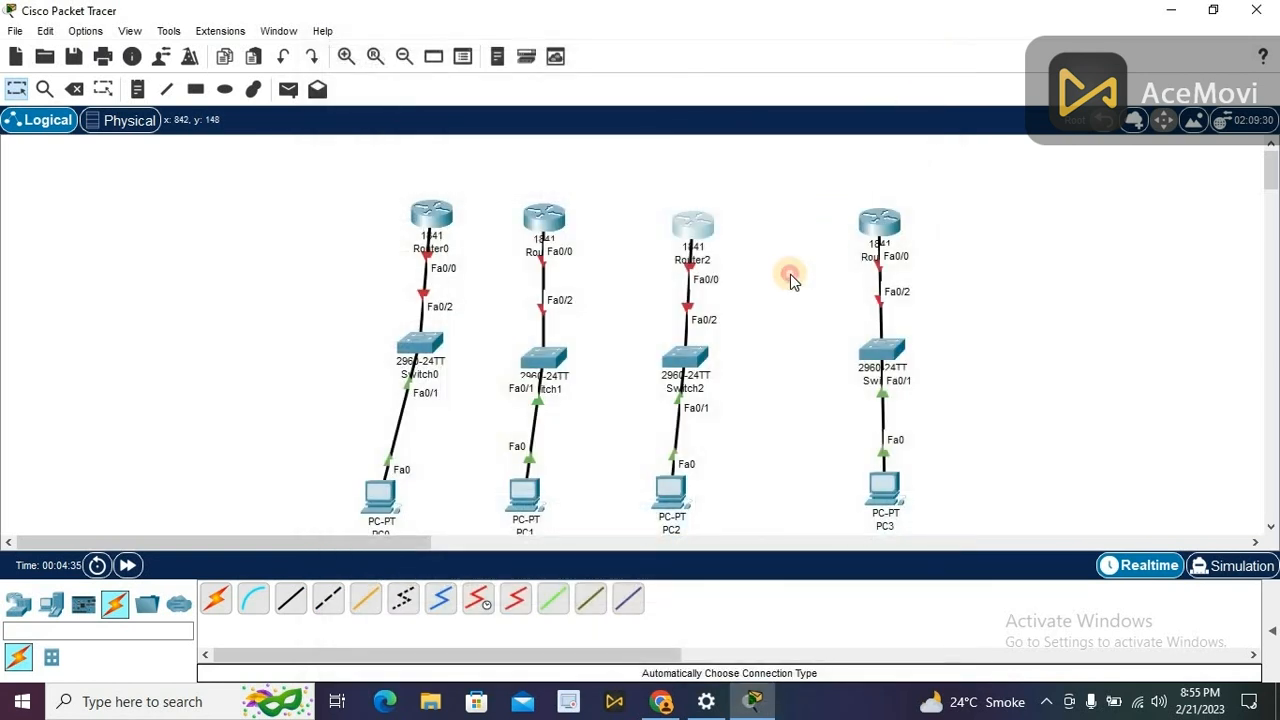
Step: With Router1 powered off, add a WIC-1T module in the slot beside the power switch and restore its power
{"action": "left_click", "coordinate": [553, 228]}
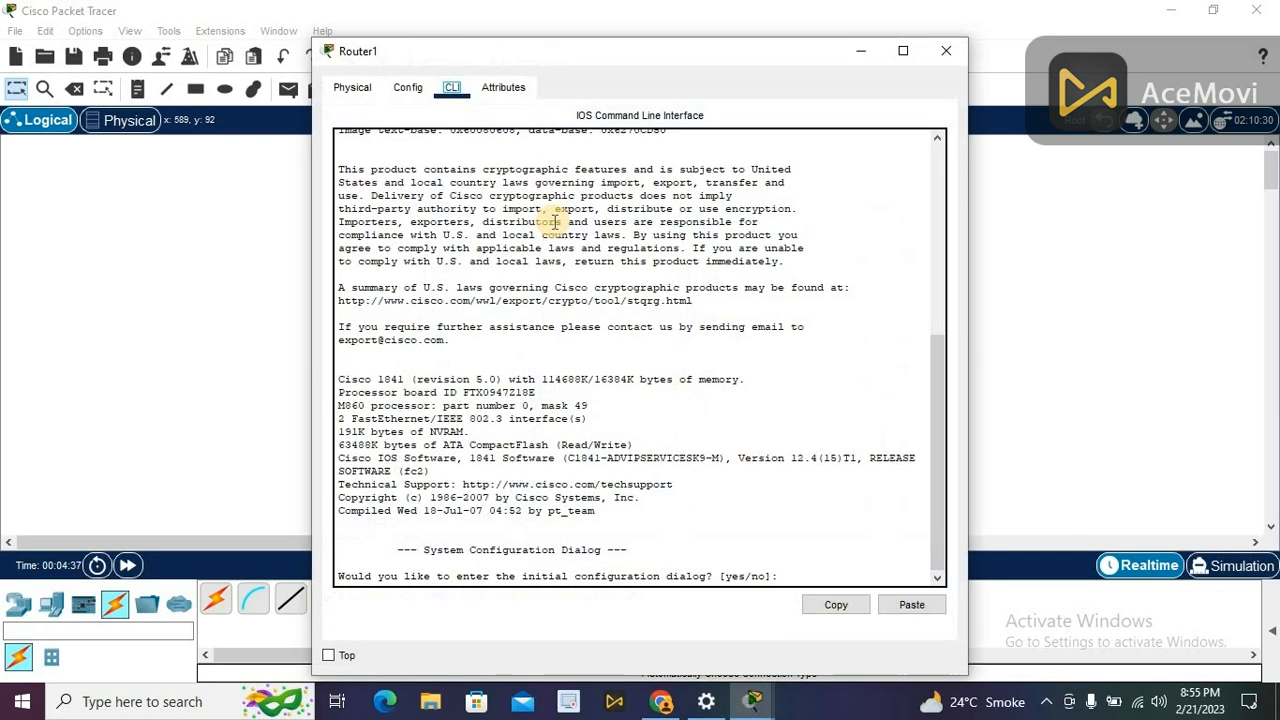
{"action": "left_click", "coordinate": [407, 88]}
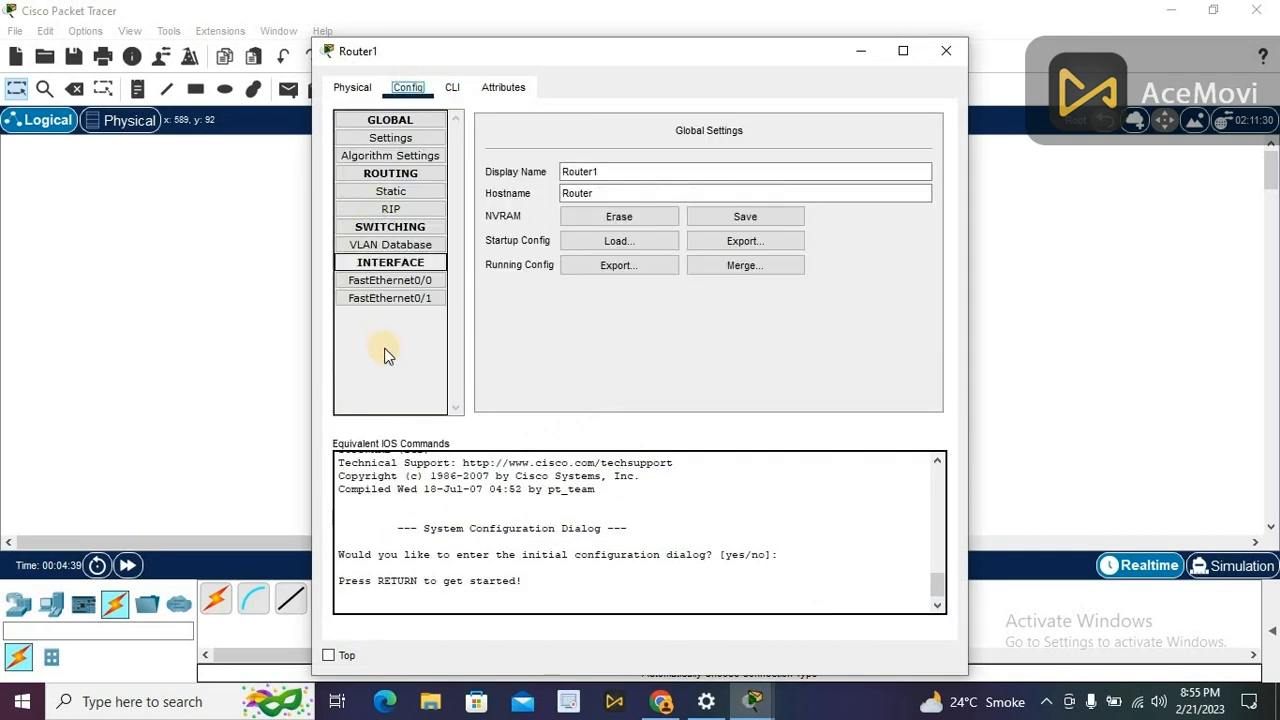
{"action": "left_click", "coordinate": [359, 89]}
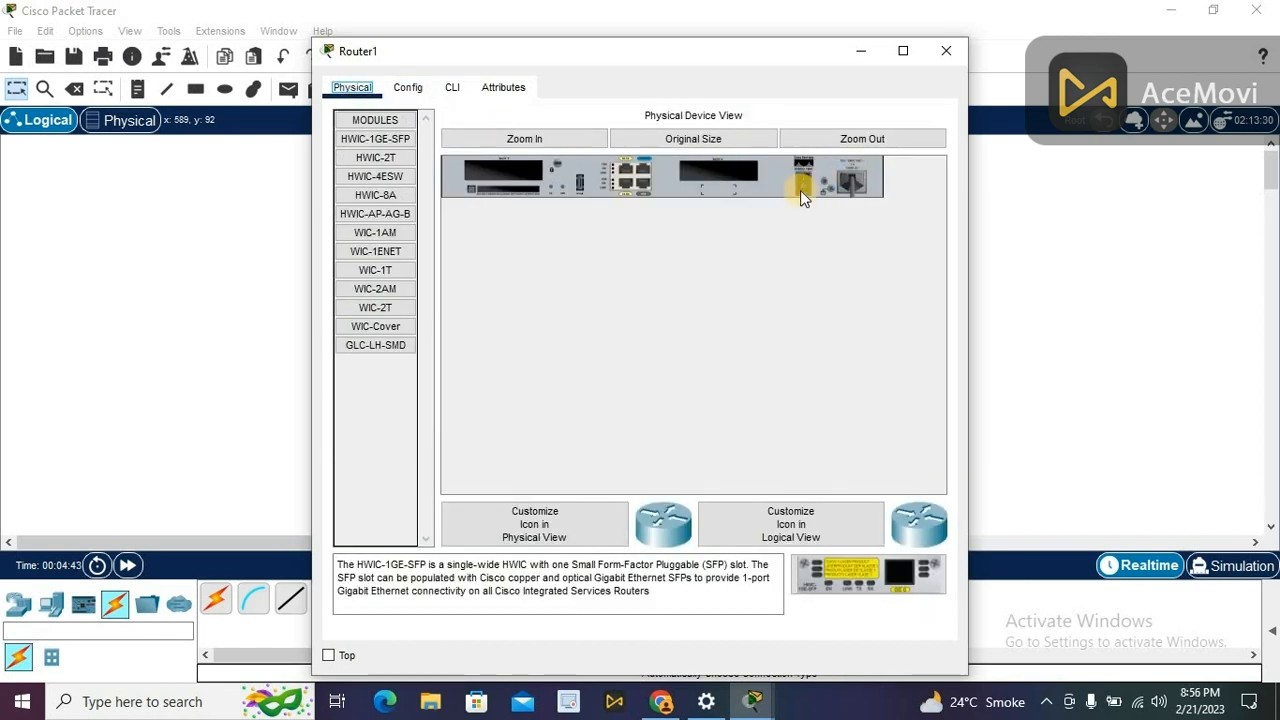
{"action": "left_click", "coordinate": [374, 271]}
{"action": "left_click_drag", "start_coordinate": [869, 568], "coordinate": [720, 179]}
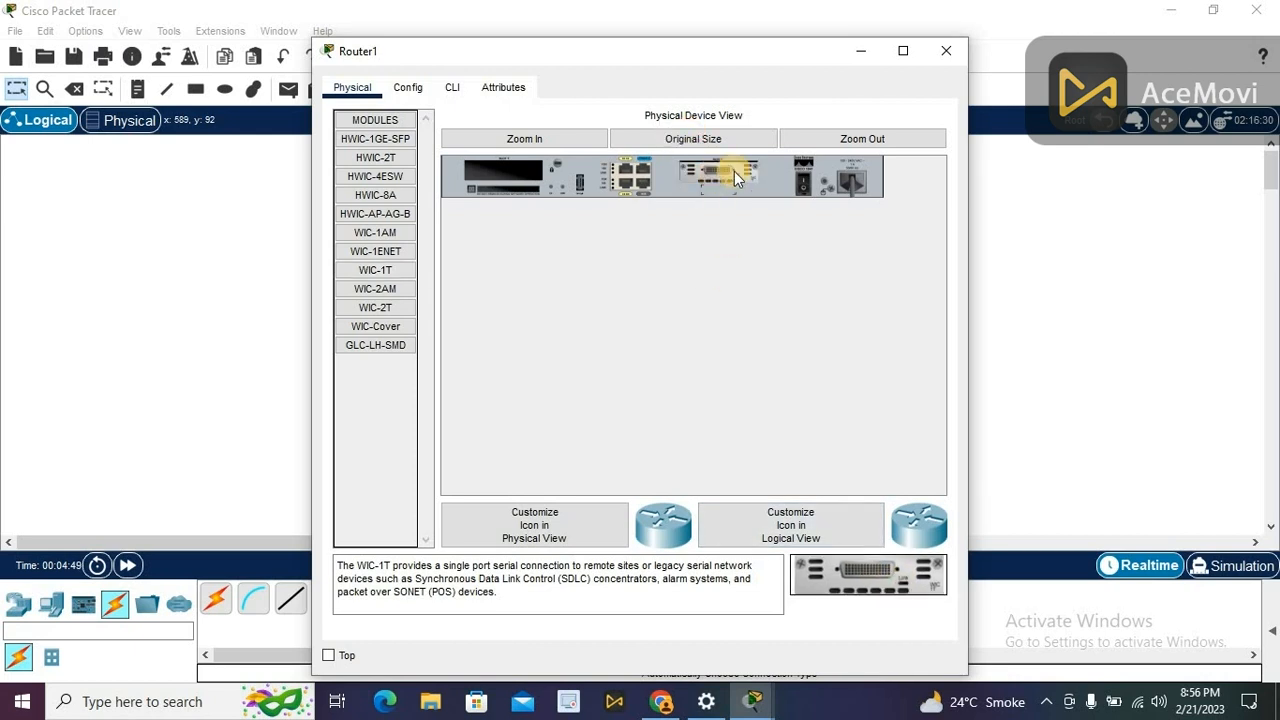
{"action": "left_click", "coordinate": [803, 187]}
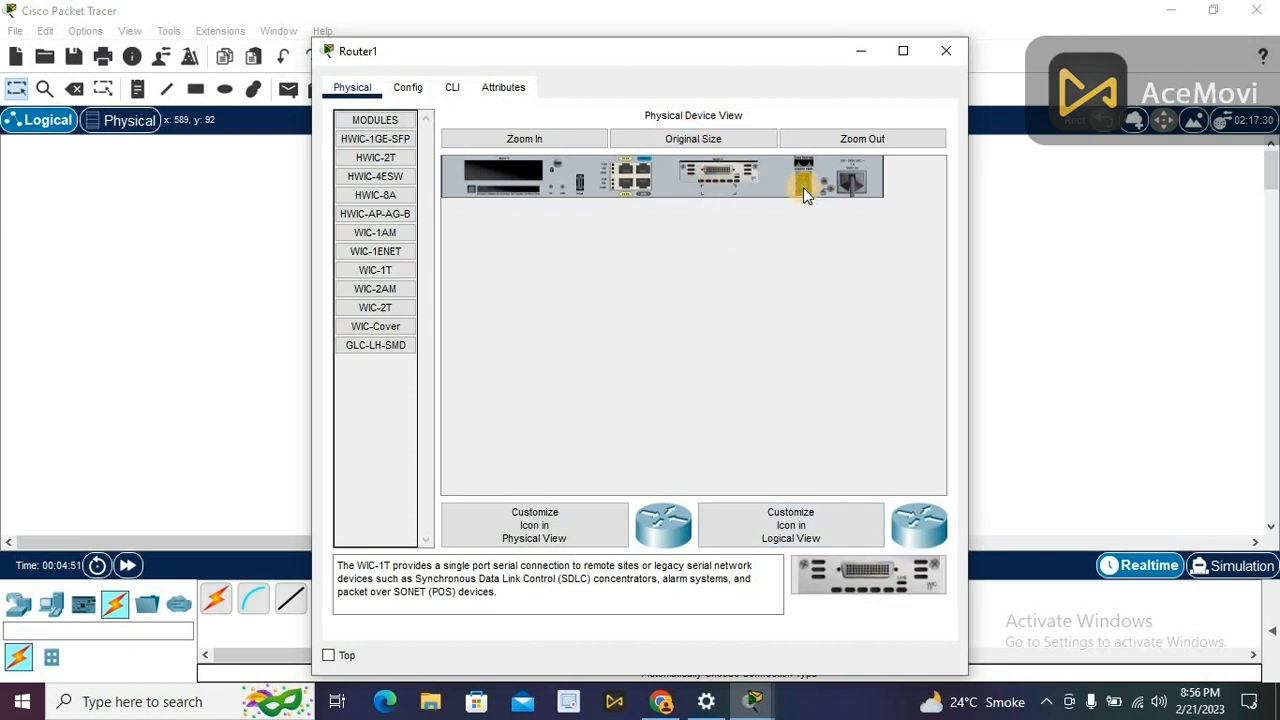
{"action": "left_click", "coordinate": [951, 50]}
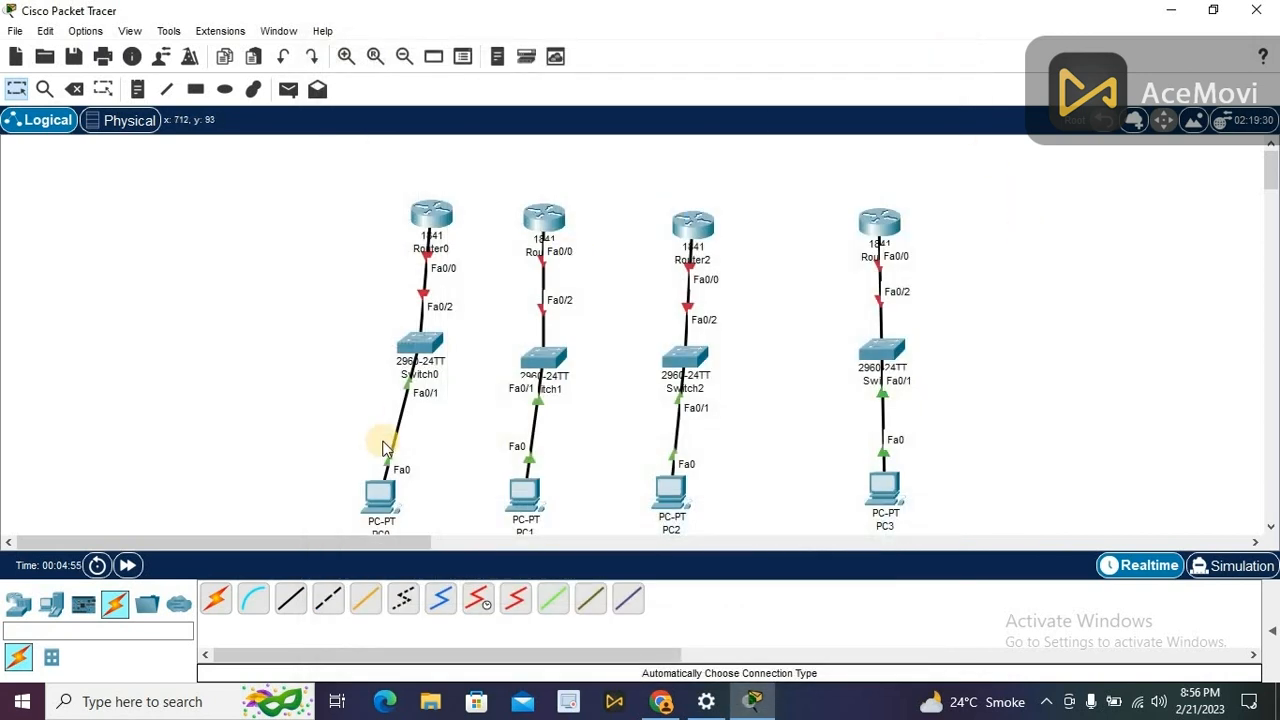
Step: Spread the four router, switch and PC columns across the workspace, shifting Router0, Switch0 and PC0 well to the left
{"action": "left_click_drag", "start_coordinate": [432, 220], "coordinate": [236, 207]}
{"action": "left_click_drag", "start_coordinate": [432, 350], "coordinate": [240, 345]}
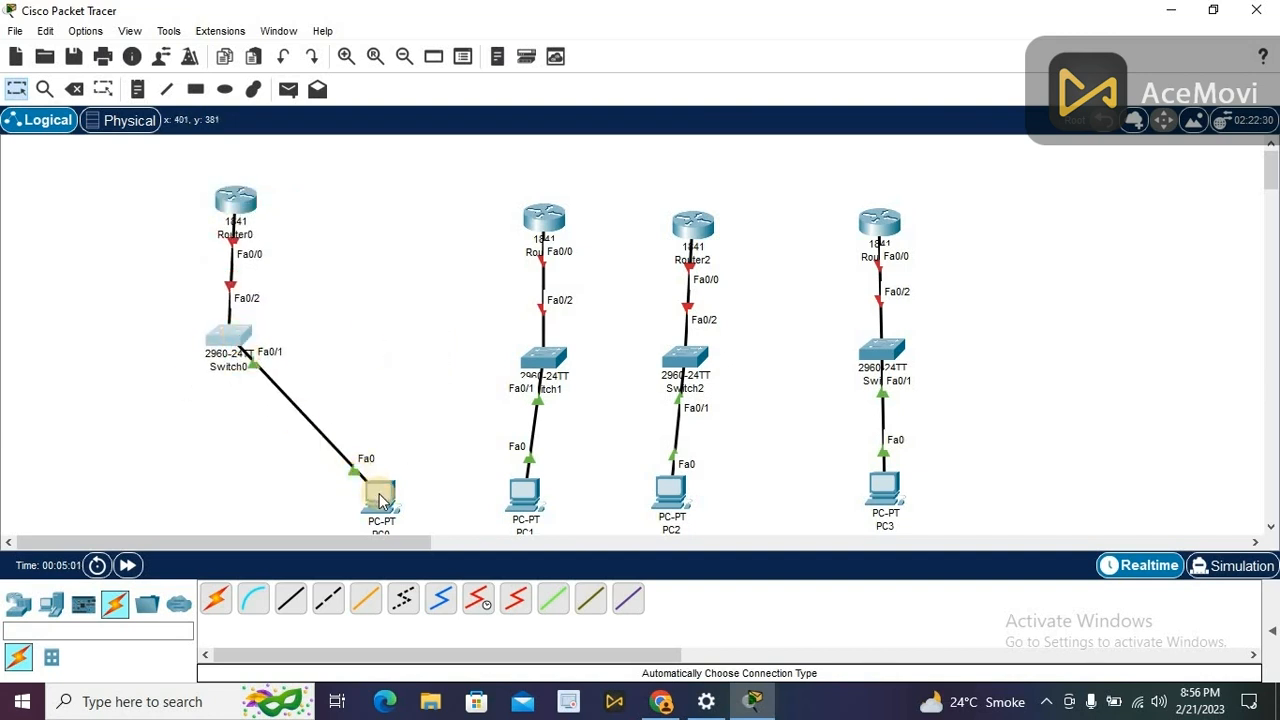
{"action": "left_click_drag", "start_coordinate": [380, 495], "coordinate": [219, 474]}
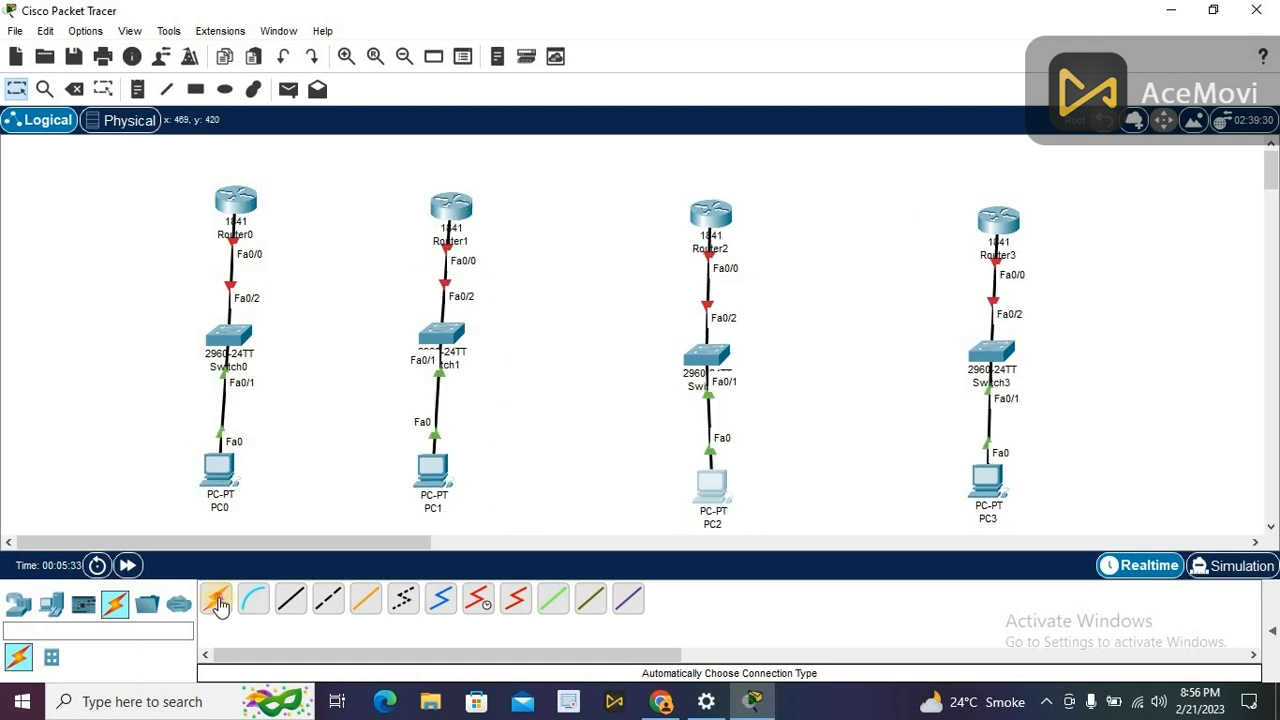
Step: Link the routers in a chain with automatically chosen cables: Router0 to Router1, Router2 to Router1, and Router3 to Router2
{"action": "left_click", "coordinate": [215, 598]}
{"action": "left_click", "coordinate": [237, 201]}
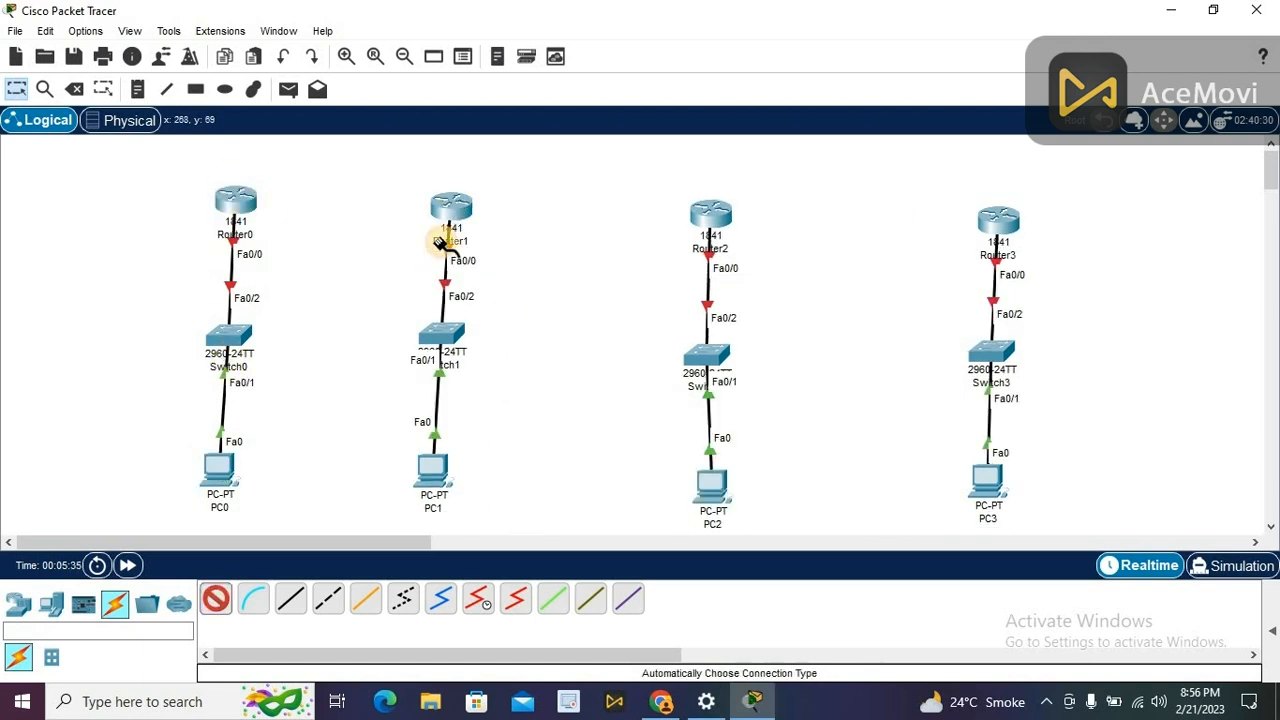
{"action": "left_click", "coordinate": [452, 204]}
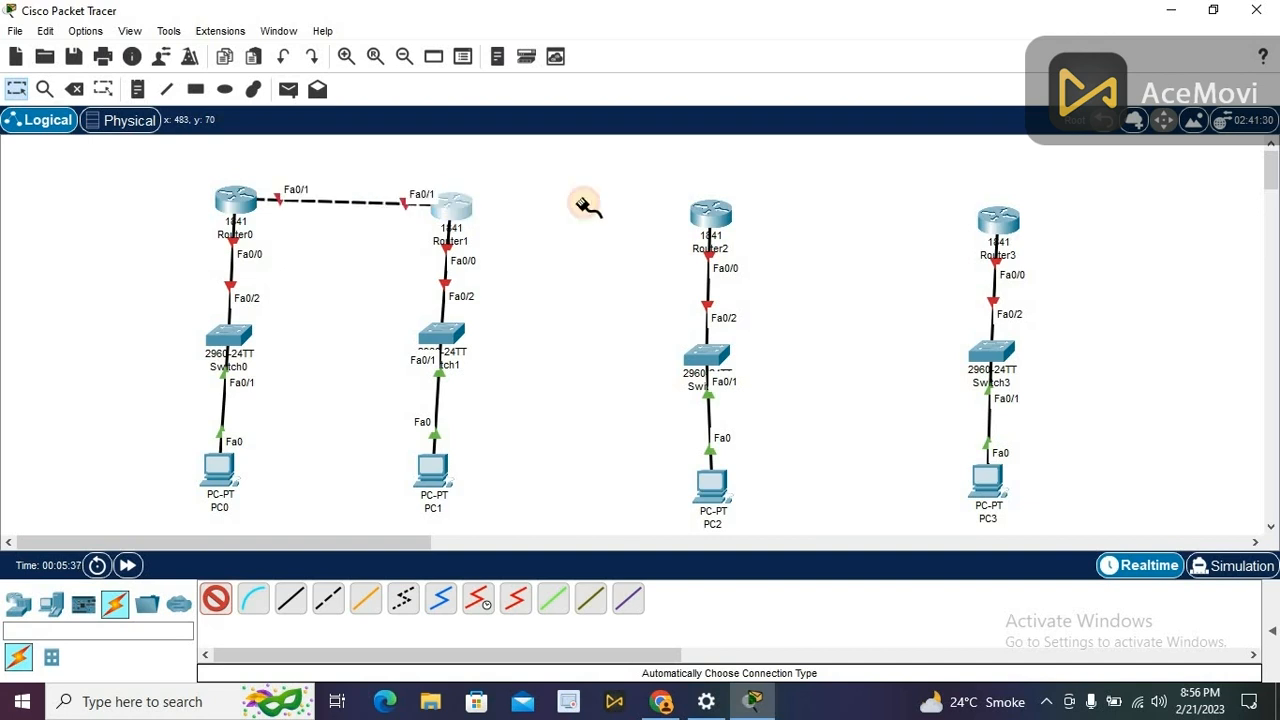
{"action": "left_click", "coordinate": [711, 214]}
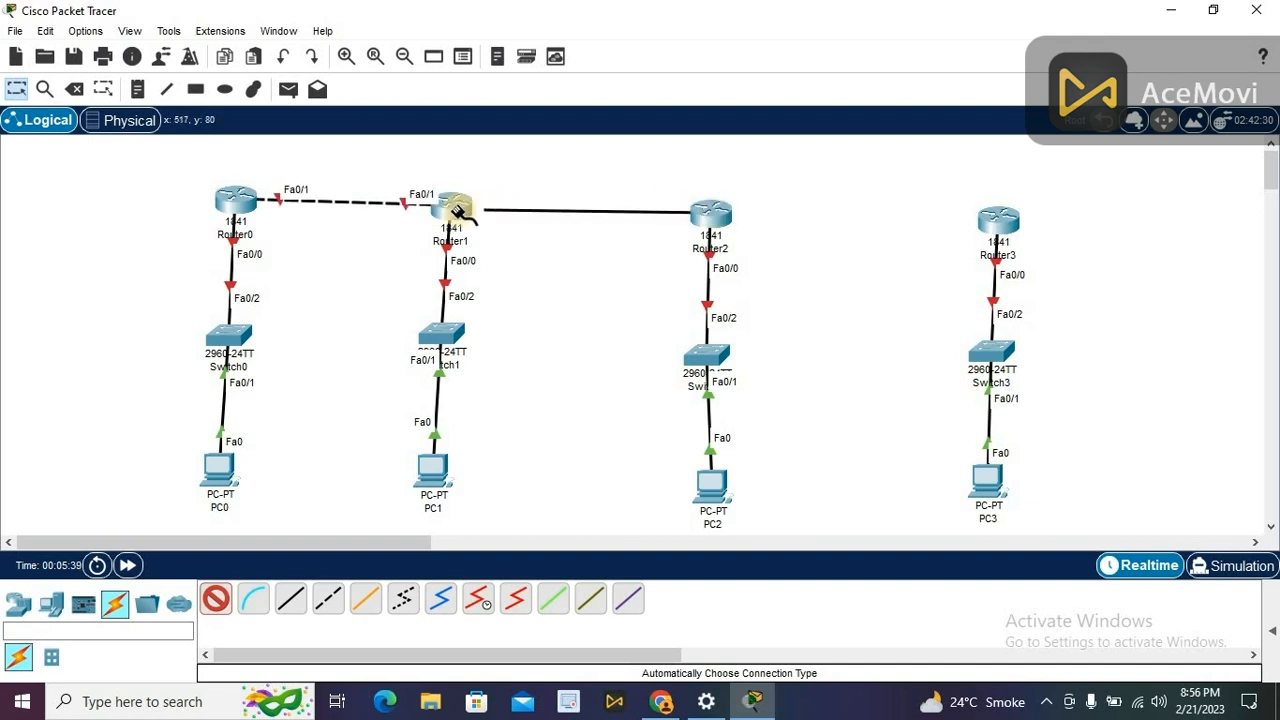
{"action": "left_click", "coordinate": [455, 204]}
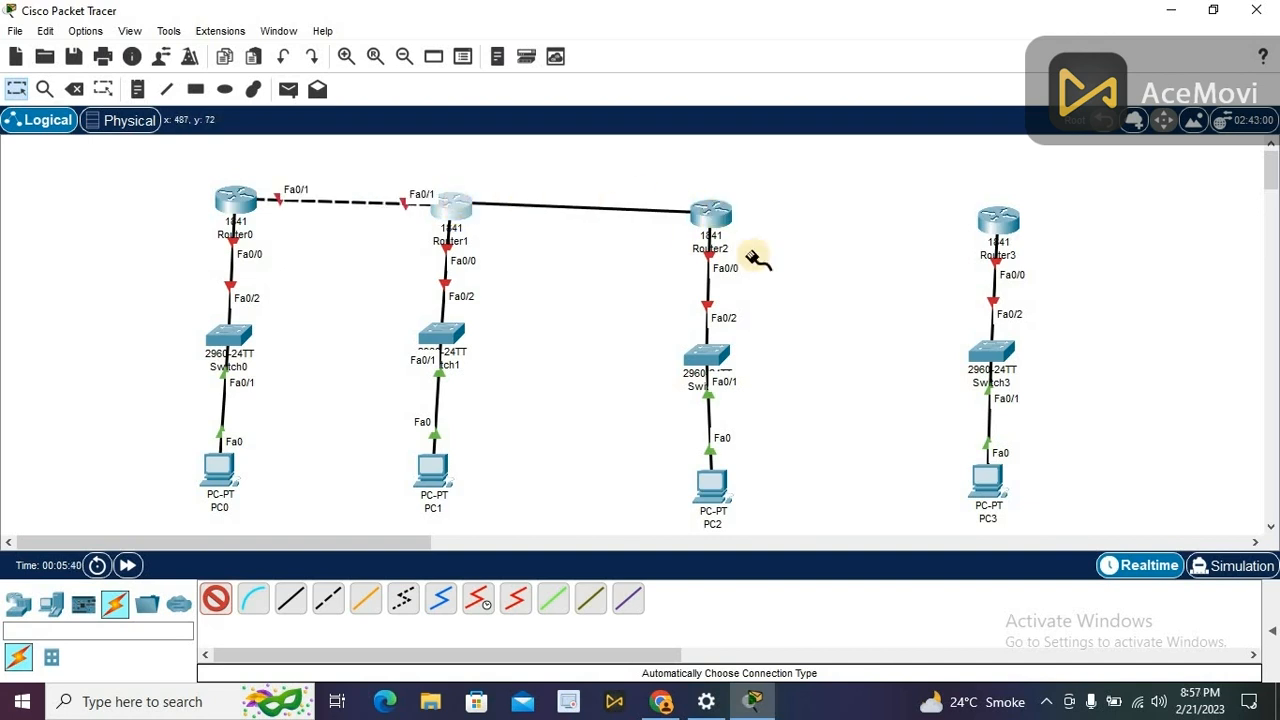
{"action": "left_click", "coordinate": [975, 210]}
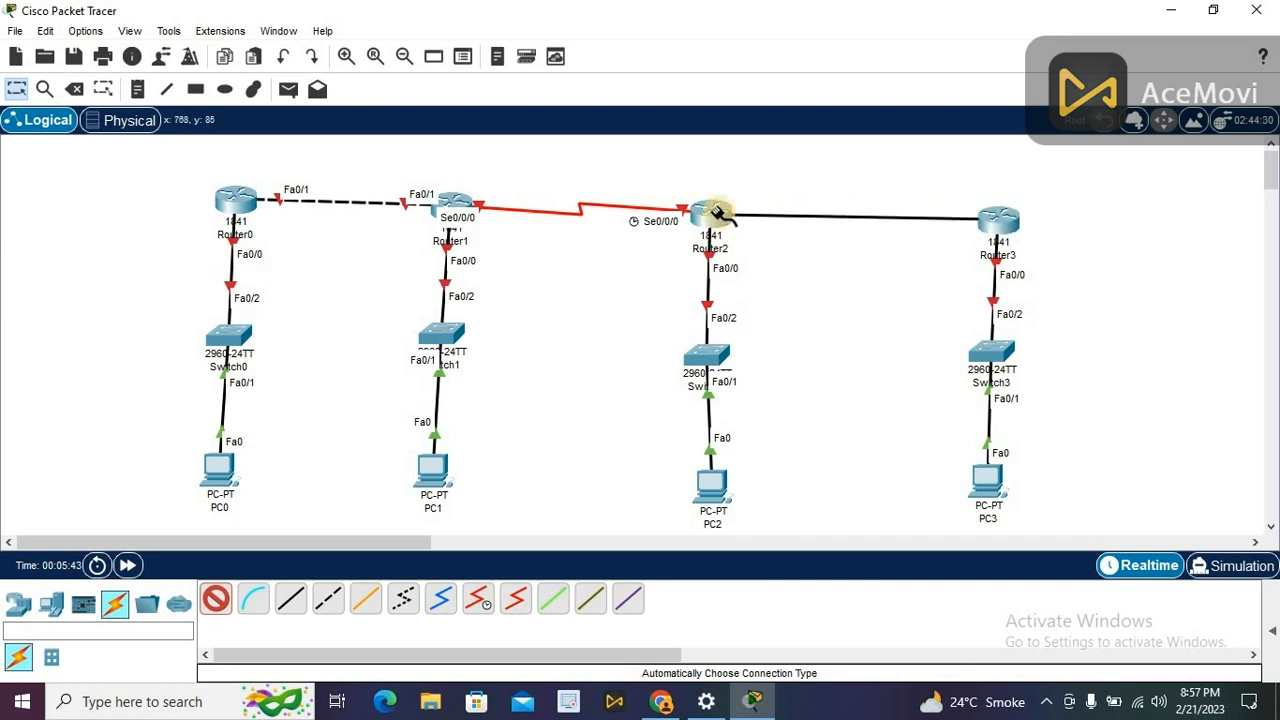
{"action": "left_click", "coordinate": [712, 214]}
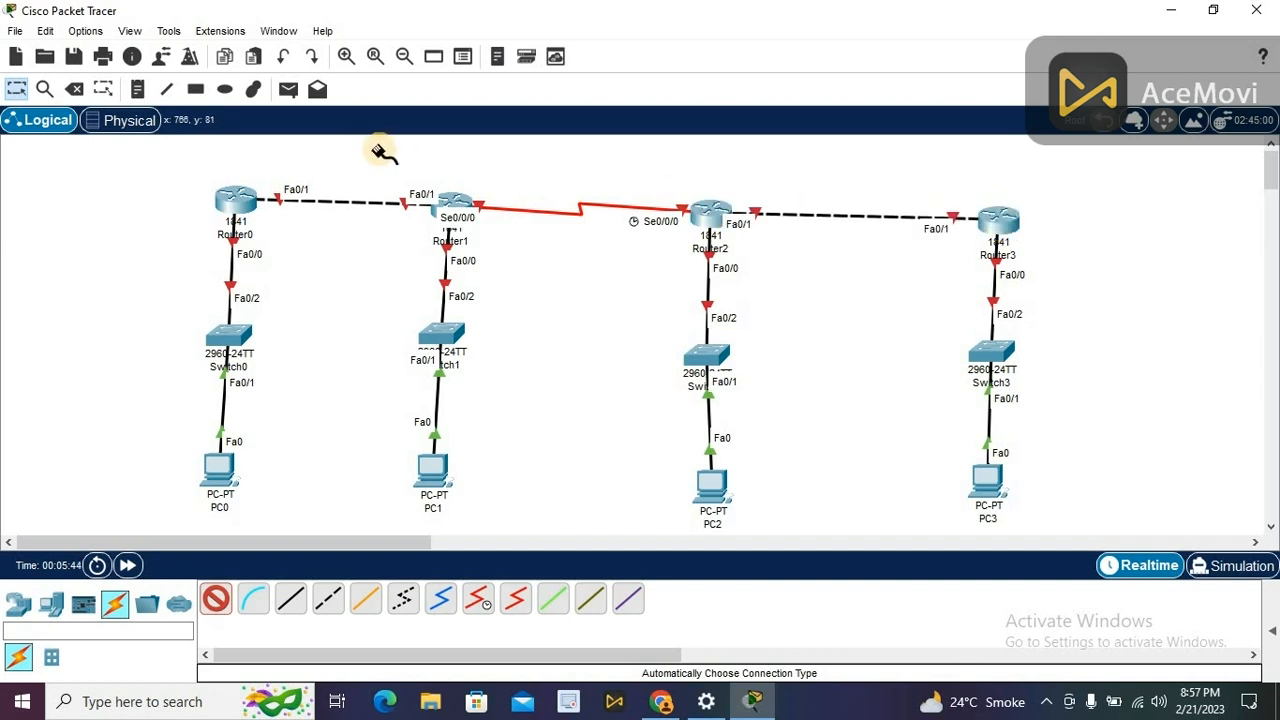
Step: Label the Router0–Router1 link 10.0.0.0 with interface addresses 10.0.0.1 and 10.0.0.2, and arrange the notes above the cable
{"action": "left_click", "coordinate": [137, 95]}
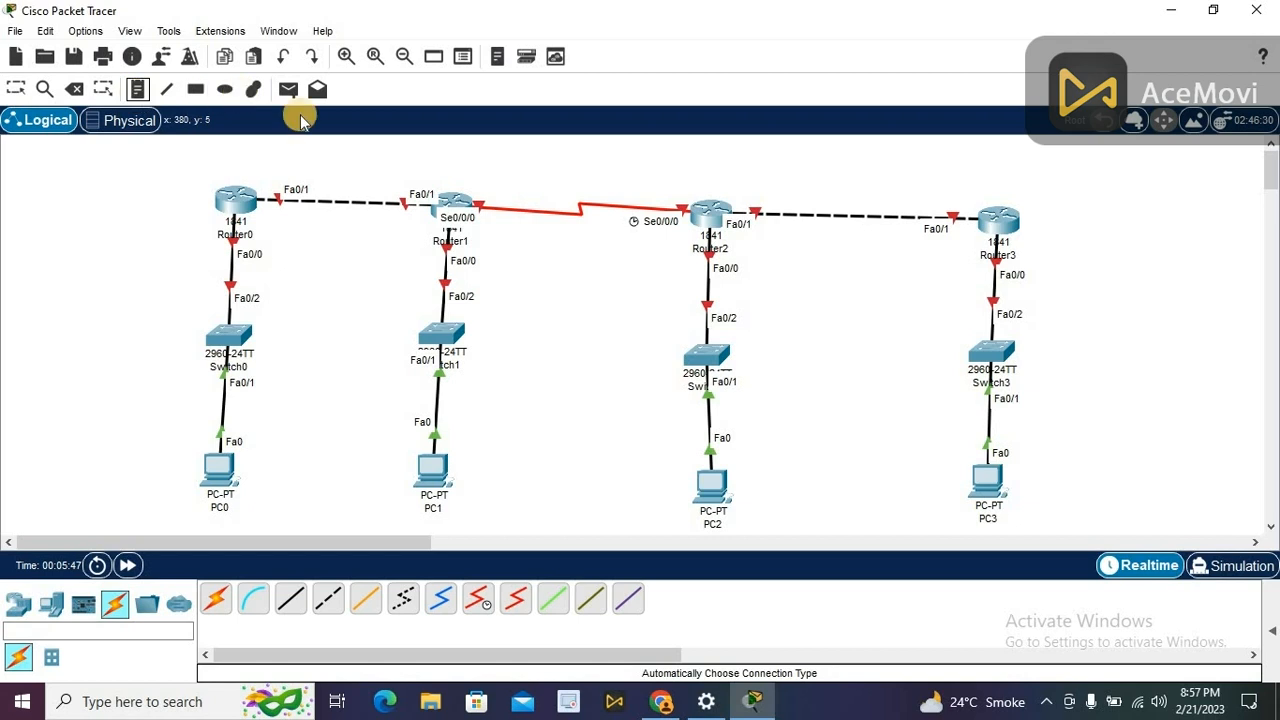
{"action": "left_click", "coordinate": [321, 172]}
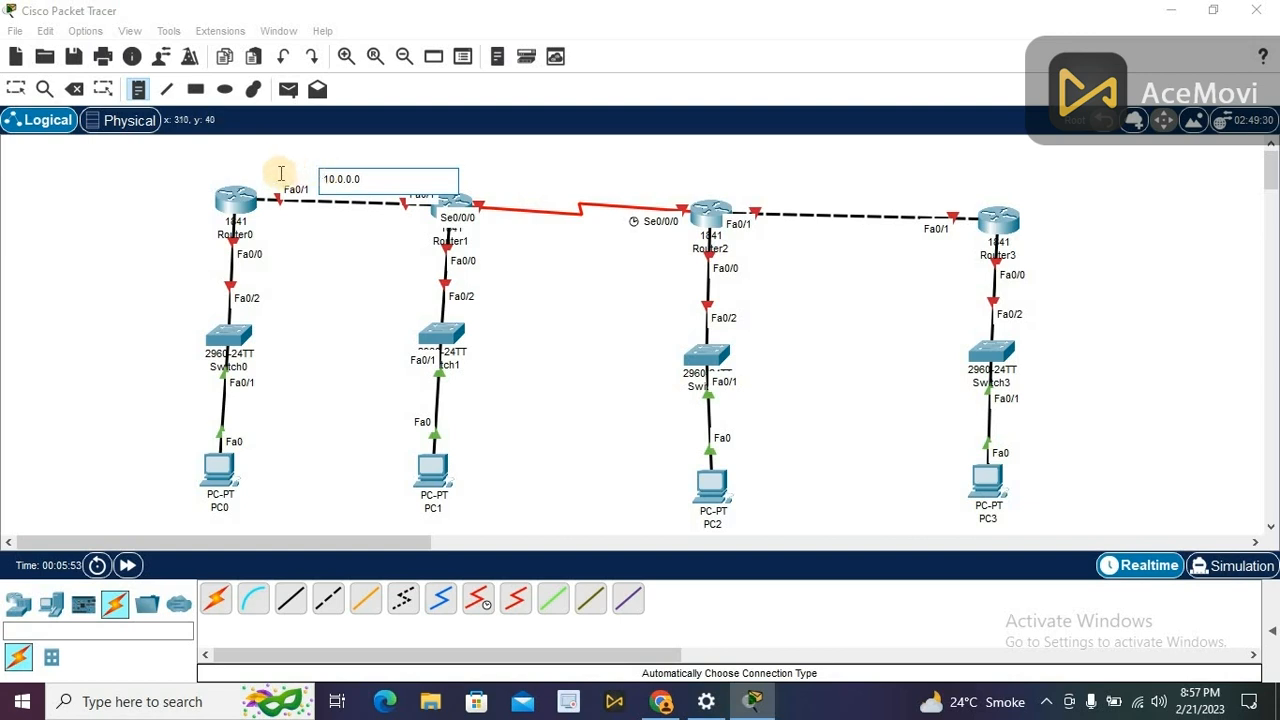
{"action": "left_click", "coordinate": [281, 173]}
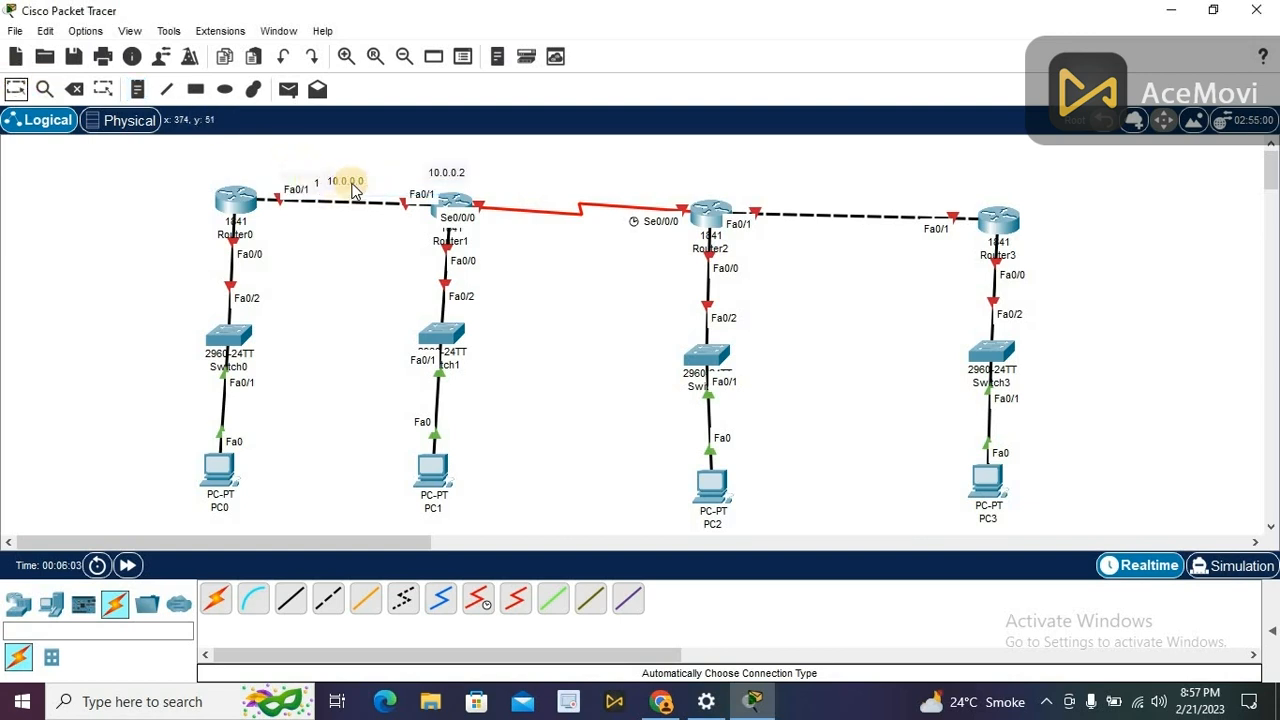
{"action": "left_click_drag", "start_coordinate": [355, 190], "coordinate": [310, 175]}
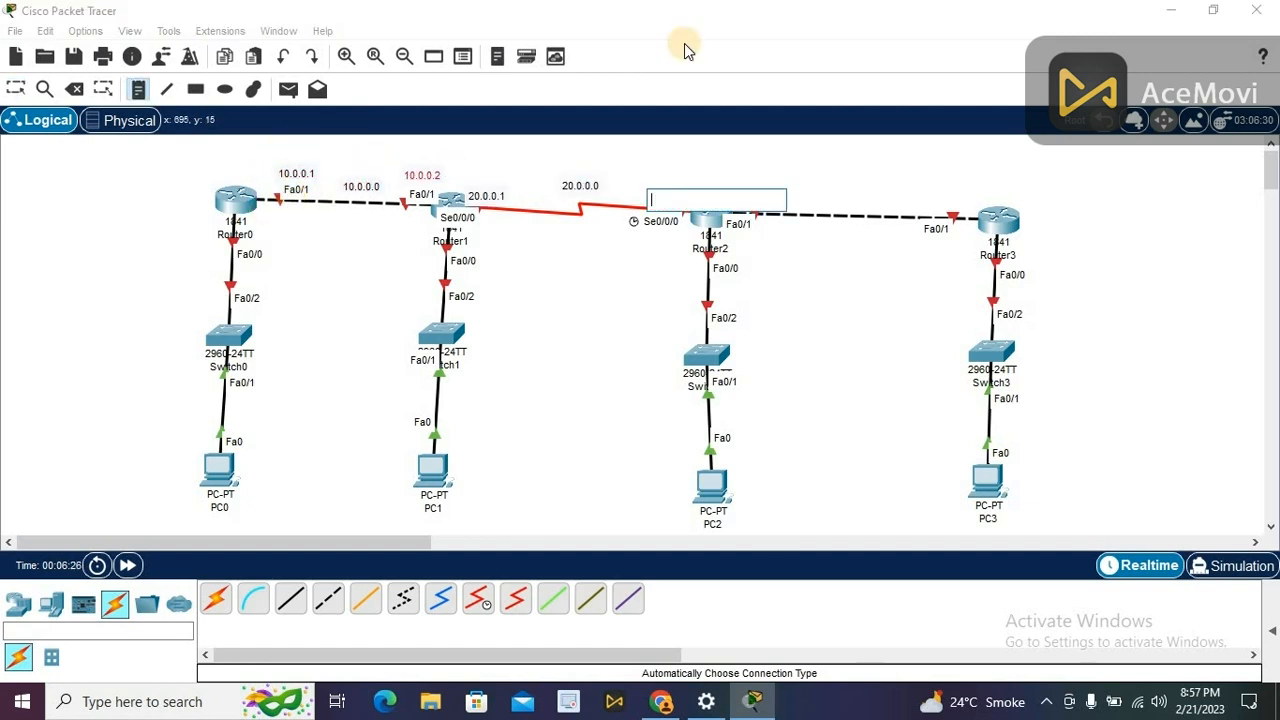
Step: Label Router2's end of the serial link 20.0.0.2 and align the three 20.0.0.x notes along the link
{"action": "type", "text": "20.0.0.2"}
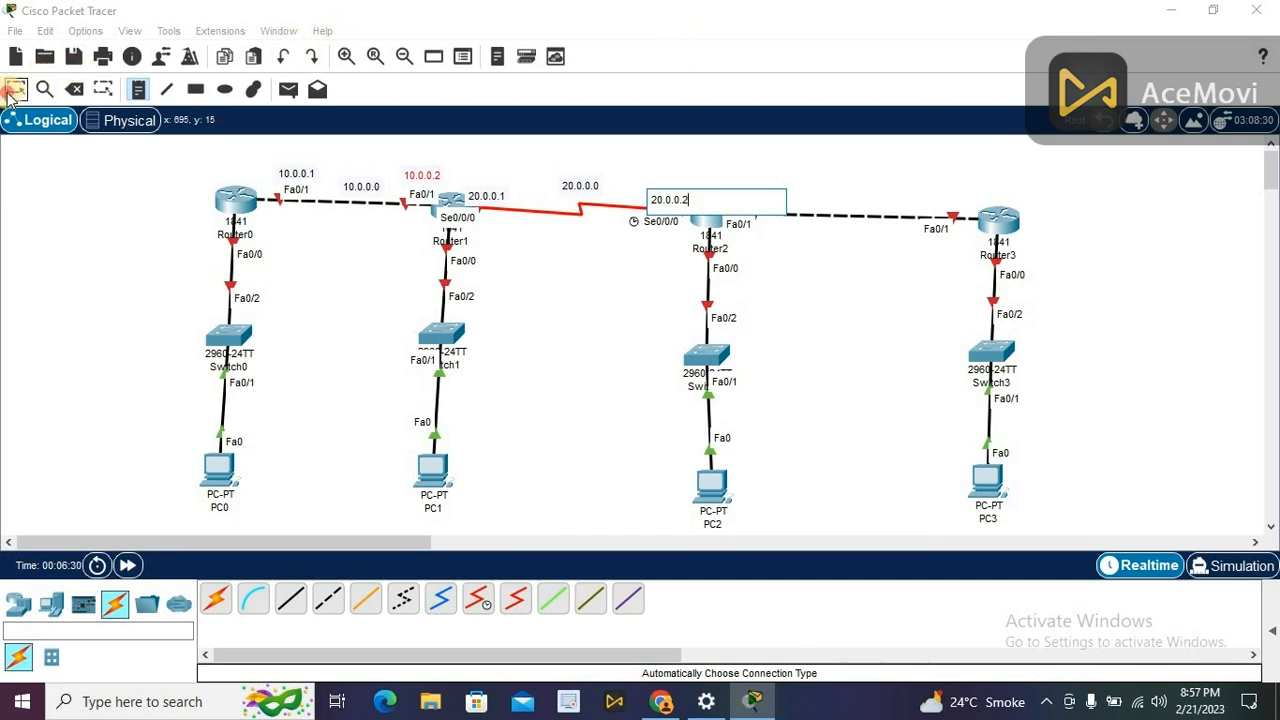
{"action": "left_click", "coordinate": [427, 207]}
{"action": "left_click_drag", "start_coordinate": [576, 193], "coordinate": [579, 197]}
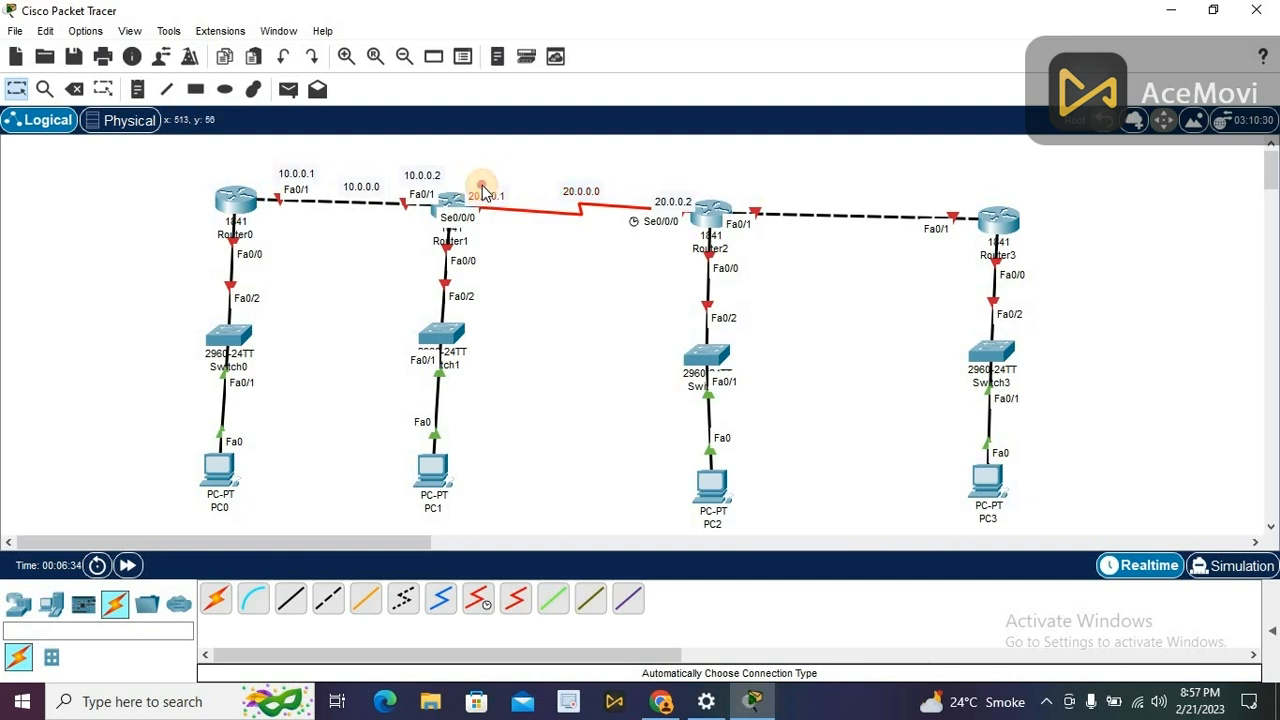
{"action": "left_click_drag", "start_coordinate": [483, 192], "coordinate": [482, 186]}
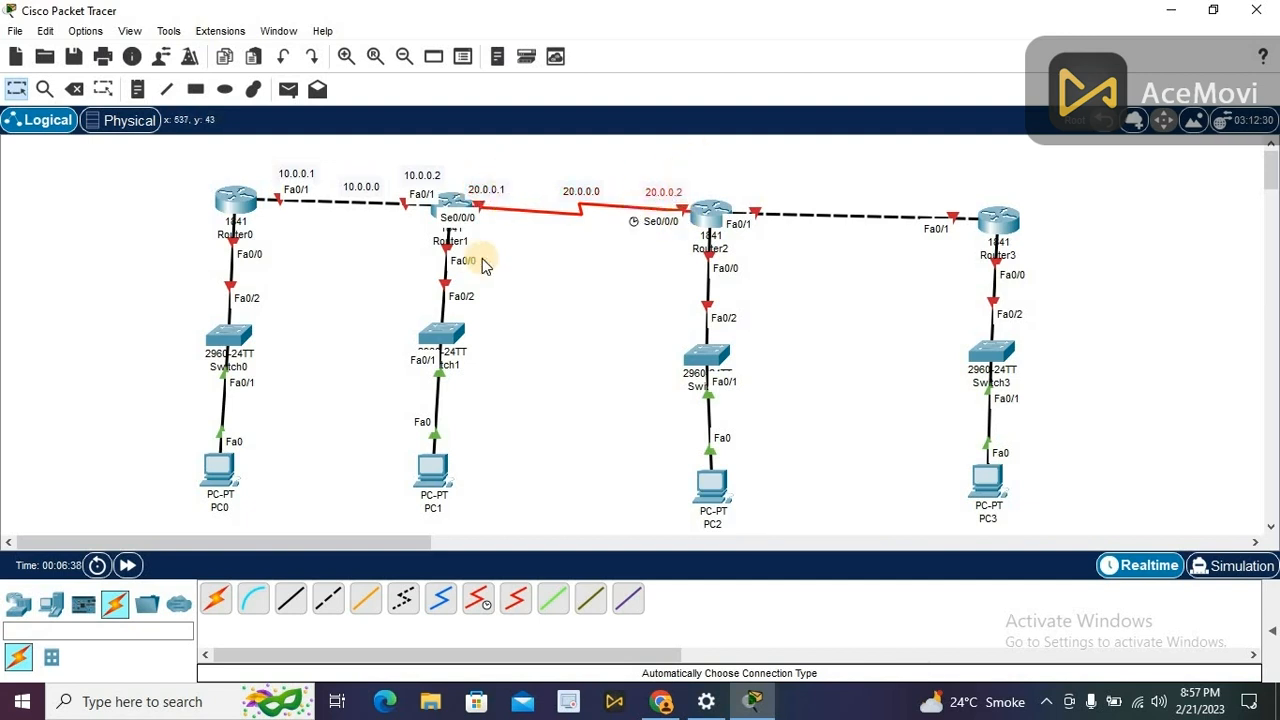
Step: Label the Router2–Router3 link 30.0.0.0, with 30.0.0.1 at Router2's end and 30.0.0.2 at Router3's end
{"action": "left_click", "coordinate": [141, 89]}
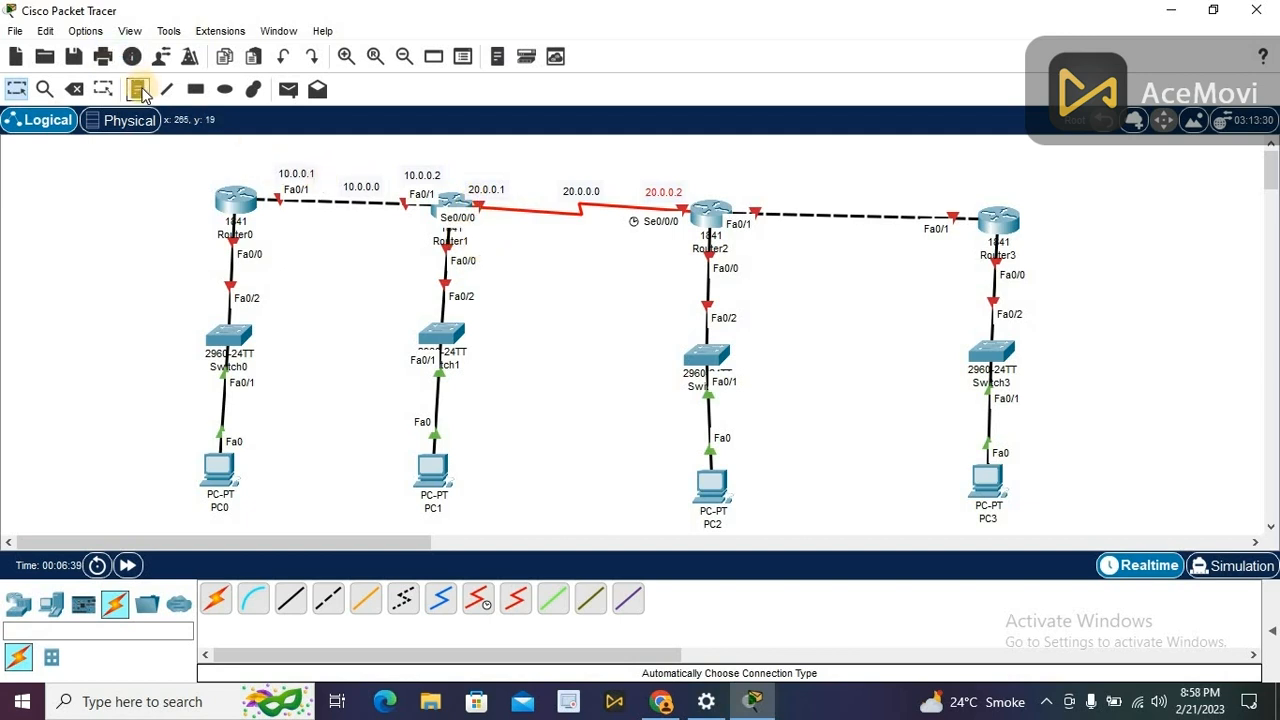
{"action": "left_click", "coordinate": [834, 178]}
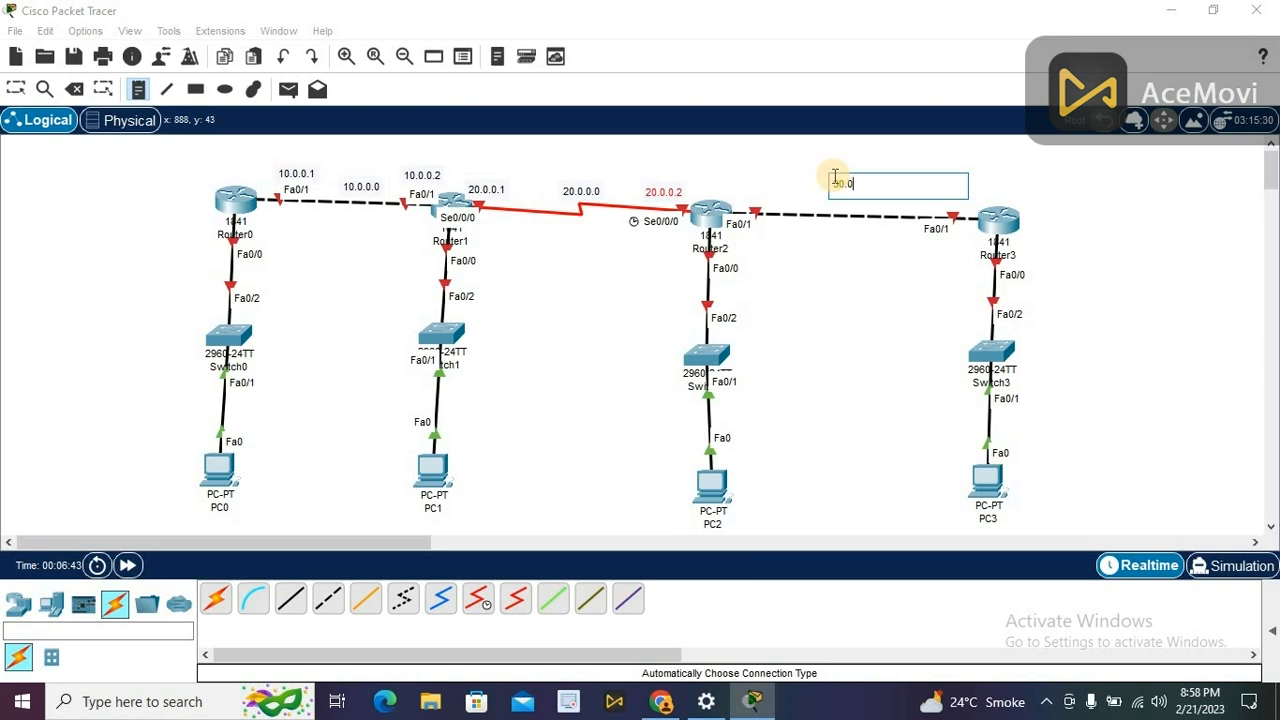
{"action": "left_click", "coordinate": [735, 193]}
{"action": "type", "text": "30.0.0.1"}
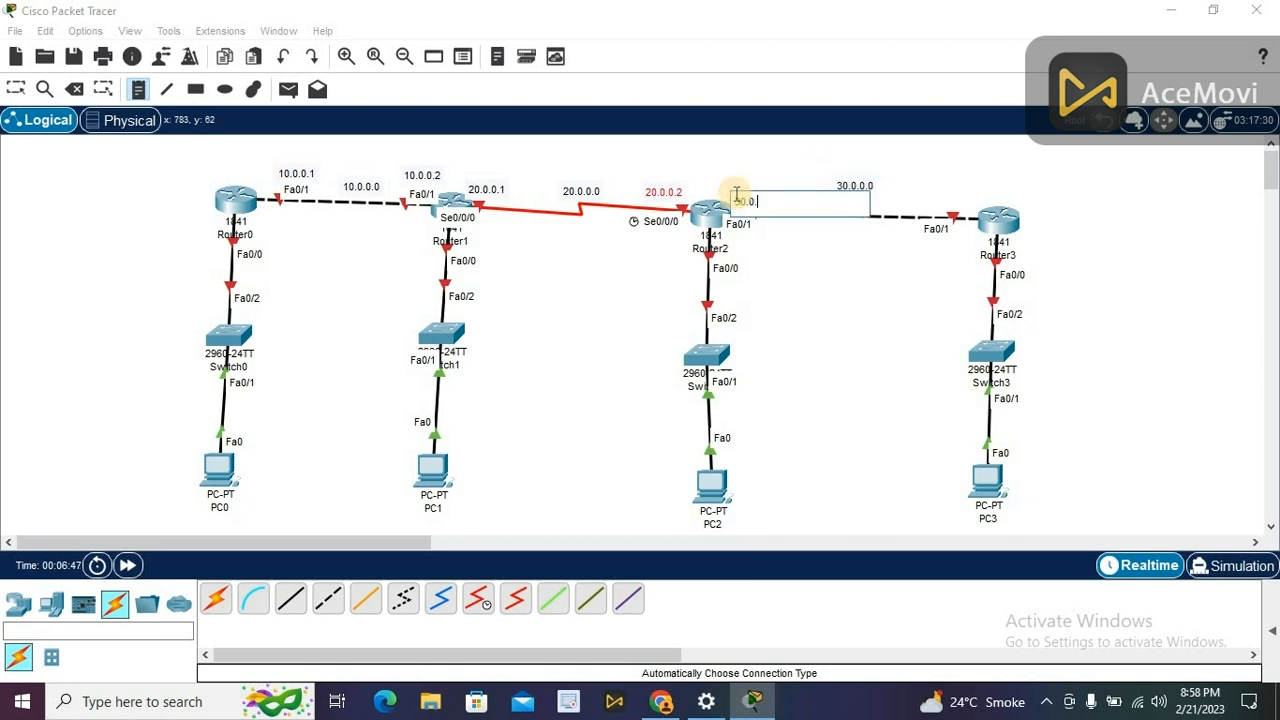
{"action": "left_click", "coordinate": [933, 194]}
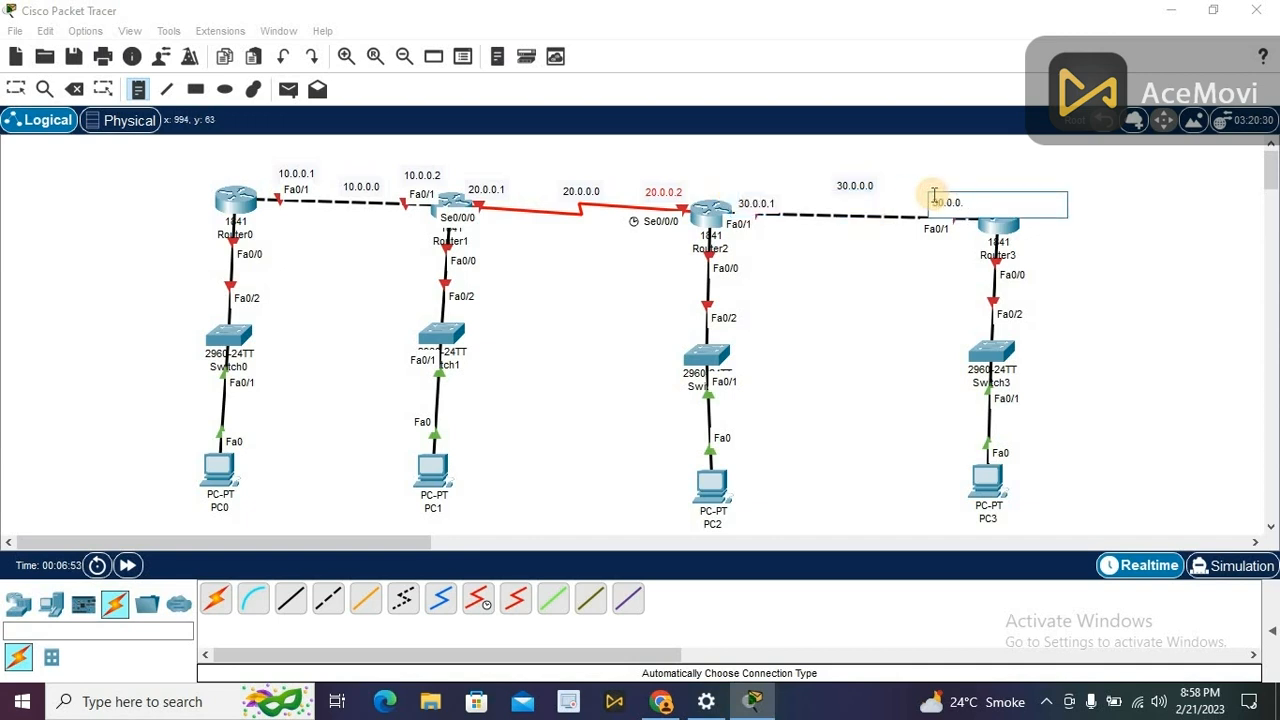
{"action": "left_click", "coordinate": [16, 89]}
Step: Reposition the 30.0.0.1, 30.0.0.0 and 30.0.0.2 notes so they sit neatly just above the Router2–Router3 cable
{"action": "left_click", "coordinate": [753, 203]}
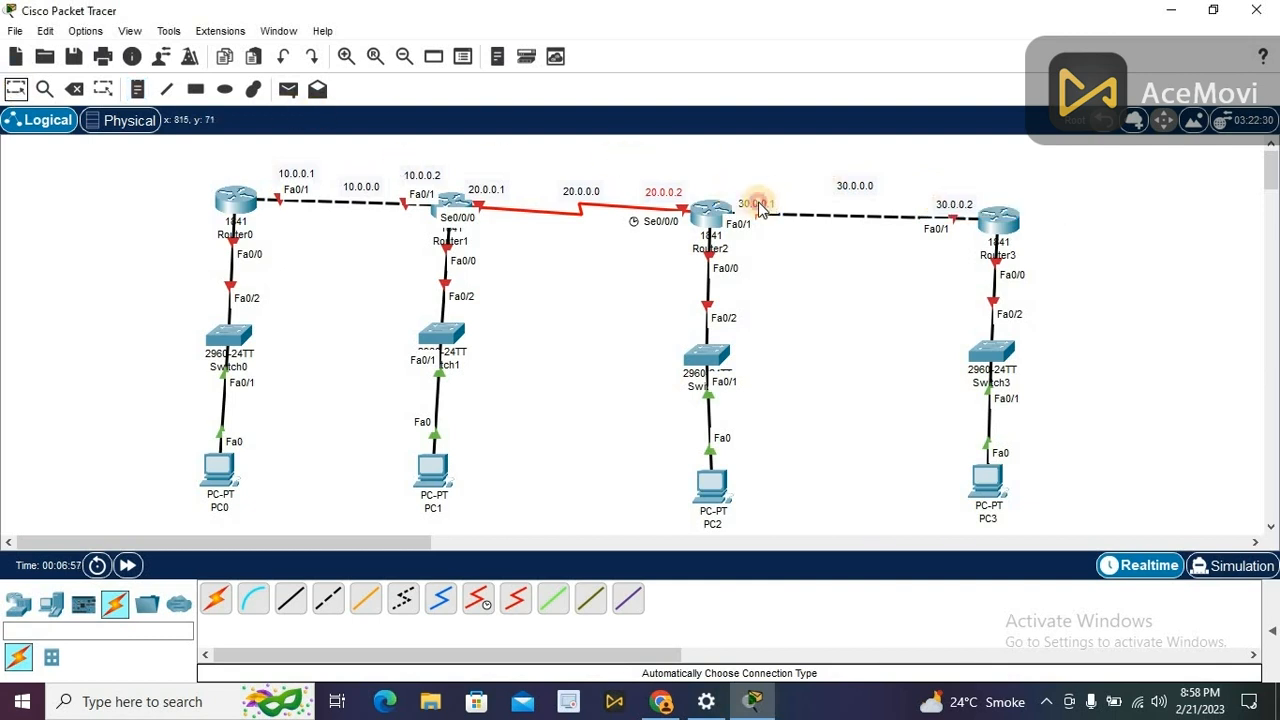
{"action": "left_click_drag", "start_coordinate": [755, 202], "coordinate": [753, 193]}
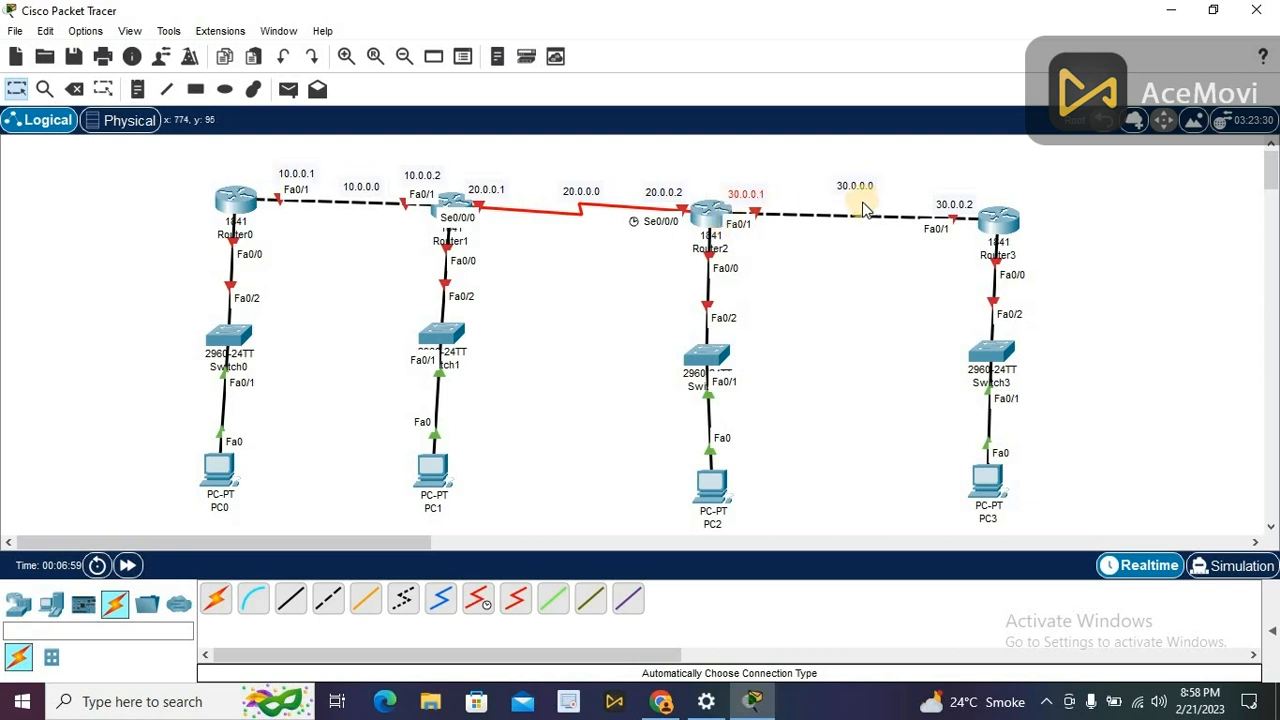
{"action": "left_click_drag", "start_coordinate": [862, 195], "coordinate": [851, 205]}
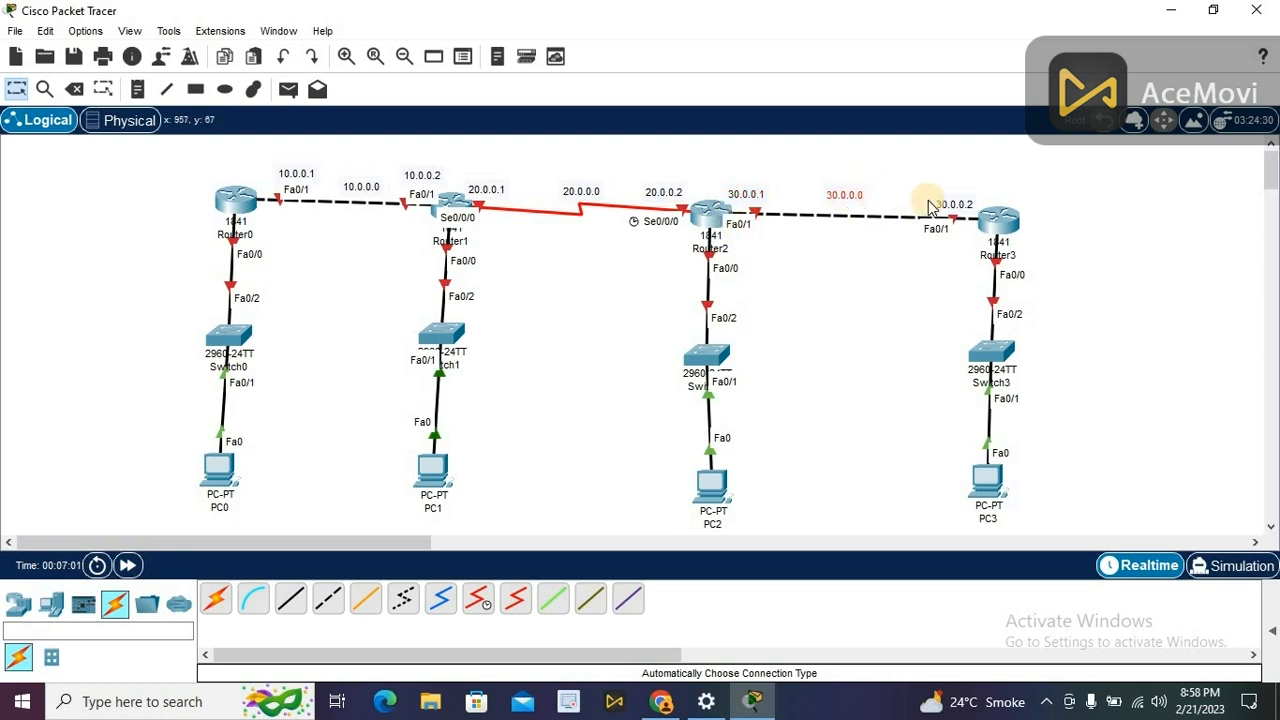
{"action": "left_click_drag", "start_coordinate": [945, 205], "coordinate": [930, 207]}
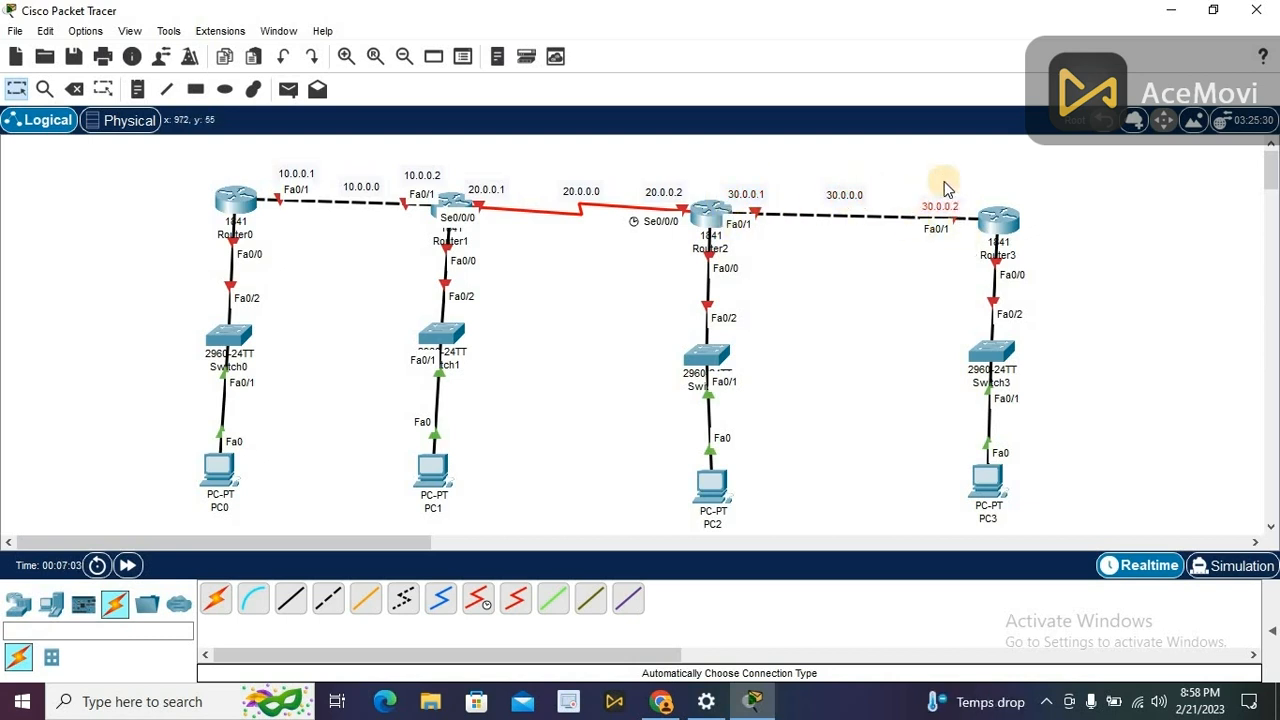
Step: Label Router0's Fa0/0 interface 192.168.1.1 and PC0 192.168.1.2, moving both notes clear of the cable and PC icon
{"action": "left_click", "coordinate": [137, 89]}
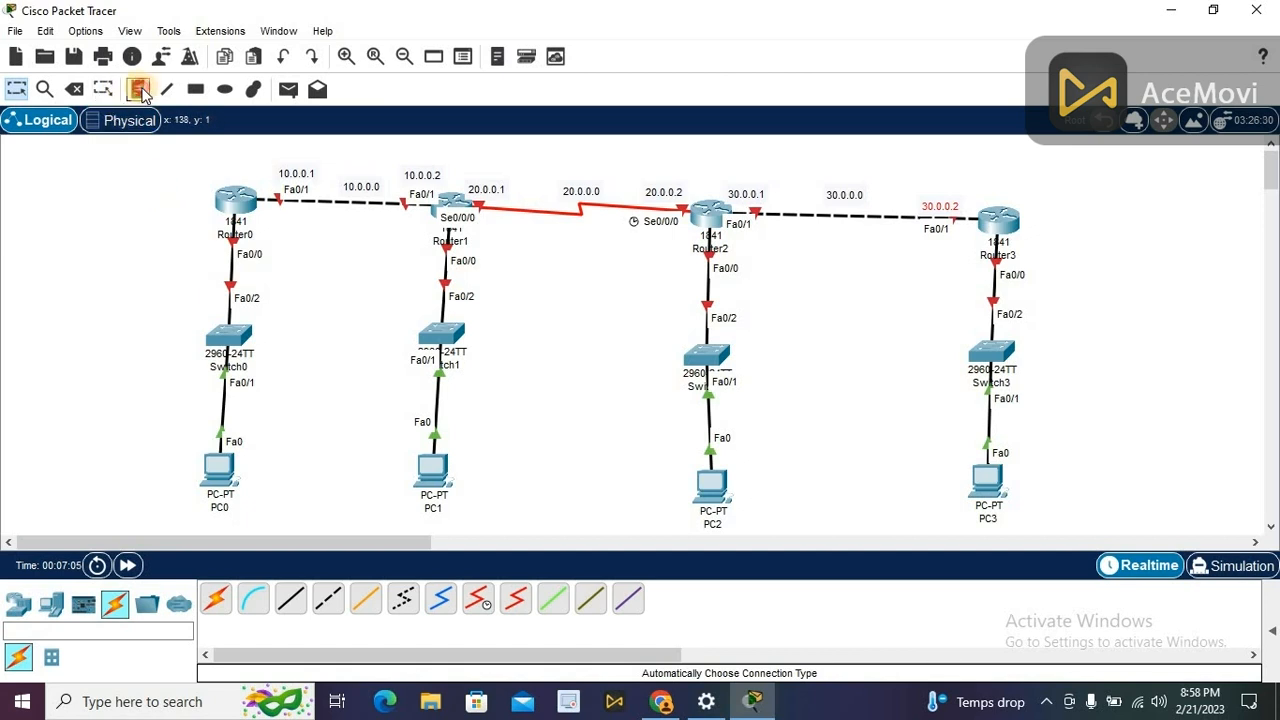
{"action": "left_click", "coordinate": [188, 242]}
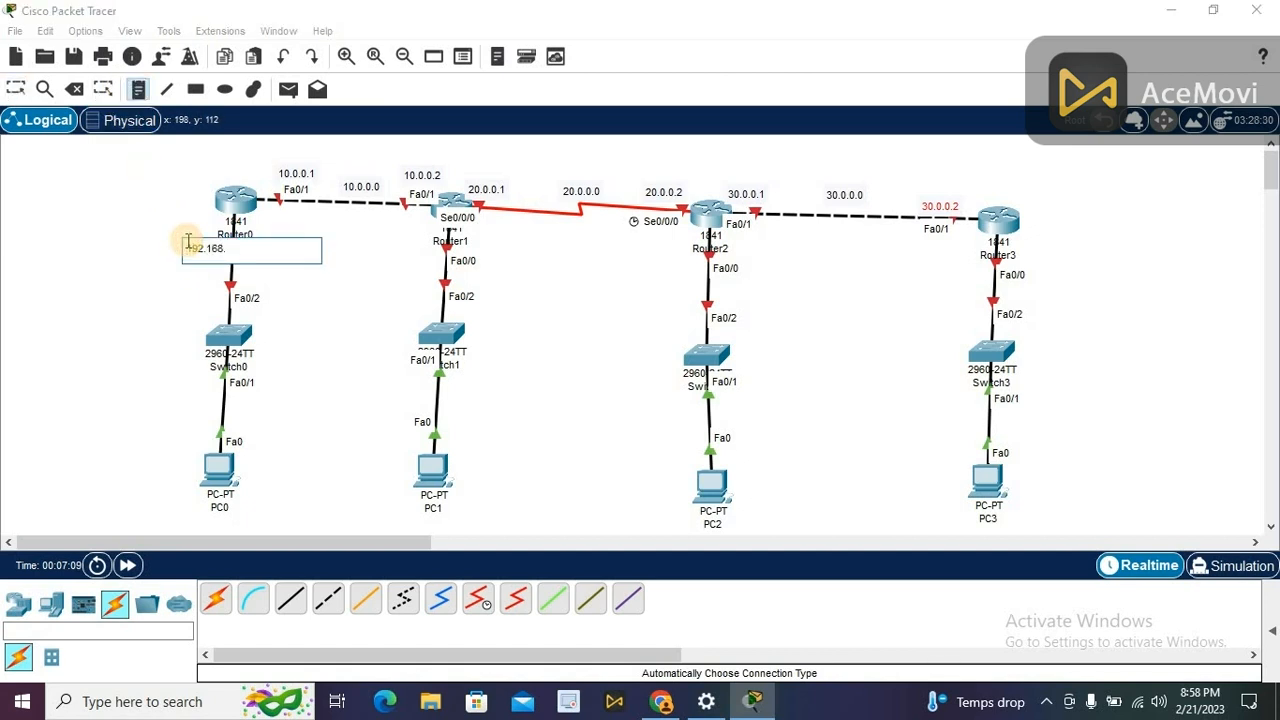
{"action": "left_click", "coordinate": [188, 480]}
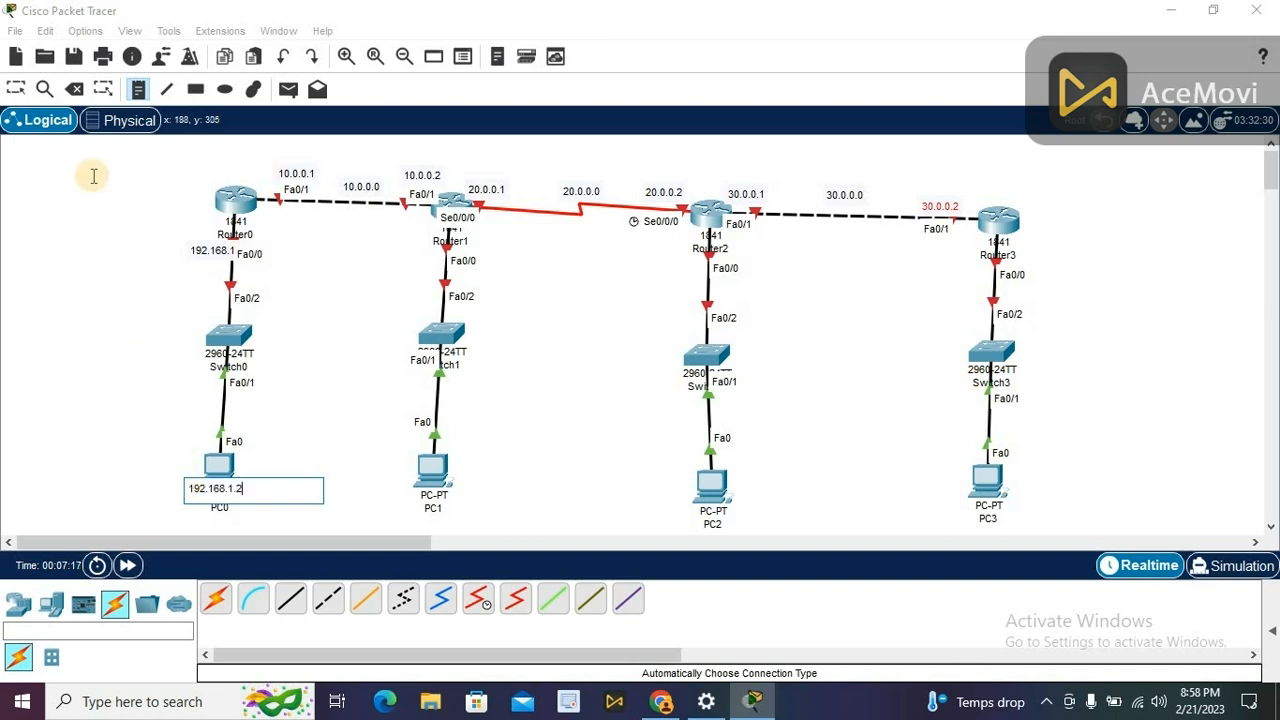
{"action": "left_click", "coordinate": [16, 89]}
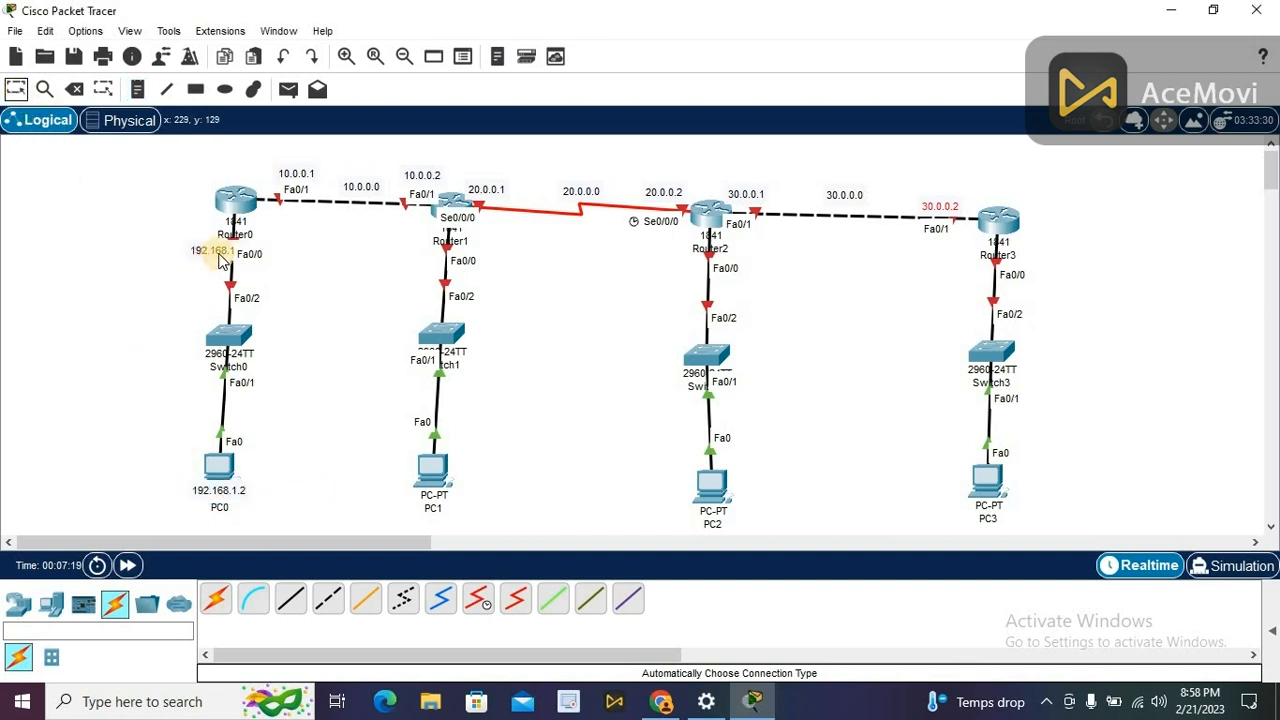
{"action": "left_click_drag", "start_coordinate": [212, 252], "coordinate": [188, 253]}
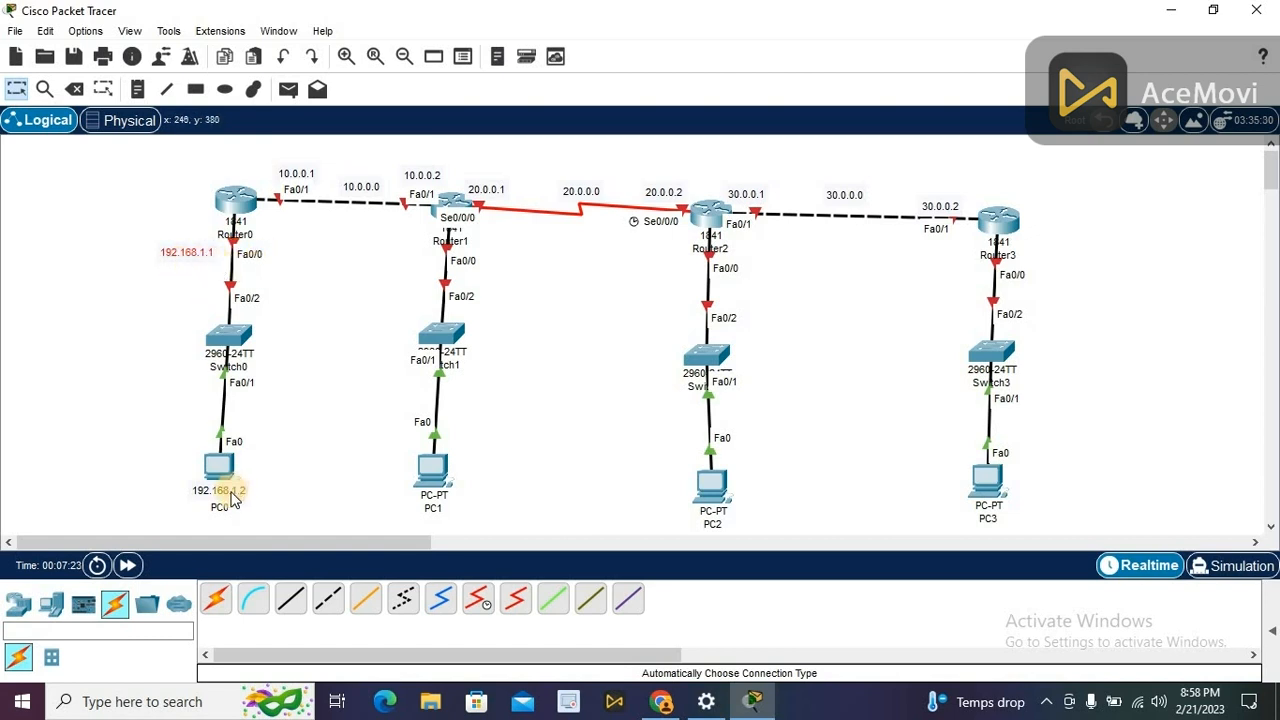
{"action": "left_click_drag", "start_coordinate": [230, 491], "coordinate": [228, 510]}
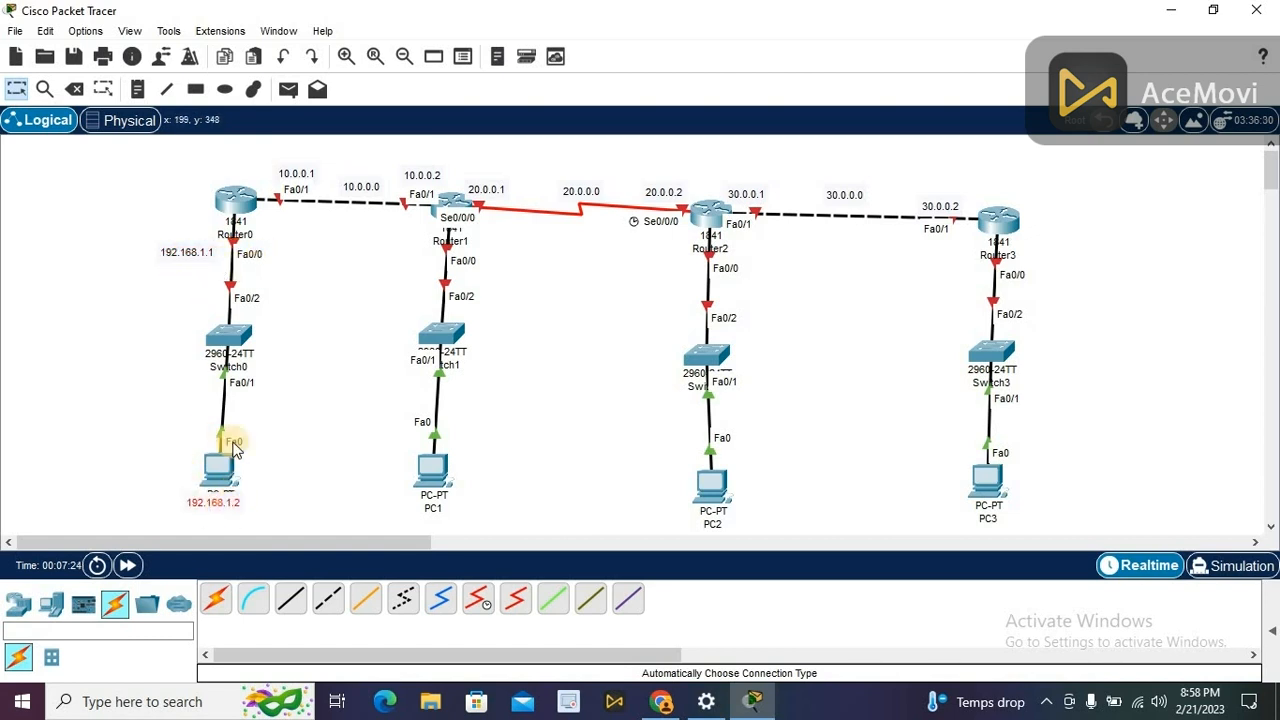
Step: Label Router1's Fa0/0 interface 192.168.2.1 and PC1 192.168.2.2, placing the notes beside the interface and under the PC
{"action": "left_click", "coordinate": [137, 89]}
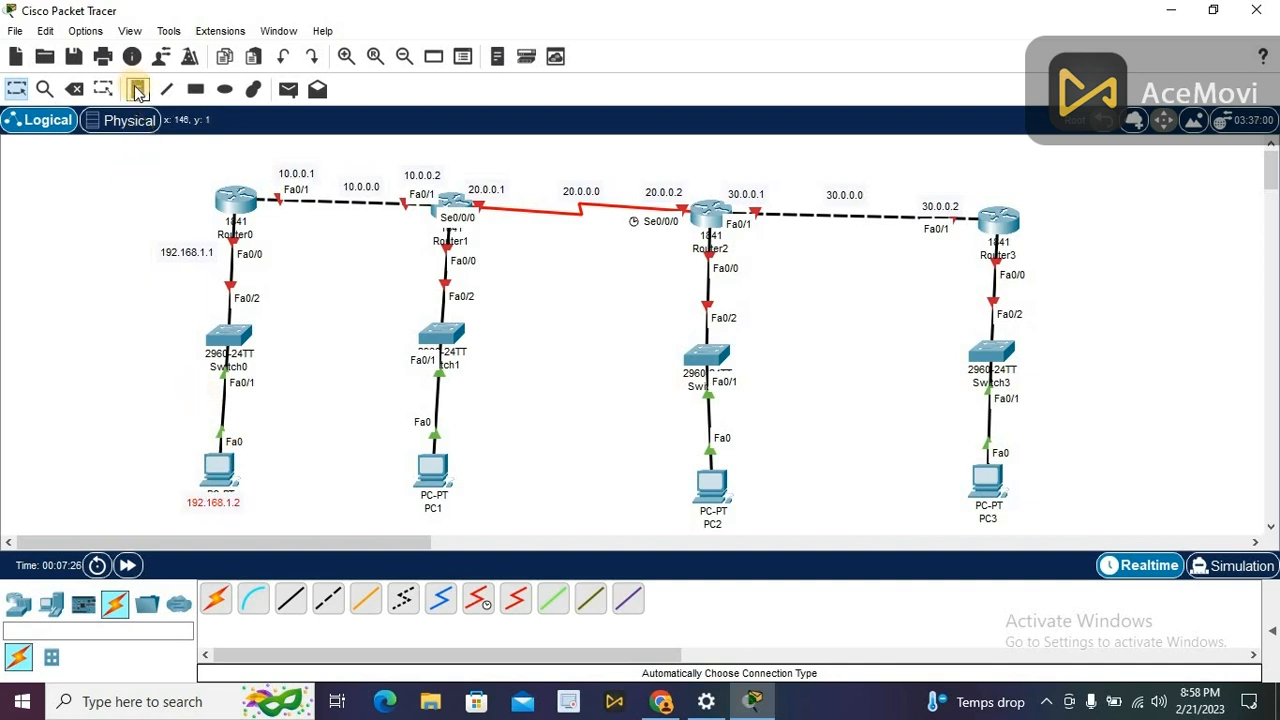
{"action": "left_click", "coordinate": [396, 252]}
{"action": "type", "text": "192.168.2.1"}
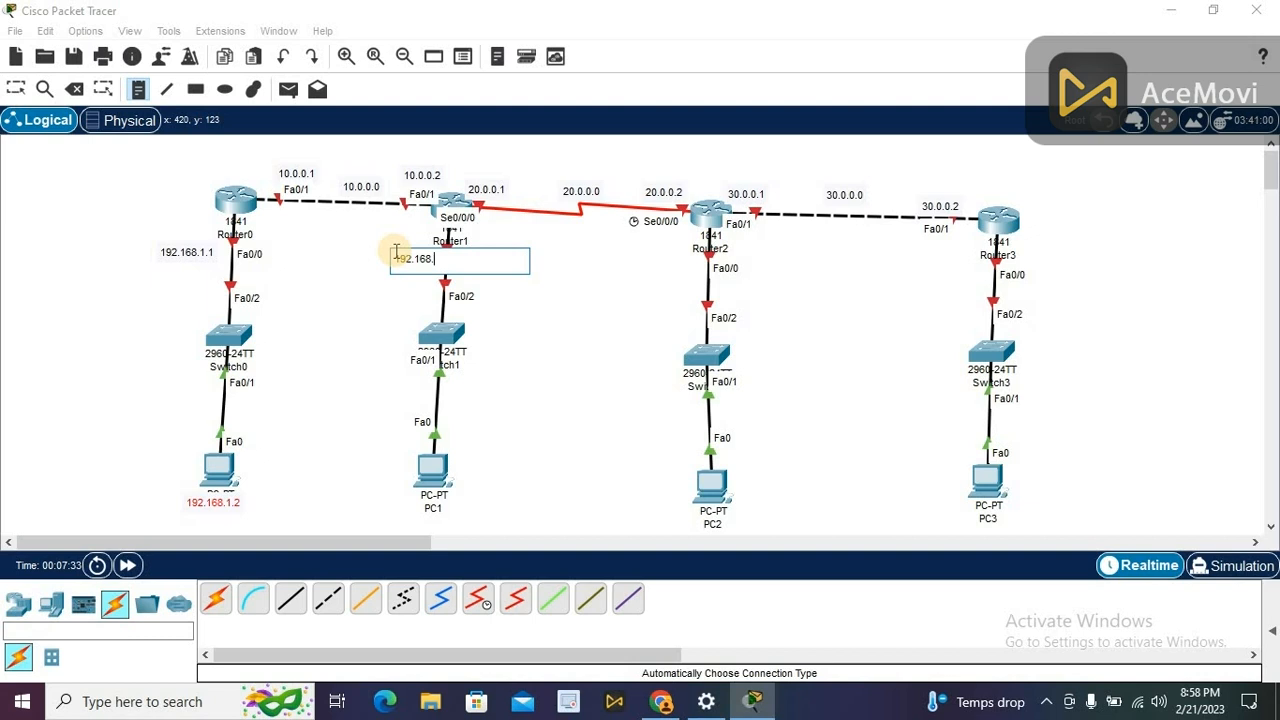
{"action": "left_click", "coordinate": [396, 497]}
{"action": "type", "text": "192.168.2.2"}
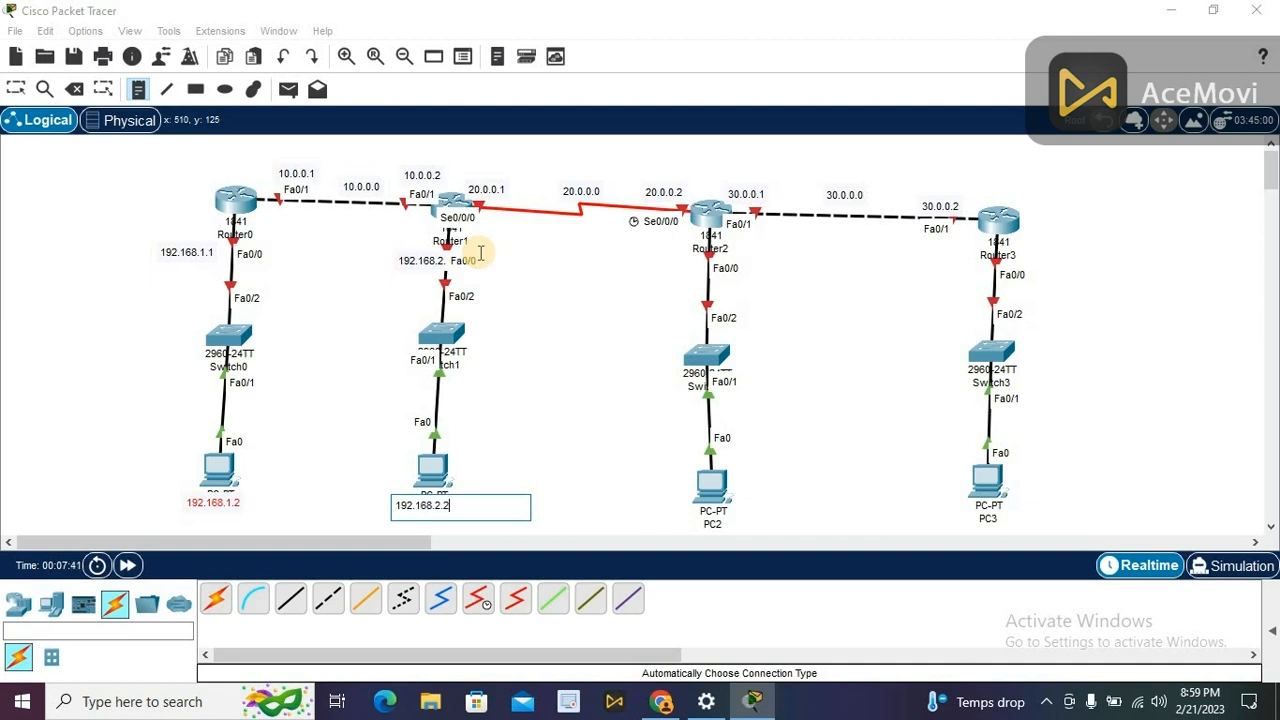
{"action": "left_click", "coordinate": [14, 88]}
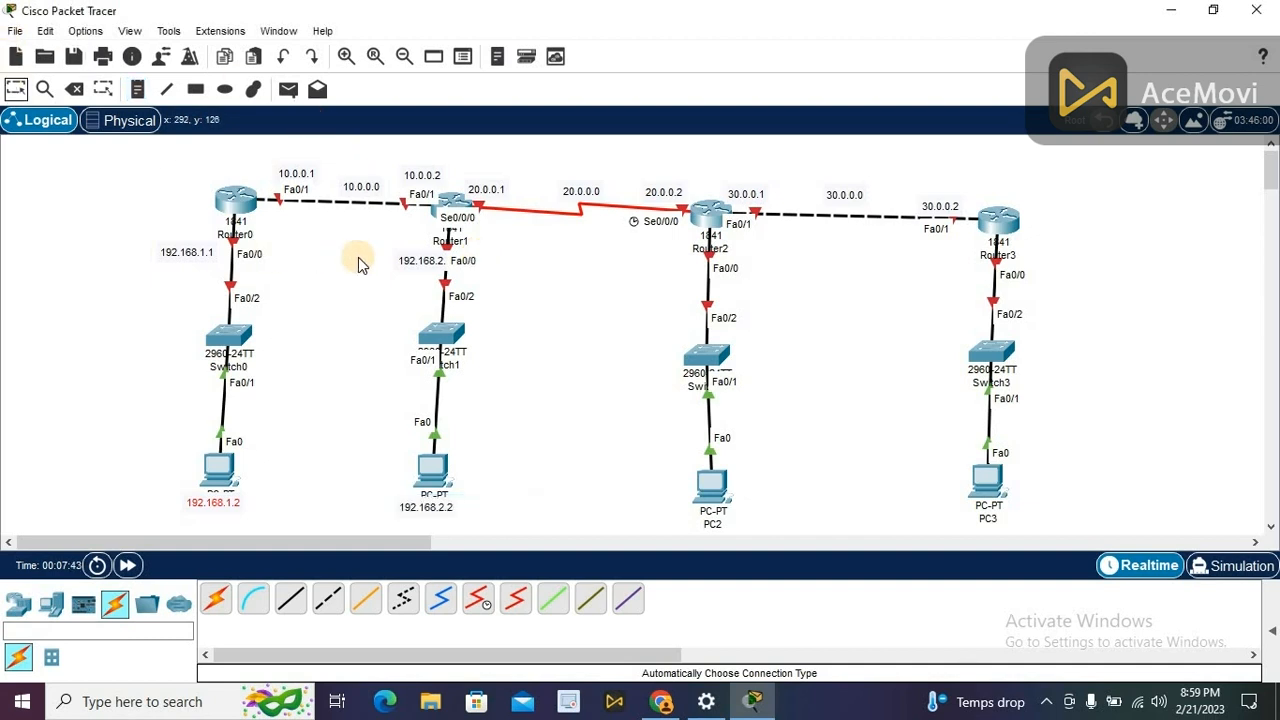
{"action": "left_click_drag", "start_coordinate": [420, 265], "coordinate": [397, 264]}
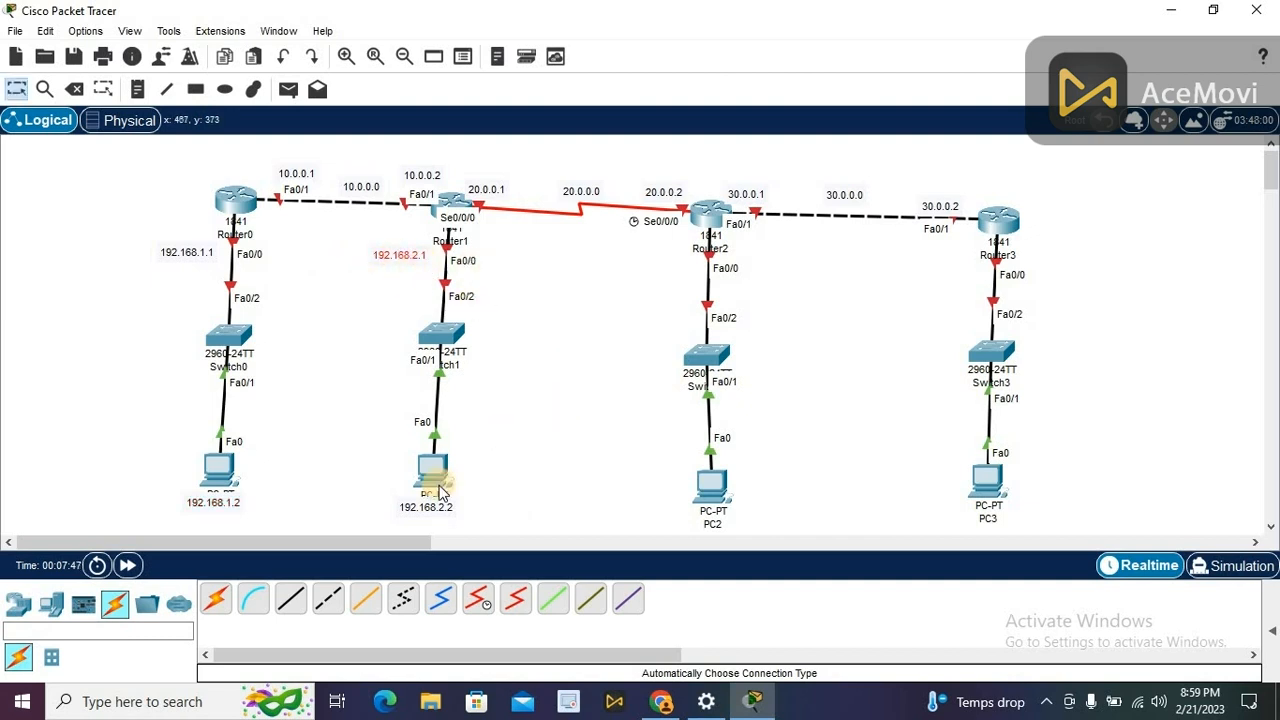
{"action": "left_click_drag", "start_coordinate": [430, 515], "coordinate": [430, 505]}
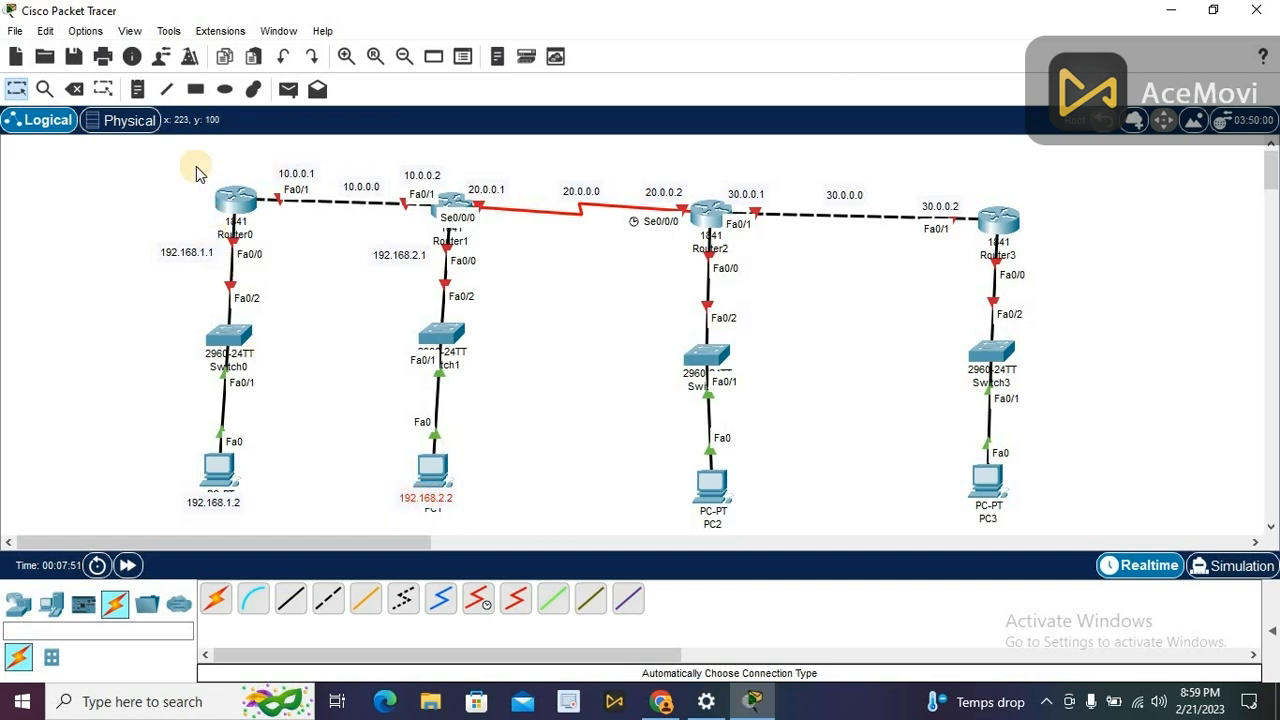
Step: Label Router2's Fa0/0 interface 192.168.3.1 and PC2 192.168.3.2, placing the notes beside the interface and under the PC
{"action": "left_click", "coordinate": [137, 89]}
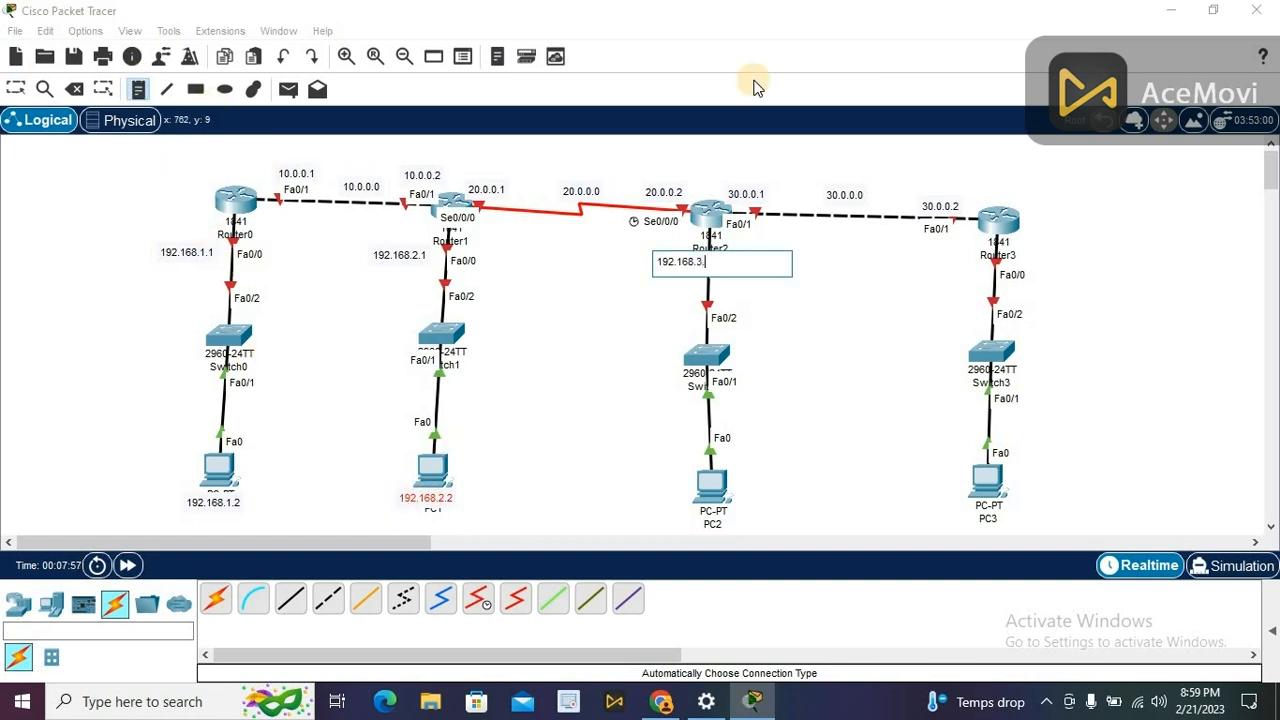
{"action": "left_click", "coordinate": [678, 507]}
{"action": "type", "text": "192.168.3.2"}
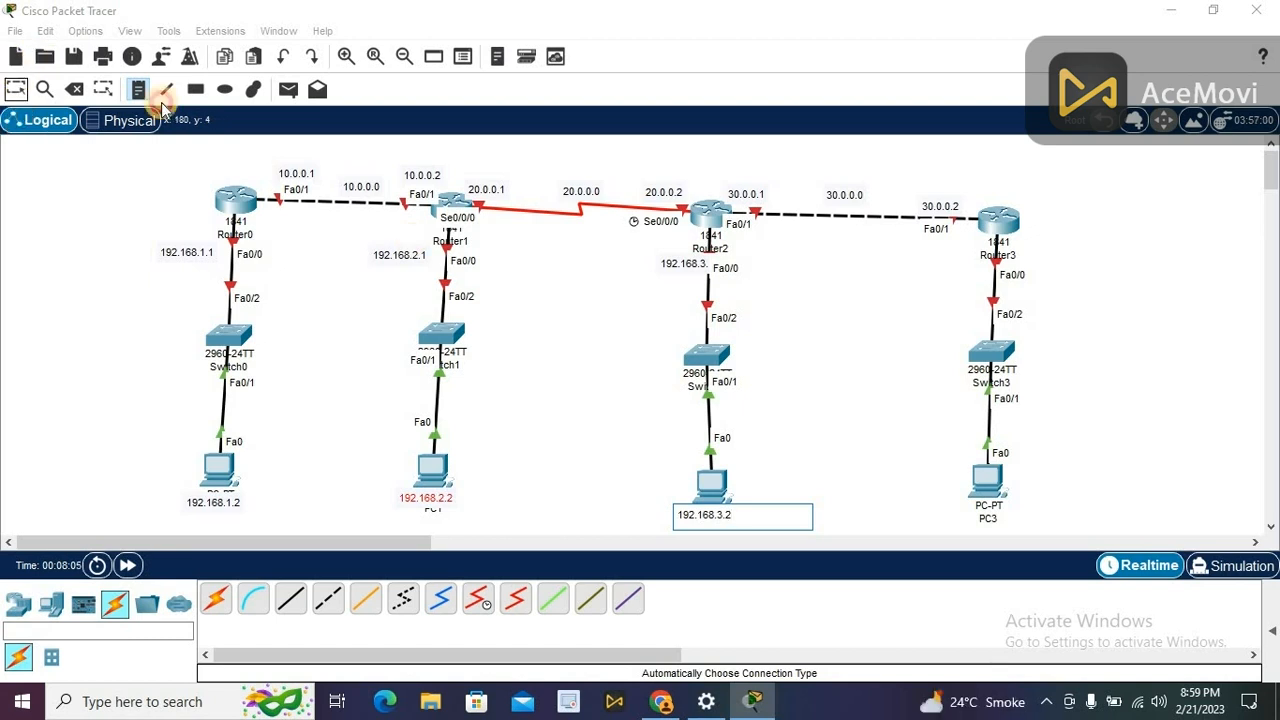
{"action": "left_click", "coordinate": [162, 104]}
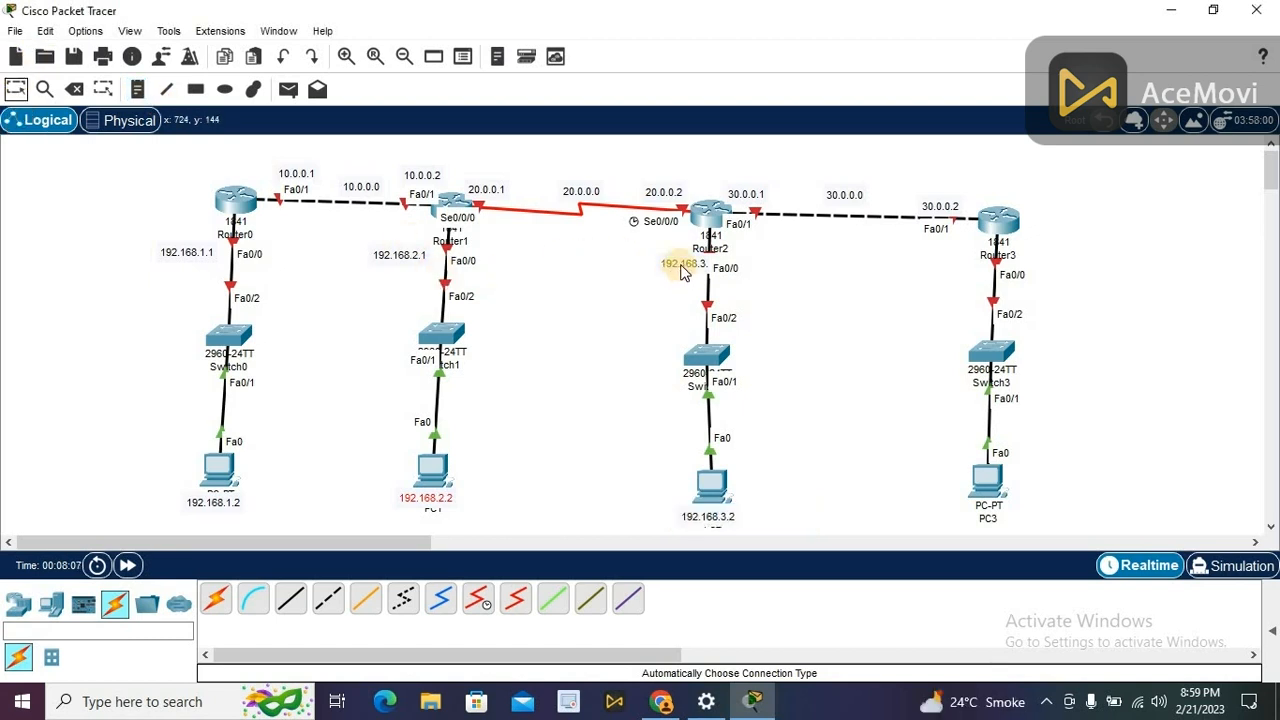
{"action": "left_click_drag", "start_coordinate": [683, 272], "coordinate": [658, 272]}
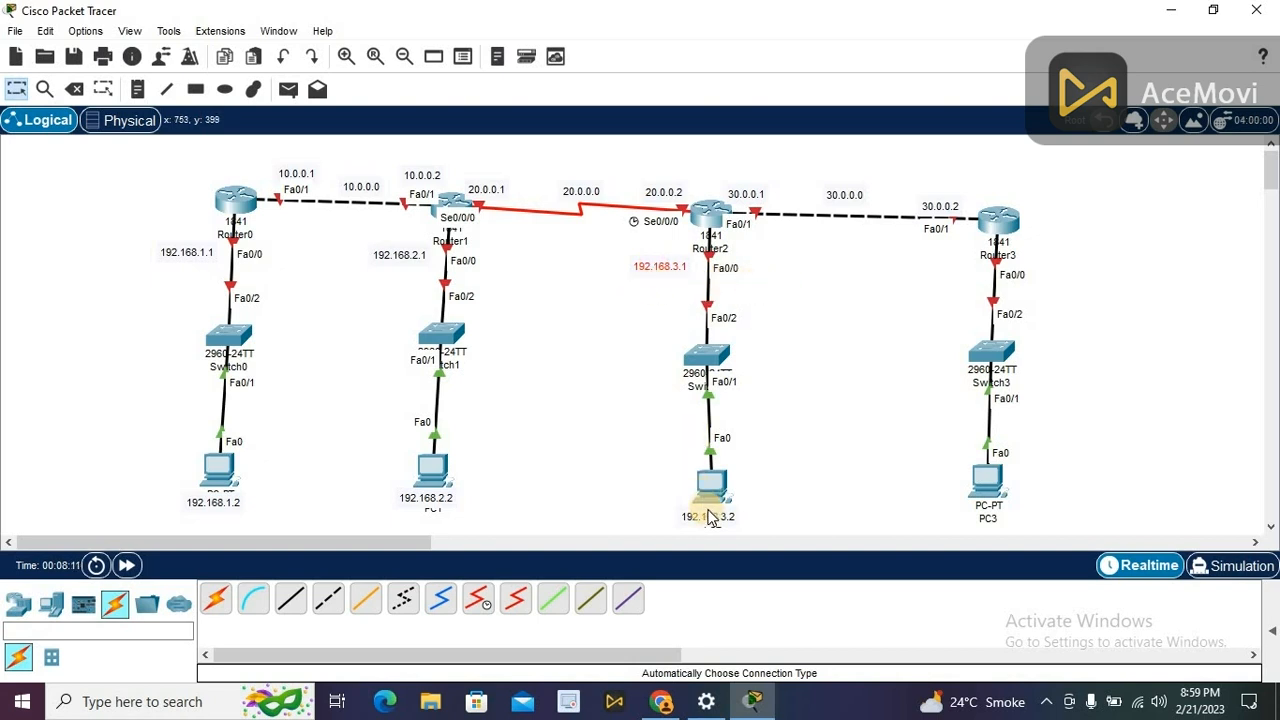
{"action": "left_click_drag", "start_coordinate": [708, 512], "coordinate": [711, 518]}
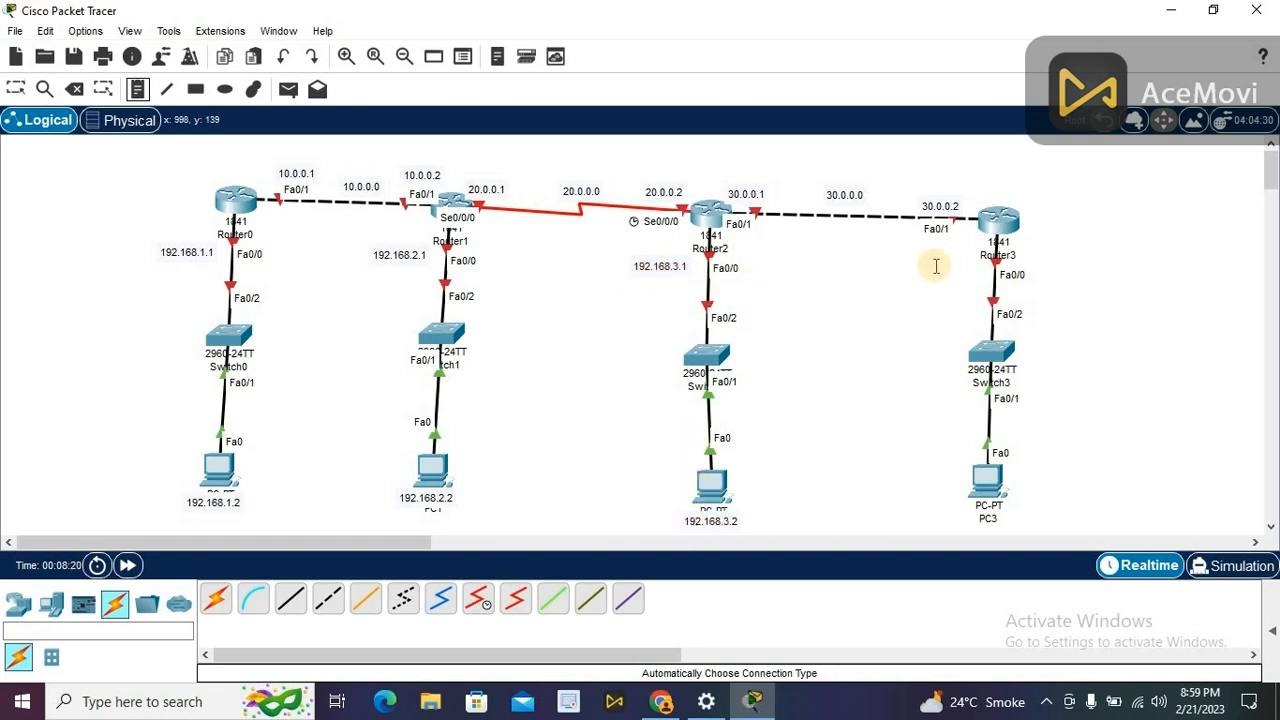
Step: Label Router3's Fa0/0 interface 192.168.4.1 and PC3 192.168.4.2 with notes beside the interface and under the PC
{"action": "left_click", "coordinate": [936, 265]}
{"action": "type", "text": "192.168.4.1"}
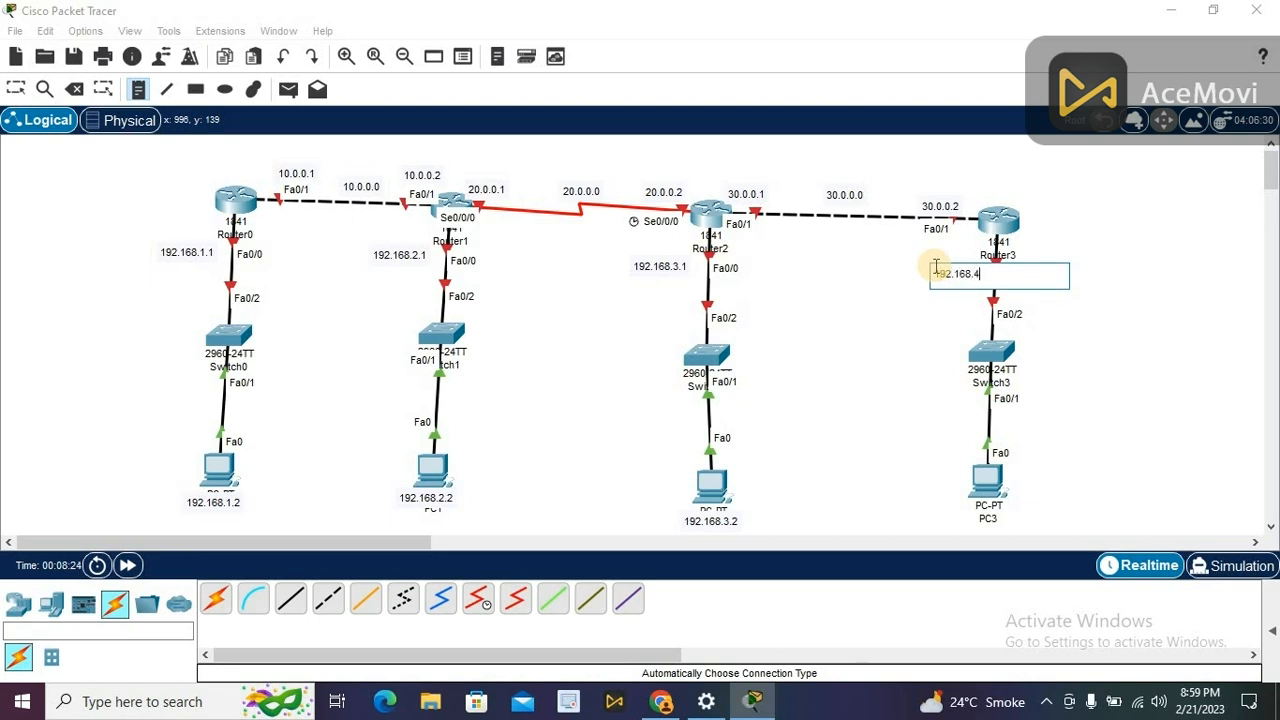
{"action": "left_click", "coordinate": [938, 506]}
{"action": "type", "text": "192.168.4"}
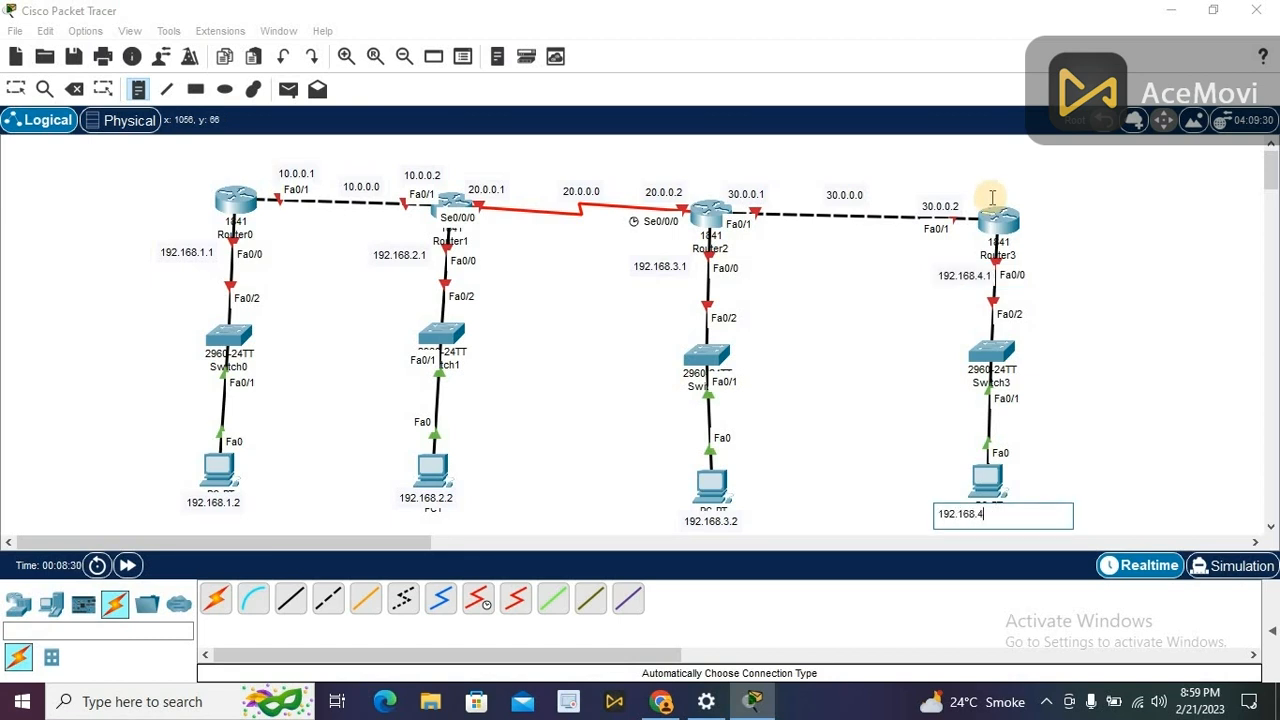
{"action": "type", "text": ".1"}
{"action": "key", "text": "BackSpace"}
{"action": "type", "text": "2"}
{"action": "key", "text": "Escape"}
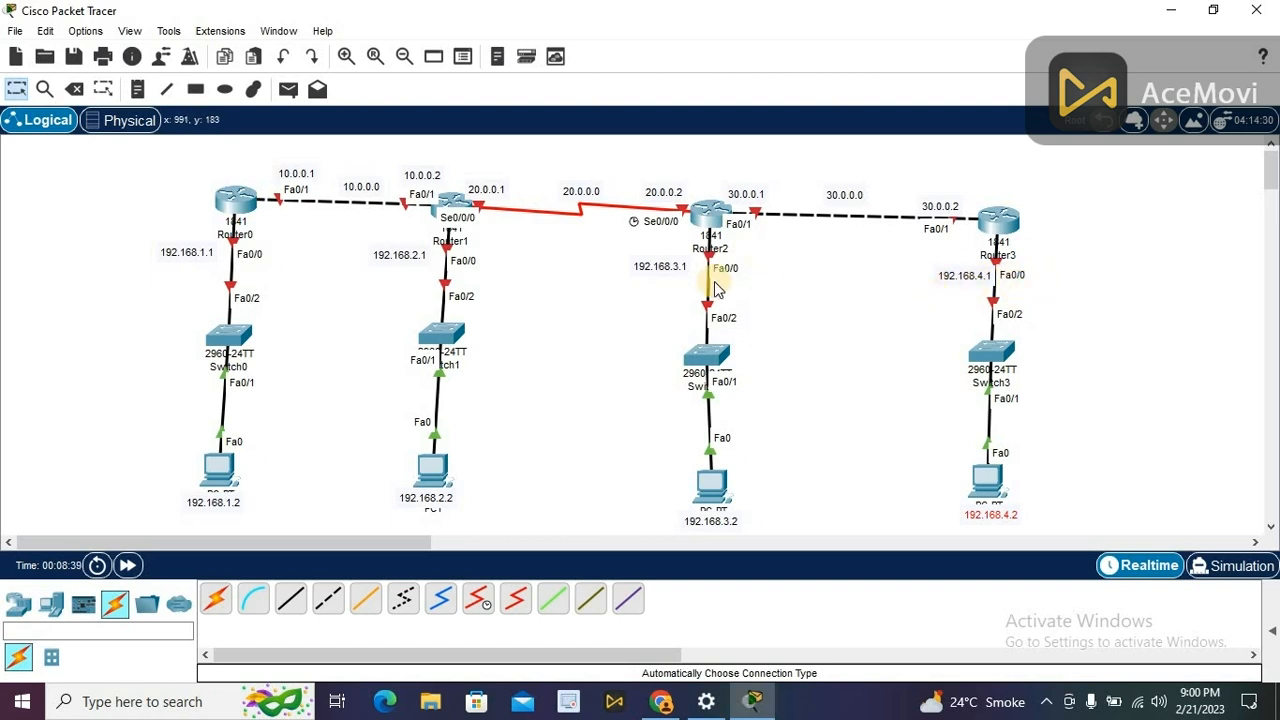
Step: Configure PC0 with static IPv4 address 192.168.1.2, subnet mask 255.255.255.0 and default gateway 192.168.1.1, and close its window
{"action": "left_click", "coordinate": [212, 474]}
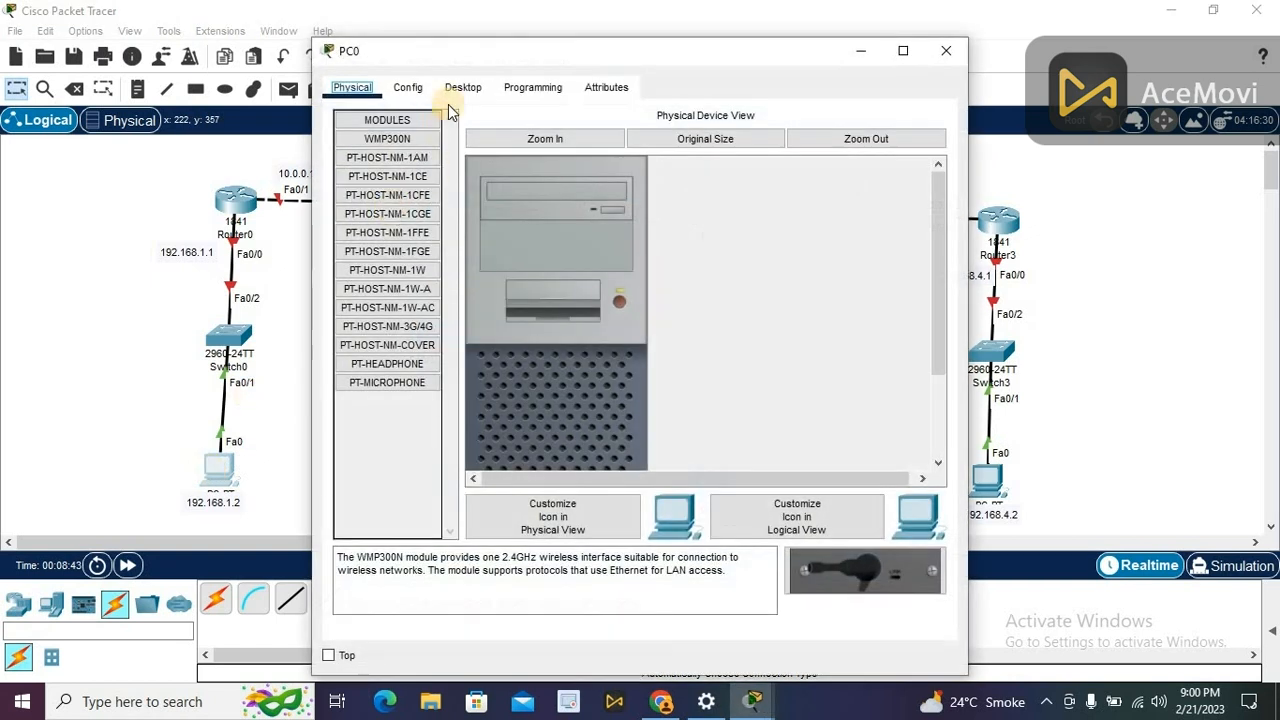
{"action": "left_click", "coordinate": [460, 87]}
{"action": "left_click_drag", "start_coordinate": [554, 49], "coordinate": [662, 39]}
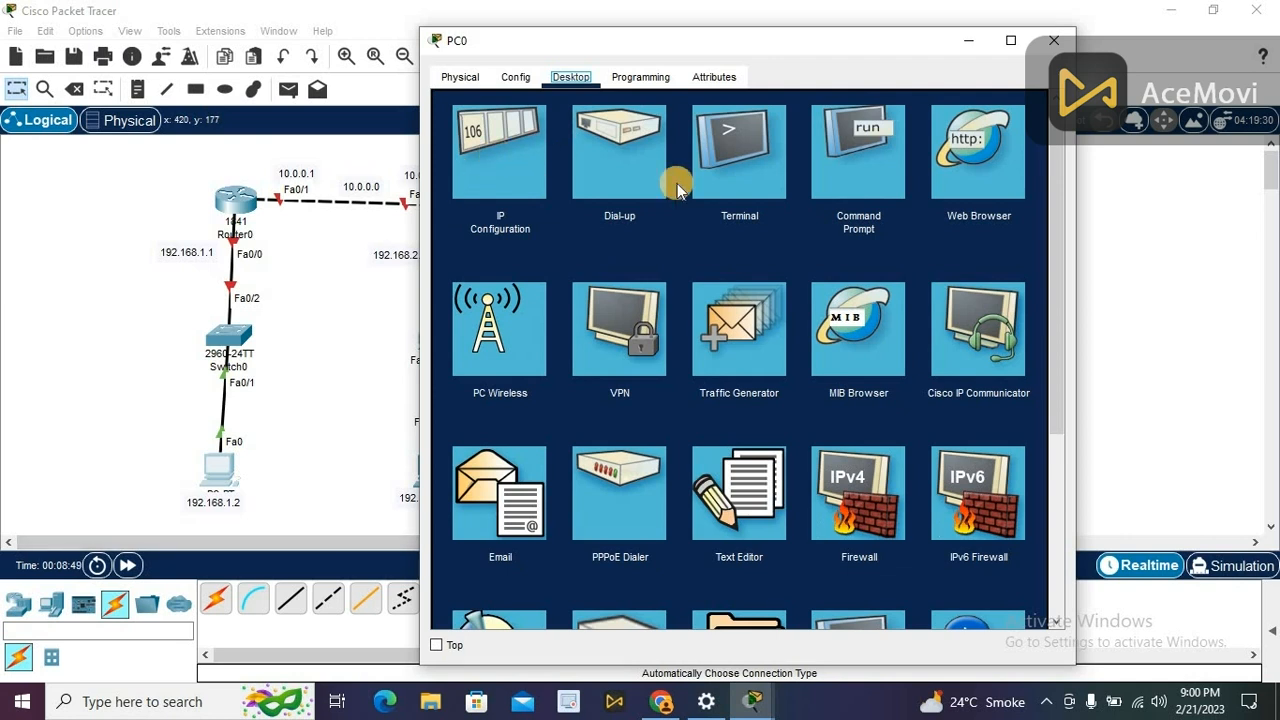
{"action": "left_click", "coordinate": [506, 166]}
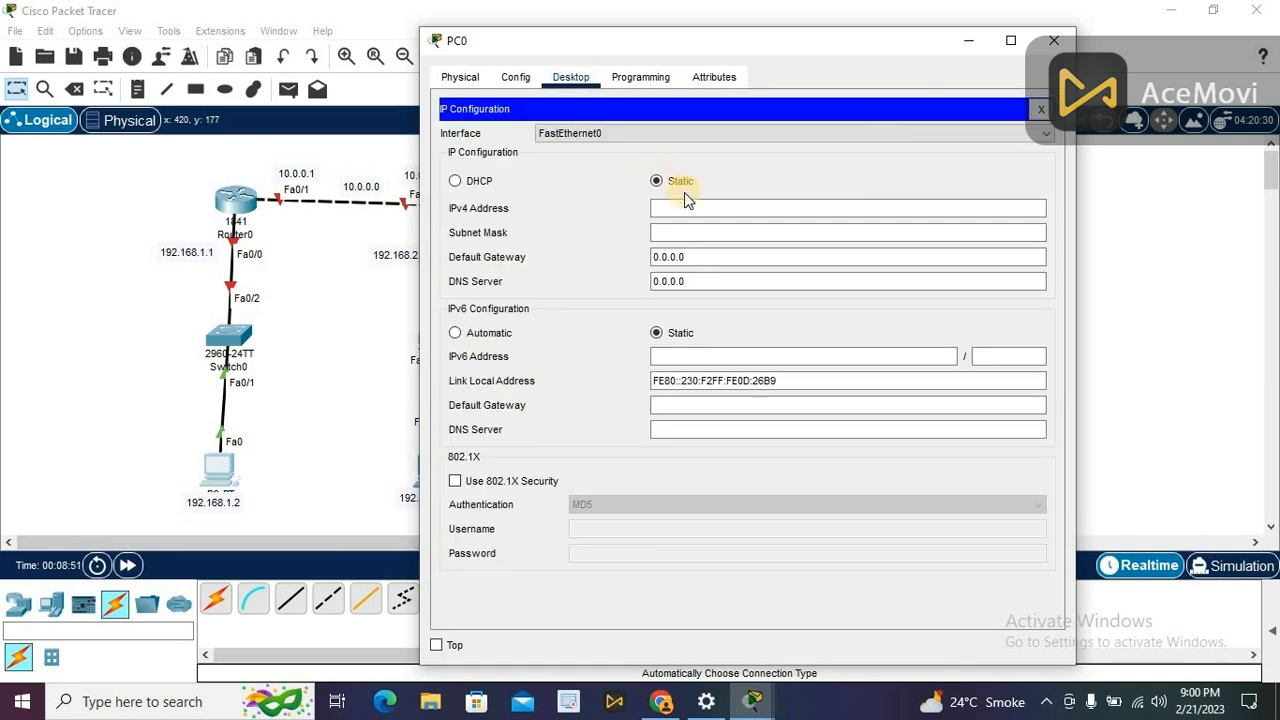
{"action": "left_click", "coordinate": [688, 207]}
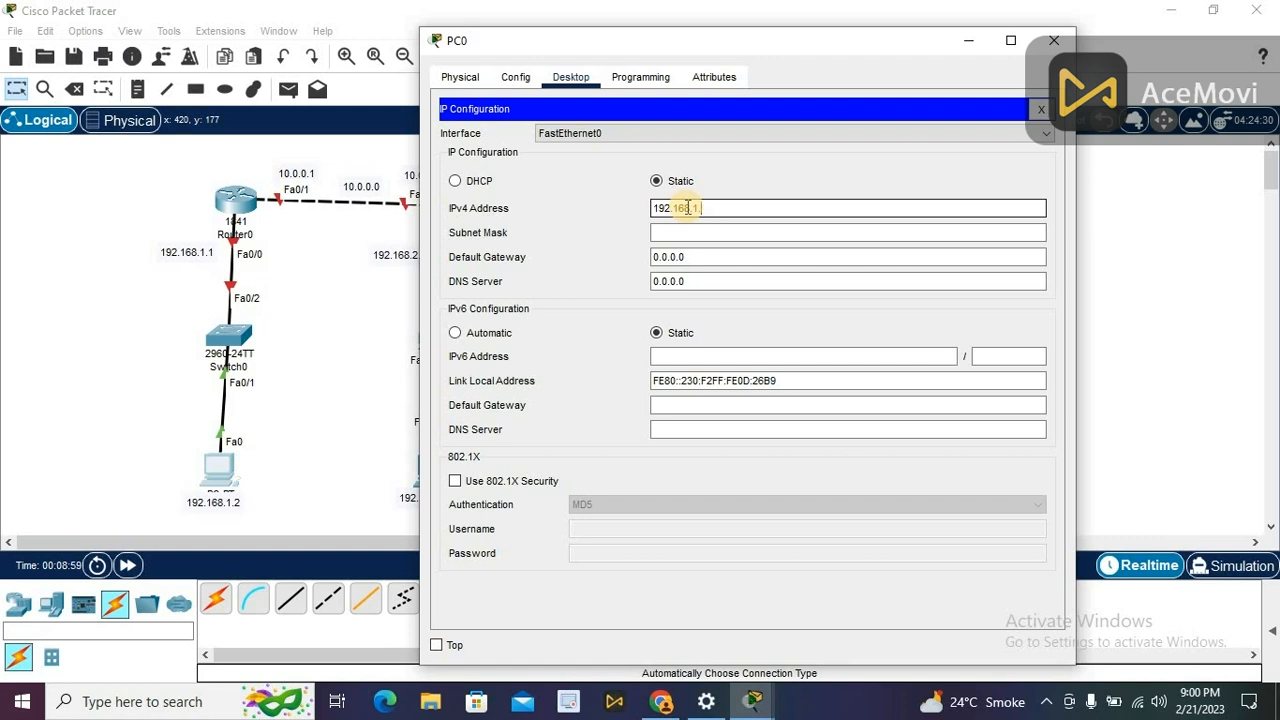
{"action": "left_click", "coordinate": [916, 237]}
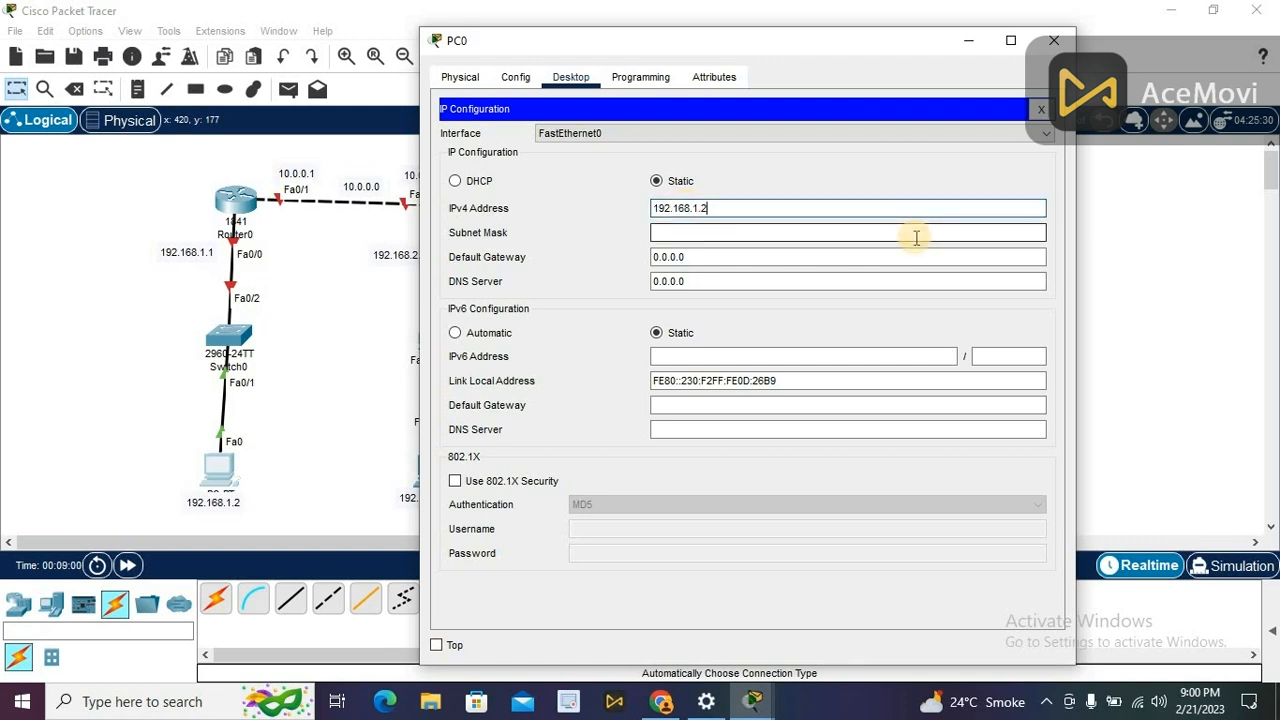
{"action": "left_click", "coordinate": [916, 237]}
{"action": "key", "text": "Tab"}
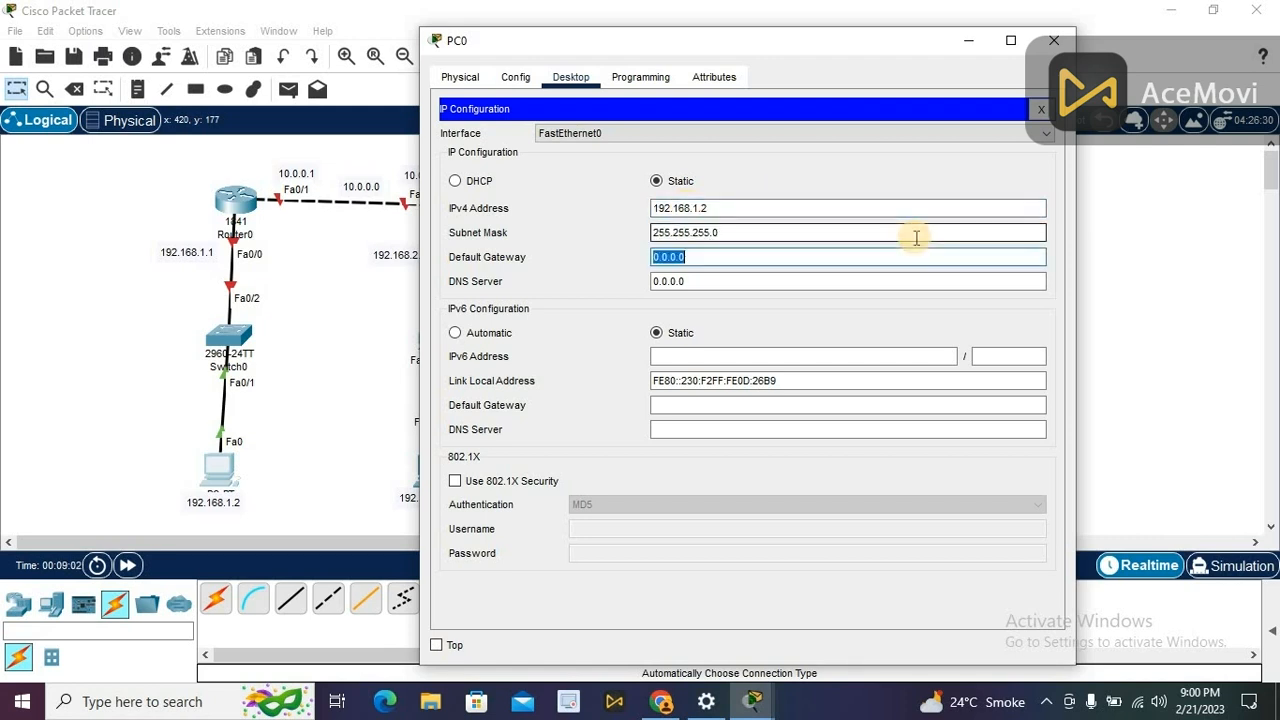
{"action": "key", "text": "BackSpace"}
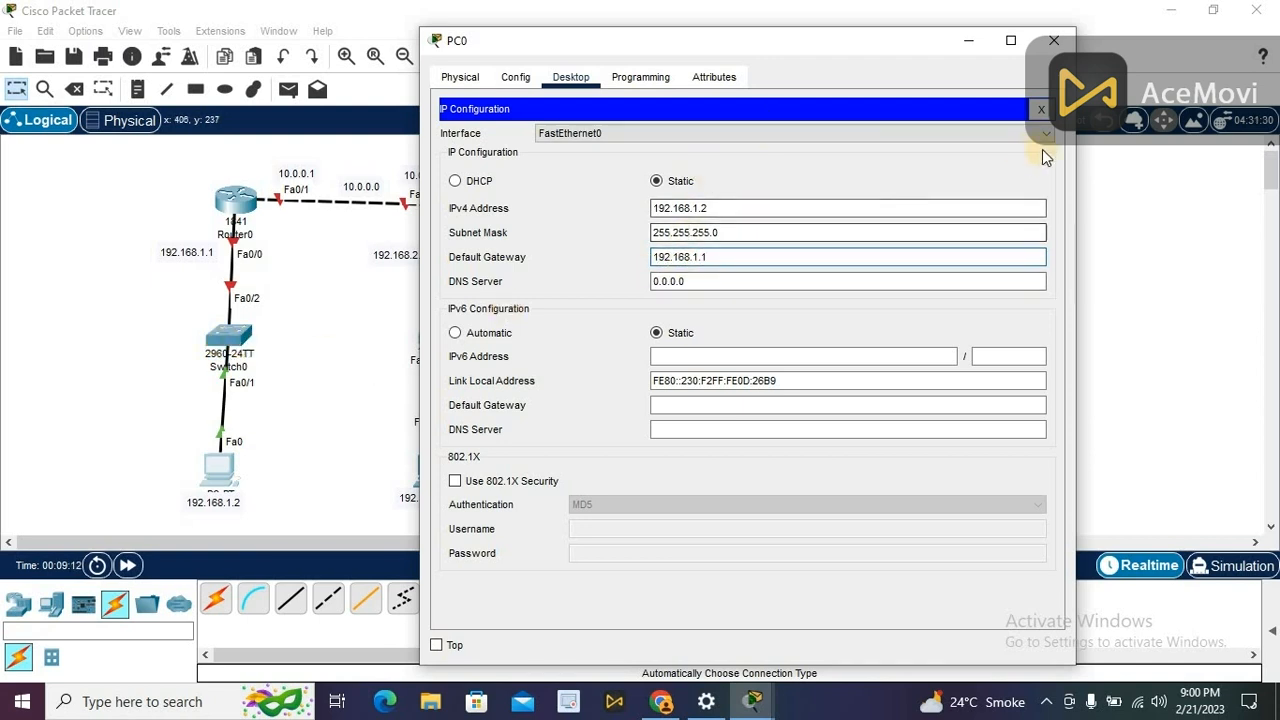
{"action": "left_click", "coordinate": [1045, 115]}
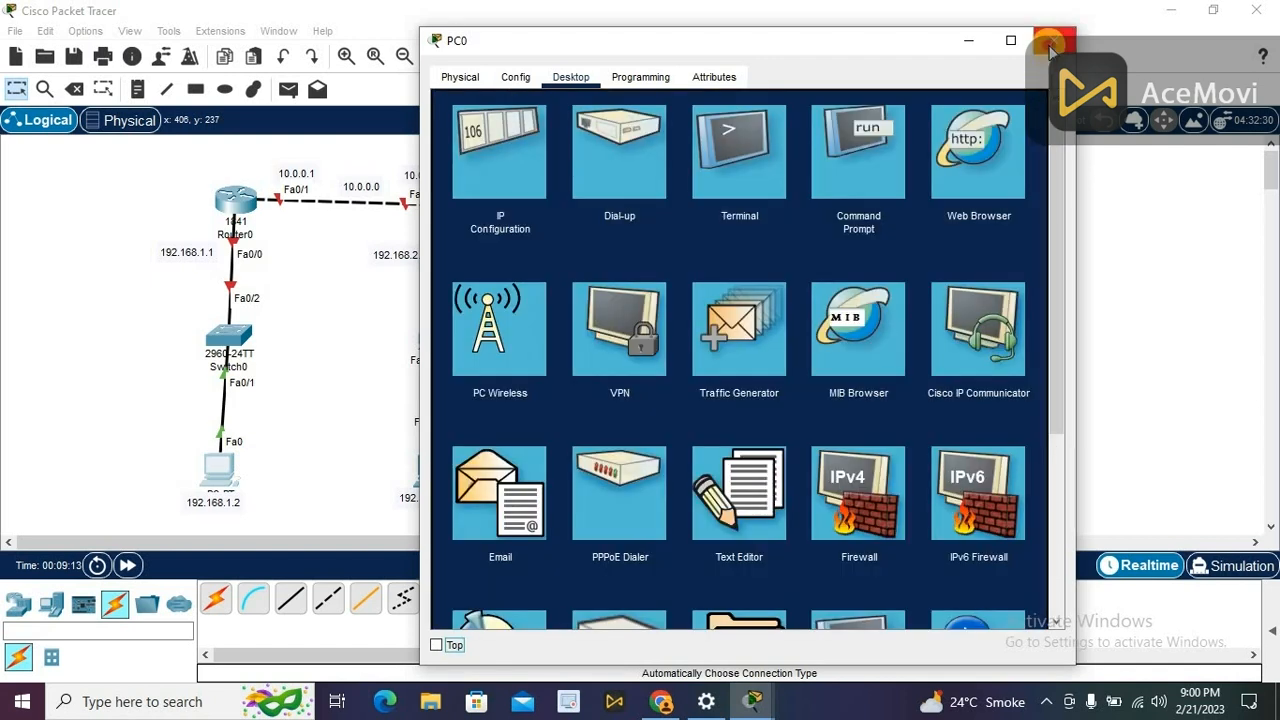
{"action": "left_click", "coordinate": [1054, 40]}
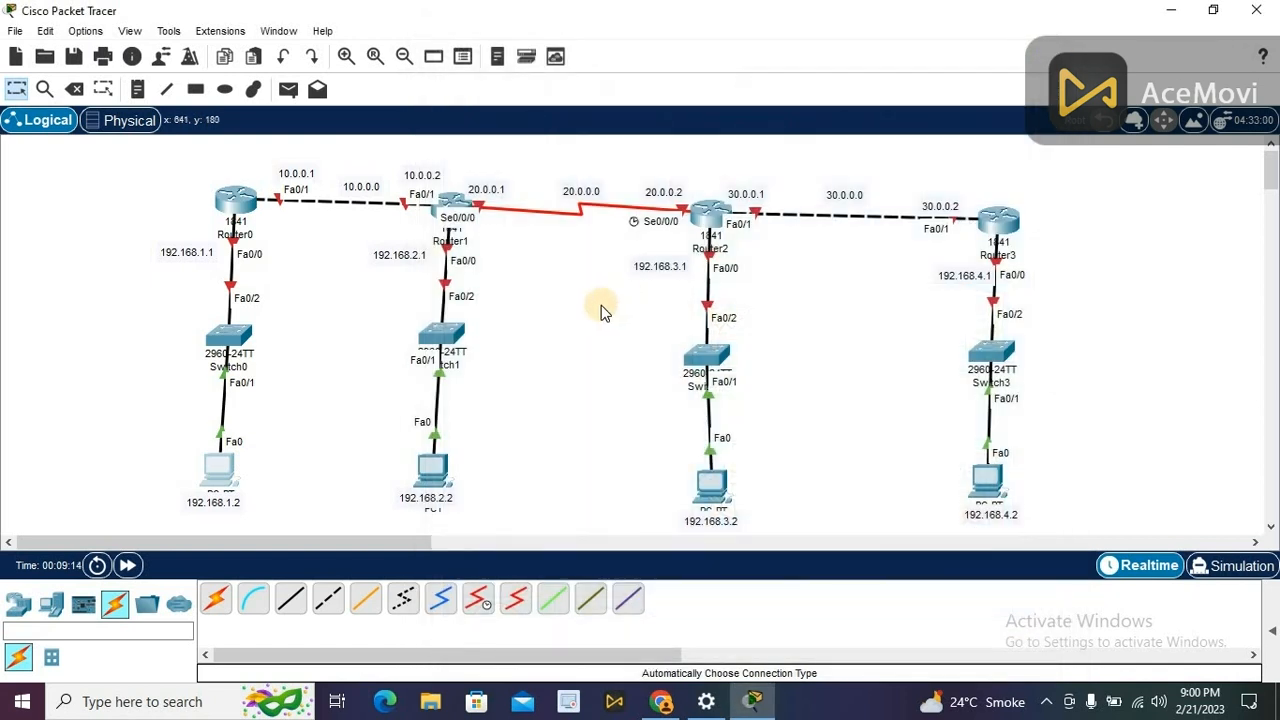
Step: Set PC1's static IPv4 address to 192.168.2.2 and fill in its default subnet mask
{"action": "left_click", "coordinate": [436, 472]}
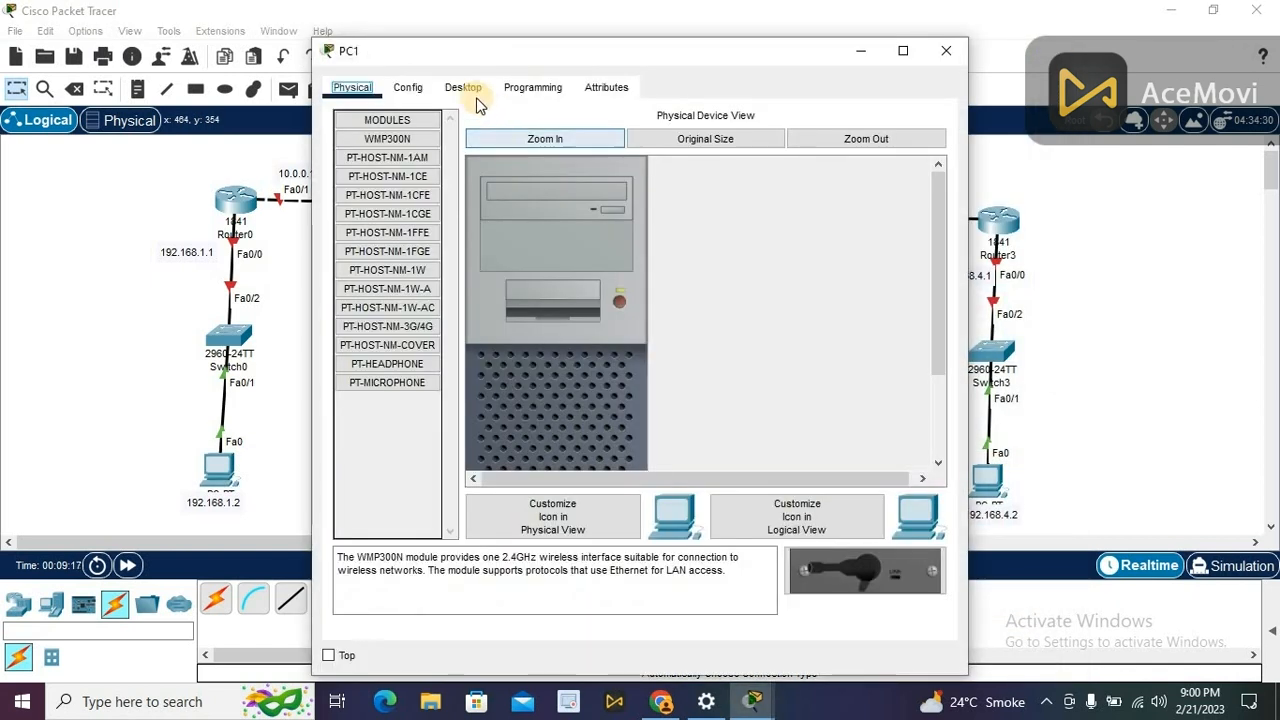
{"action": "left_click", "coordinate": [460, 87]}
{"action": "left_click", "coordinate": [425, 141]}
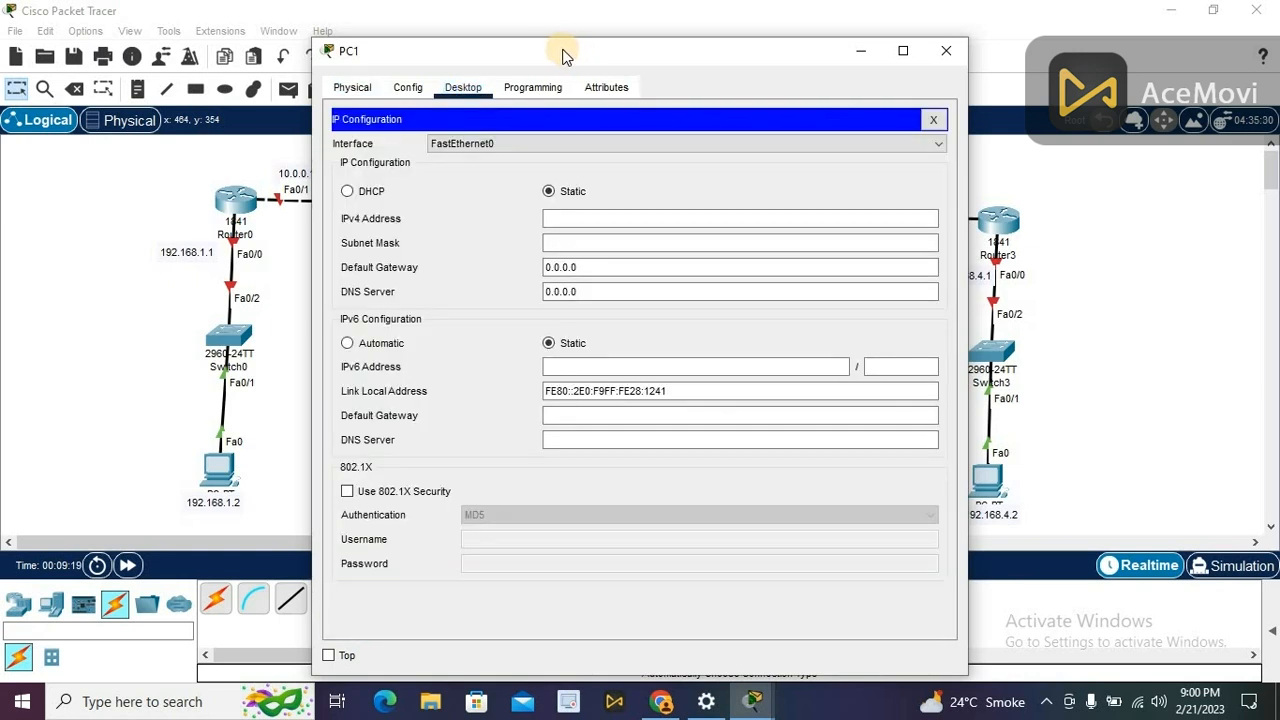
{"action": "left_click_drag", "start_coordinate": [563, 51], "coordinate": [862, 28]}
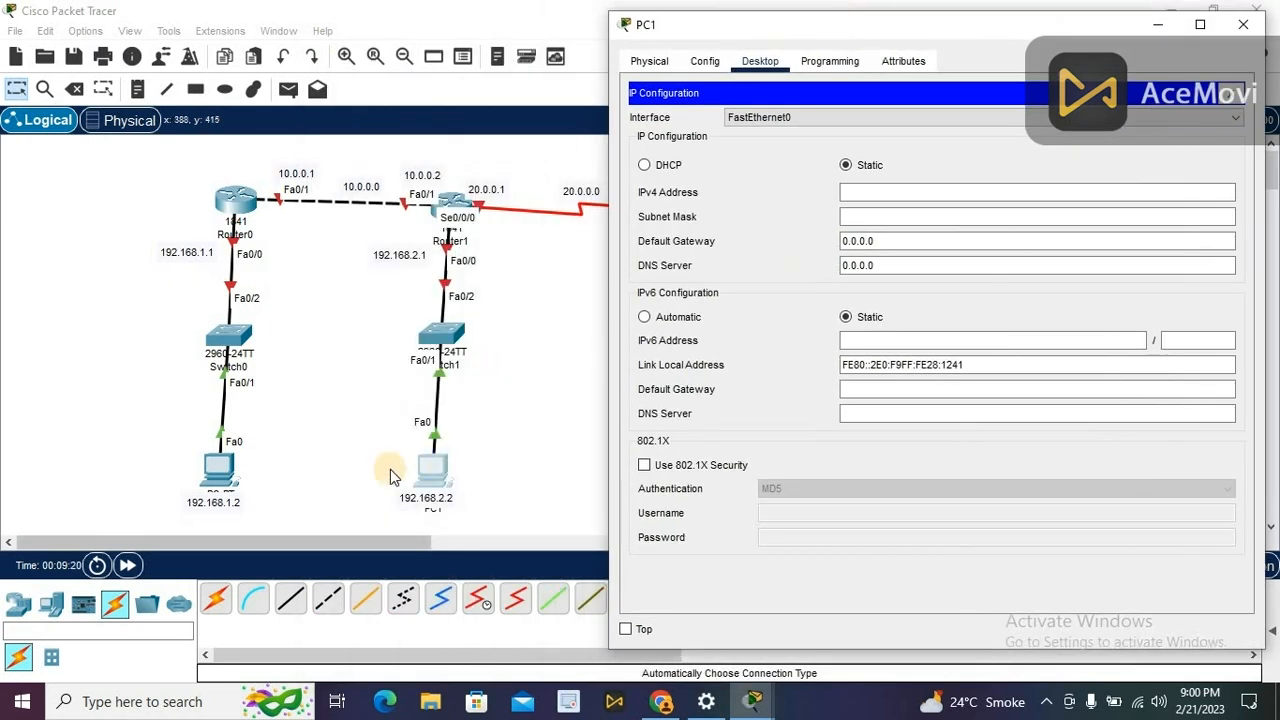
{"action": "left_click", "coordinate": [929, 189]}
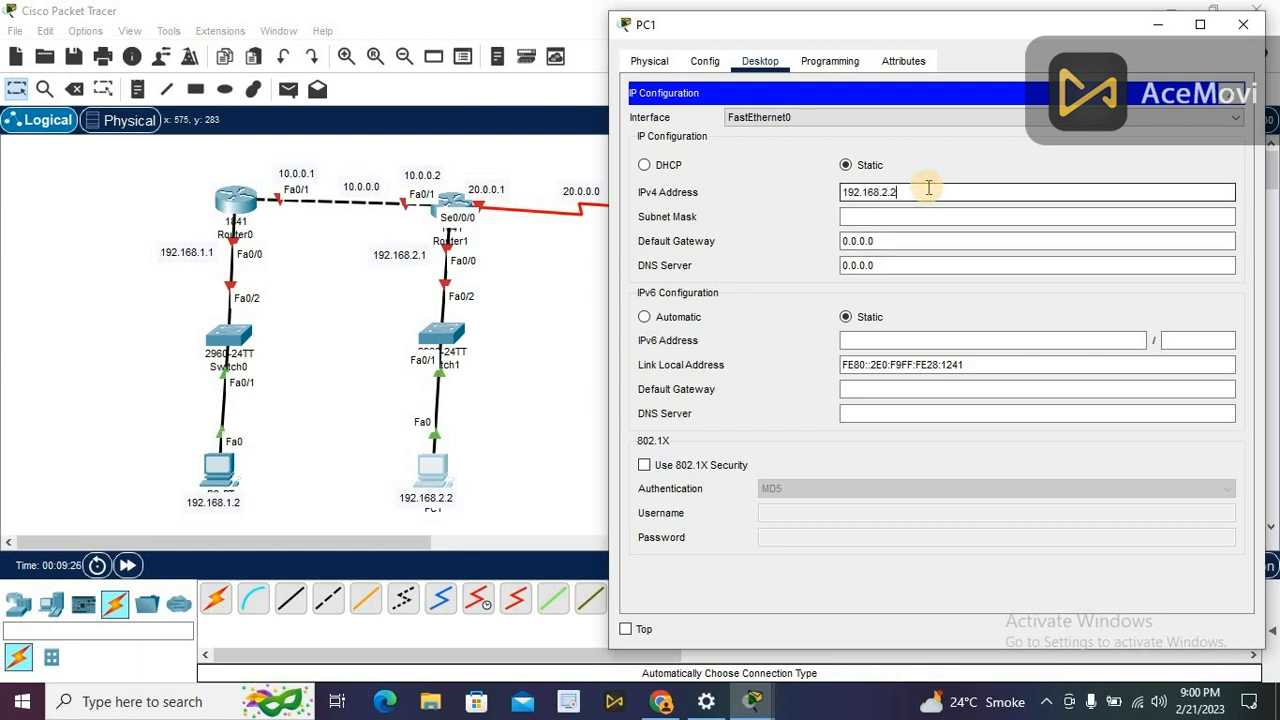
{"action": "type", "text": "192.168.2.2"}
{"action": "key", "text": "Tab"}
{"action": "key", "text": "Tab"}
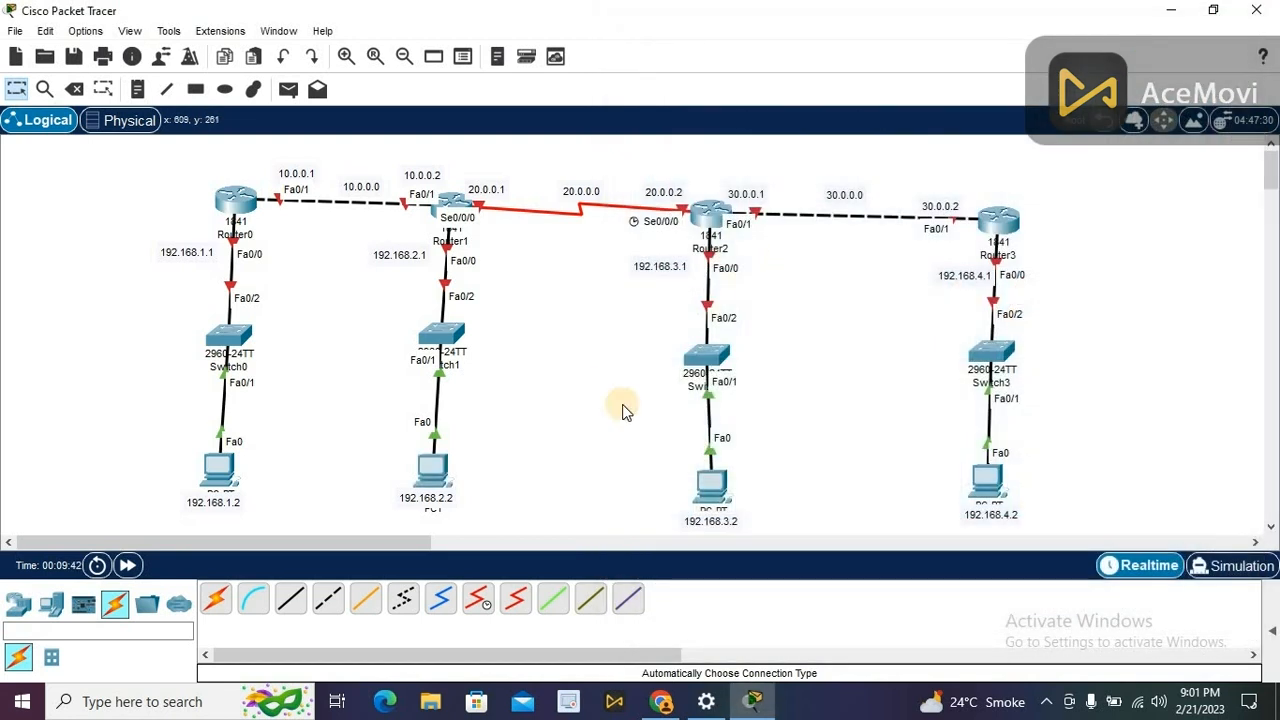
Step: Configure PC2 with static IPv4 address 192.168.3.2, subnet mask 255.255.255.0 and default gateway 192.168.3.1, and close its window
{"action": "left_click", "coordinate": [711, 483]}
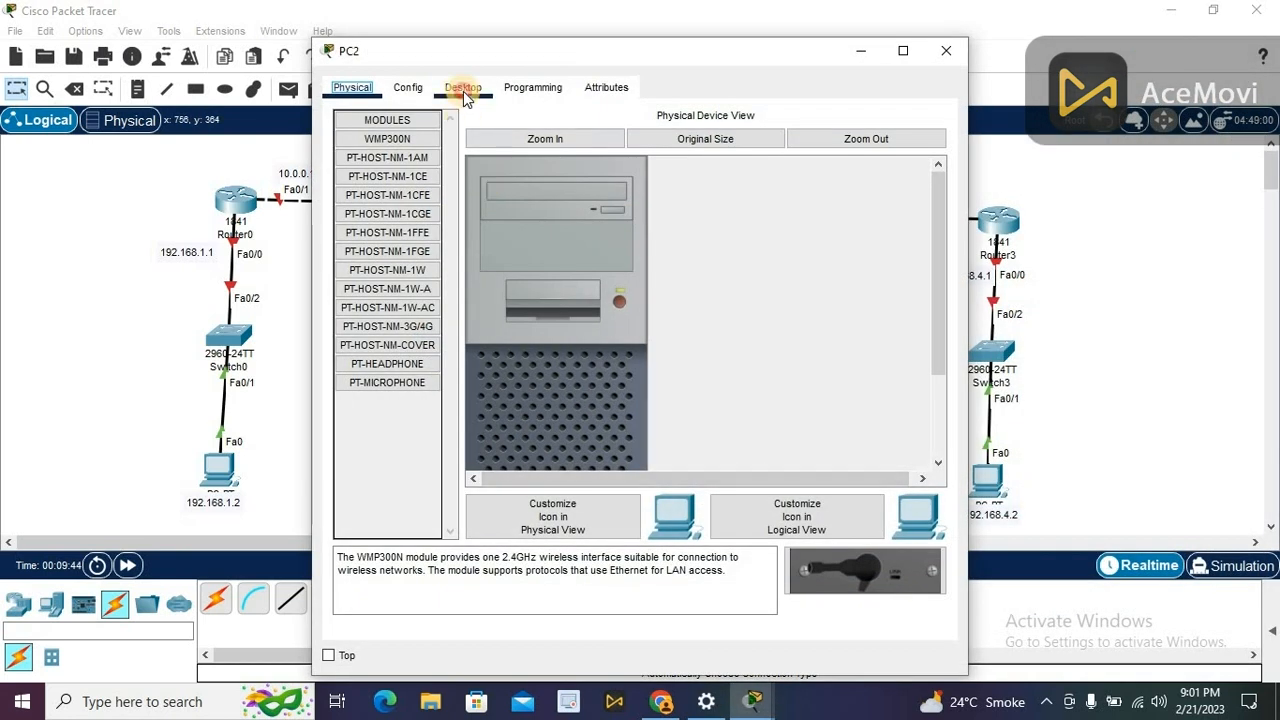
{"action": "left_click", "coordinate": [463, 88]}
{"action": "left_click", "coordinate": [387, 176]}
{"action": "left_click_drag", "start_coordinate": [706, 58], "coordinate": [404, 44]}
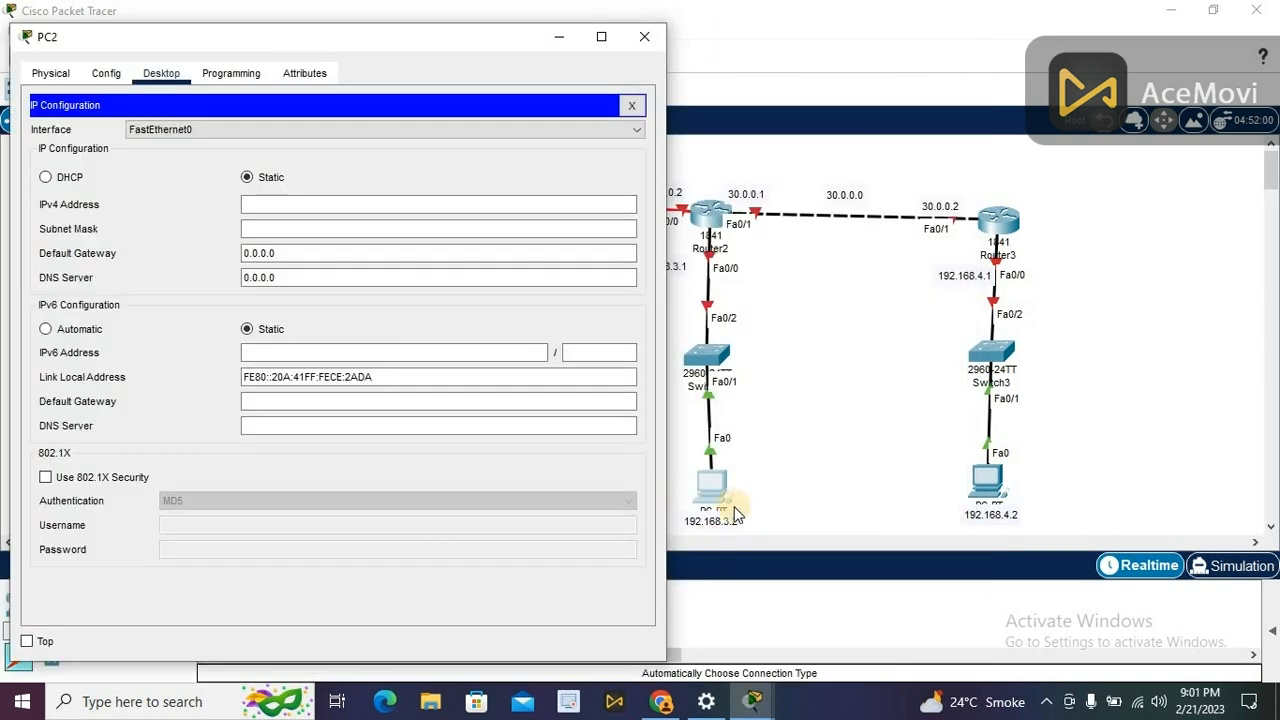
{"action": "left_click", "coordinate": [449, 204]}
{"action": "type", "text": "192.168.3.2"}
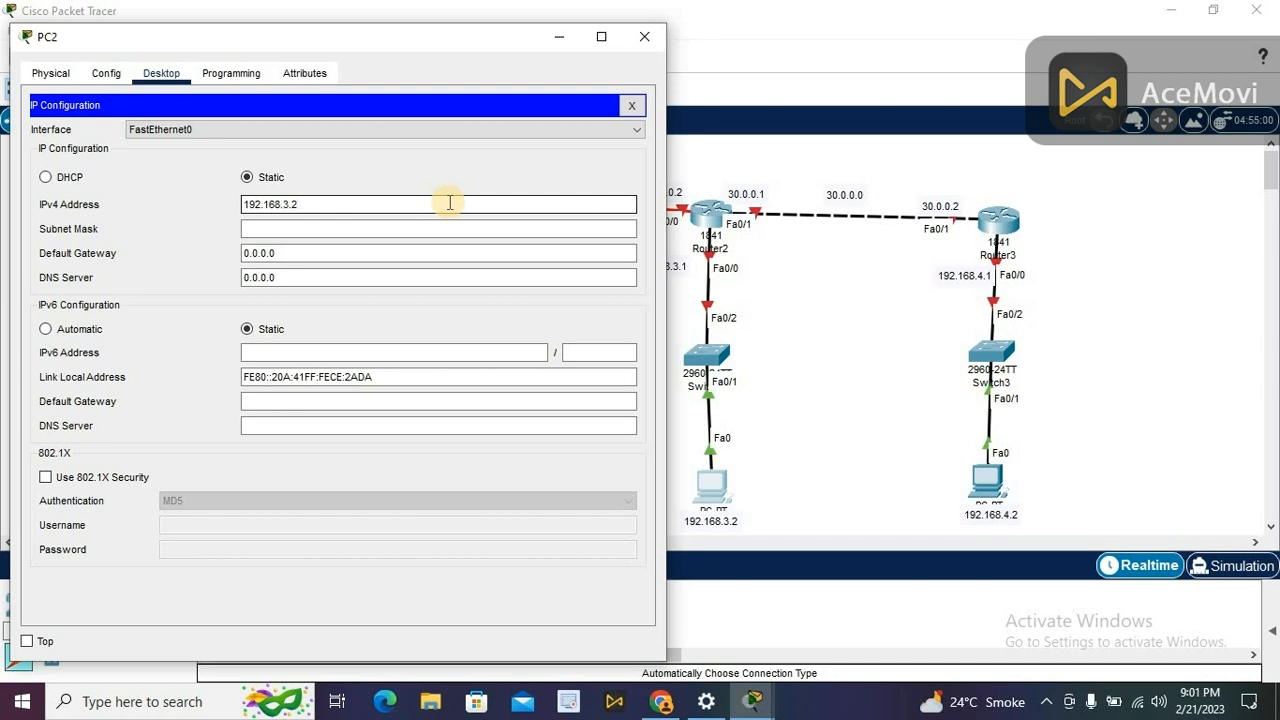
{"action": "key", "text": "Tab"}
{"action": "key", "text": "Tab"}
{"action": "key", "text": "BackSpace"}
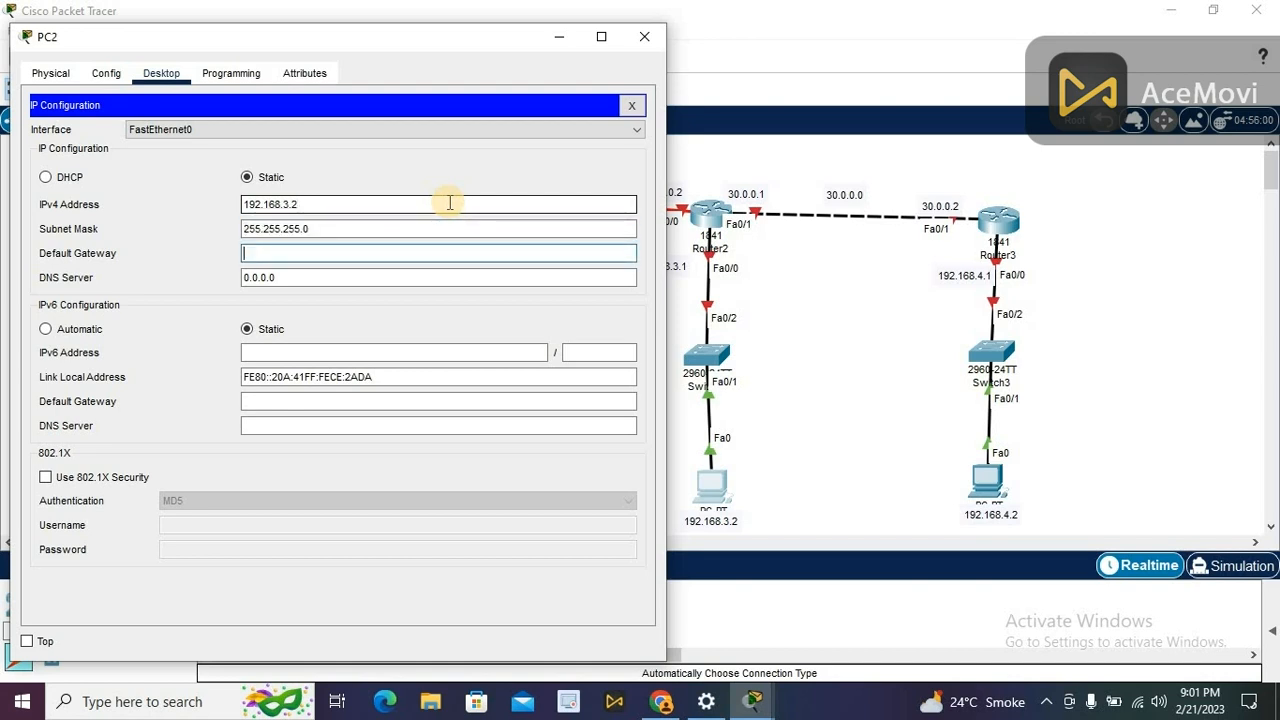
{"action": "left_click_drag", "start_coordinate": [443, 37], "coordinate": [376, 37]}
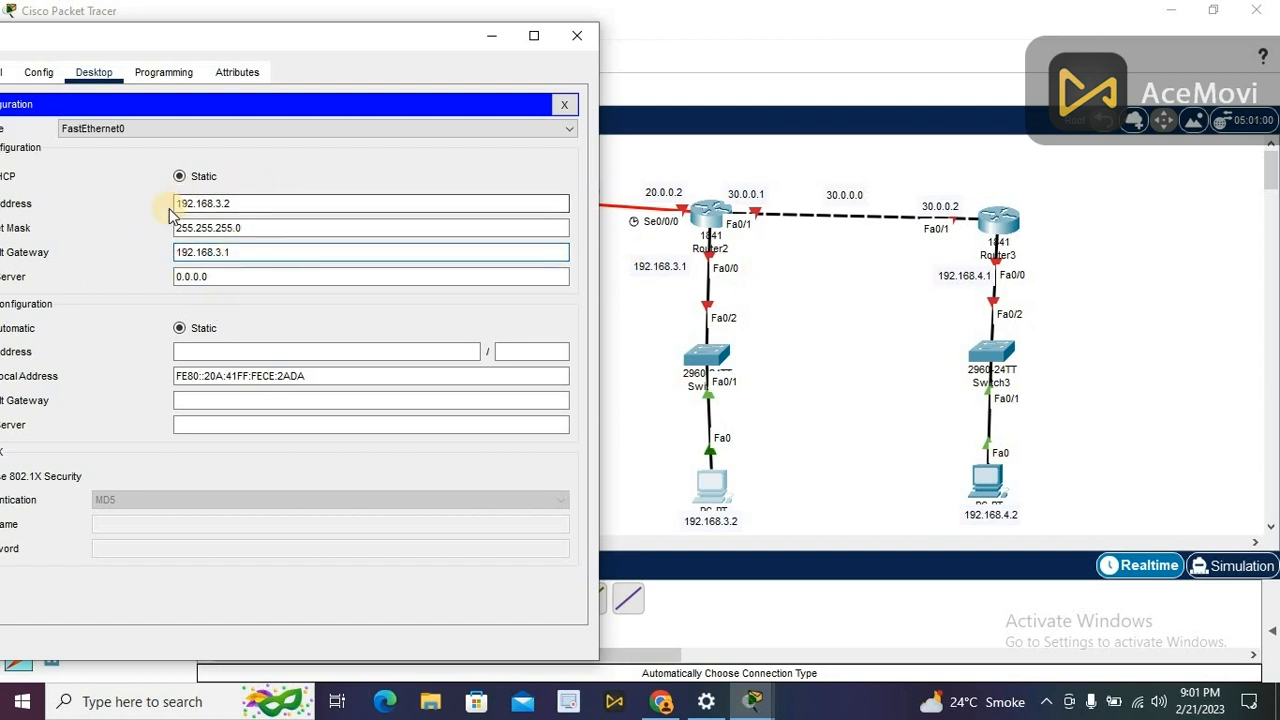
{"action": "left_click", "coordinate": [566, 104]}
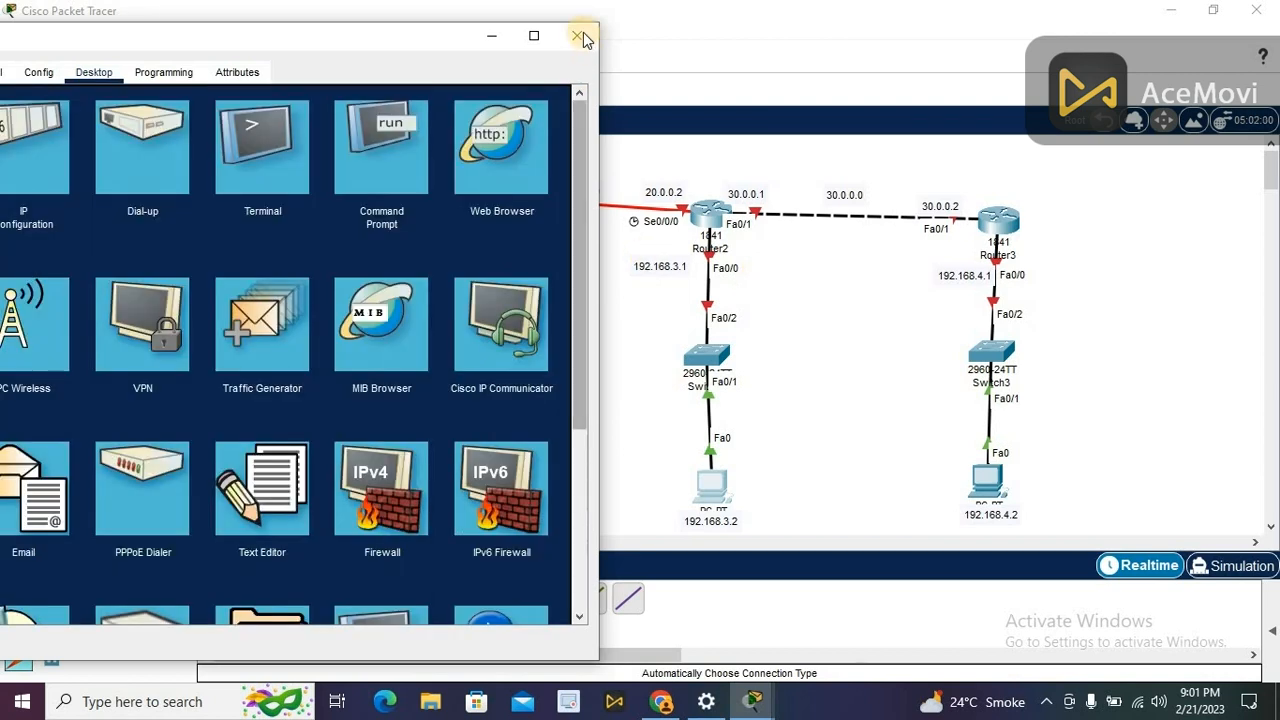
{"action": "left_click", "coordinate": [577, 36]}
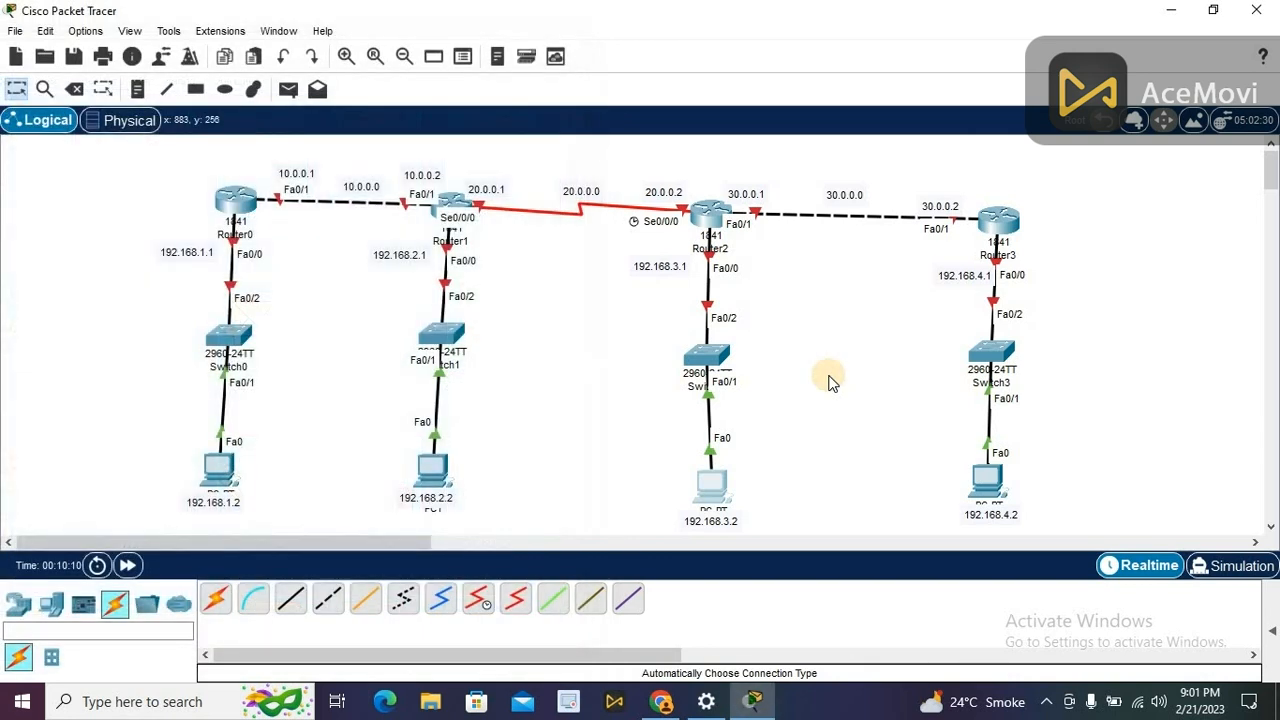
Step: Set PC3's static IPv4 address to 192.168.4.2 with subnet mask 255.255.255.0
{"action": "left_click", "coordinate": [982, 482]}
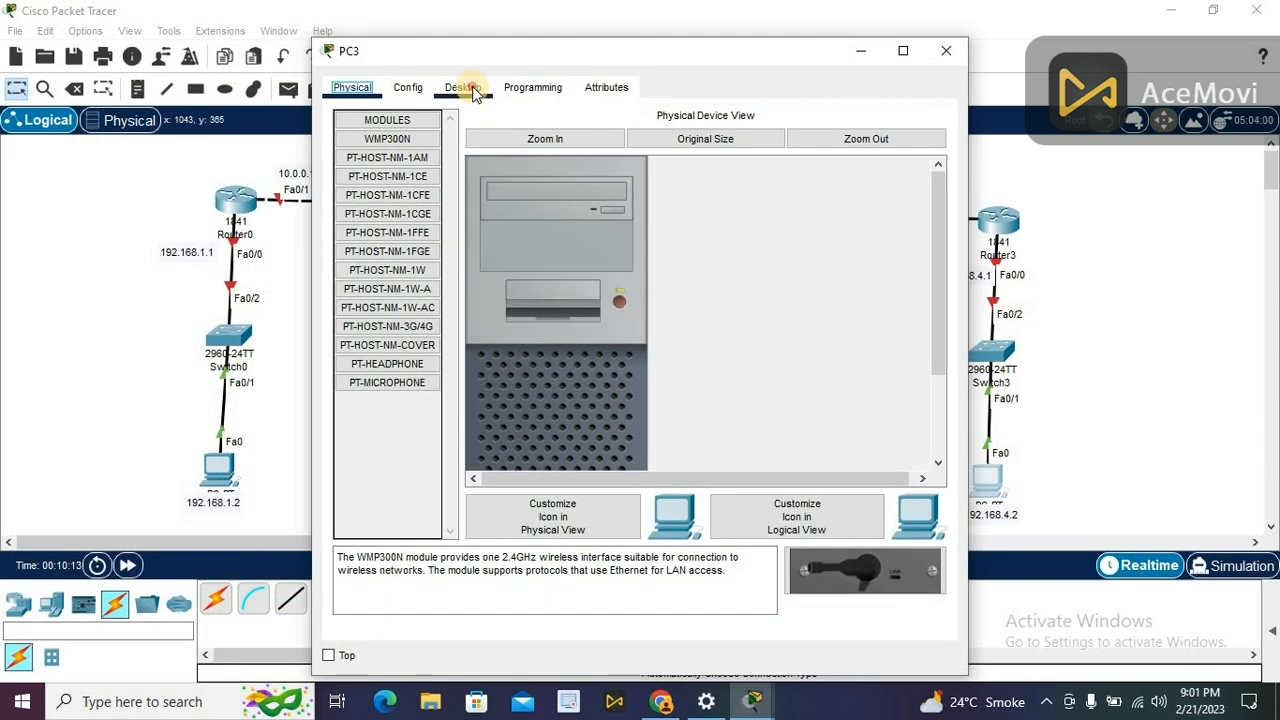
{"action": "left_click", "coordinate": [466, 89]}
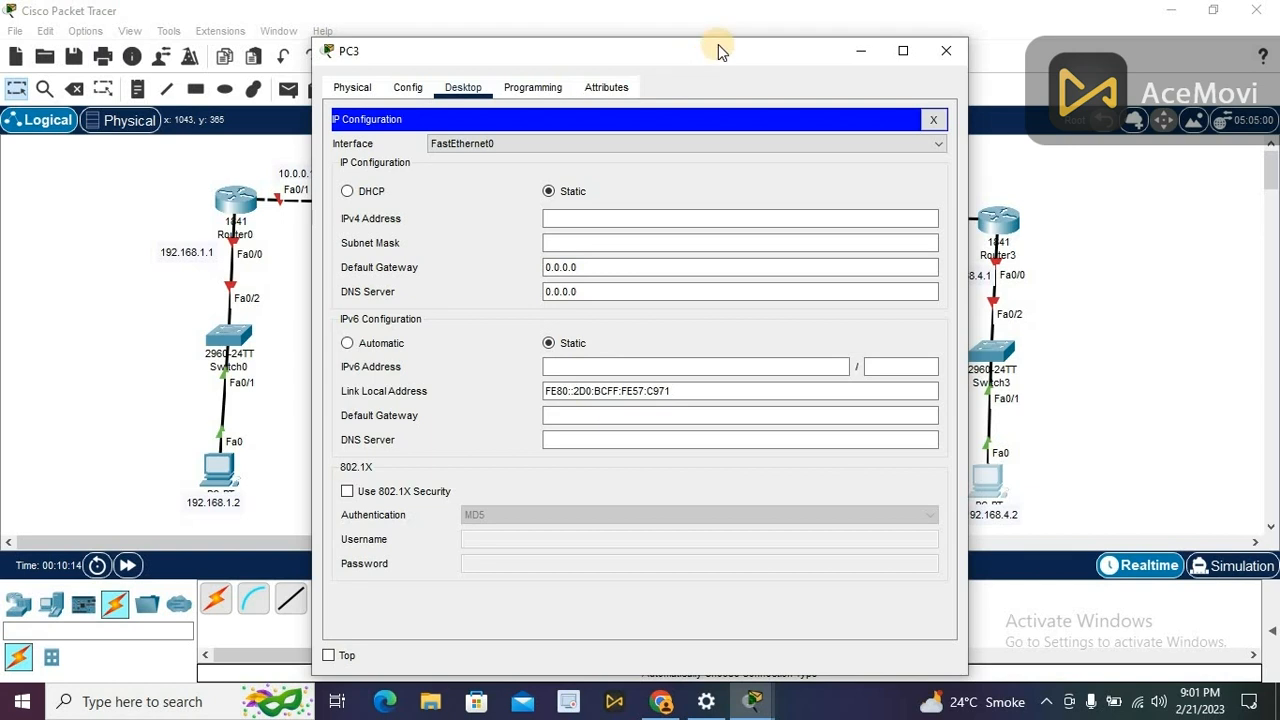
{"action": "left_click_drag", "start_coordinate": [718, 44], "coordinate": [632, 42]}
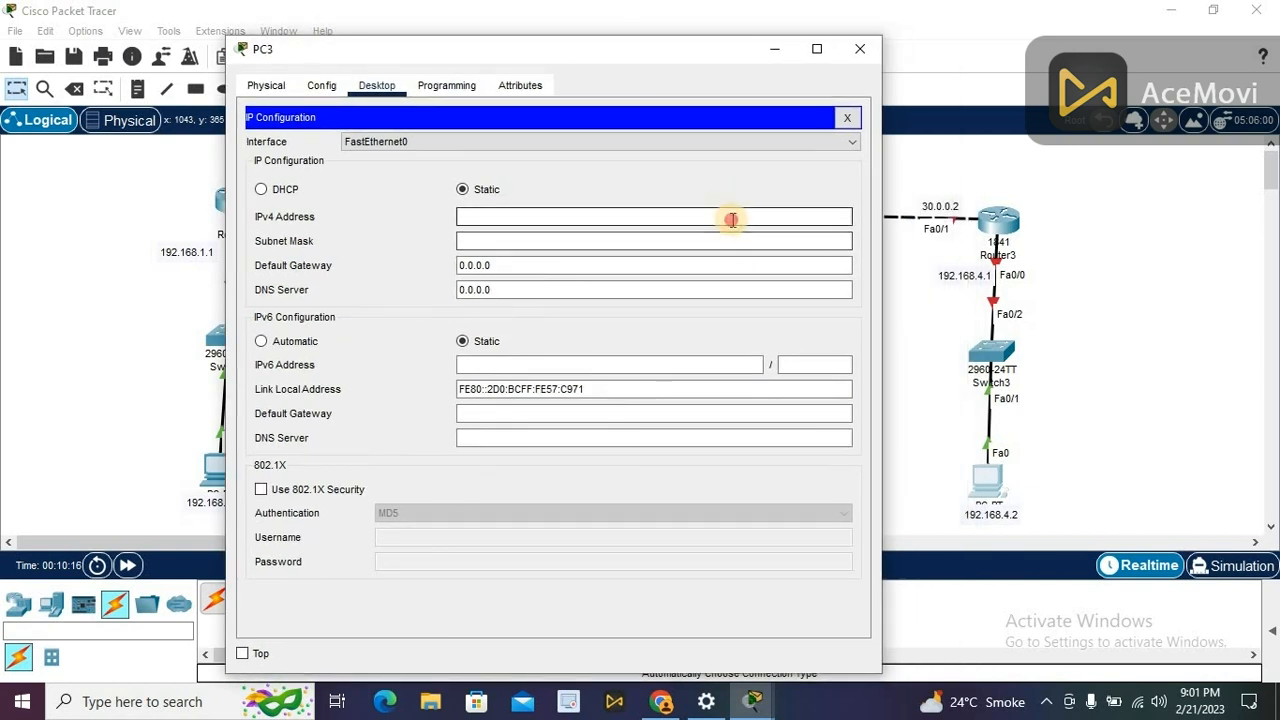
{"action": "left_click", "coordinate": [732, 220]}
{"action": "type", "text": "1"}
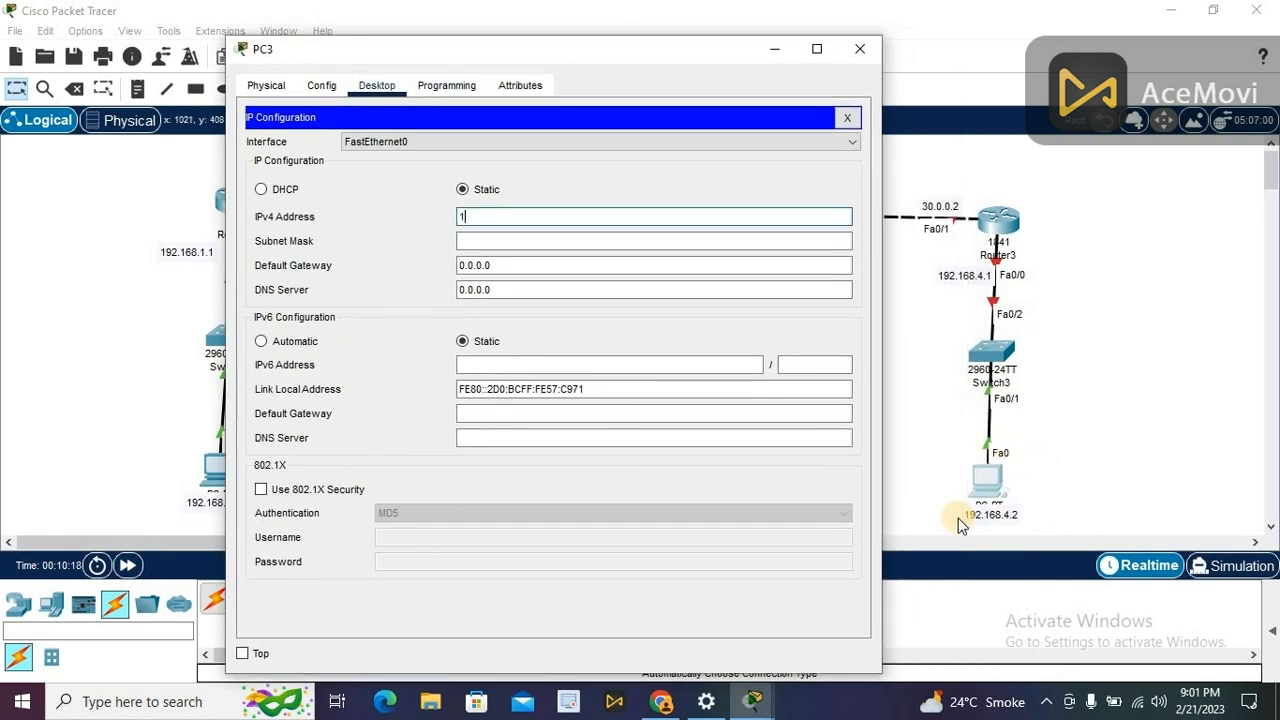
{"action": "type", "text": "92.168.4.2"}
{"action": "key", "text": "Tab"}
{"action": "key", "text": "Tab"}
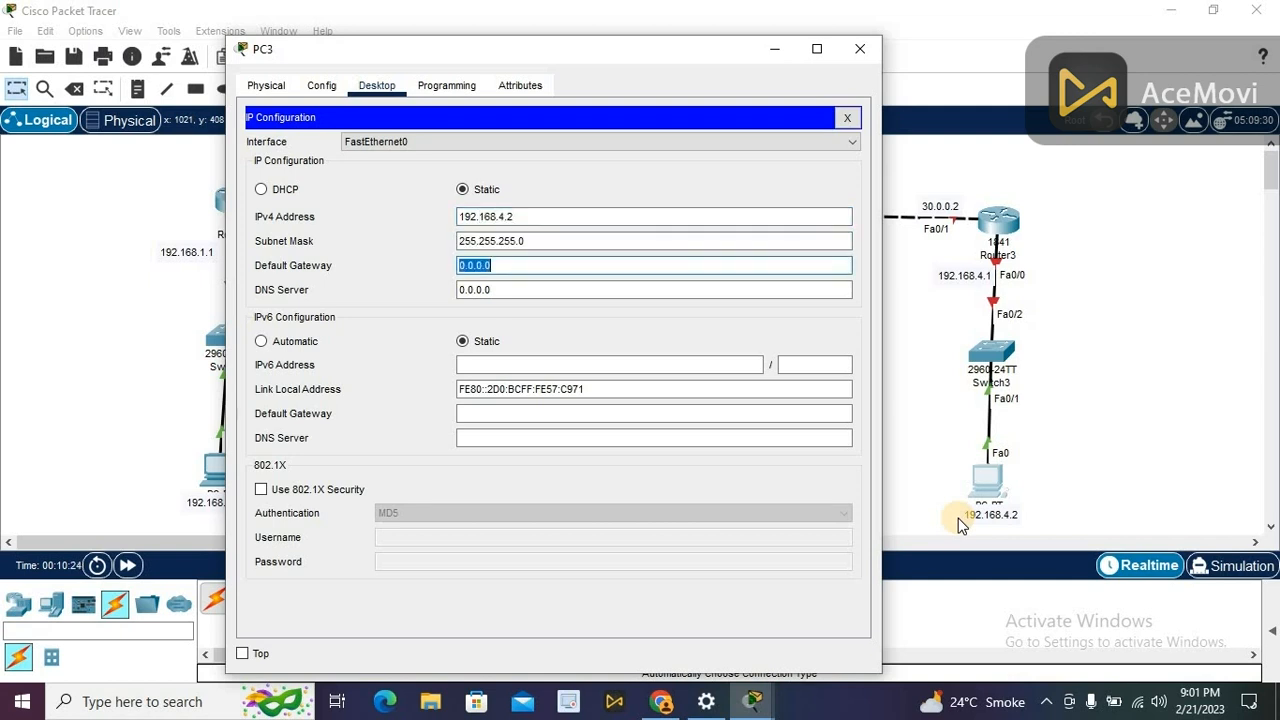
Step: Set PC3's default gateway to 192.168.4.1 and close its configuration window
{"action": "key", "text": "BackSpace"}
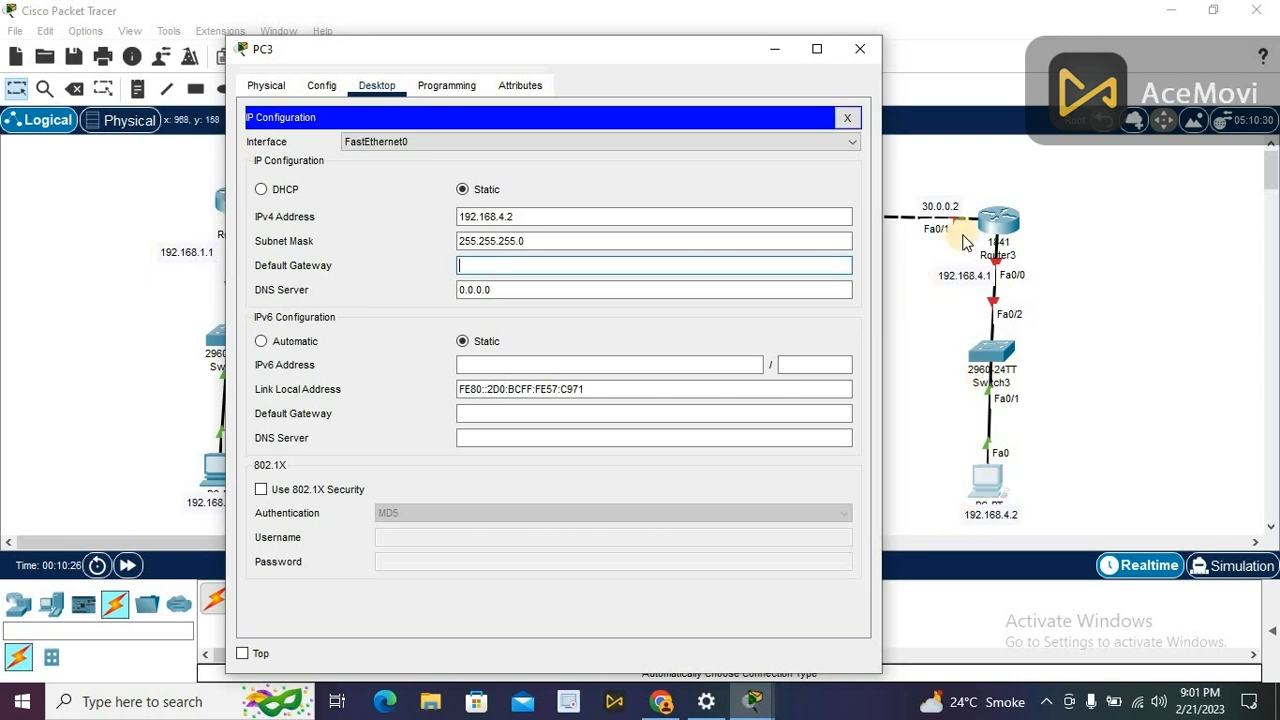
{"action": "type", "text": "192.1"}
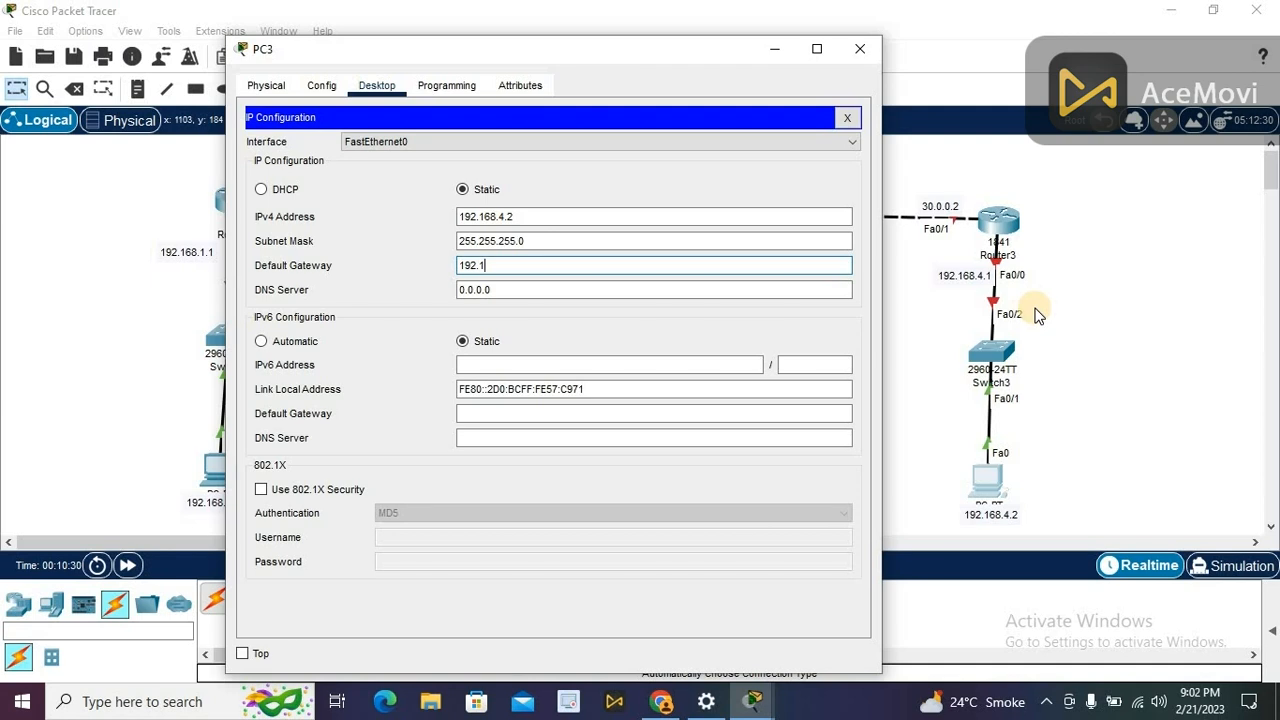
{"action": "type", "text": "68.4.2"}
{"action": "key", "text": "BackSpace"}
{"action": "type", "text": "1"}
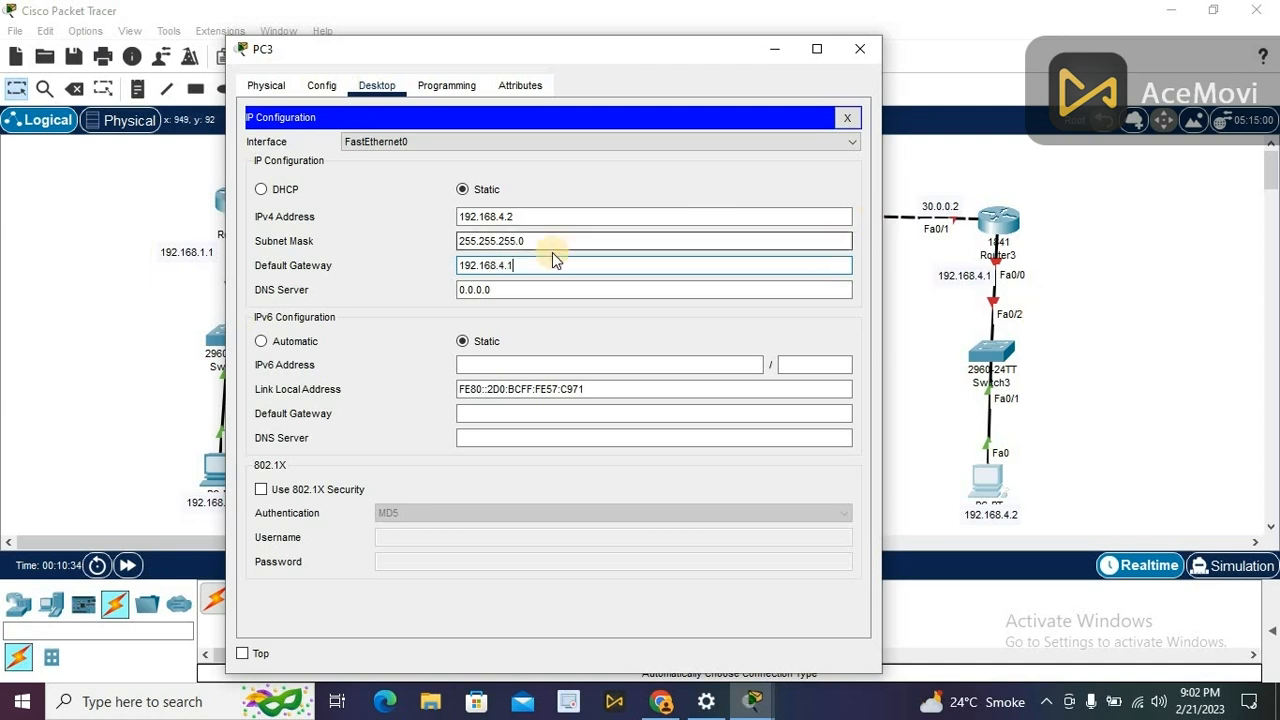
{"action": "left_click", "coordinate": [847, 116]}
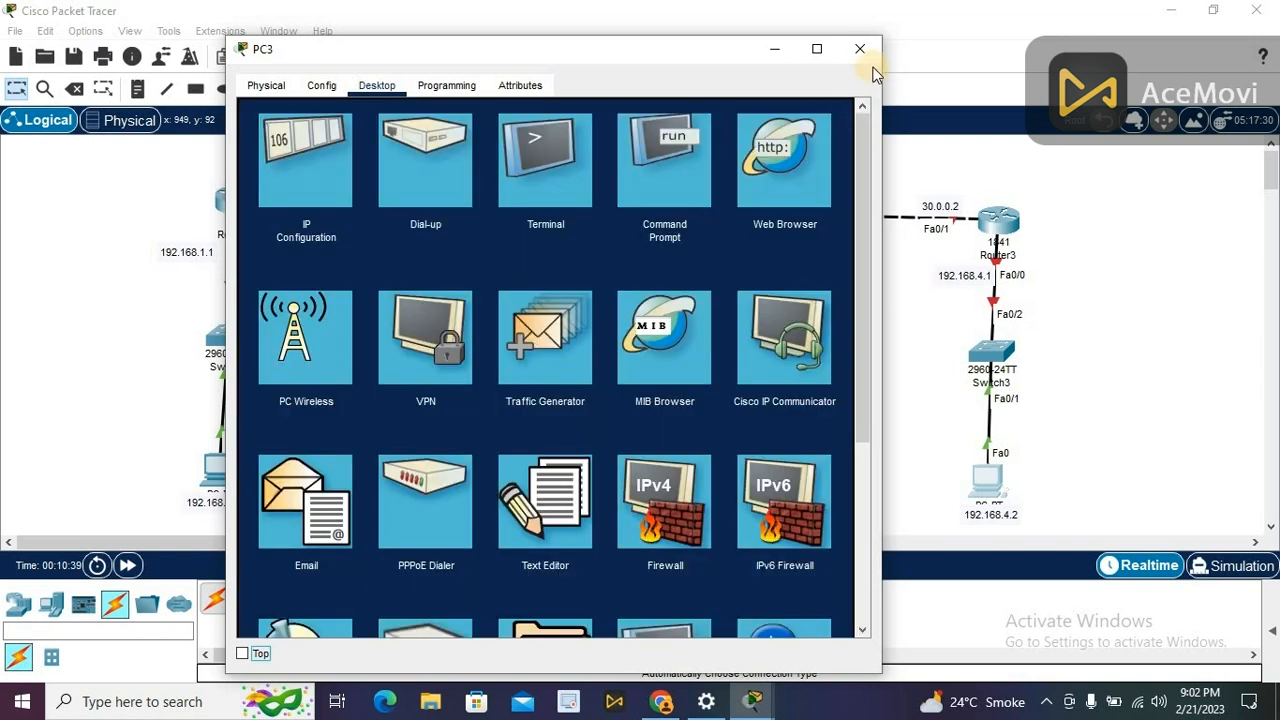
{"action": "left_click", "coordinate": [871, 54]}
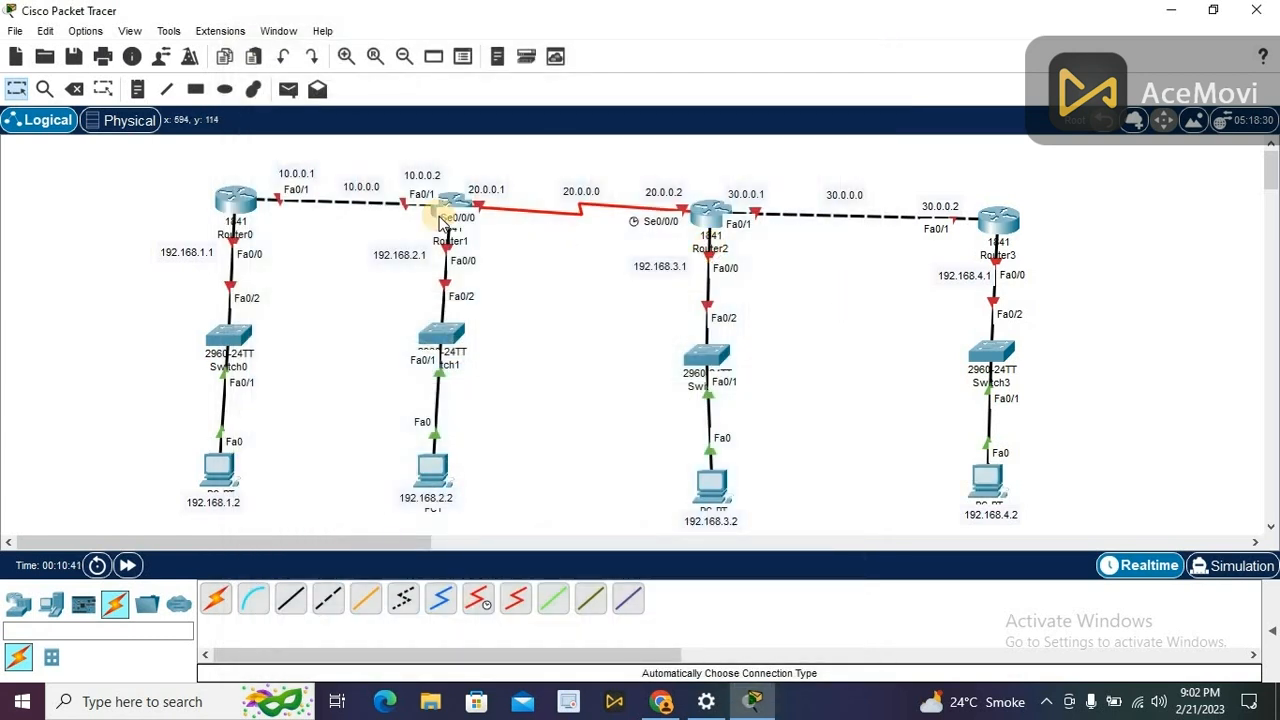
Step: Open Router0's command line, answer no to the initial configuration dialog and bring up the Router> prompt
{"action": "left_click", "coordinate": [236, 203]}
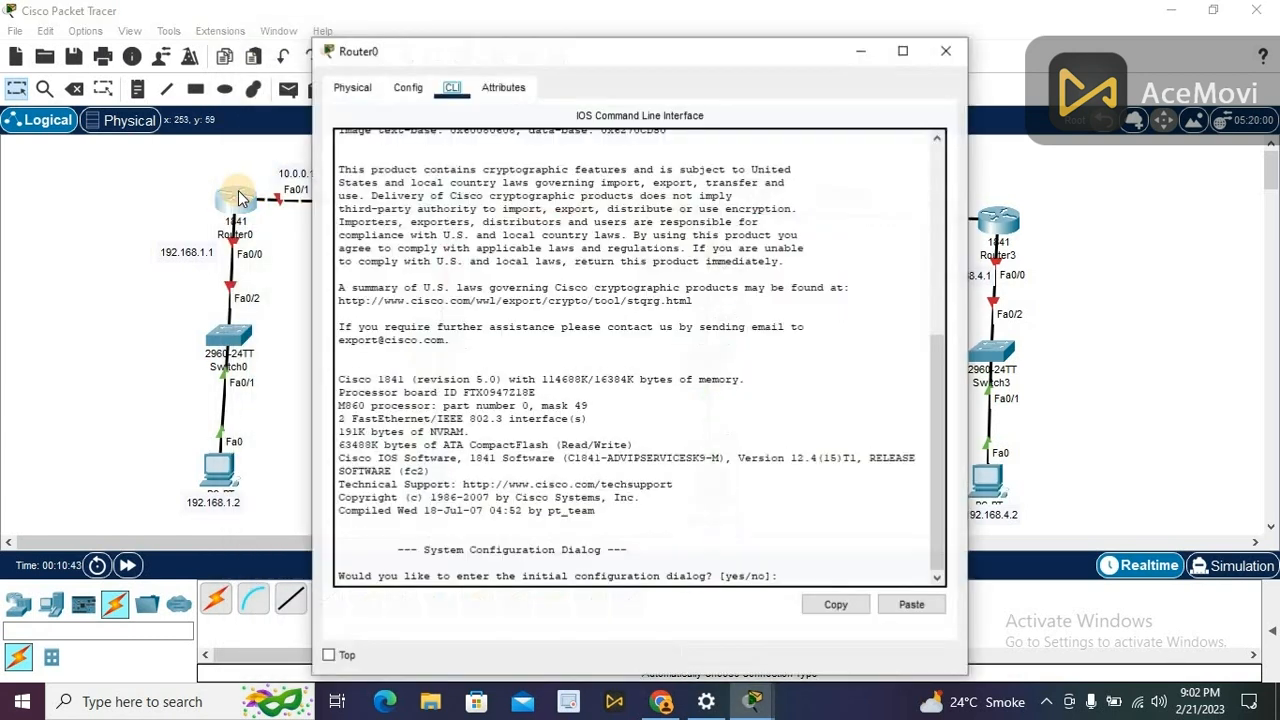
{"action": "left_click_drag", "start_coordinate": [550, 51], "coordinate": [614, 43]}
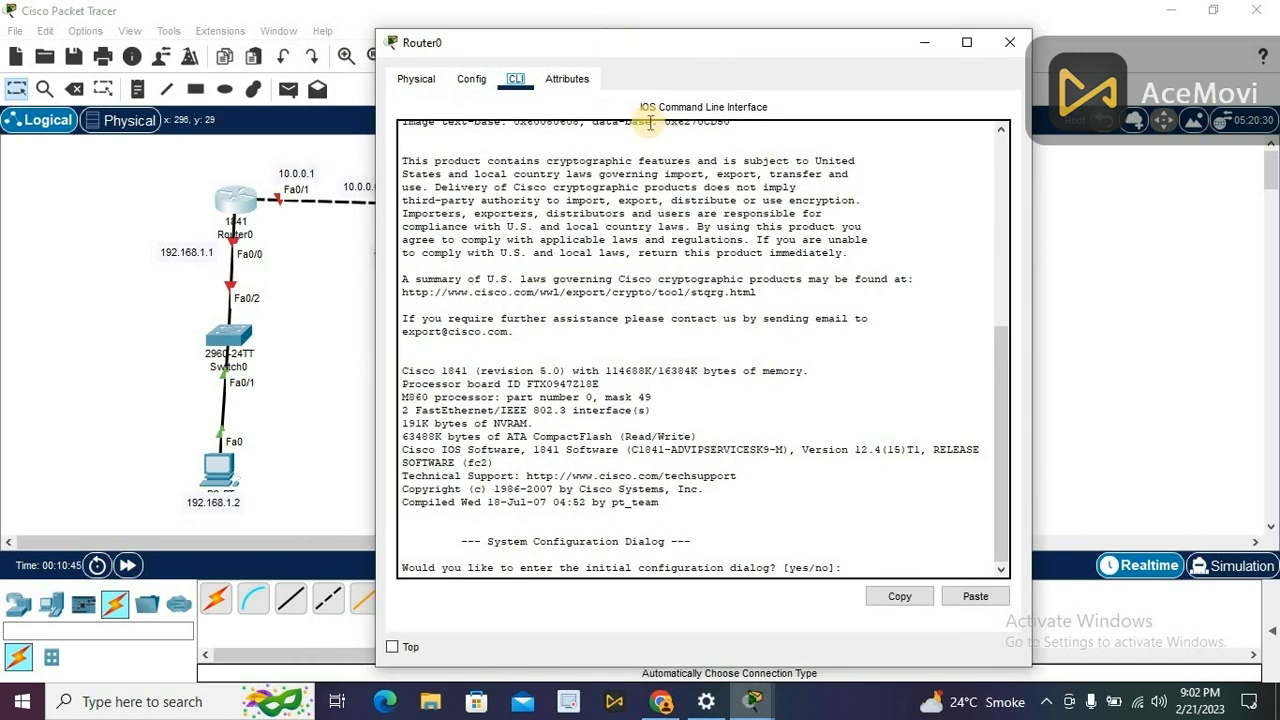
{"action": "left_click", "coordinate": [874, 568]}
{"action": "type", "text": "no"}
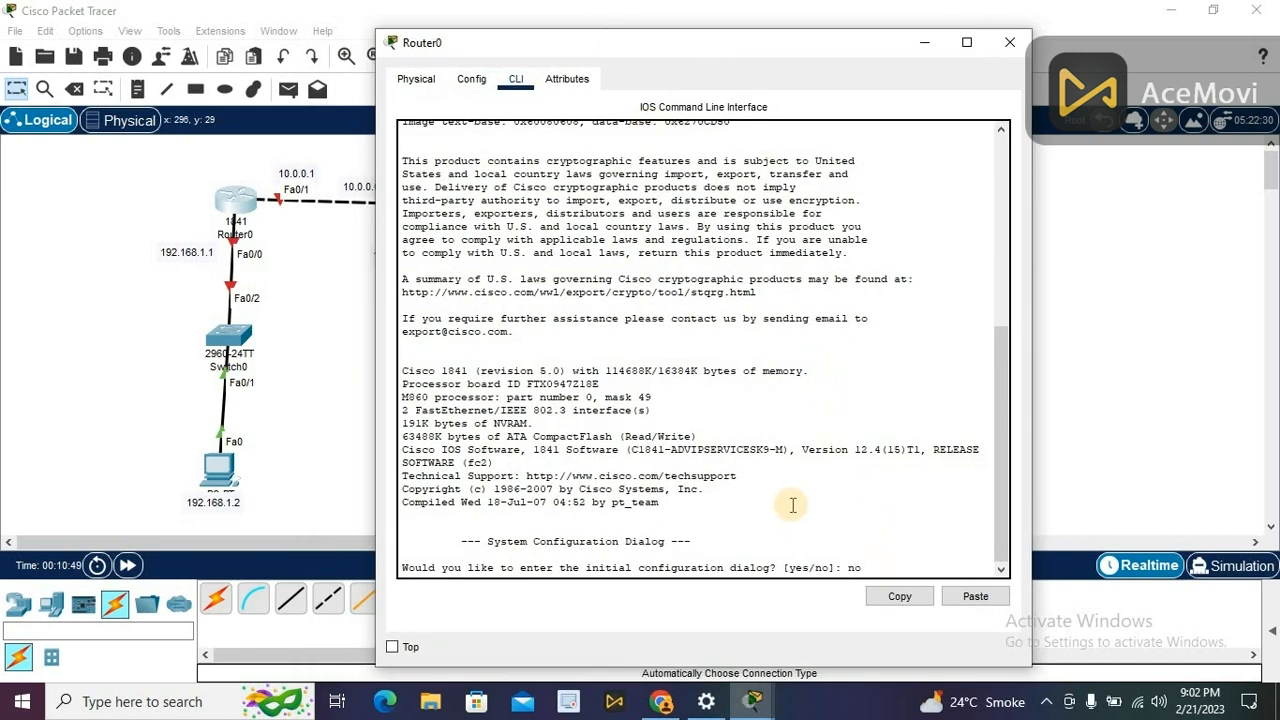
{"action": "key", "text": "Return"}
{"action": "key", "text": "Return"}
{"action": "key", "text": "Return"}
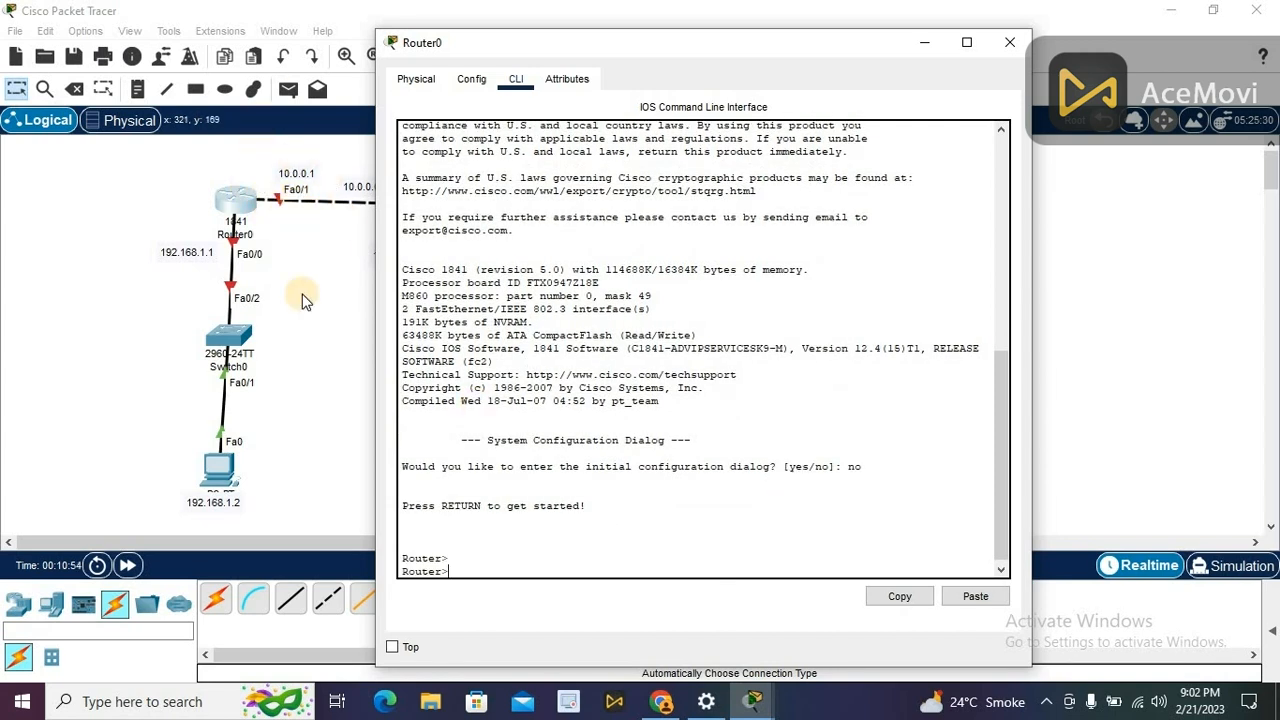
Step: Enter privileged mode with enable and global configuration mode with config t on Router0
{"action": "type", "text": "enable"}
{"action": "key", "text": "Return"}
{"action": "type", "text": "config t"}
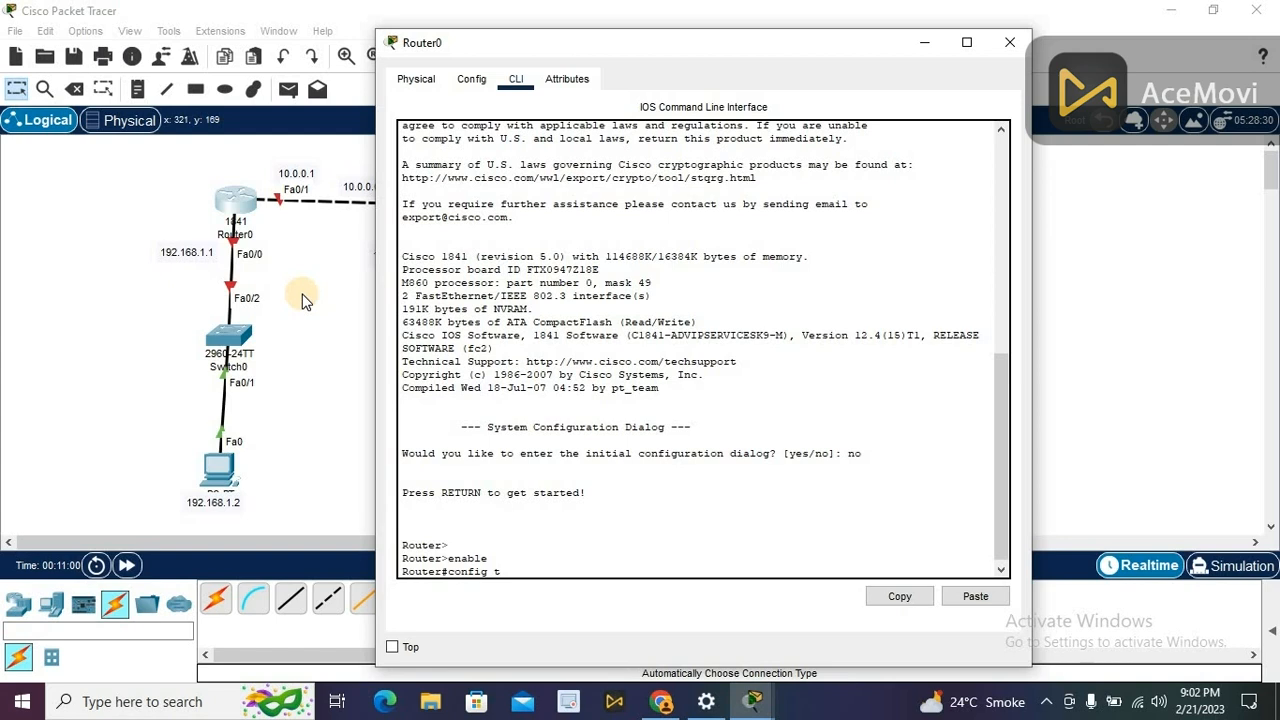
{"action": "key", "text": "Return"}
{"action": "key", "text": "Return"}
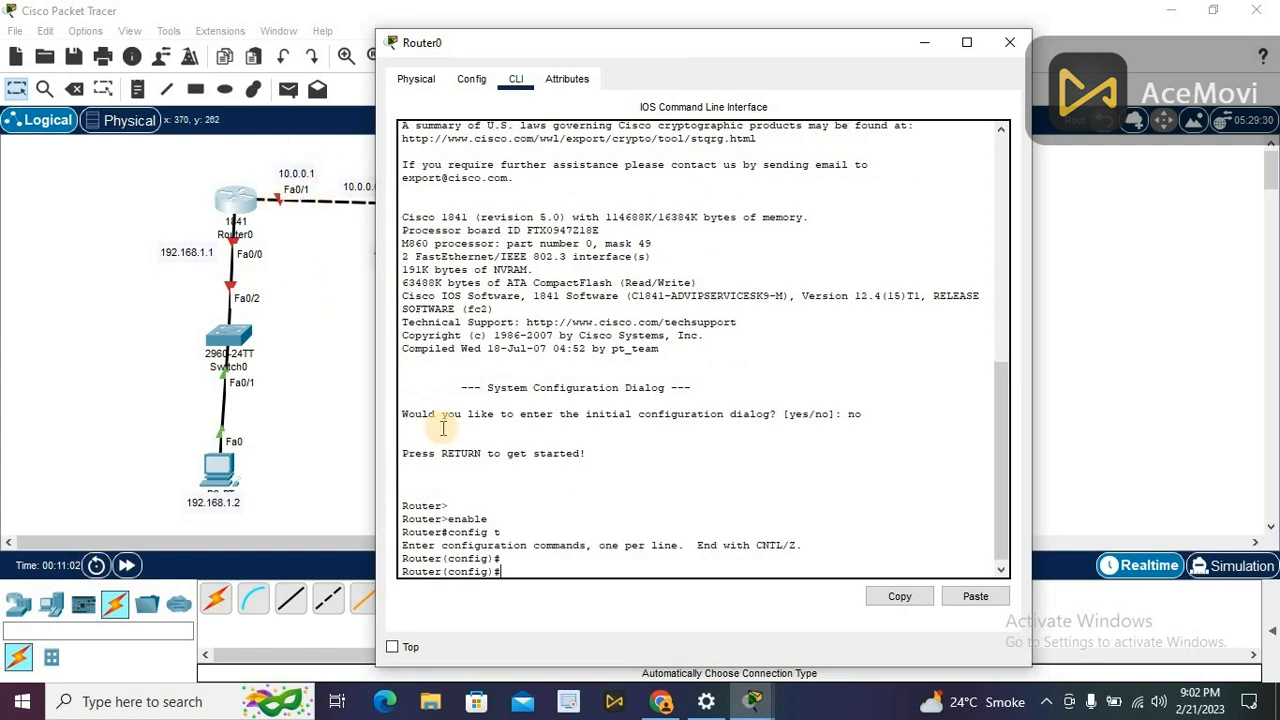
Step: Try to enter configuration mode for interface Ethernet 0/1 on Router0
{"action": "type", "text": "interfcae"}
{"action": "key", "text": "BackSpace"}
{"action": "key", "text": "BackSpace"}
{"action": "key", "text": "BackSpace"}
{"action": "type", "text": "ce Ethernet 0/1"}
{"action": "key", "text": "Return"}
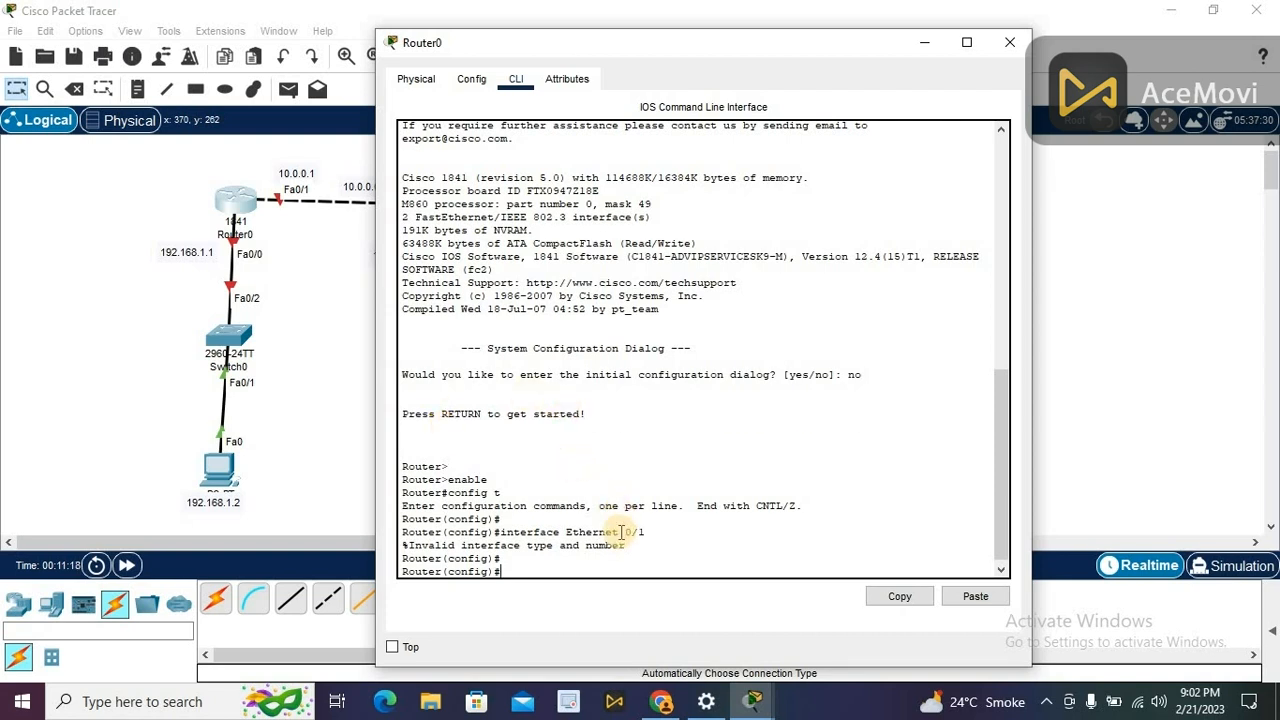
Step: Enter configuration mode for Router0's interface fastEthernet 0/1
{"action": "key", "text": "Up"}
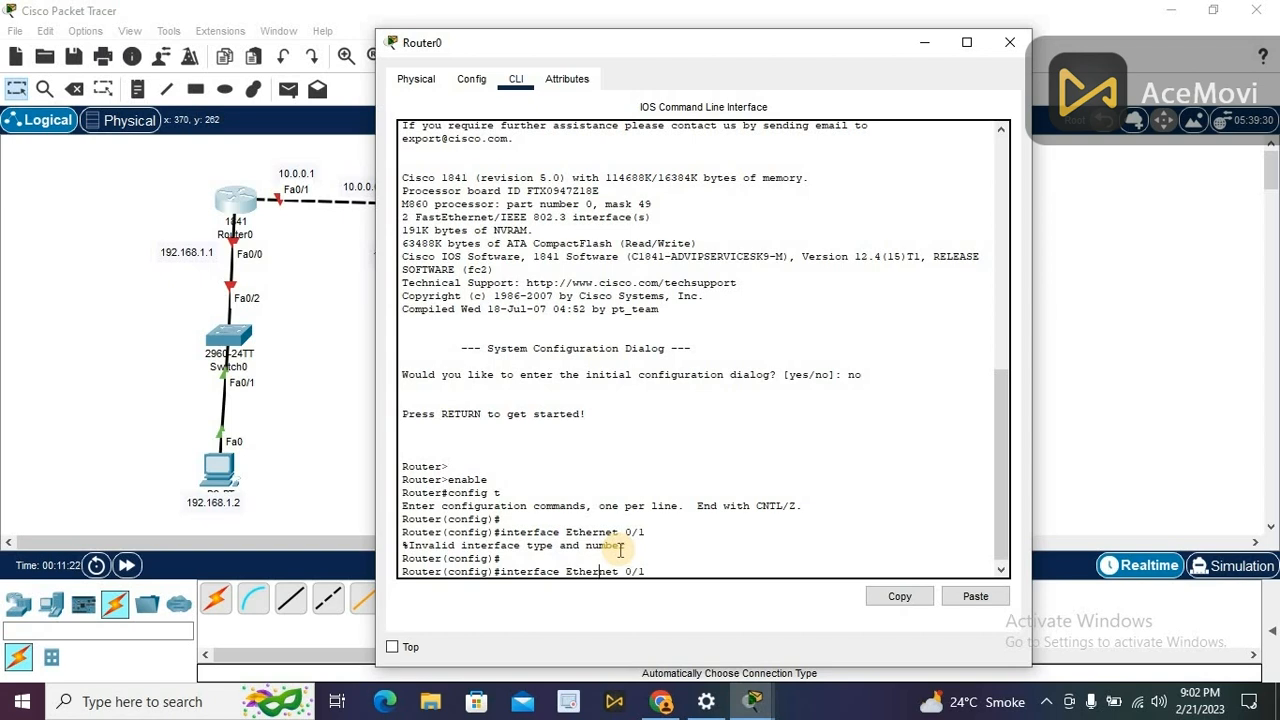
{"action": "key", "text": "Left"}
{"action": "key", "text": "Left"}
{"action": "key", "text": "Left"}
{"action": "type", "text": "fast"}
{"action": "key", "text": "Return"}
{"action": "key", "text": "Return"}
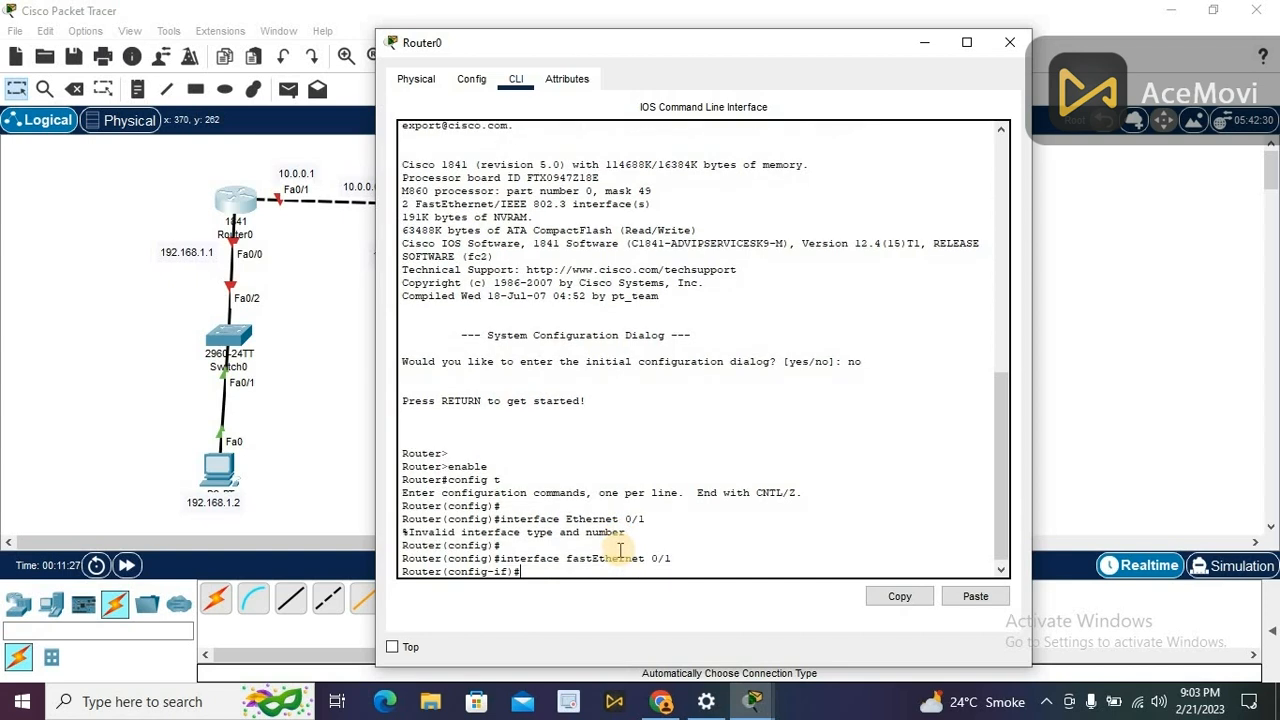
Step: Assign IP address 10.0.0.1 with mask 255.0.0.0 to Router0's fastEthernet 0/1 and enable it with no shutdown
{"action": "type", "text": "ip address"}
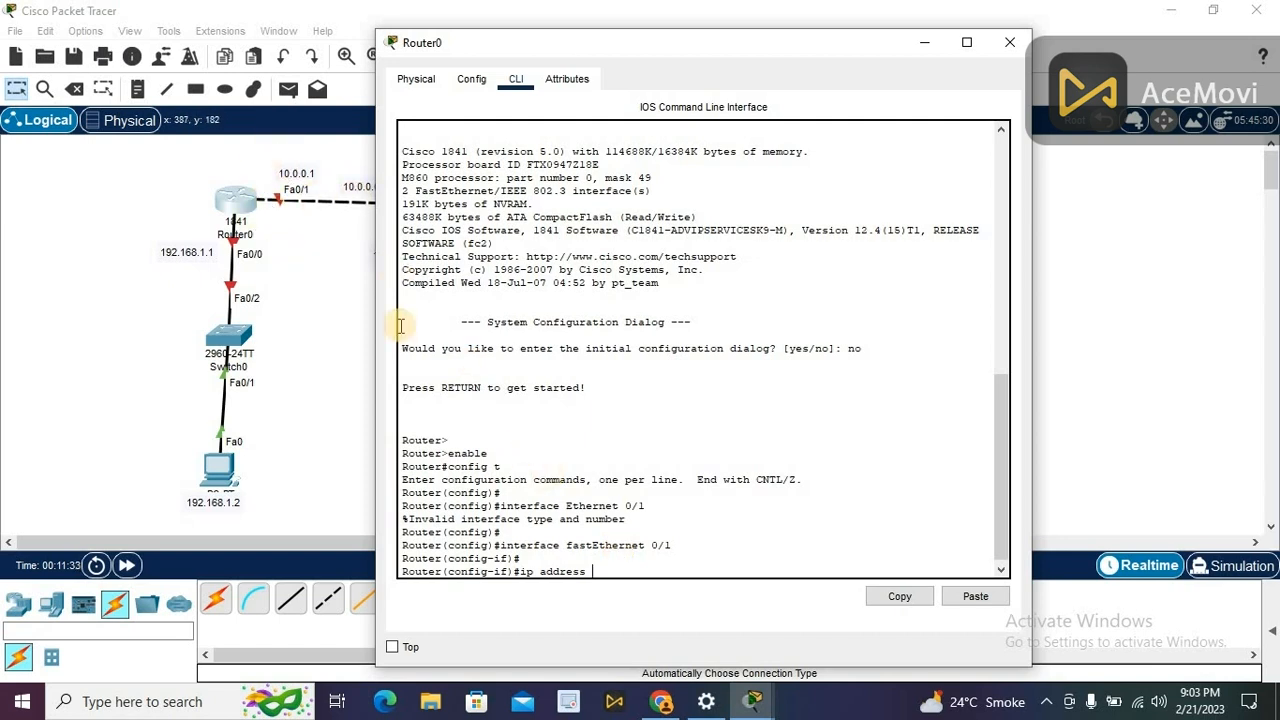
{"action": "type", "text": " 10.0.0.1 255.0.0.0"}
{"action": "key", "text": "Return"}
{"action": "key", "text": "Return"}
{"action": "type", "text": "no"}
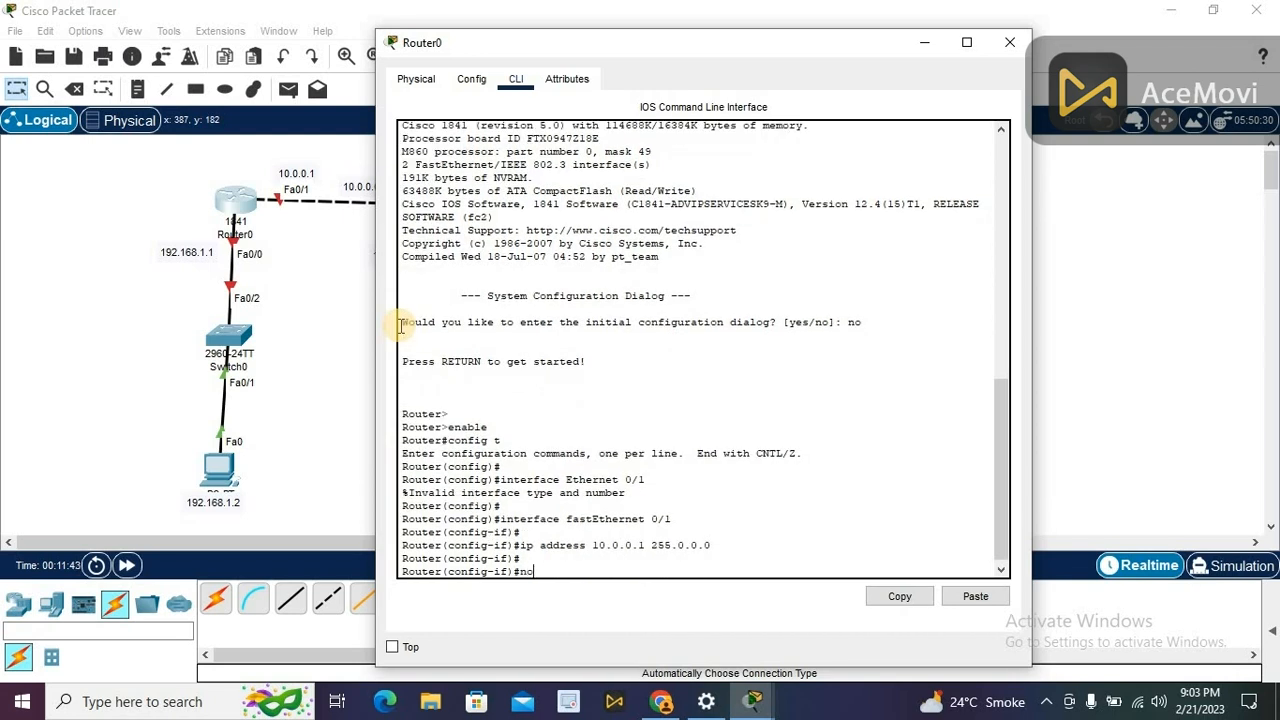
{"action": "type", "text": " shutdown"}
{"action": "key", "text": "Return"}
{"action": "key", "text": "Return"}
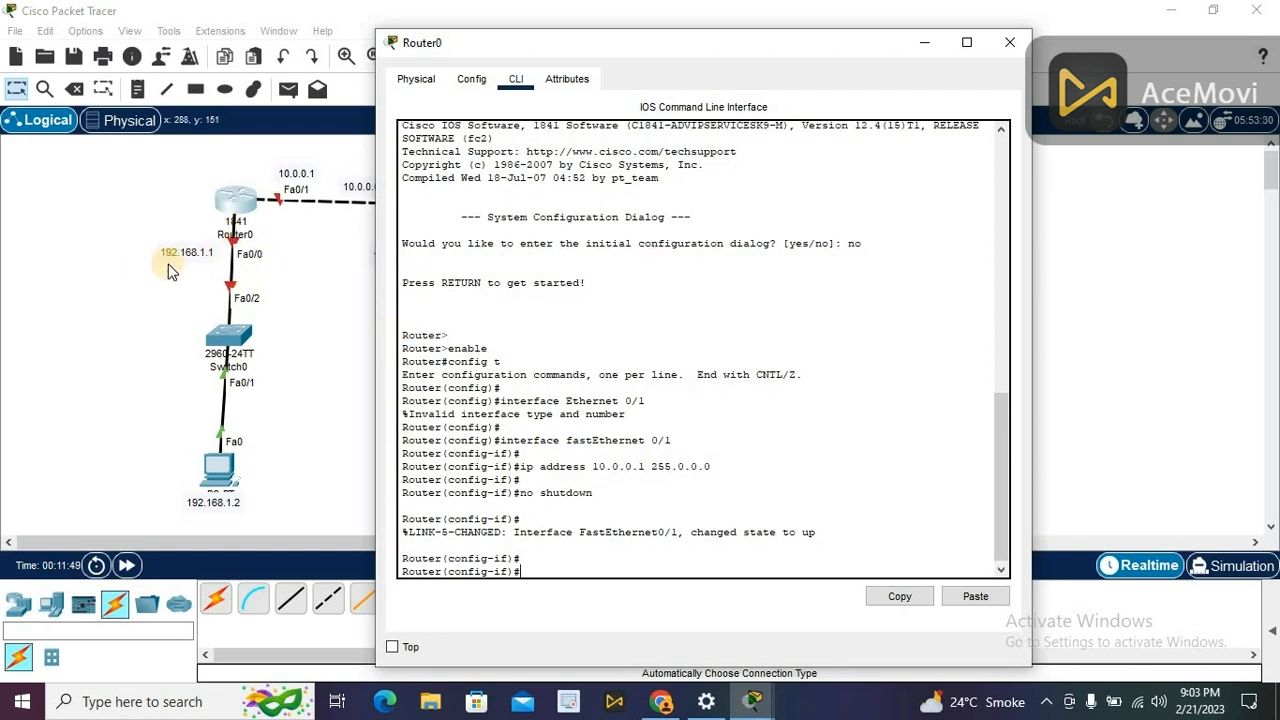
Step: Switch to configuring Router0's interface fastEthernet 0/0
{"action": "type", "text": "interface fastEthet"}
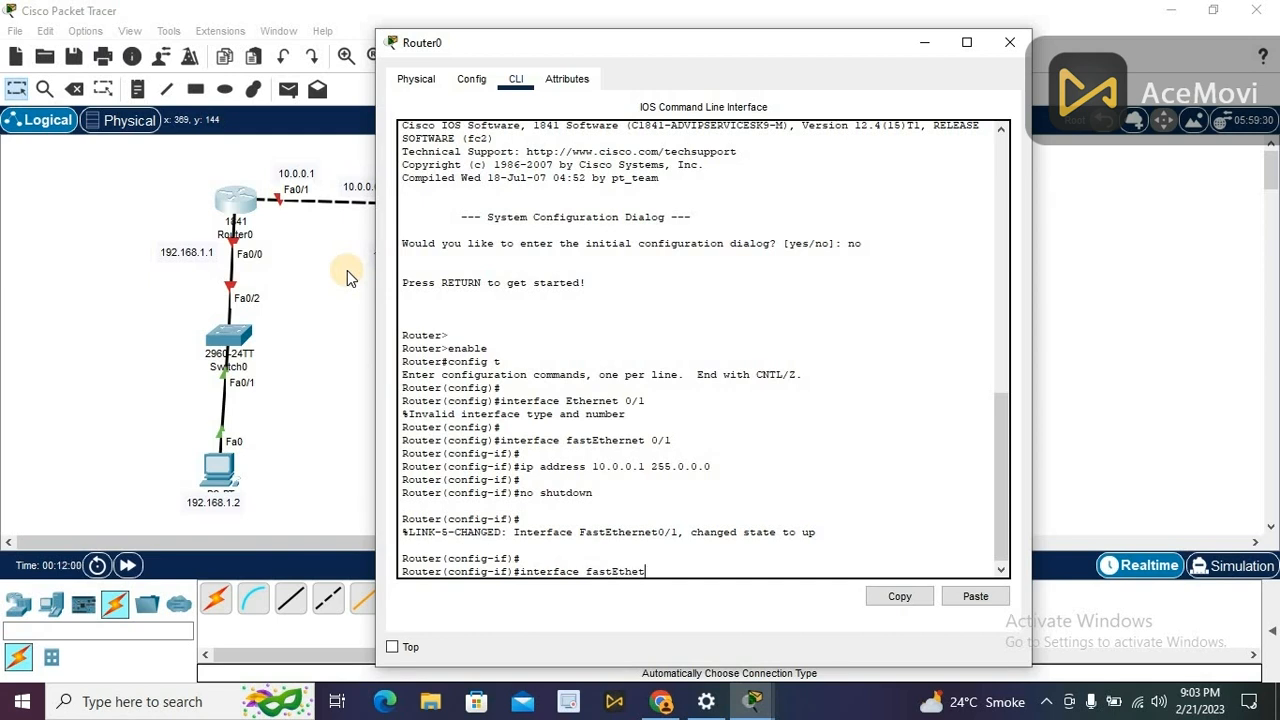
{"action": "key", "text": "BackSpace"}
{"action": "type", "text": "e"}
{"action": "key", "text": "BackSpace"}
{"action": "type", "text": "rnet 0/"}
{"action": "key", "text": "Return"}
{"action": "key", "text": "Return"}
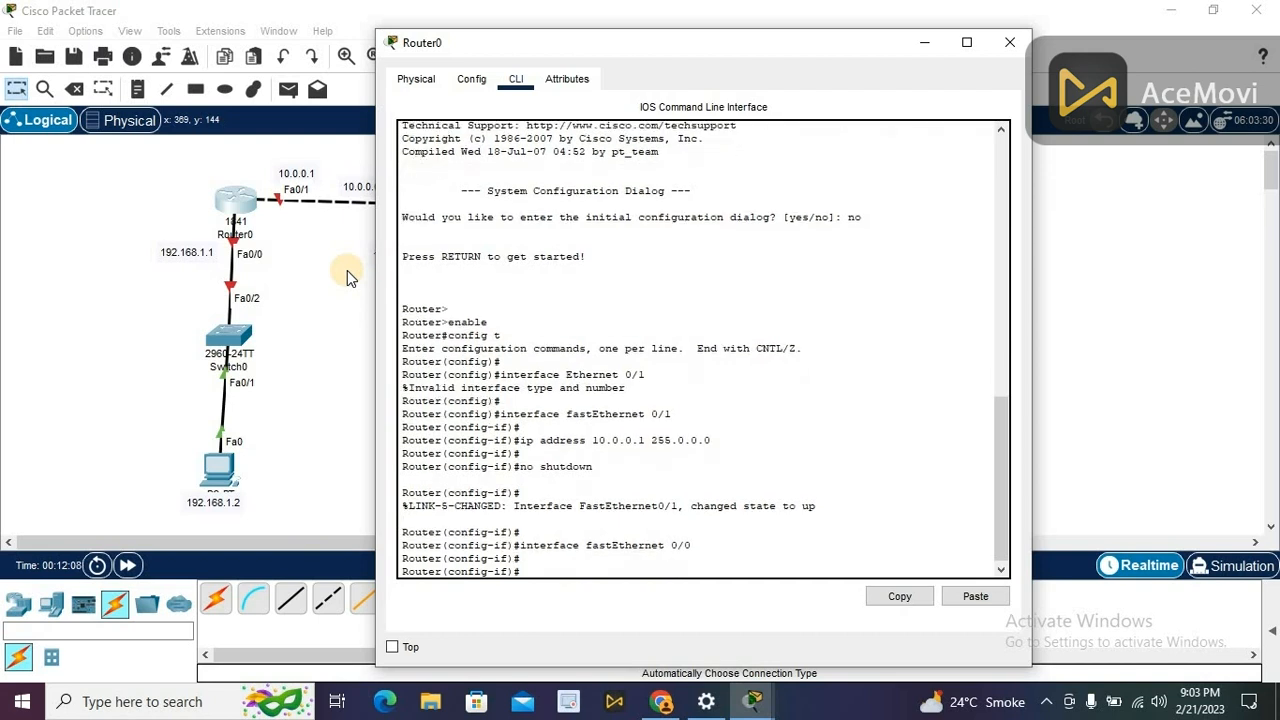
Step: Assign IP address 192.168.1.1 with mask 255.255.255.0 to Router0's fastEthernet 0/0
{"action": "type", "text": "ip address 192.1"}
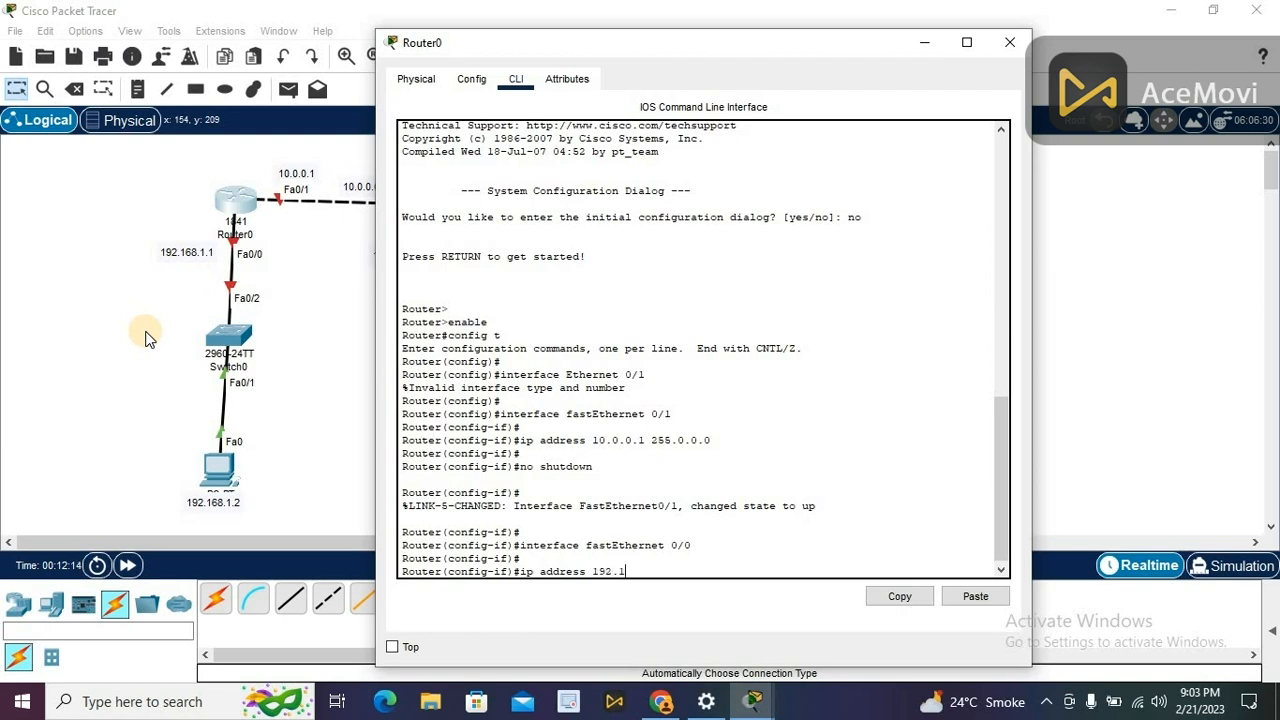
{"action": "type", "text": "68.1.1 255/25"}
{"action": "key", "text": "BackSpace"}
{"action": "key", "text": "BackSpace"}
{"action": "key", "text": "BackSpace"}
{"action": "type", "text": "255.255."}
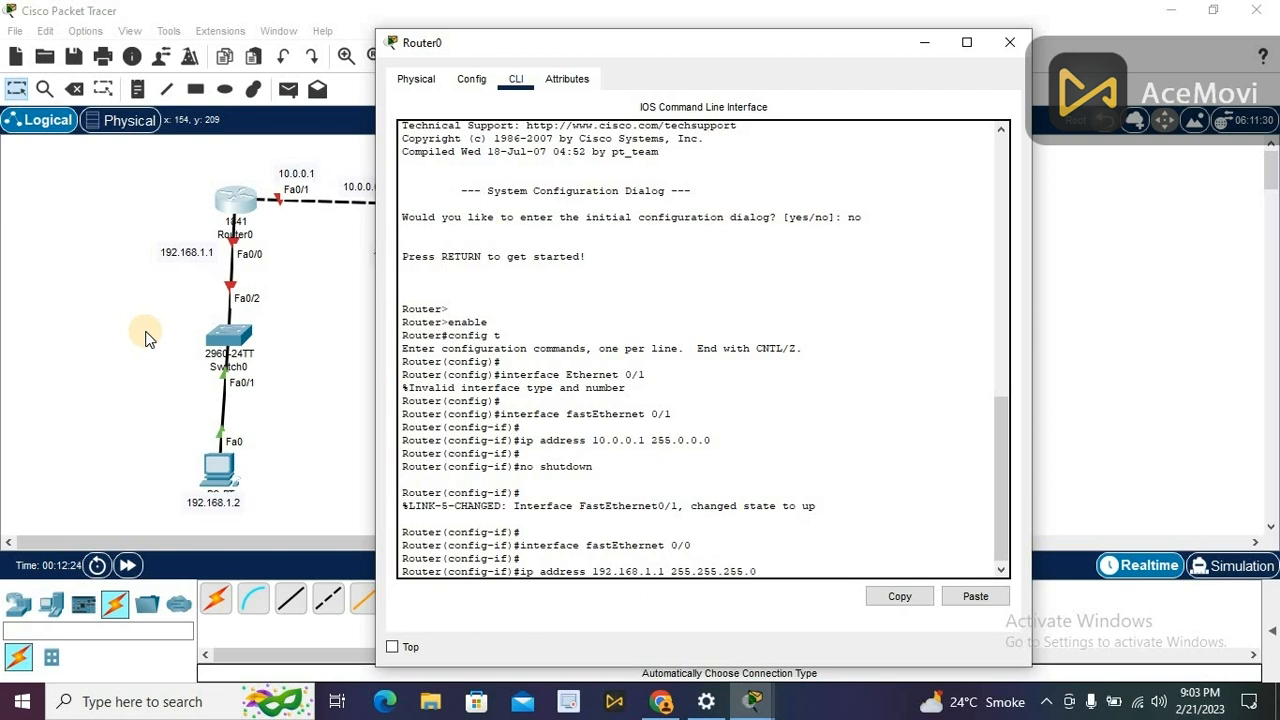
{"action": "type", "text": "0"}
{"action": "key", "text": "Return"}
{"action": "key", "text": "Return"}
Step: Enable Router0's fastEthernet 0/0 interface with no shutdown
{"action": "type", "text": "no s"}
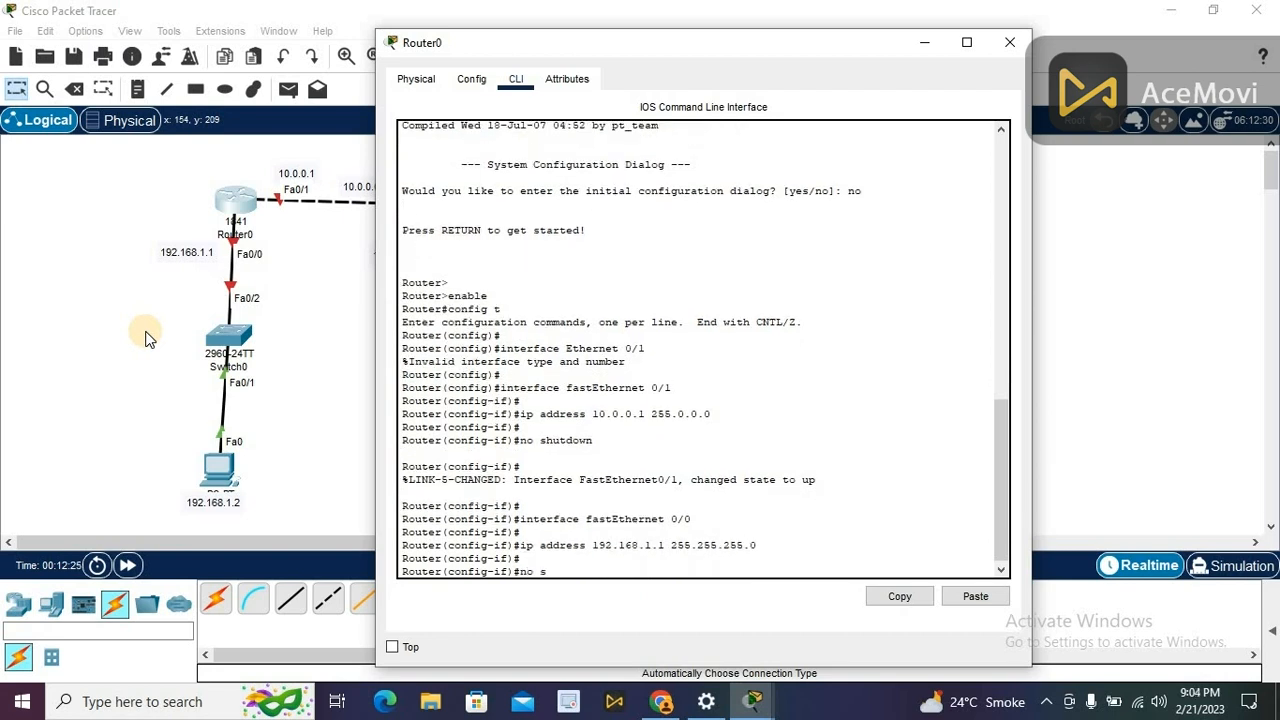
{"action": "type", "text": "hutdown"}
{"action": "key", "text": "Return"}
{"action": "key", "text": "Return"}
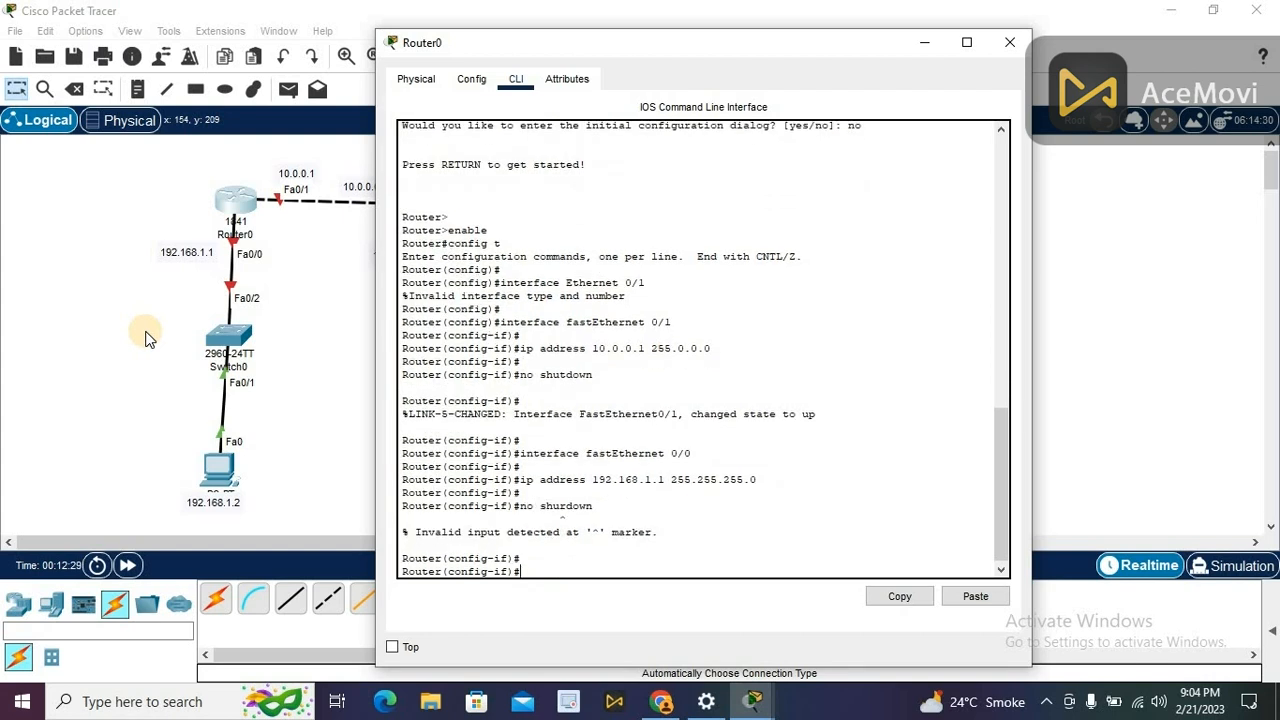
{"action": "key", "text": "Up"}
{"action": "key", "text": "Left"}
{"action": "key", "text": "Left"}
{"action": "key", "text": "Left"}
{"action": "key", "text": "Left"}
{"action": "key", "text": "BackSpace"}
{"action": "type", "text": "t"}
{"action": "key", "text": "Return"}
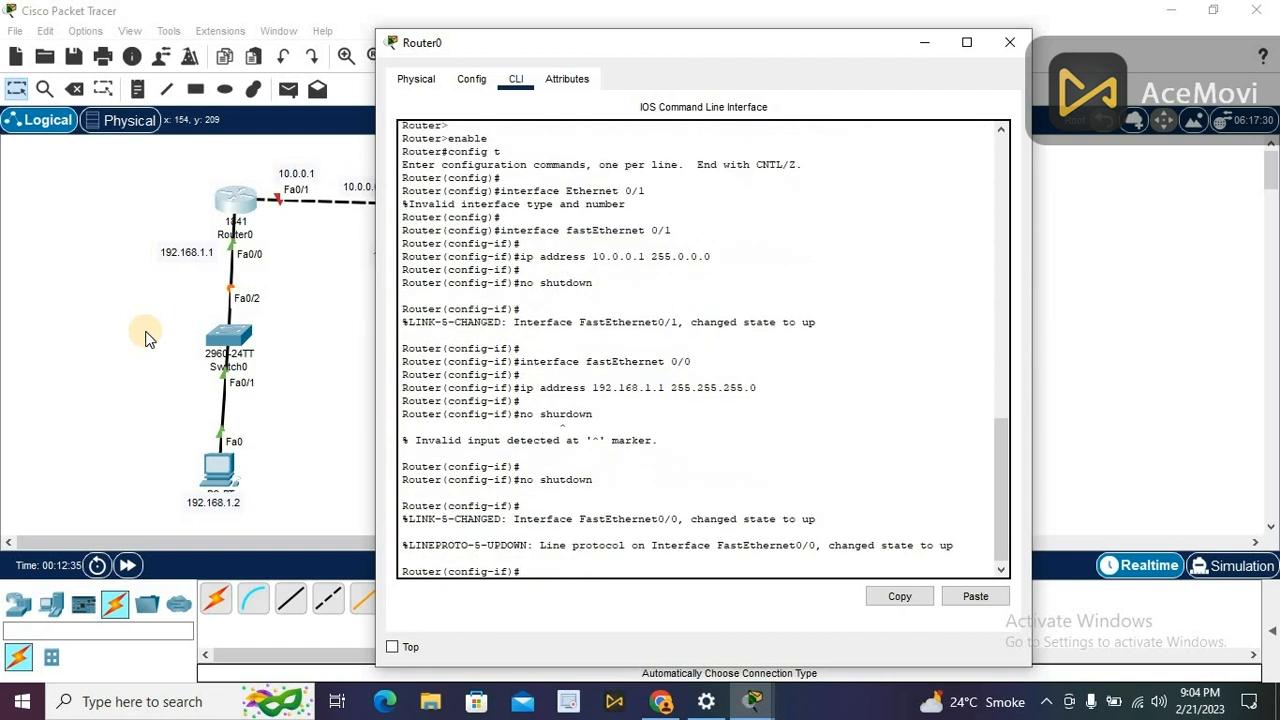
{"action": "key", "text": "Return"}
Step: Exit interface configuration mode on Router0 and close its window
{"action": "type", "text": "e"}
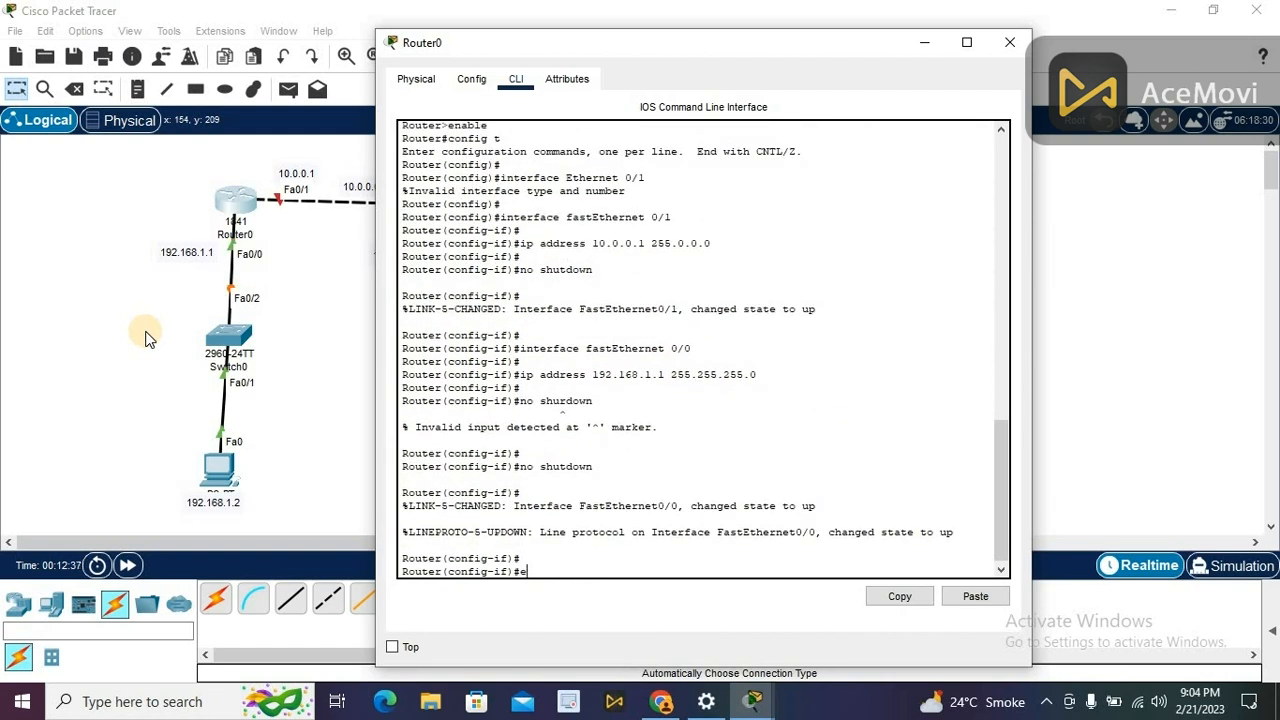
{"action": "type", "text": "xit"}
{"action": "key", "text": "Return"}
{"action": "key", "text": "Return"}
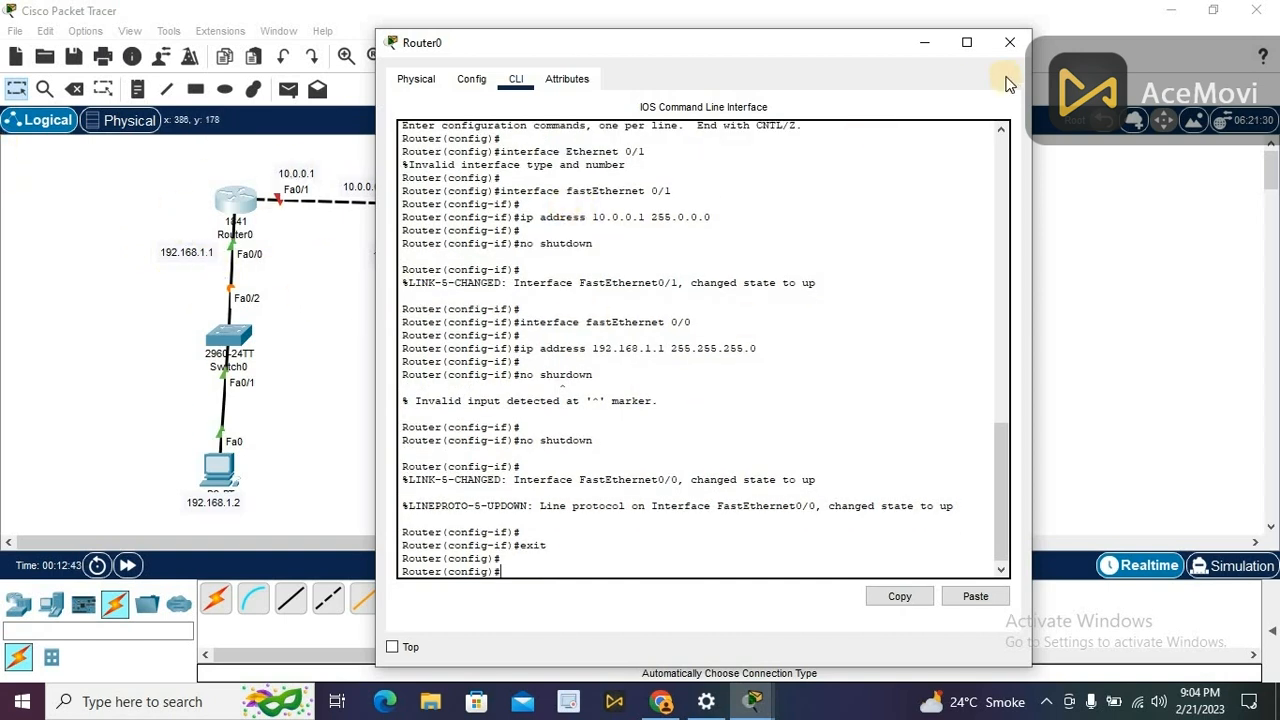
{"action": "left_click", "coordinate": [1010, 42]}
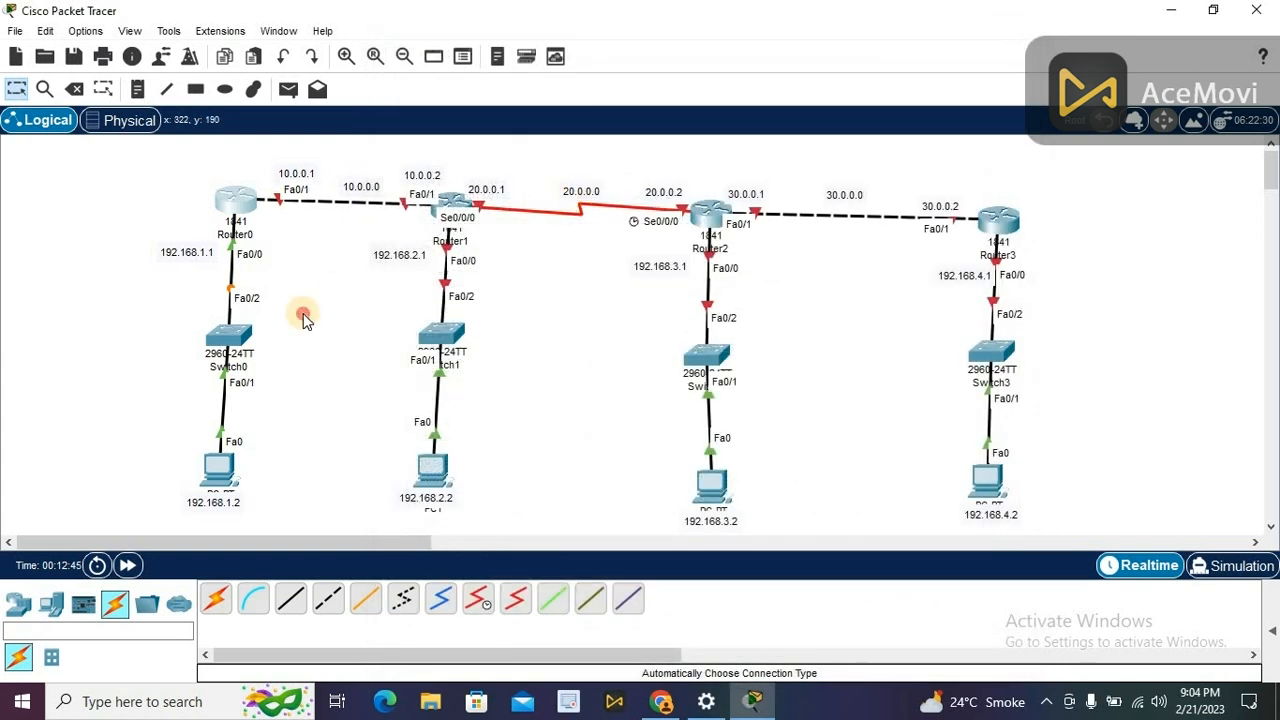
Step: Open Router1's command line beside the topology, answer no to the initial configuration dialog and bring up the Router> prompt
{"action": "mouse_move", "coordinate": [241, 218]}
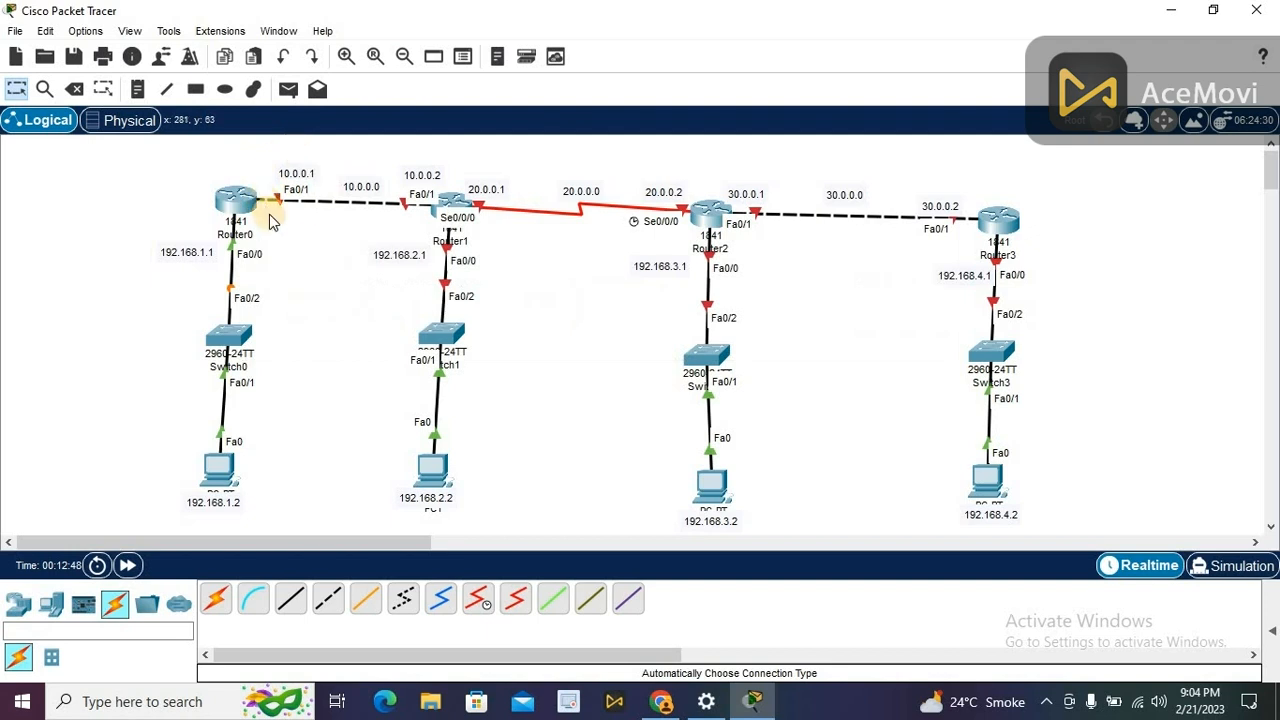
{"action": "left_click", "coordinate": [459, 208]}
{"action": "left_click", "coordinate": [452, 88]}
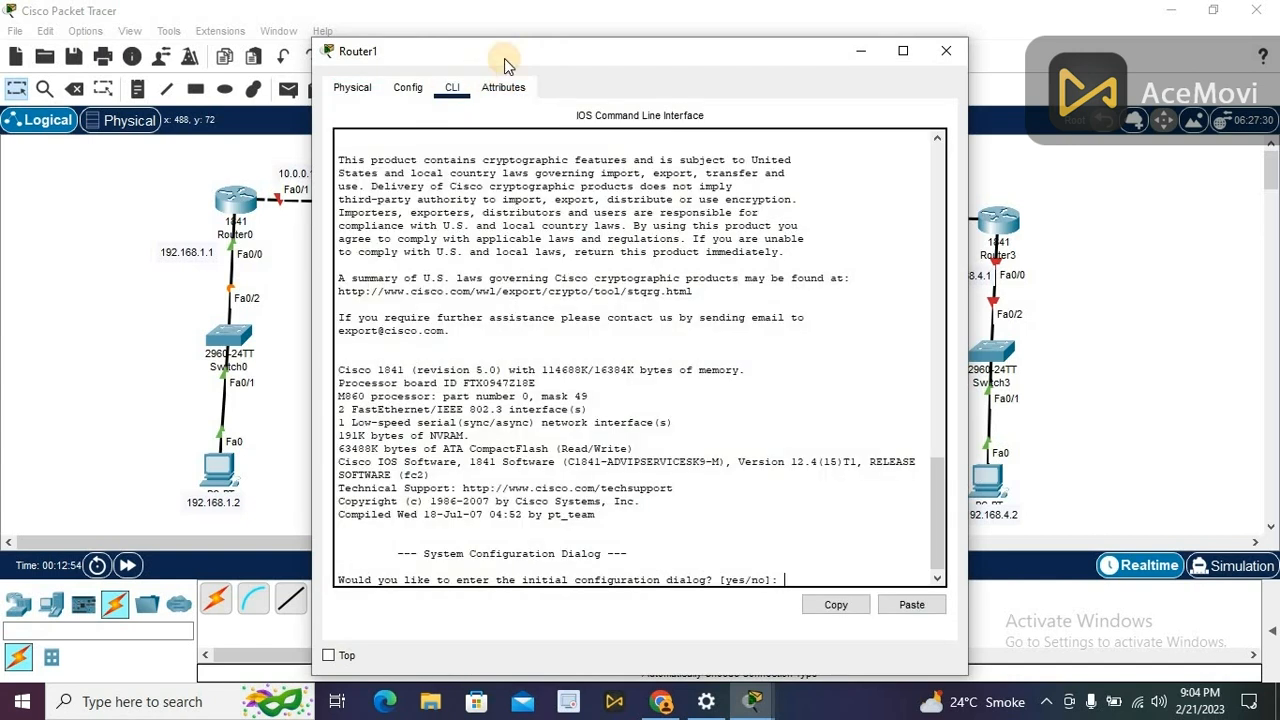
{"action": "left_click", "coordinate": [500, 52]}
{"action": "left_click_drag", "start_coordinate": [500, 55], "coordinate": [687, 40]}
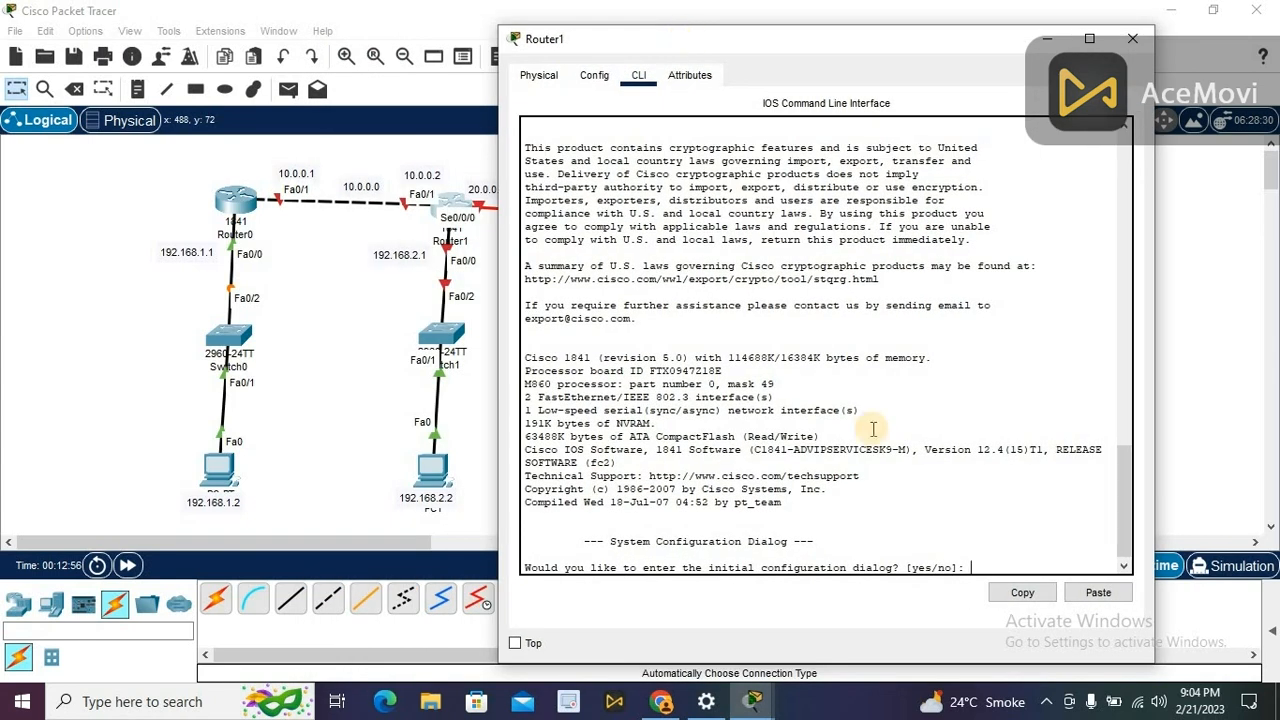
{"action": "type", "text": "no"}
{"action": "key", "text": "Return"}
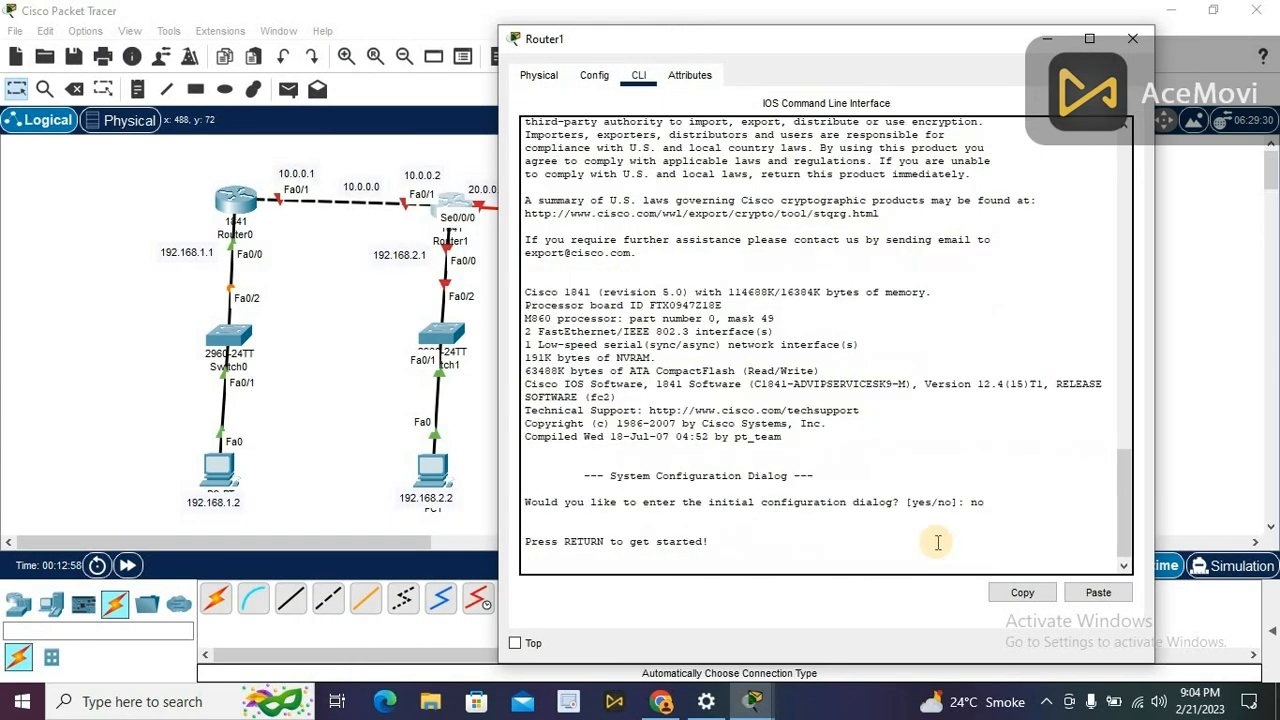
{"action": "key", "text": "Return"}
{"action": "key", "text": "Return"}
Step: Enter privileged mode with enable and global configuration mode with config t on Router1
{"action": "type", "text": "enab"}
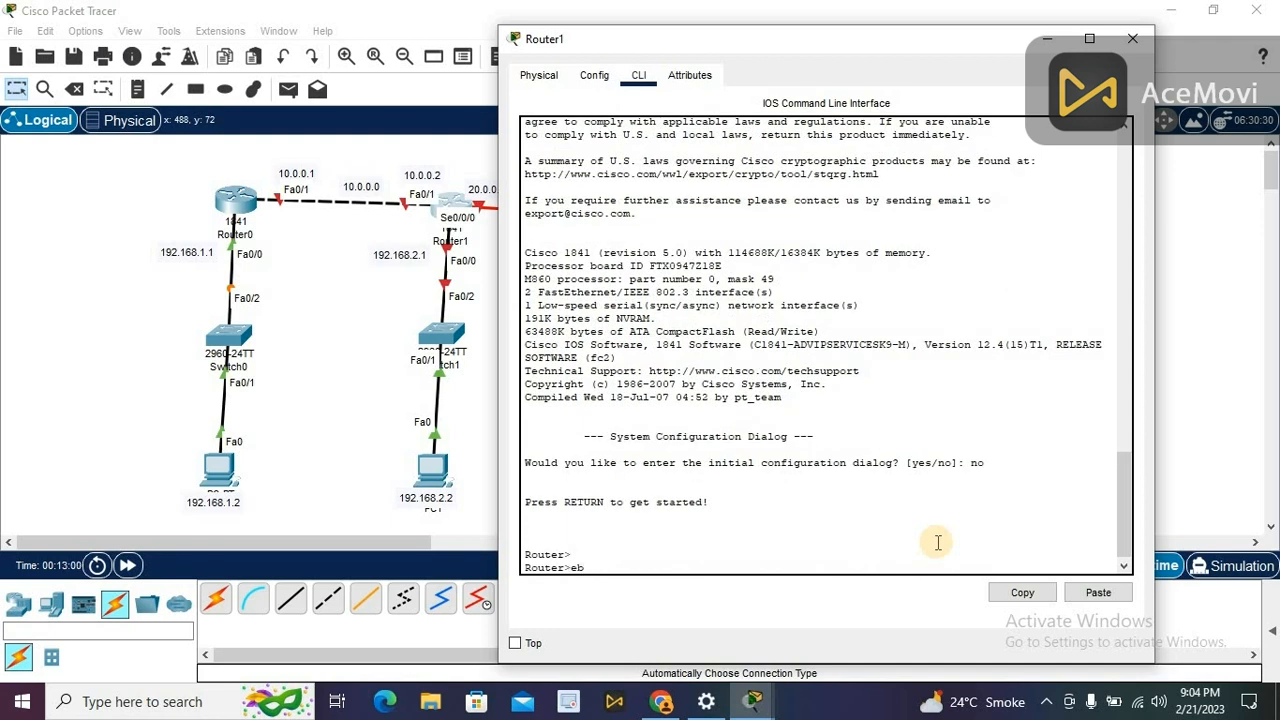
{"action": "type", "text": "le"}
{"action": "key", "text": "Return"}
{"action": "key", "text": "Return"}
{"action": "type", "text": "con"}
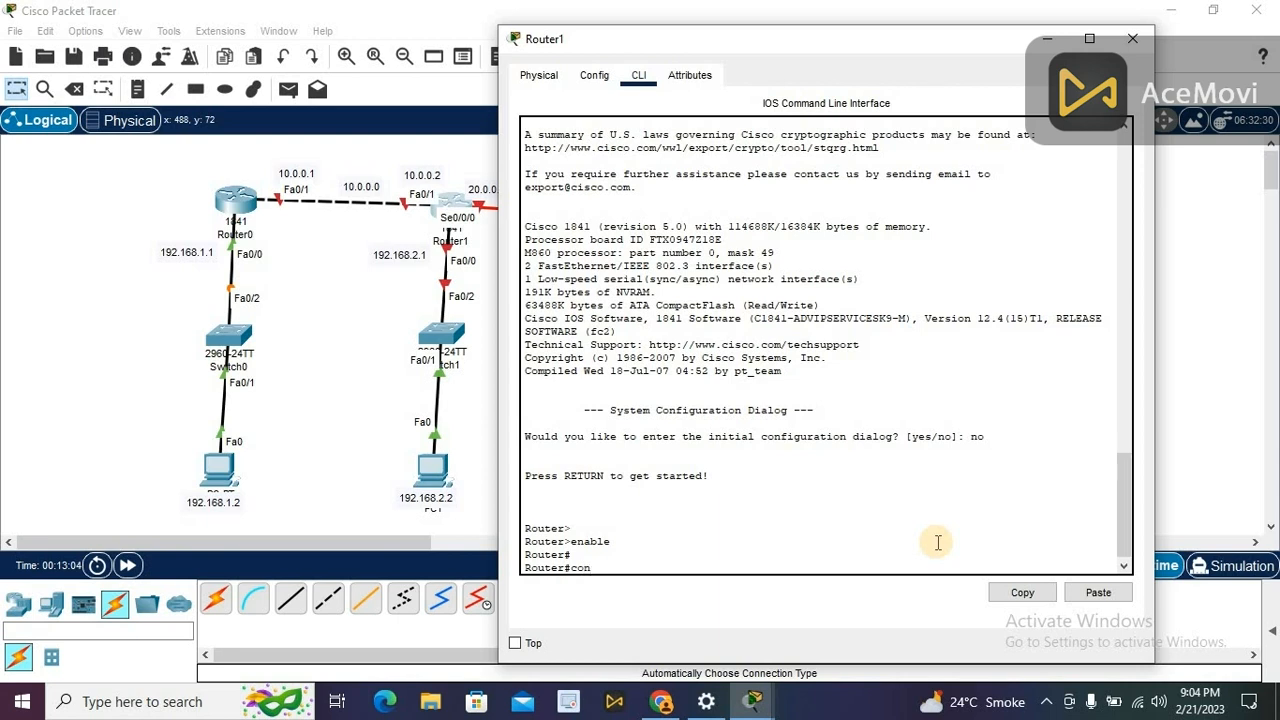
{"action": "type", "text": "fig t"}
{"action": "key", "text": "Return"}
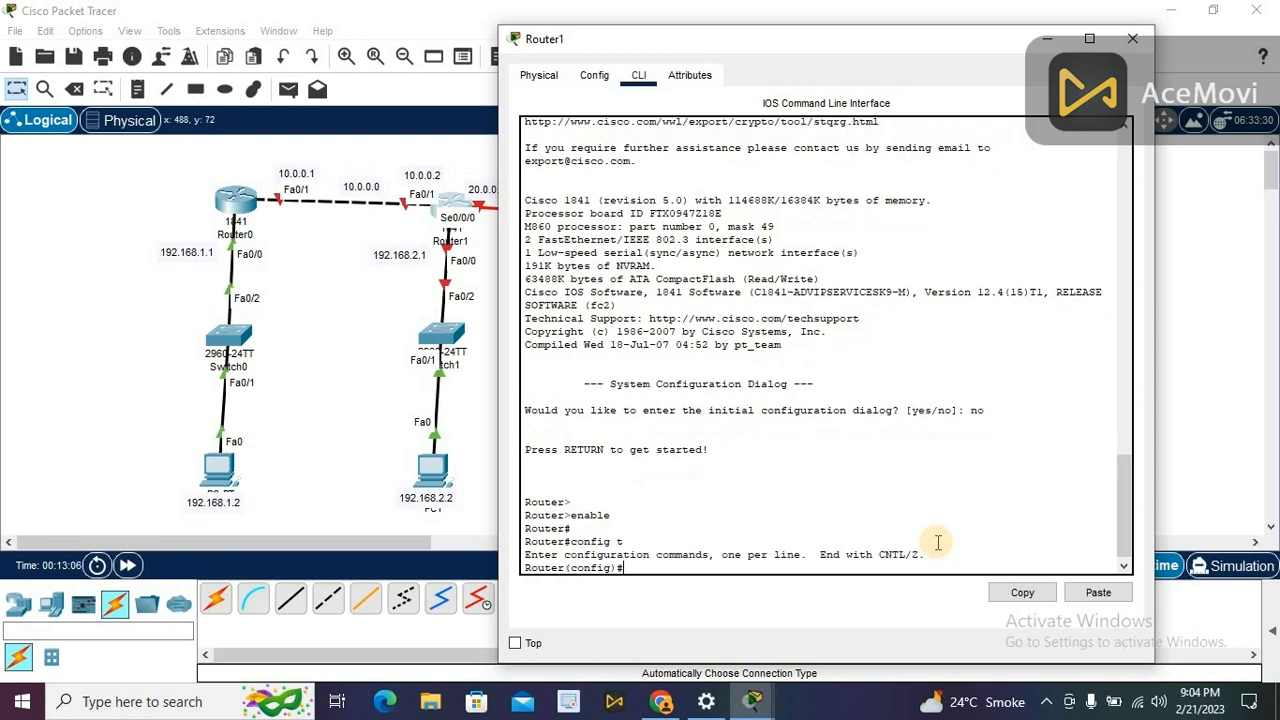
{"action": "key", "text": "Return"}
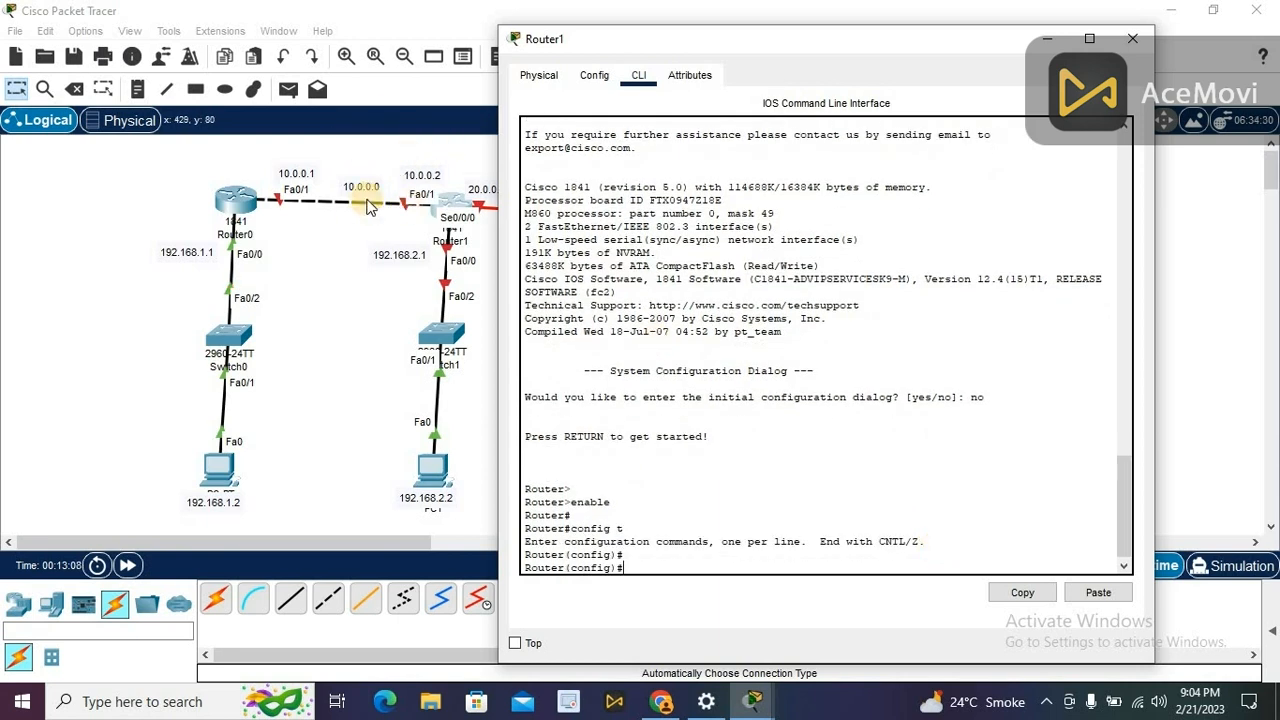
Step: Enter configuration mode for Router1's interface fastEthernet 0/1
{"action": "type", "text": "i"}
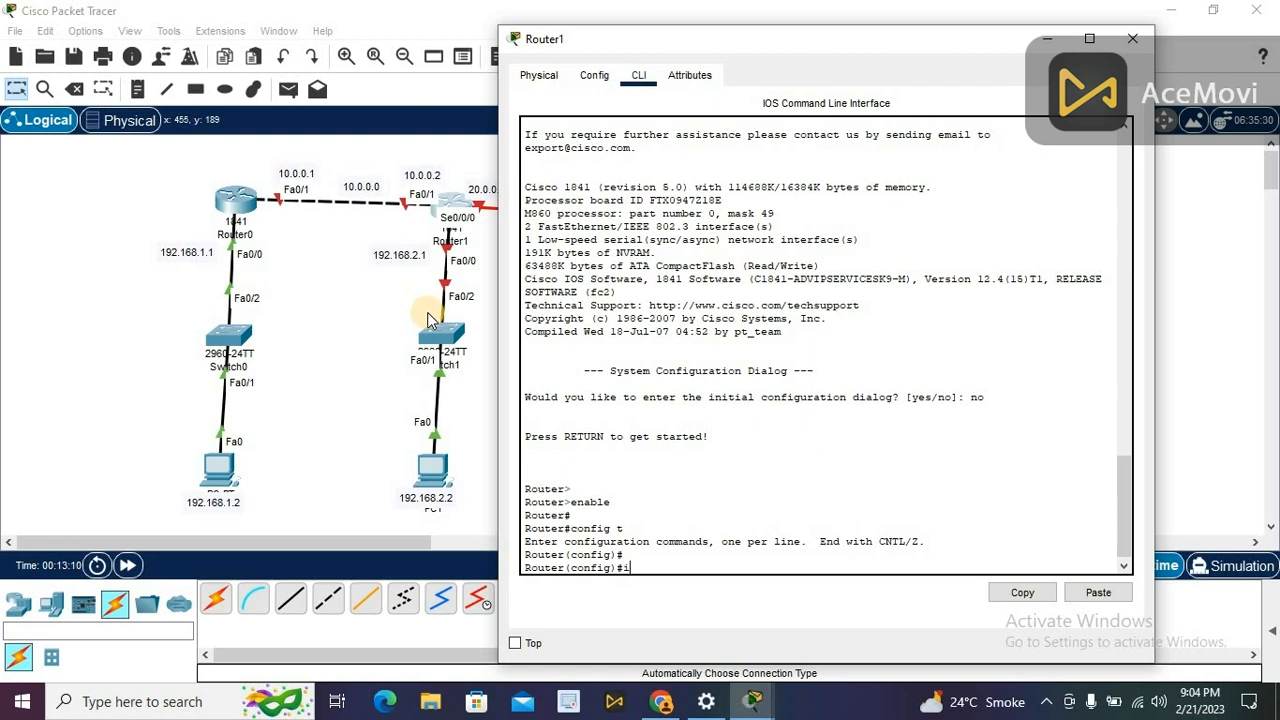
{"action": "type", "text": "nterface fastEthernet 0/1"}
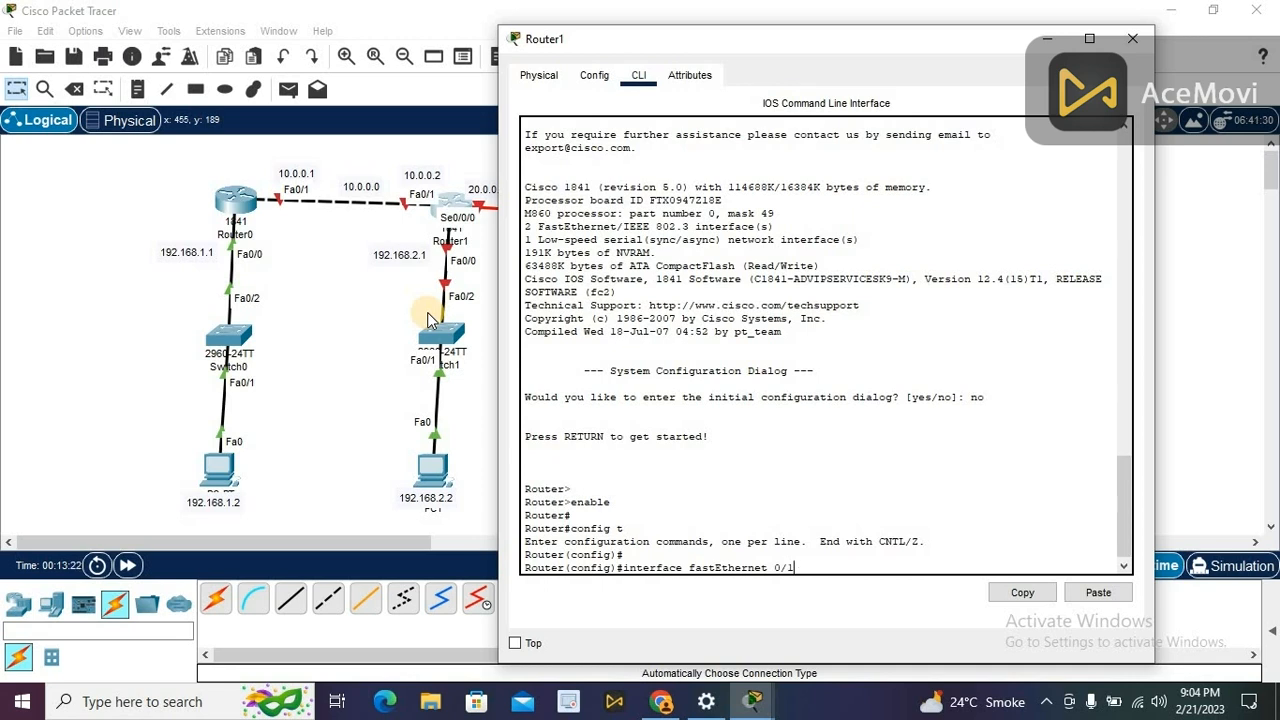
{"action": "key", "text": "Return"}
{"action": "key", "text": "Return"}
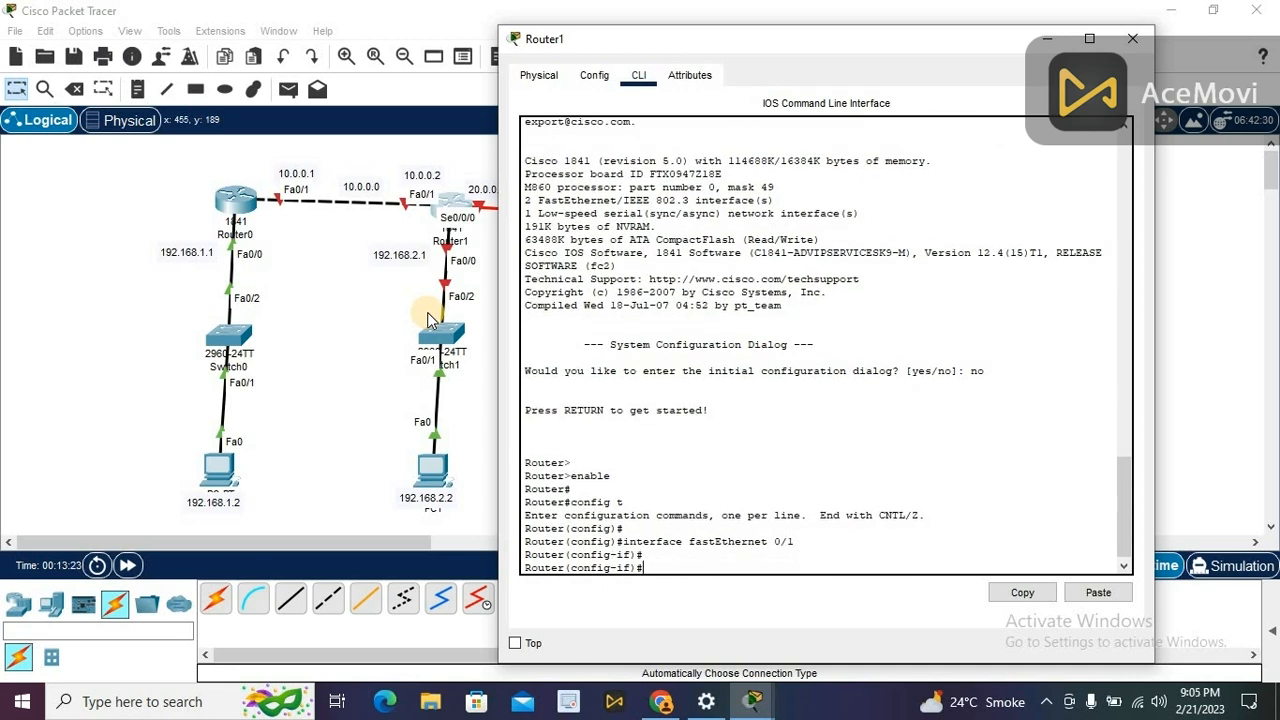
Step: Assign IP address 10.0.0.2 with mask 255.0.0.0 to Router1's fastEthernet 0/1 and enable it with no shutdown
{"action": "type", "text": "ip address"}
{"action": "type", "text": "10.0.0.2 255.0.0.0"}
{"action": "key", "text": "Return"}
{"action": "key", "text": "Return"}
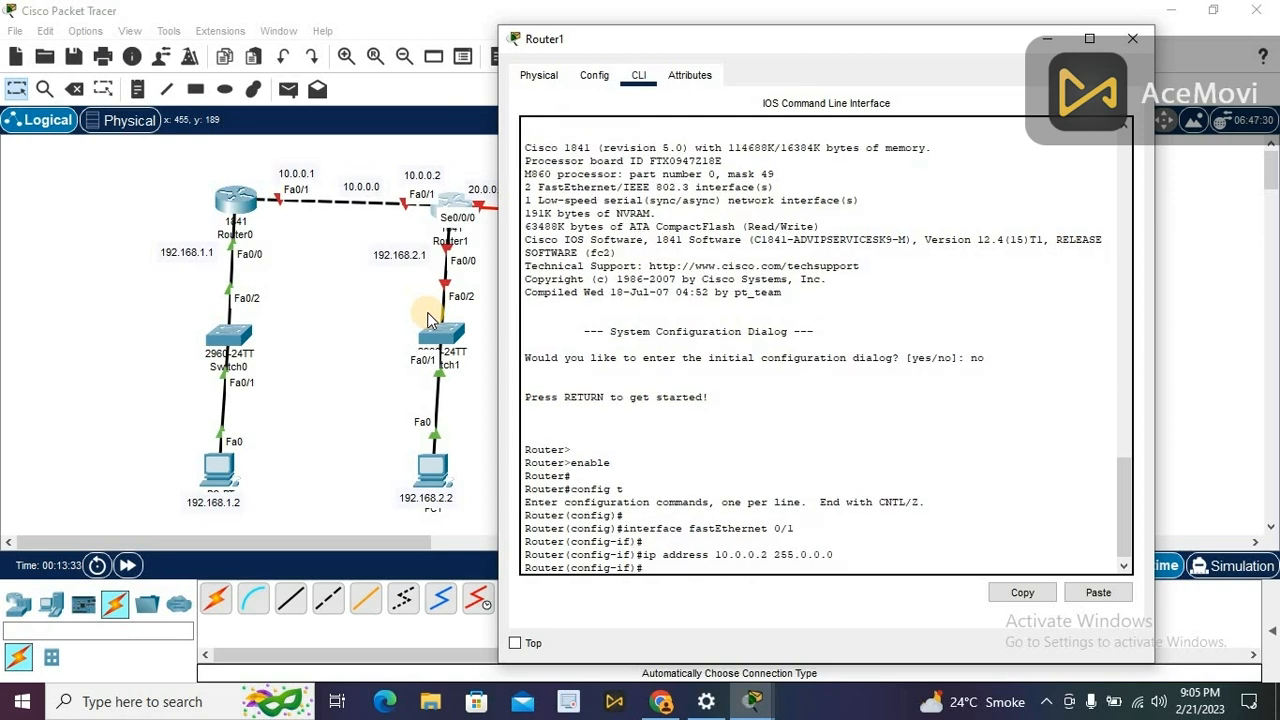
{"action": "type", "text": "no"}
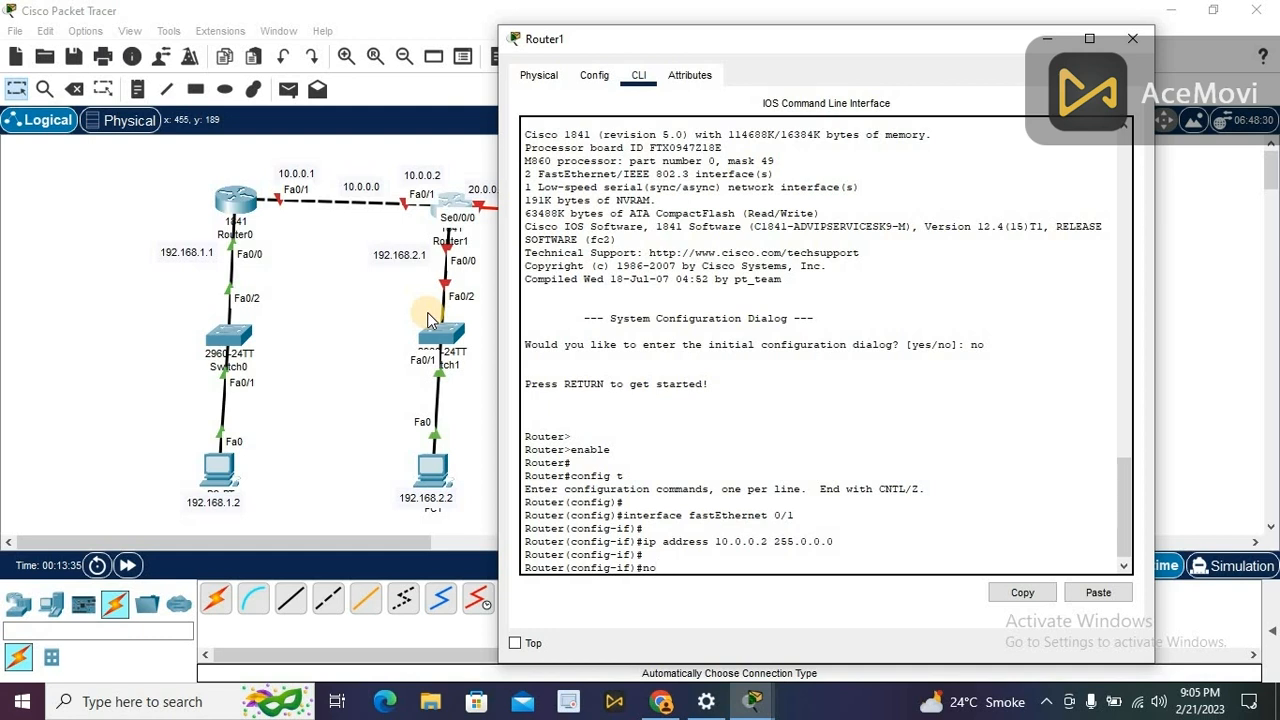
{"action": "type", "text": " shutdown"}
{"action": "key", "text": "Return"}
{"action": "key", "text": "Return"}
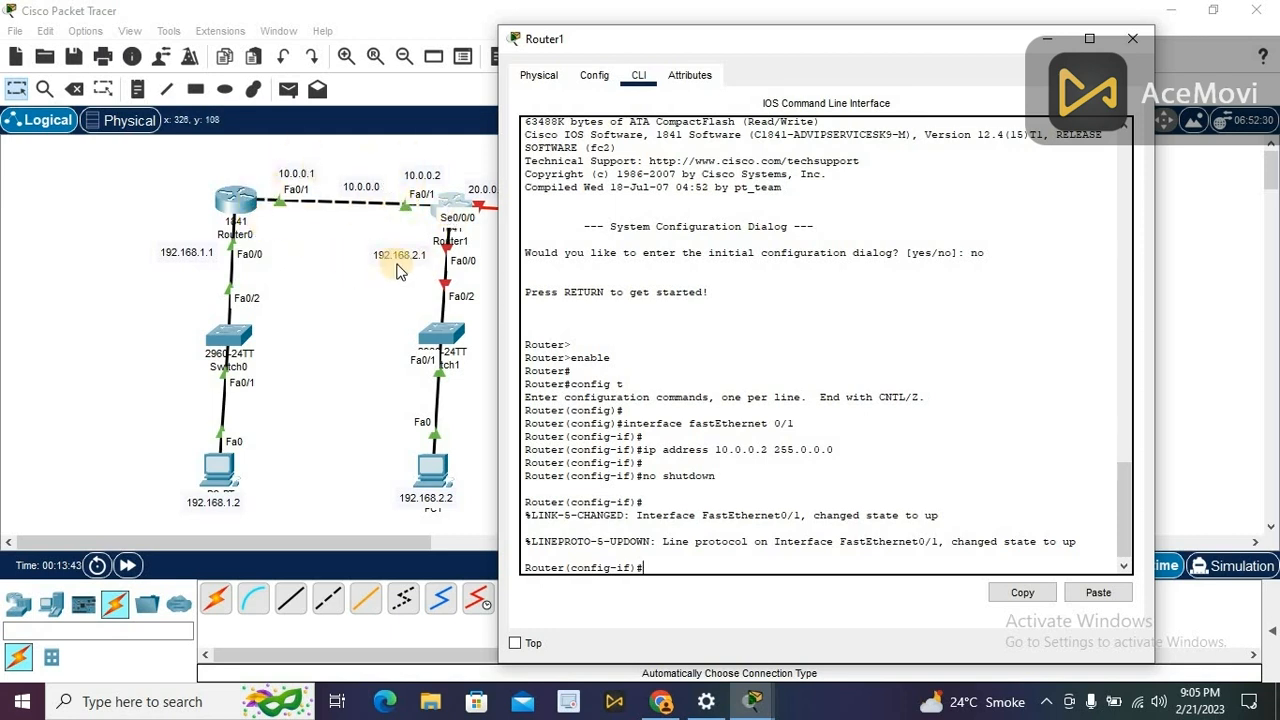
Step: Try to switch to configuring Router1's interface fastEthernet 0/0
{"action": "type", "text": "interface fastEther"}
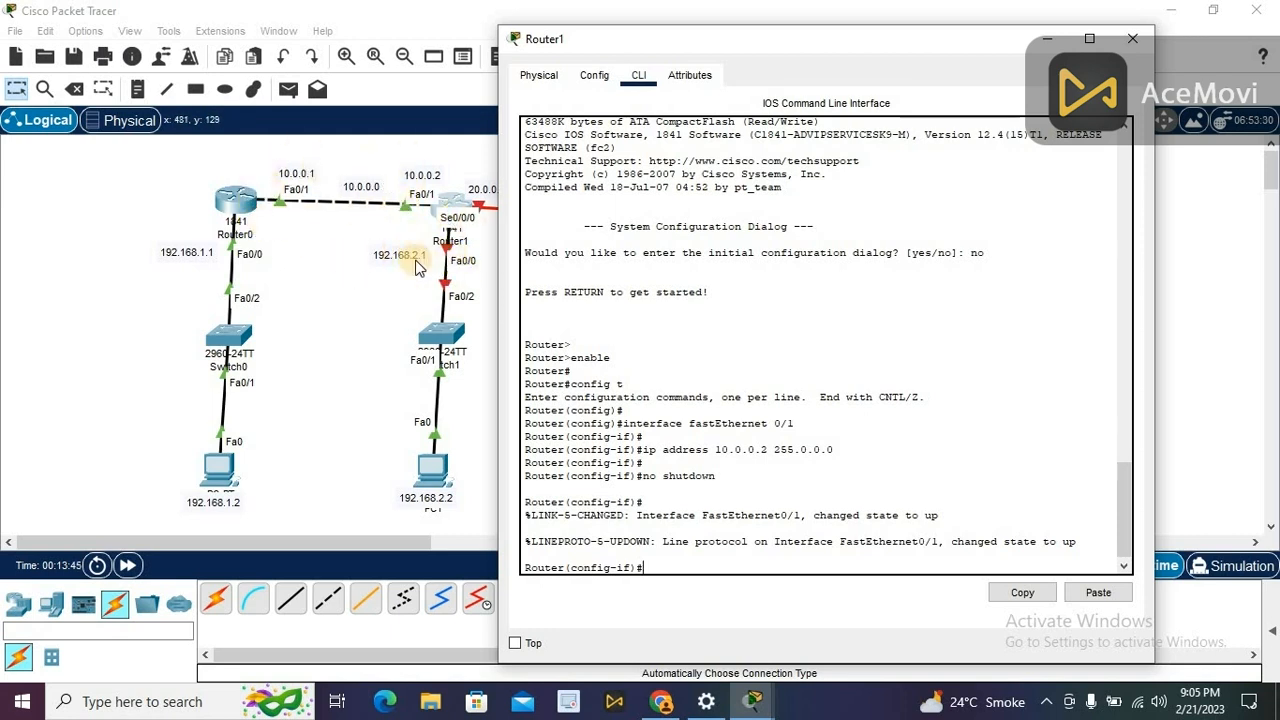
{"action": "type", "text": "net 0/0"}
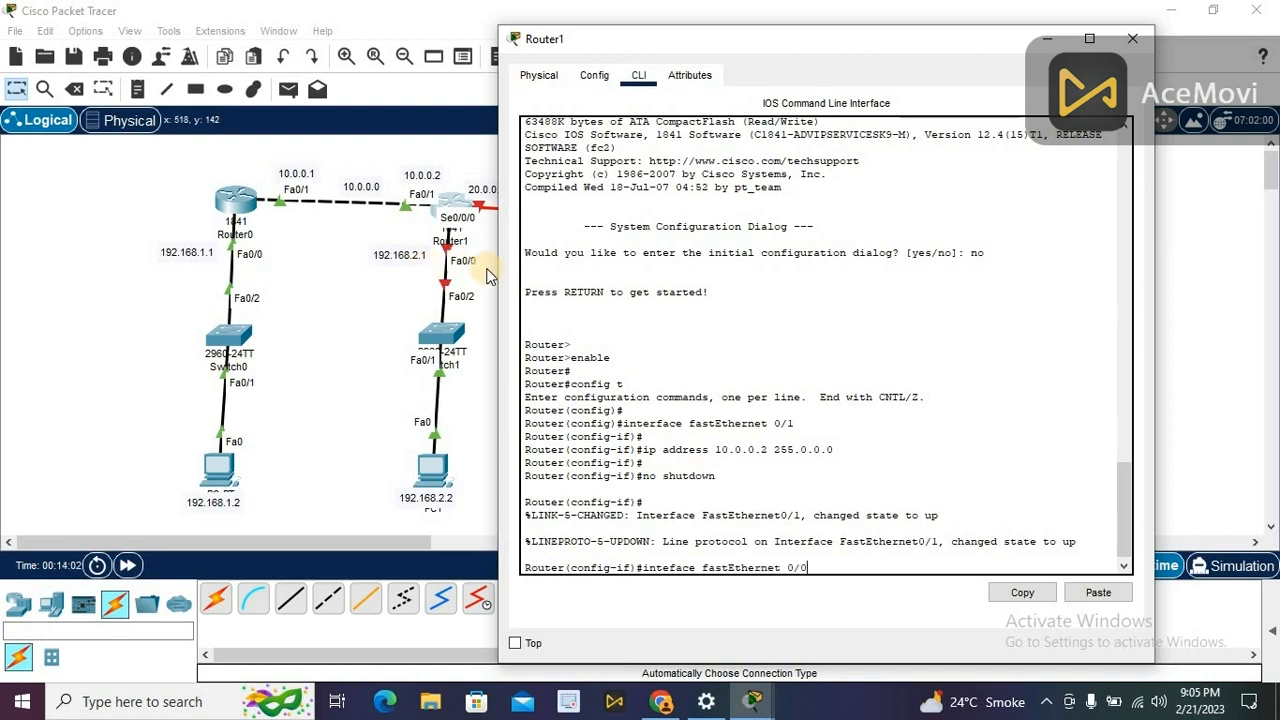
{"action": "key", "text": "Return"}
{"action": "key", "text": "Return"}
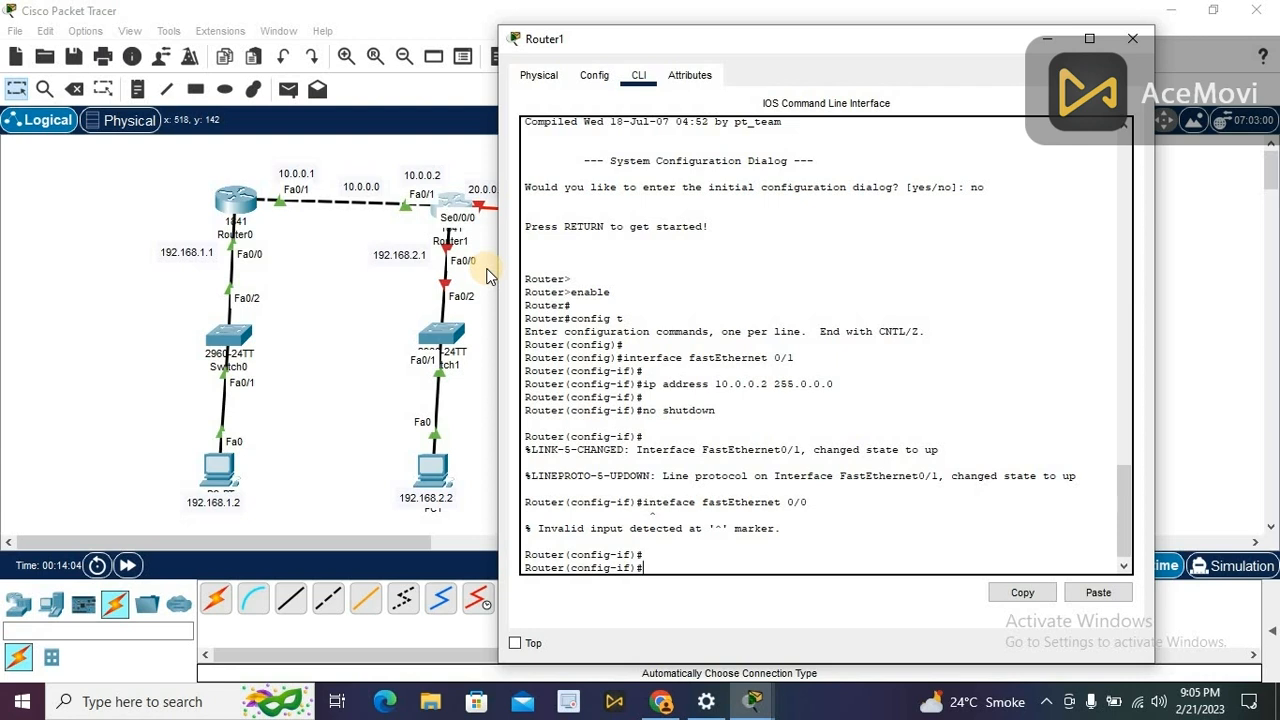
Step: Enter configuration mode for Router1's interface fastEthernet 0/0 using the corrected interface command
{"action": "key", "text": "Up"}
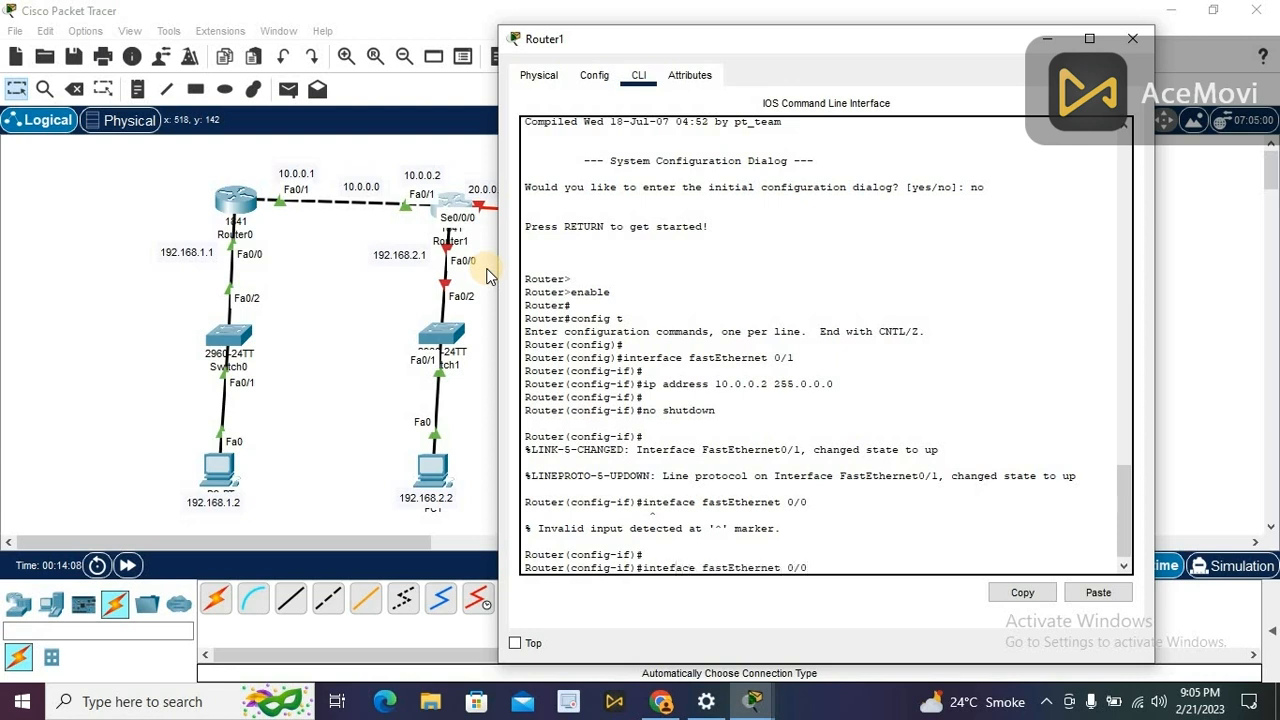
{"action": "type", "text": "r"}
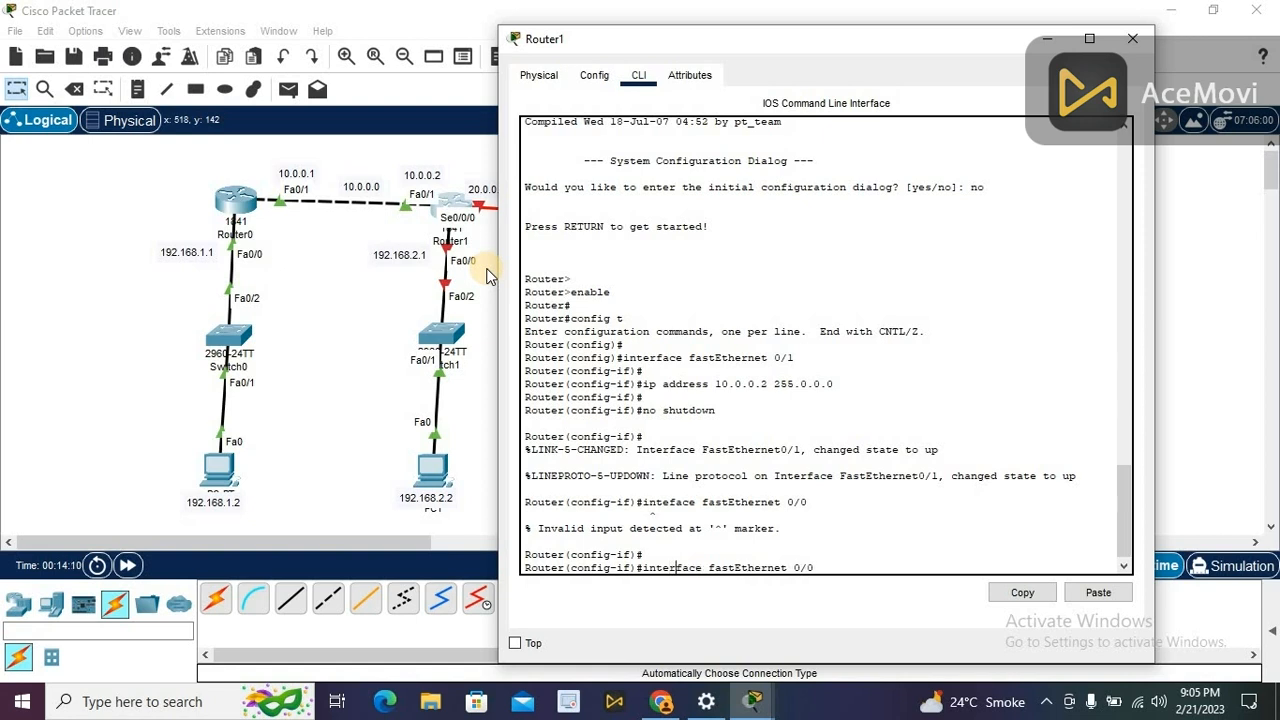
{"action": "key", "text": "Return"}
{"action": "key", "text": "Return"}
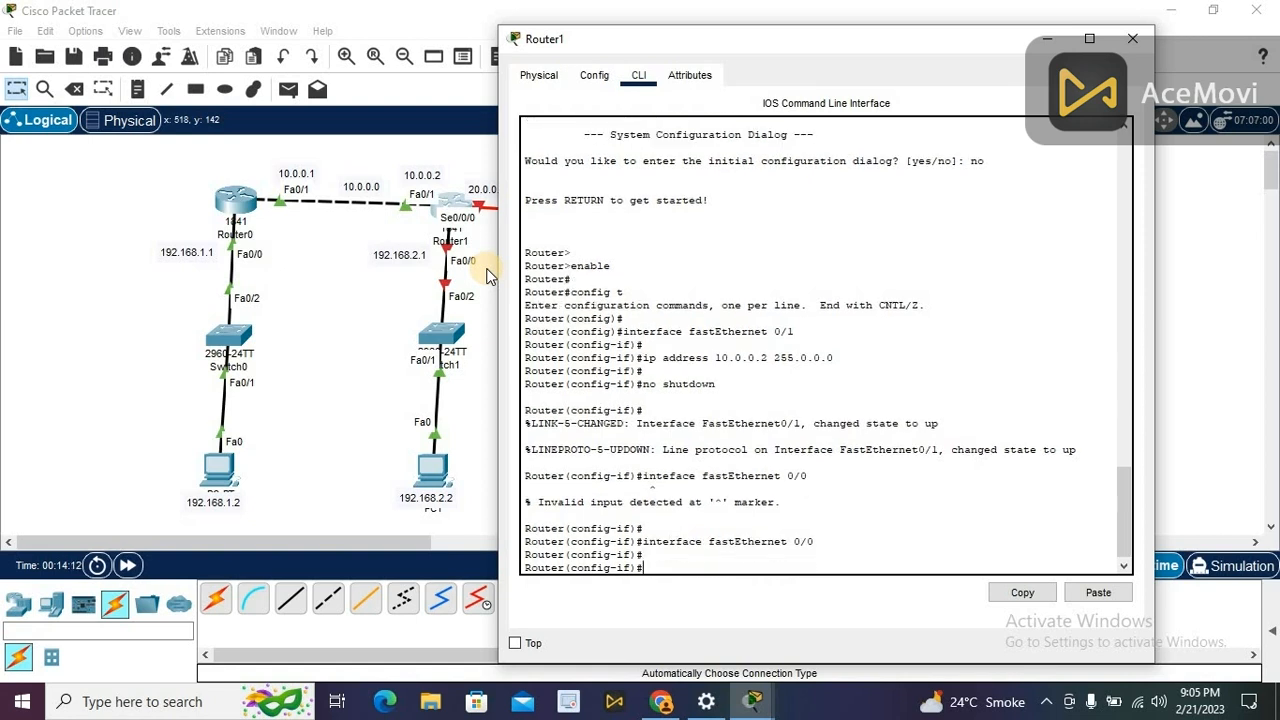
Step: Assign IP address 192.168.2.1 with mask 255.255.255.0 to Router1's fastEthernet 0/0
{"action": "type", "text": "pi"}
{"action": "key", "text": "BackSpace"}
{"action": "key", "text": "BackSpace"}
{"action": "key", "text": "BackSpace"}
{"action": "type", "text": "ip address"}
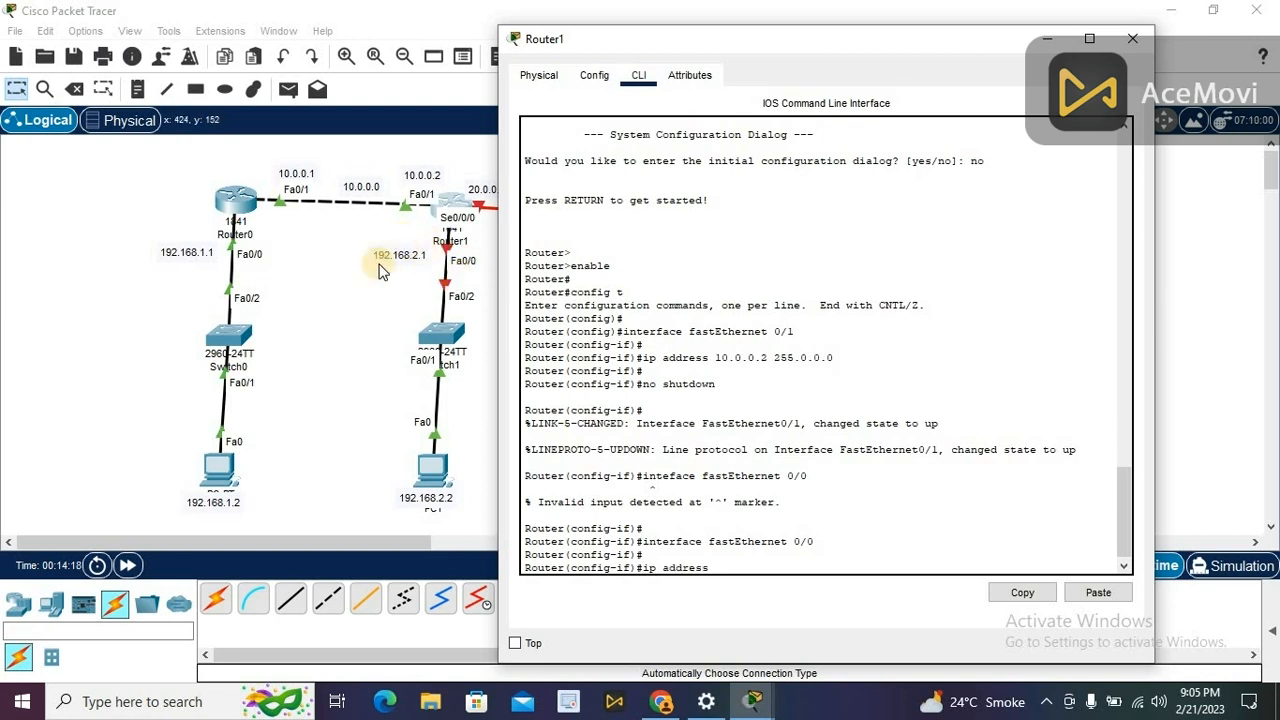
{"action": "type", "text": " 192"}
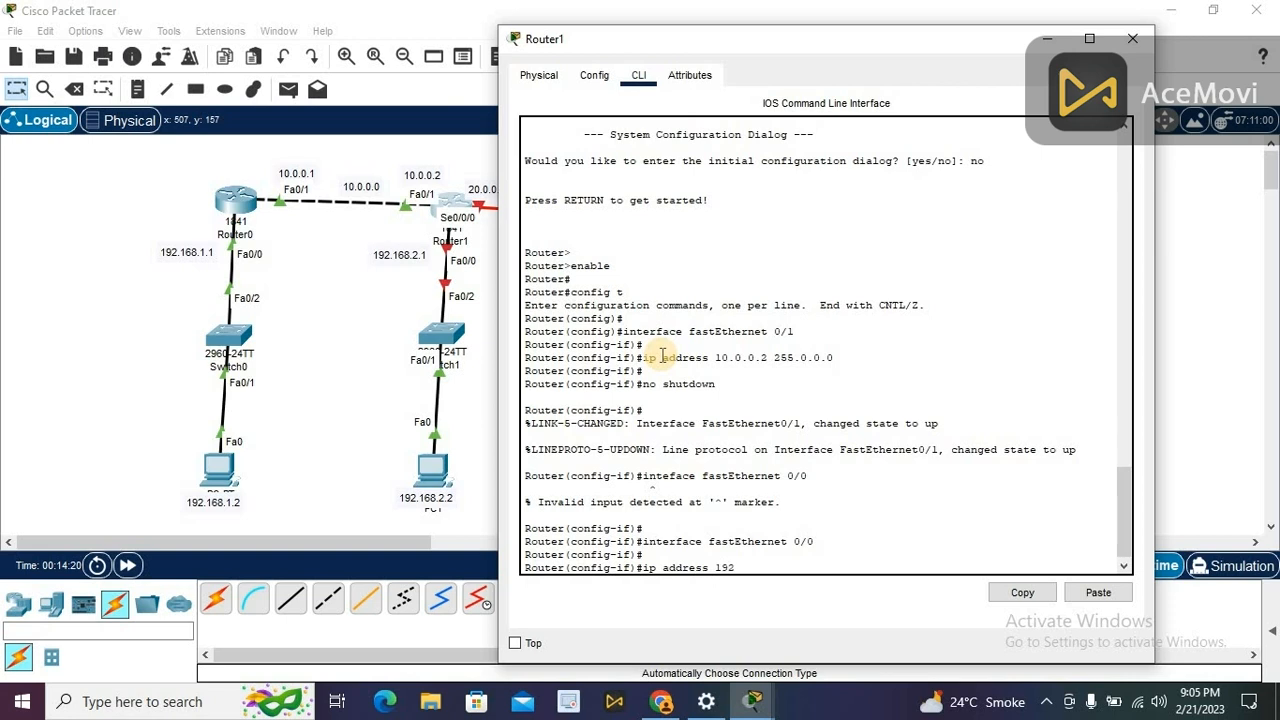
{"action": "type", "text": ".168.2.1"}
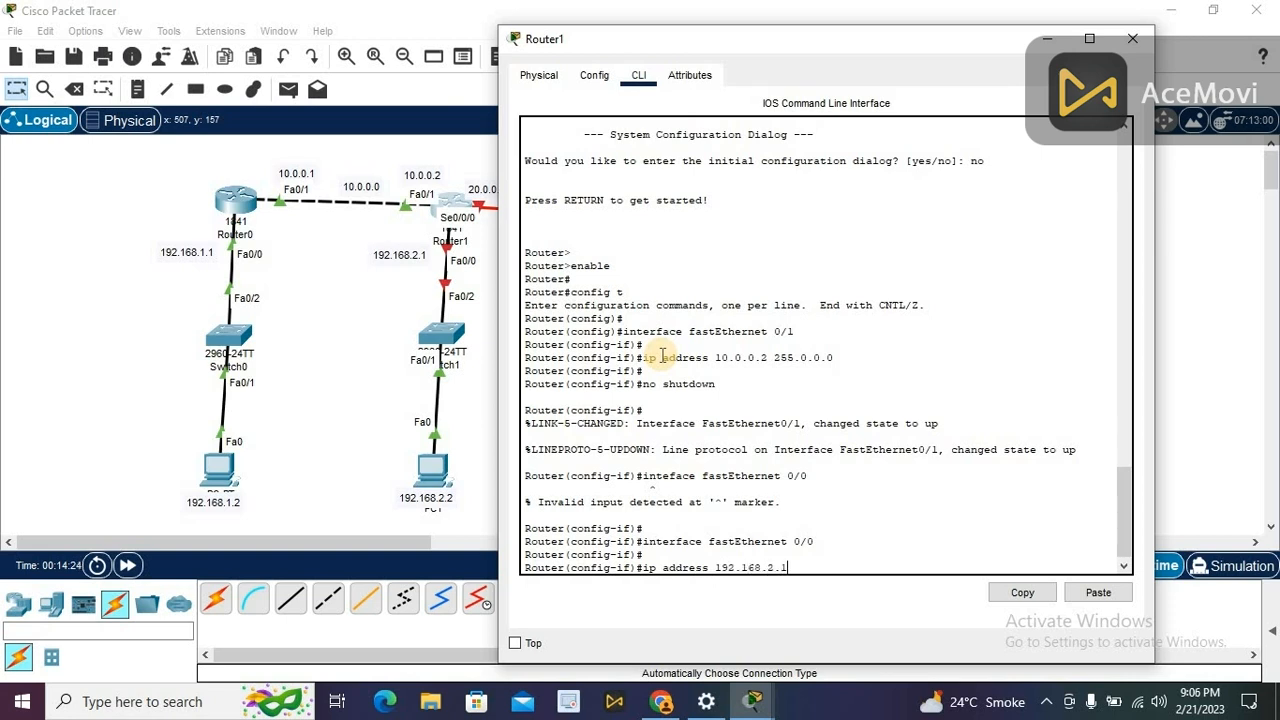
{"action": "type", "text": " 255.255.255.0"}
{"action": "key", "text": "Return"}
{"action": "key", "text": "Return"}
{"action": "key", "text": "Return"}
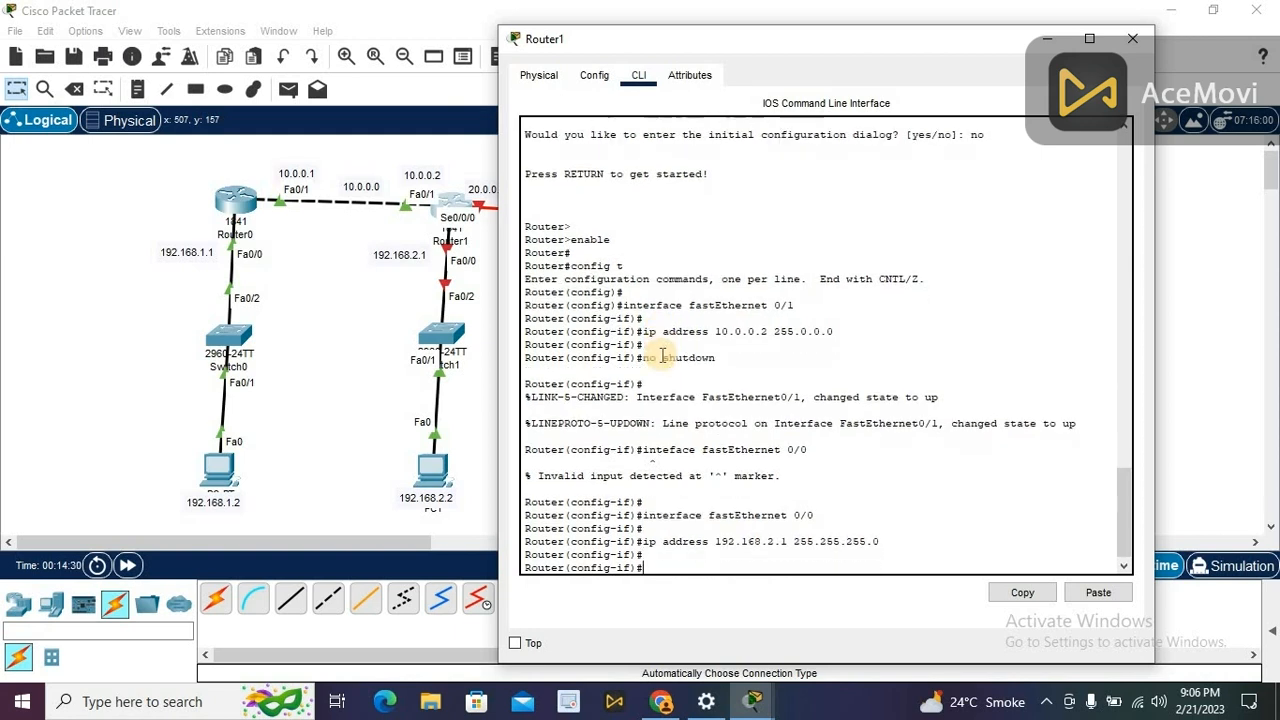
Step: Enable Router1's fastEthernet 0/0 interface with no shutdown
{"action": "type", "text": "no shutd"}
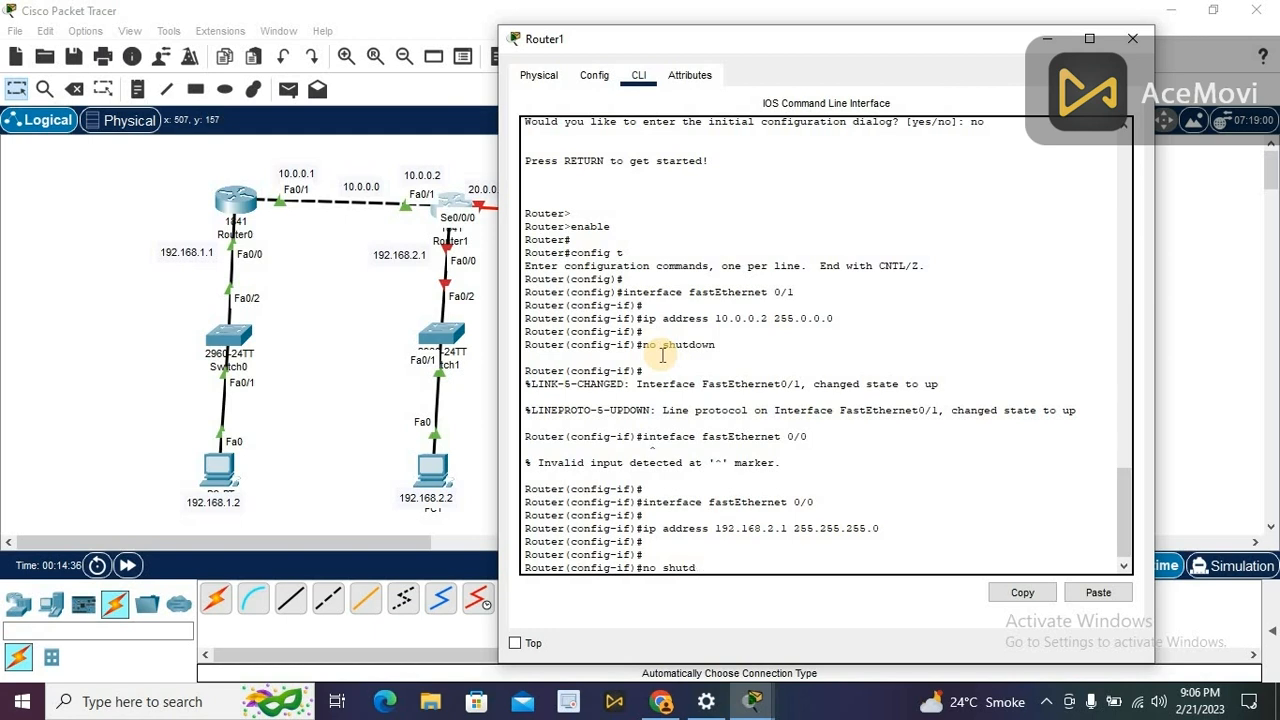
{"action": "type", "text": "own"}
{"action": "key", "text": "Return"}
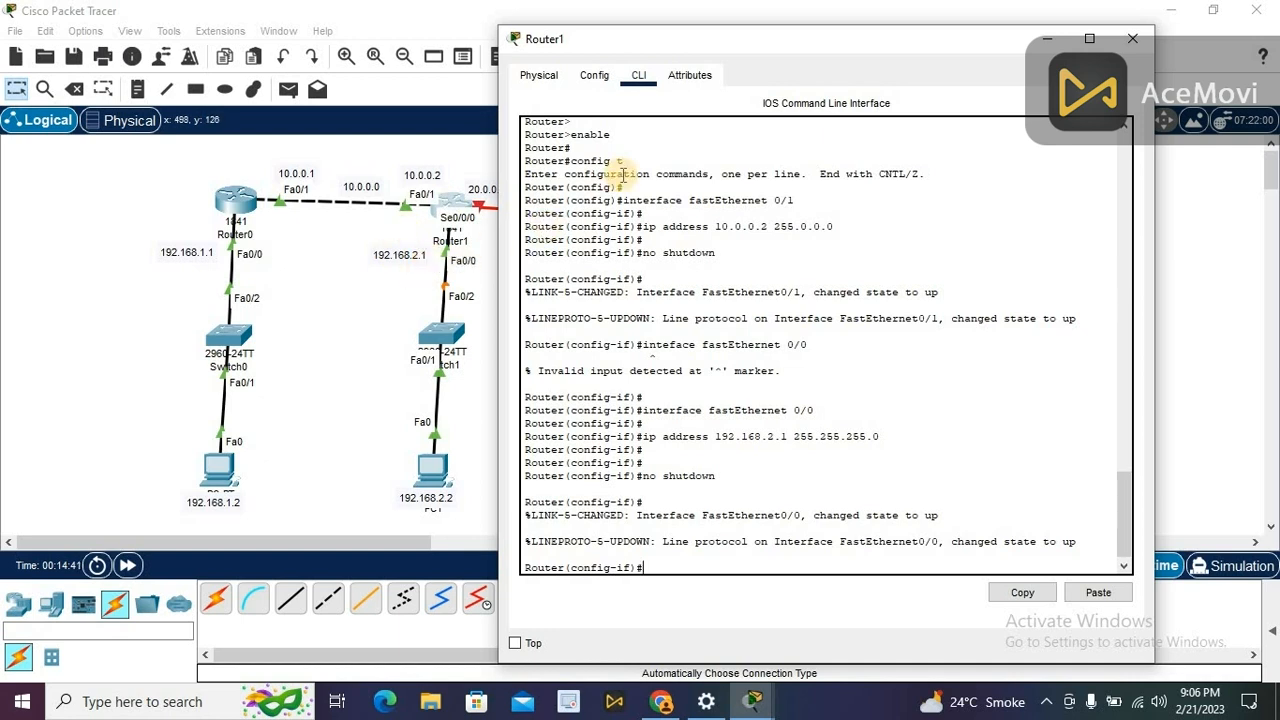
Step: Move Router1's window clear of the serial link's labels and enter configuration mode for its interface serial 0/0/0
{"action": "left_click_drag", "start_coordinate": [703, 44], "coordinate": [797, 40]}
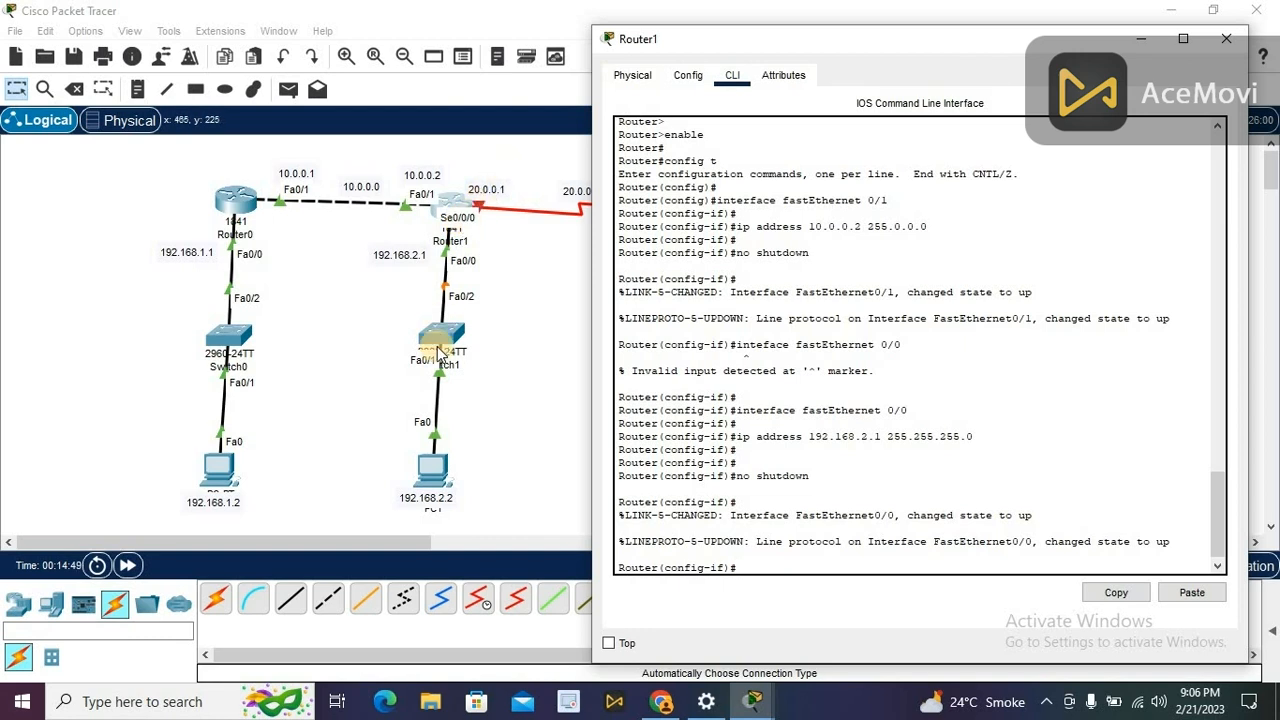
{"action": "type", "text": "interfcae serial 0/0/0/"}
{"action": "key", "text": "Return"}
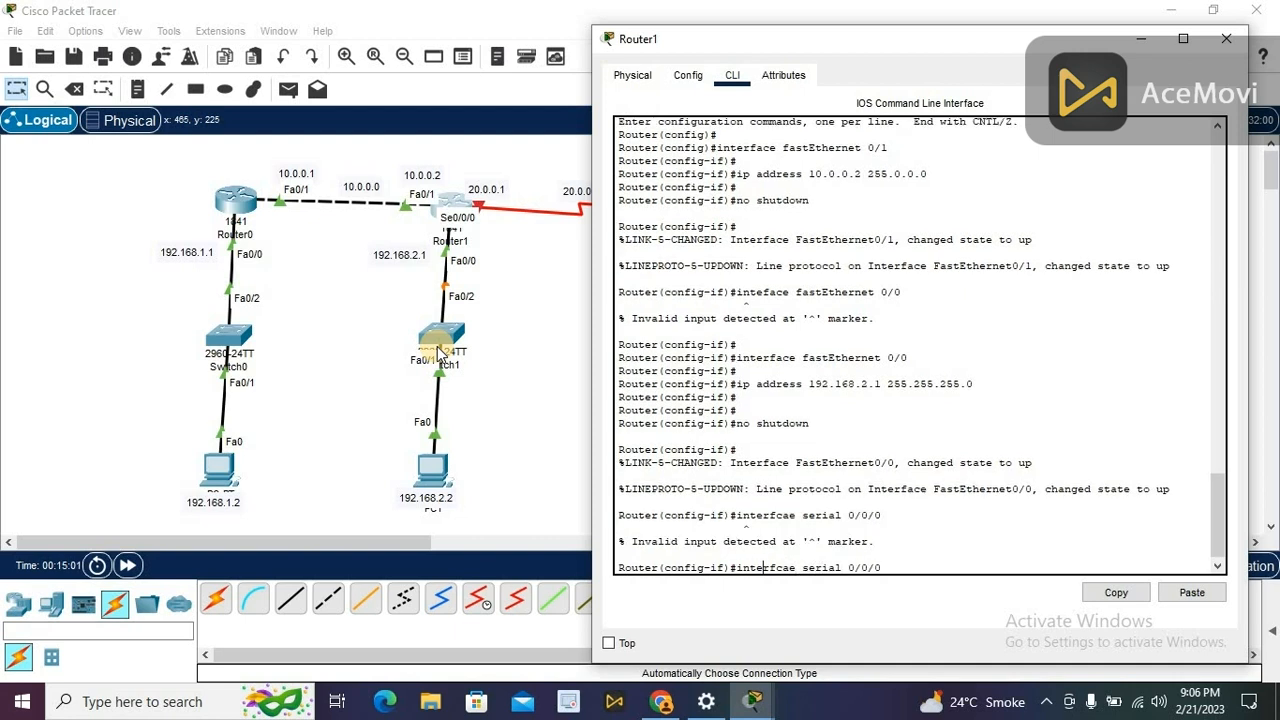
{"action": "key", "text": "BackSpace"}
{"action": "key", "text": "BackSpace"}
{"action": "type", "text": "ac"}
{"action": "key", "text": "Return"}
{"action": "key", "text": "Return"}
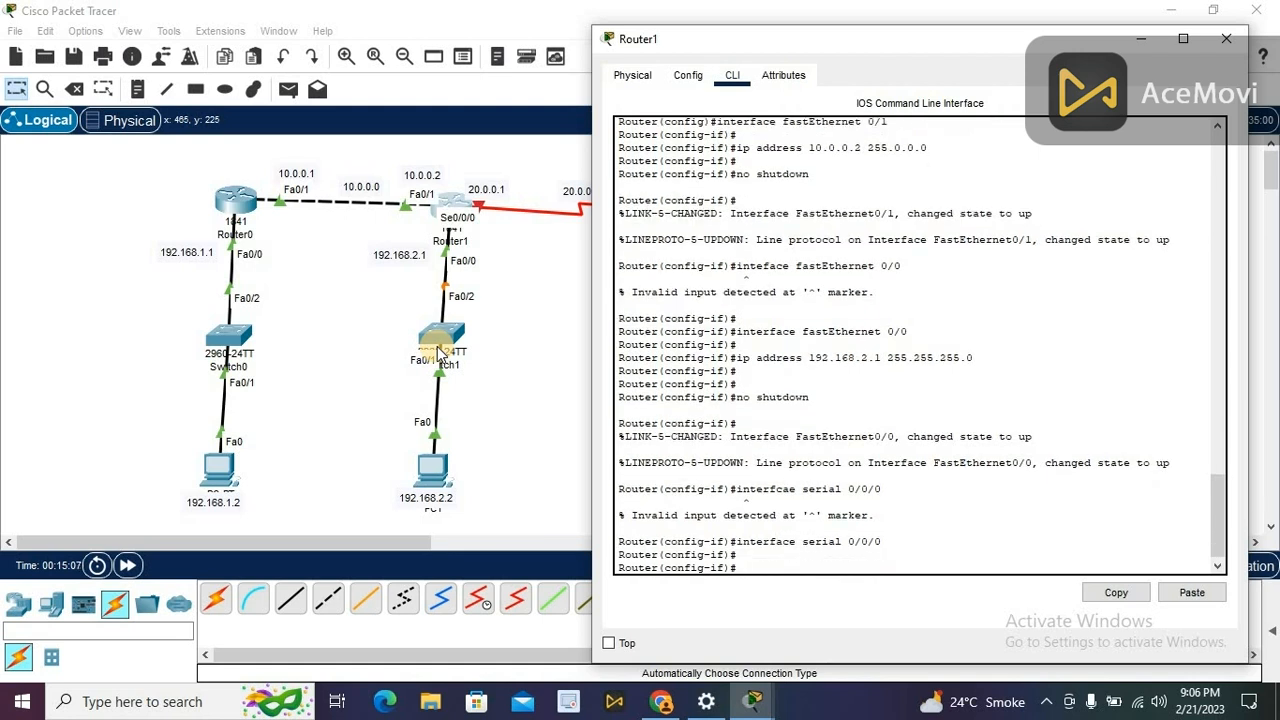
Step: Assign IP address 20.0.0.1 with mask 255.0.0.0 to Router1's serial 0/0/0 and enable it with no shutdown
{"action": "type", "text": "pip address"}
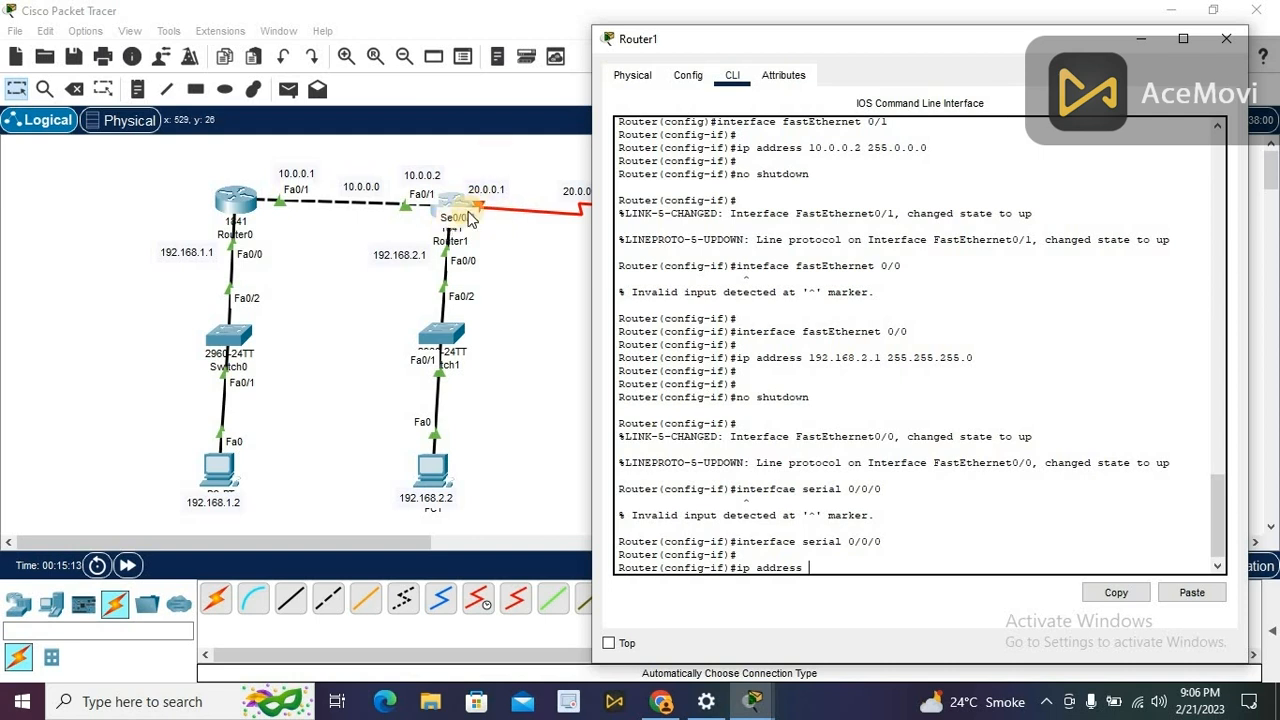
{"action": "type", "text": " 20.0"}
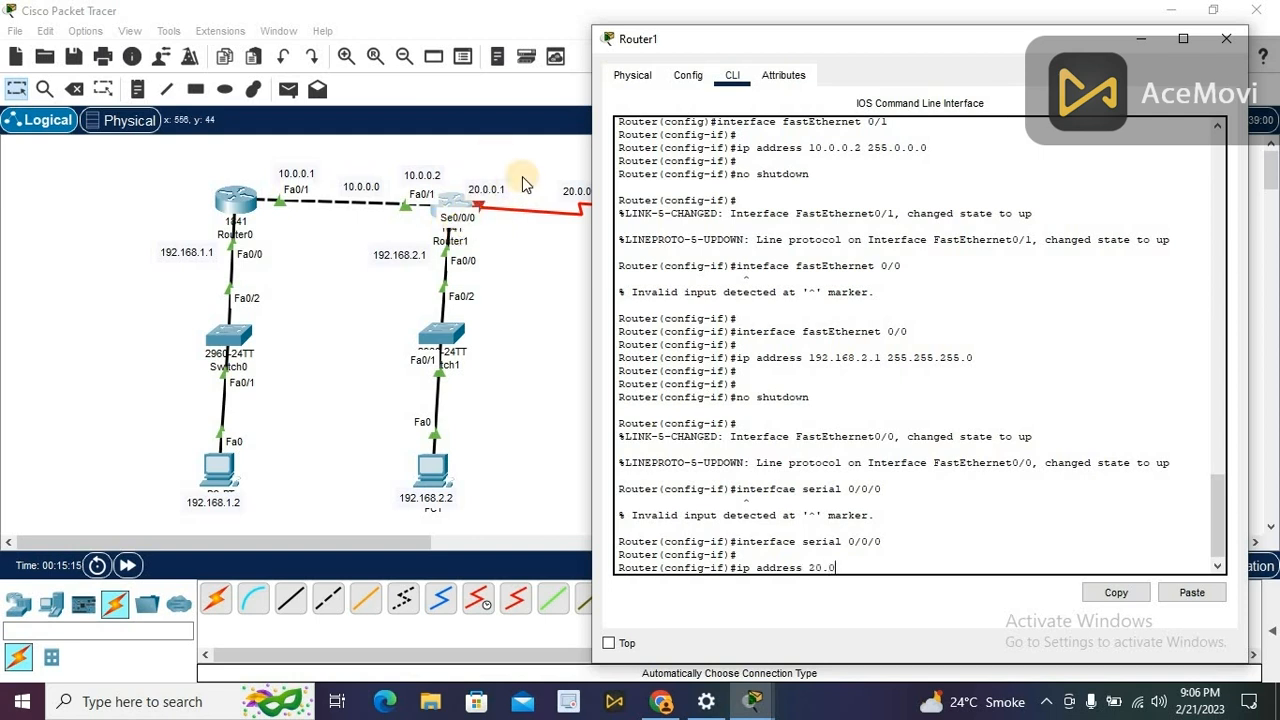
{"action": "type", "text": ".0.1 255.0.0.0"}
{"action": "key", "text": "Return"}
{"action": "key", "text": "Return"}
{"action": "type", "text": "no shu"}
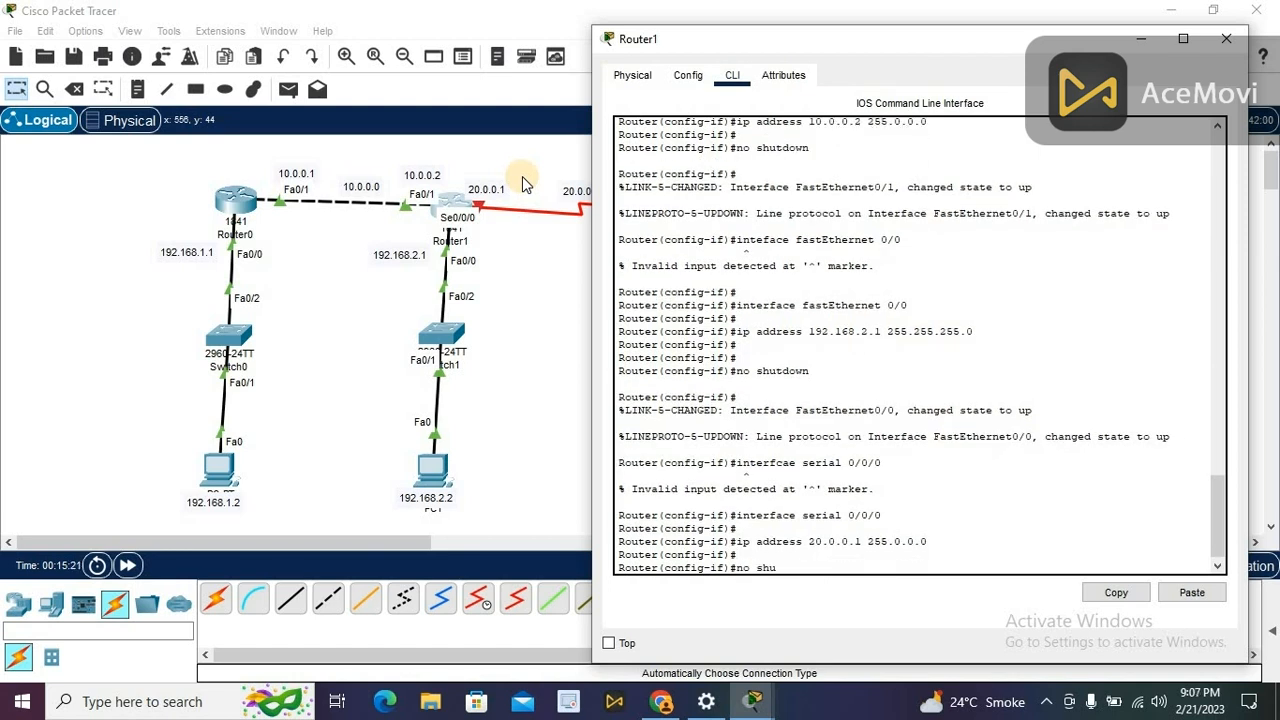
{"action": "type", "text": "tdown"}
{"action": "key", "text": "Return"}
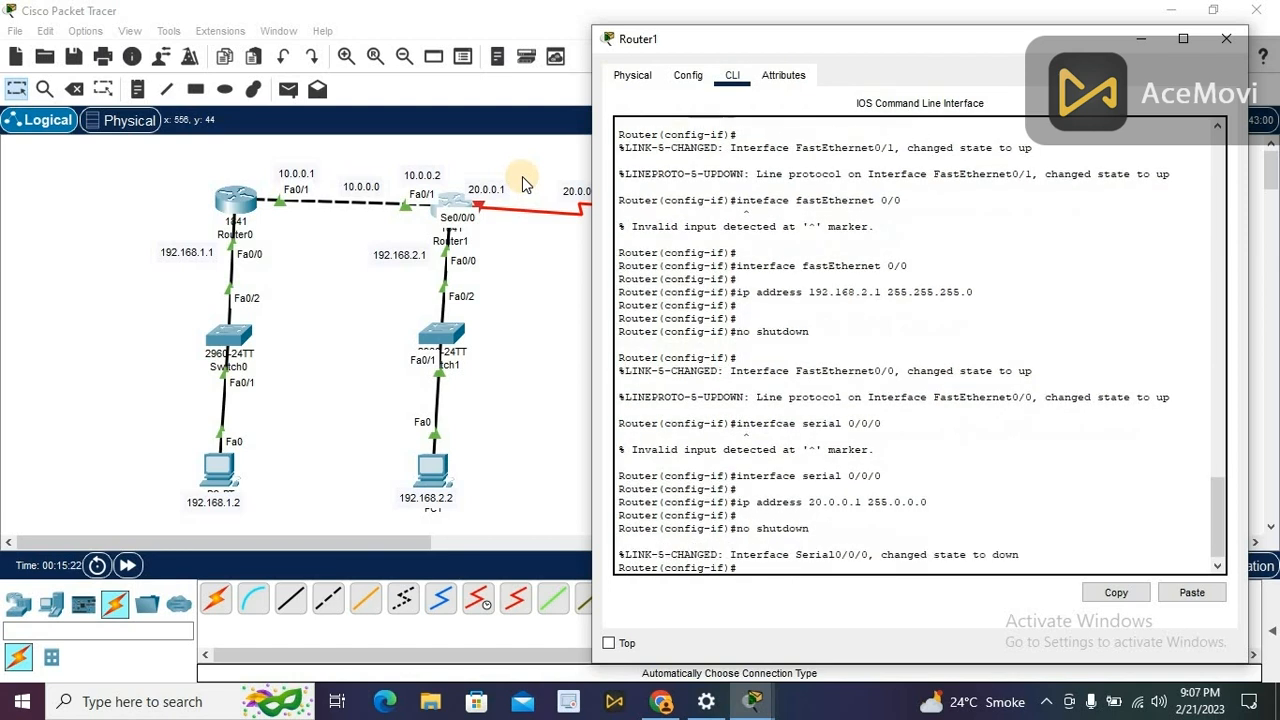
{"action": "key", "text": "Return"}
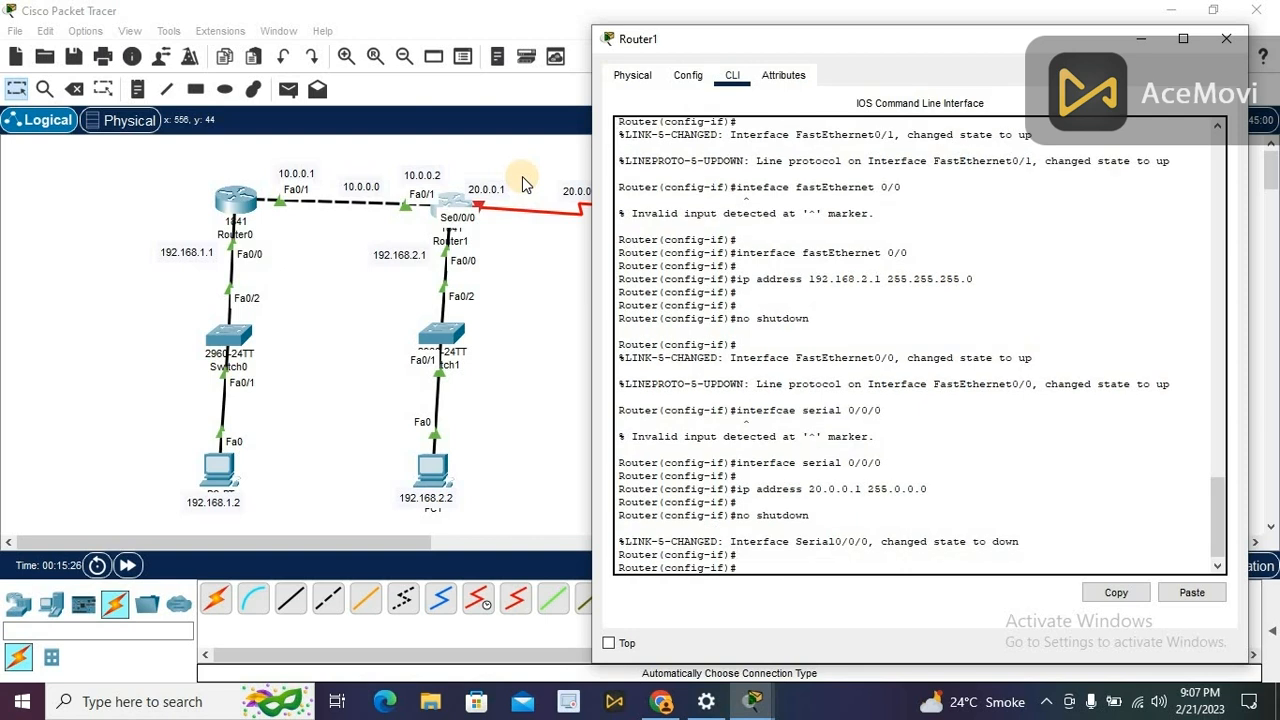
Step: Exit interface configuration mode on Router1 and close its window
{"action": "type", "text": "exit"}
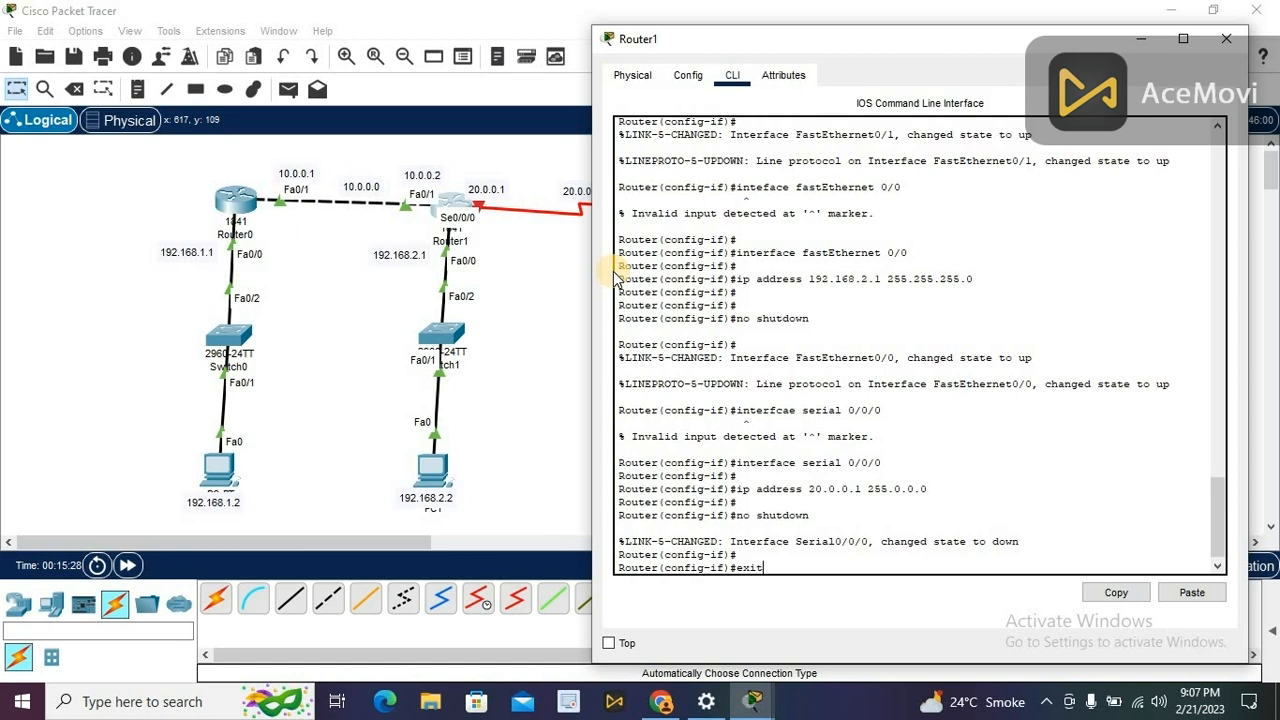
{"action": "key", "text": "Return"}
{"action": "key", "text": "Return"}
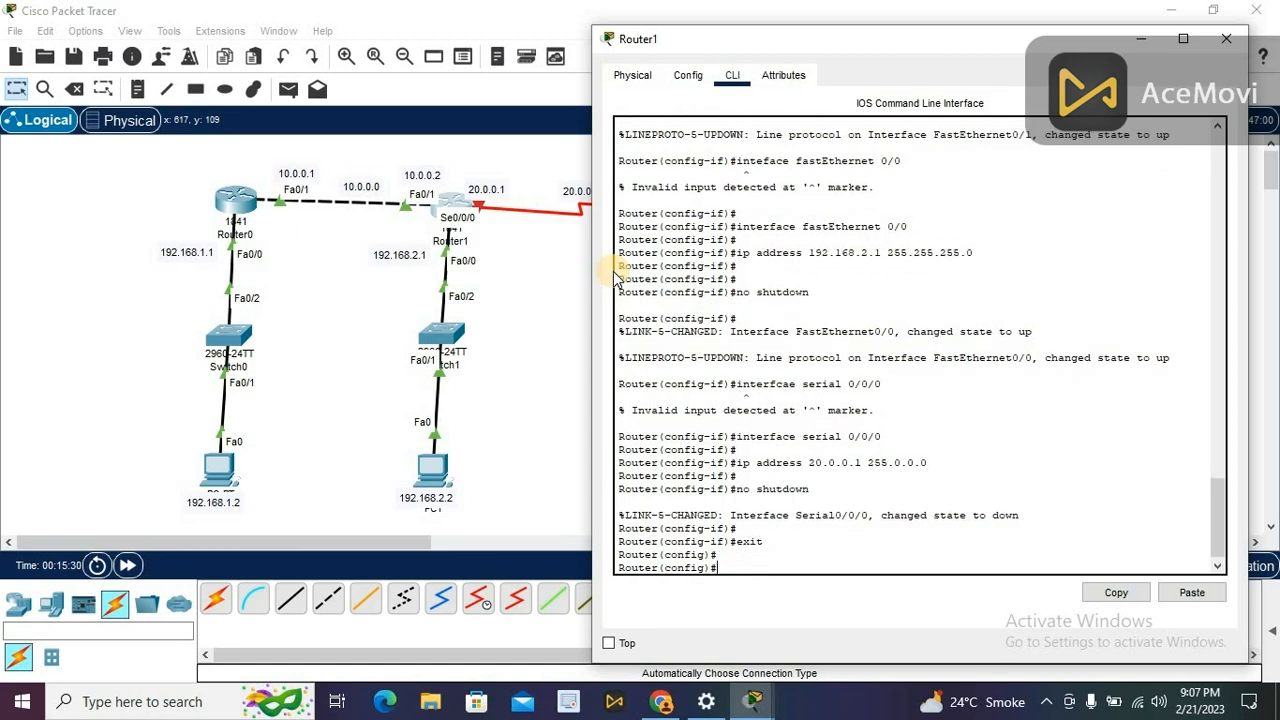
{"action": "left_click", "coordinate": [1224, 45]}
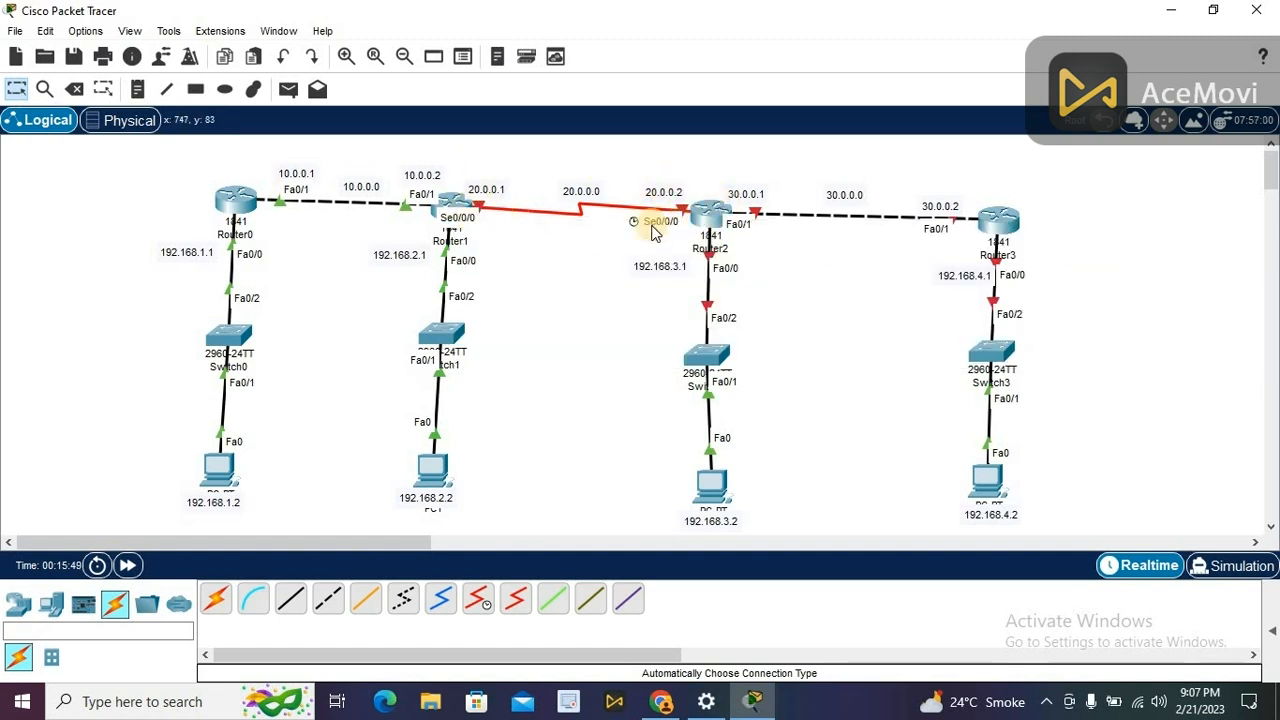
Step: Open Router2's command line interface and answer no to the initial configuration dialog
{"action": "left_click", "coordinate": [707, 216]}
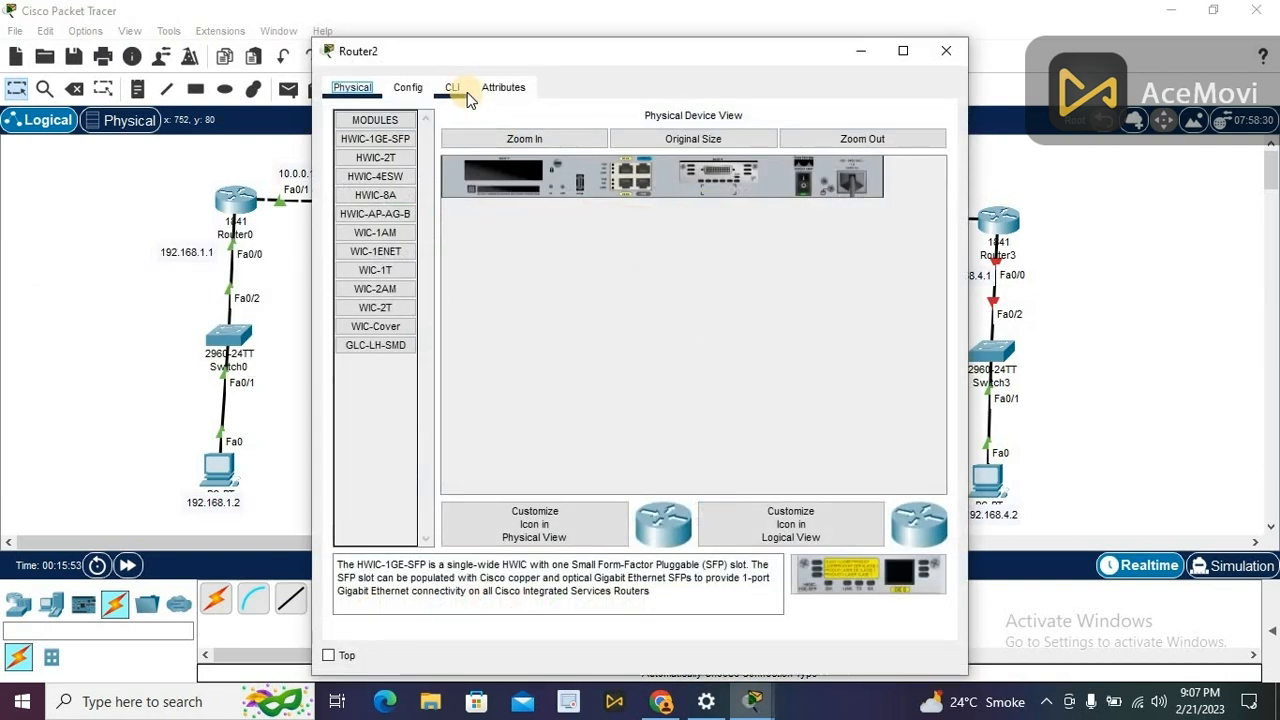
{"action": "left_click", "coordinate": [467, 92]}
{"action": "type", "text": "n"}
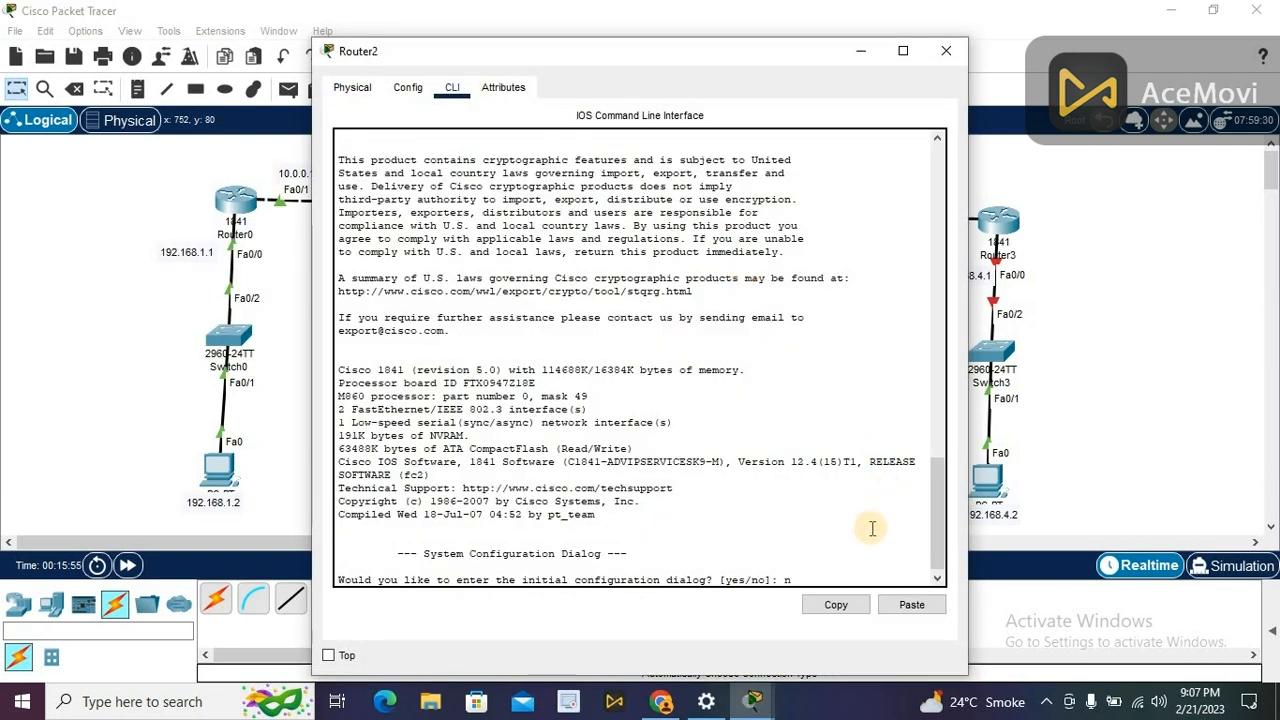
{"action": "type", "text": "o"}
{"action": "key", "text": "Return"}
{"action": "key", "text": "Return"}
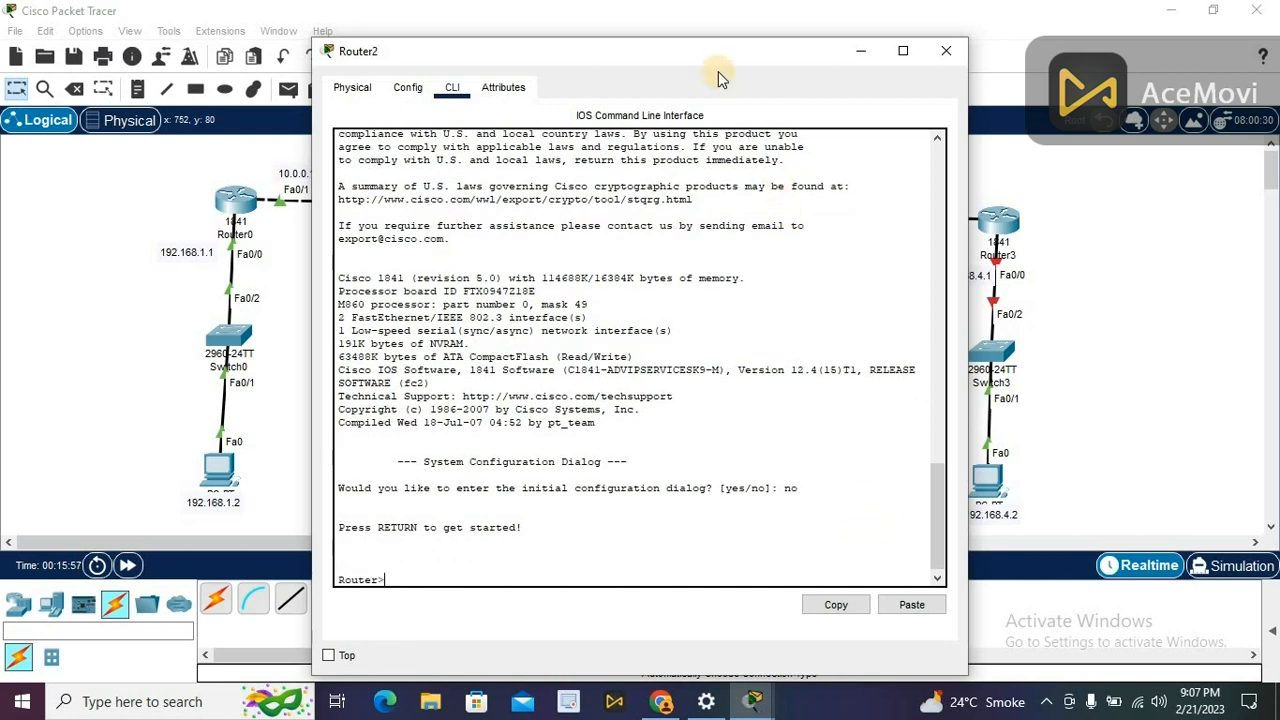
Step: Enter privileged mode with enable and global configuration mode with config t on Router2
{"action": "type", "text": "enable"}
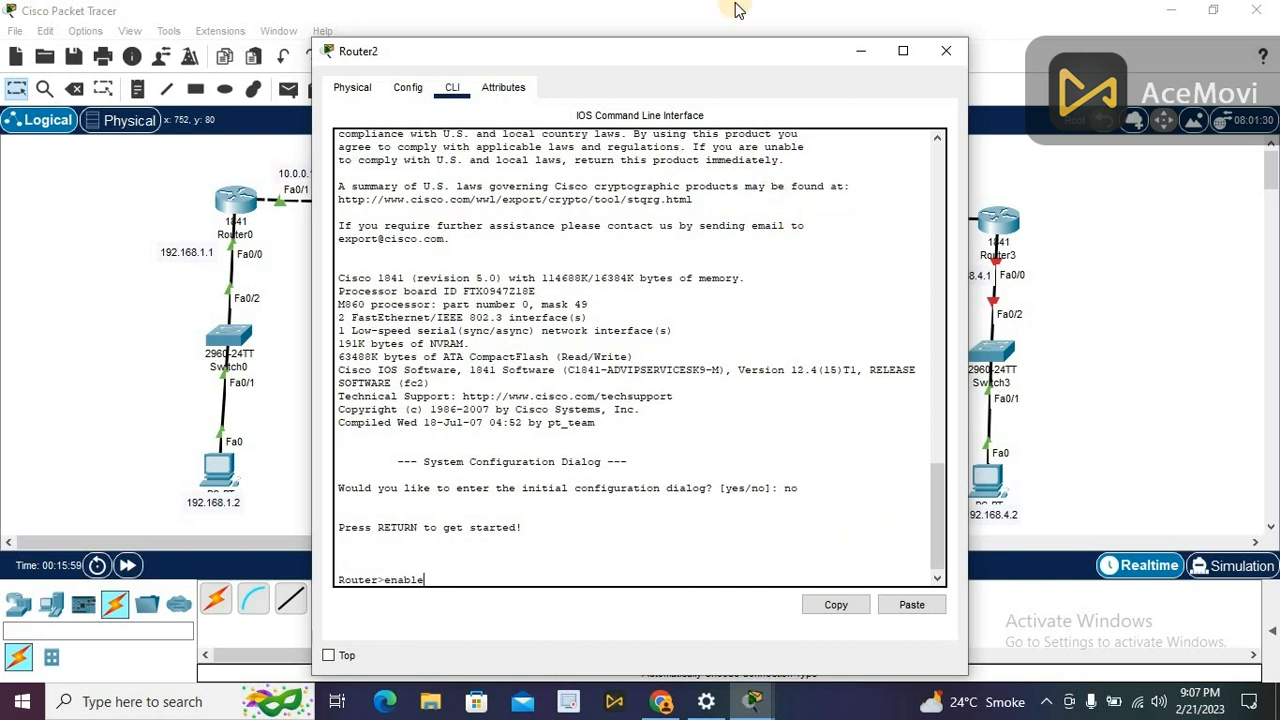
{"action": "key", "text": "Return"}
{"action": "key", "text": "Return"}
{"action": "type", "text": "c"}
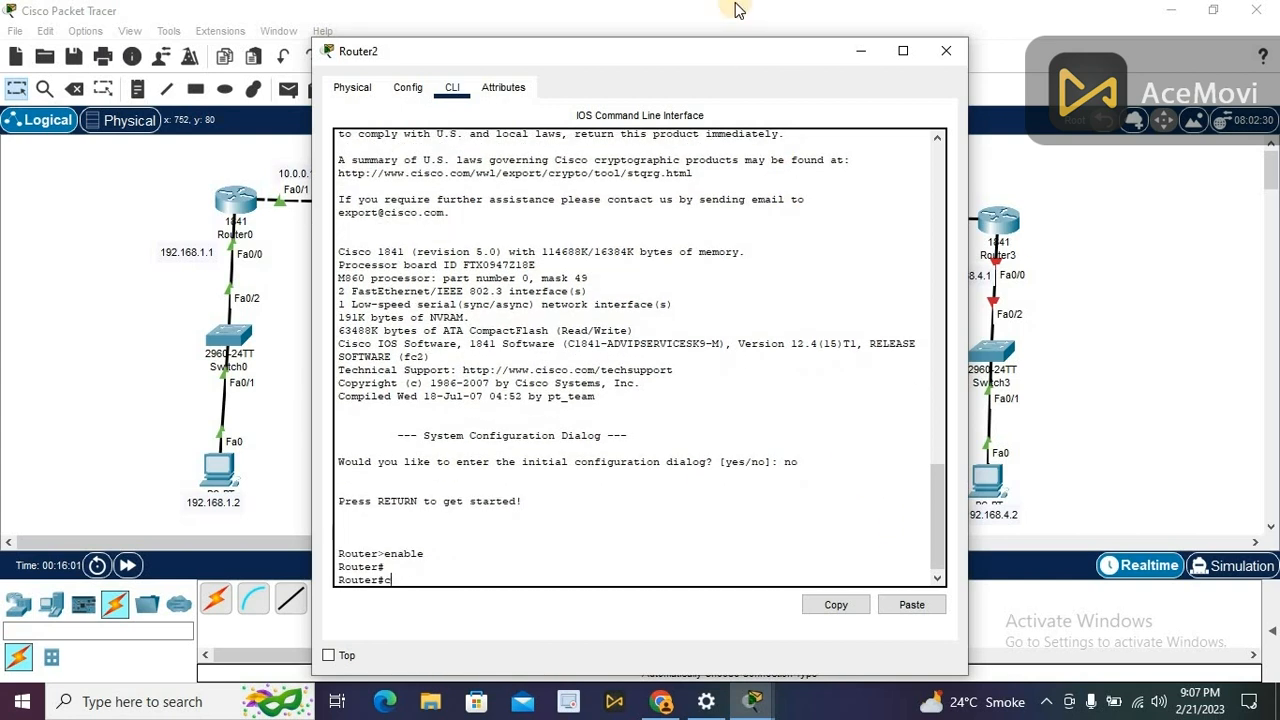
{"action": "type", "text": "onfig t"}
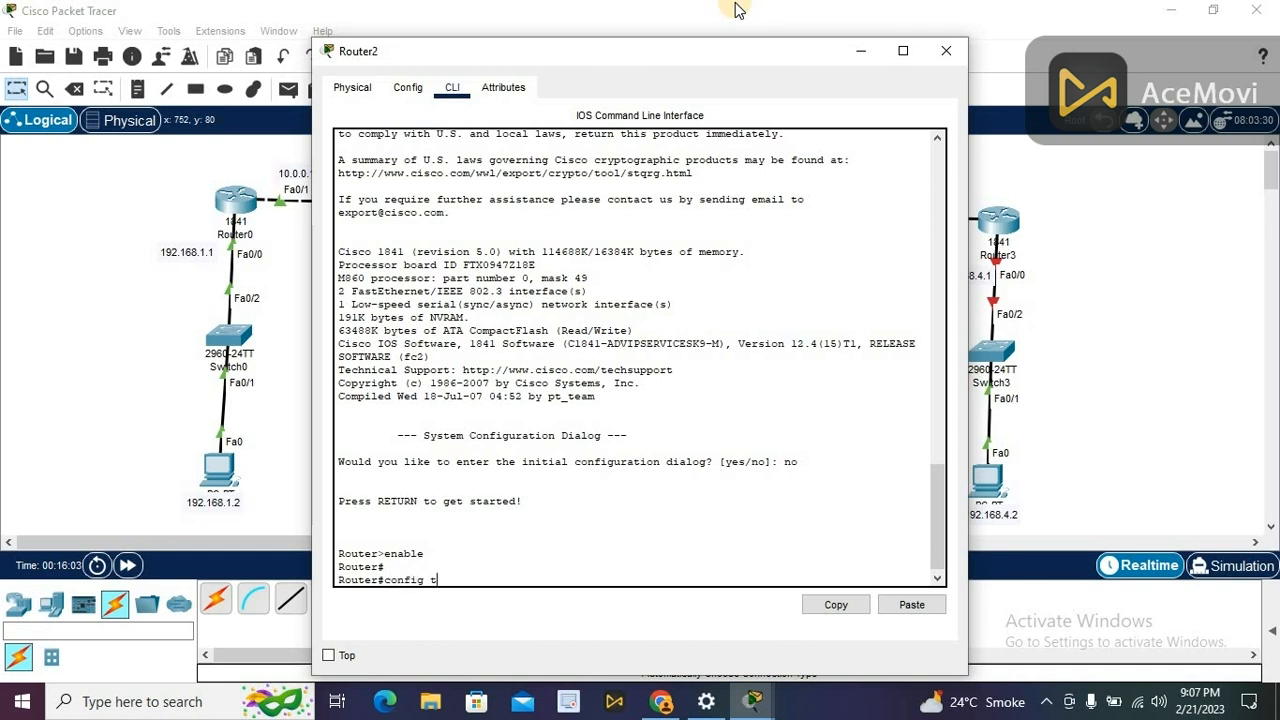
{"action": "key", "text": "Return"}
{"action": "key", "text": "Return"}
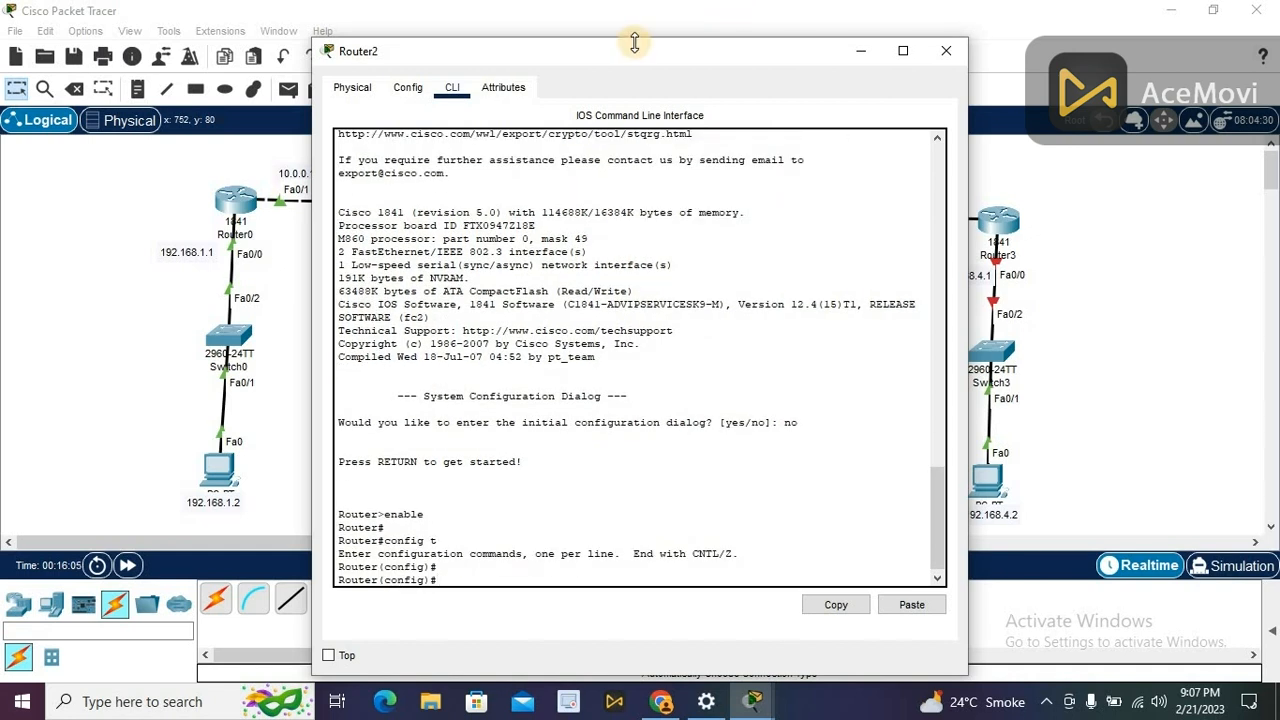
Step: Move Router2's window clear of the serial link's labels and enter configuration mode for its interface serial 0/0/0
{"action": "left_click_drag", "start_coordinate": [632, 51], "coordinate": [1010, 40]}
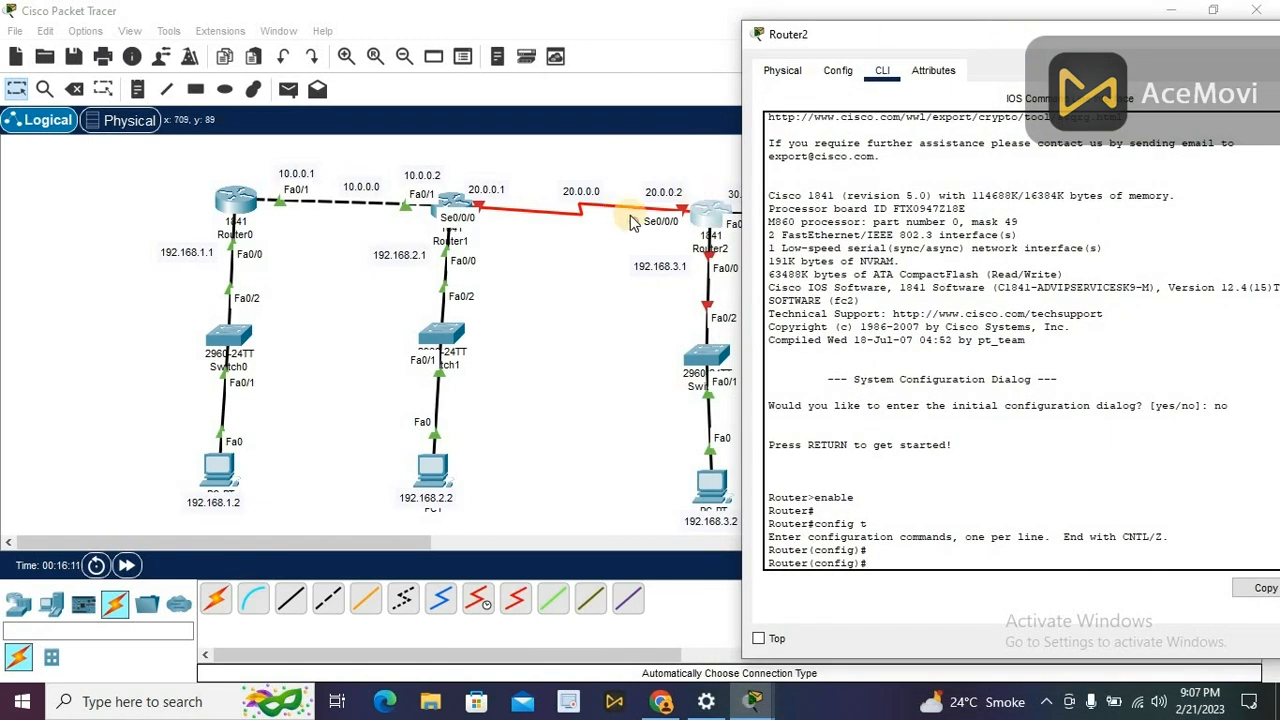
{"action": "type", "text": "inte"}
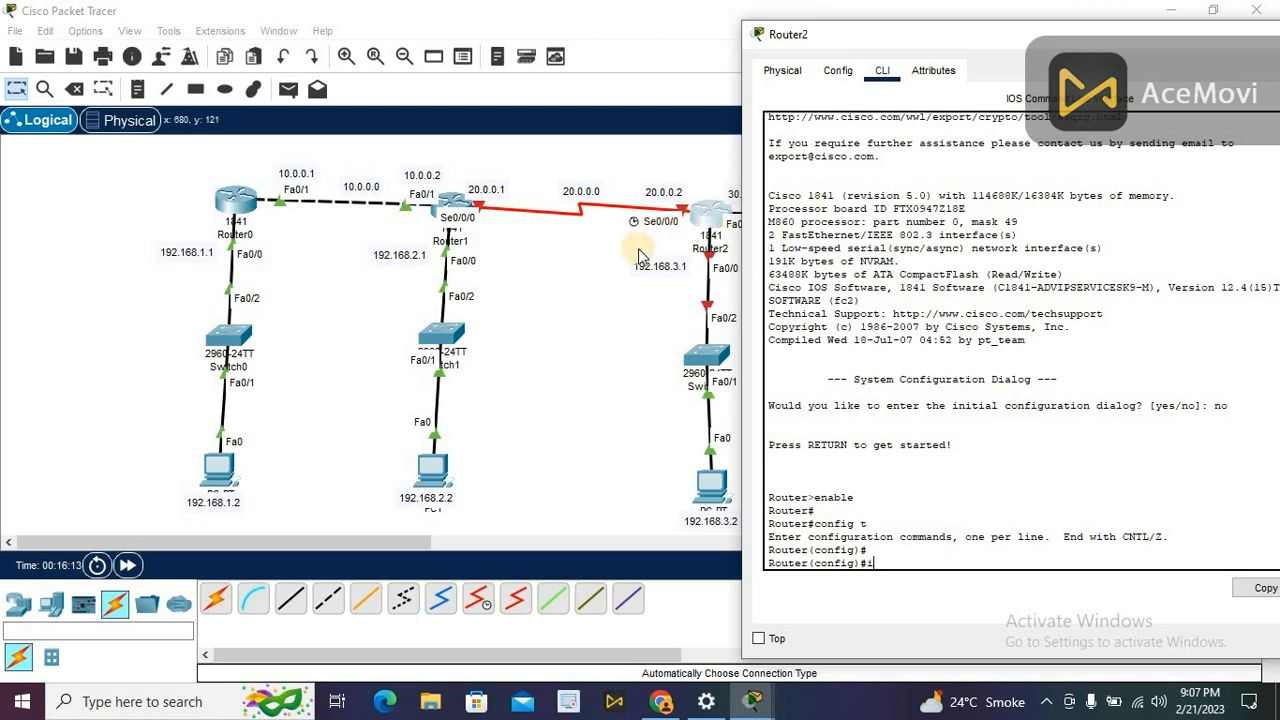
{"action": "type", "text": "rface serail"}
{"action": "type", "text": "0/0/0"}
{"action": "key", "text": "Return"}
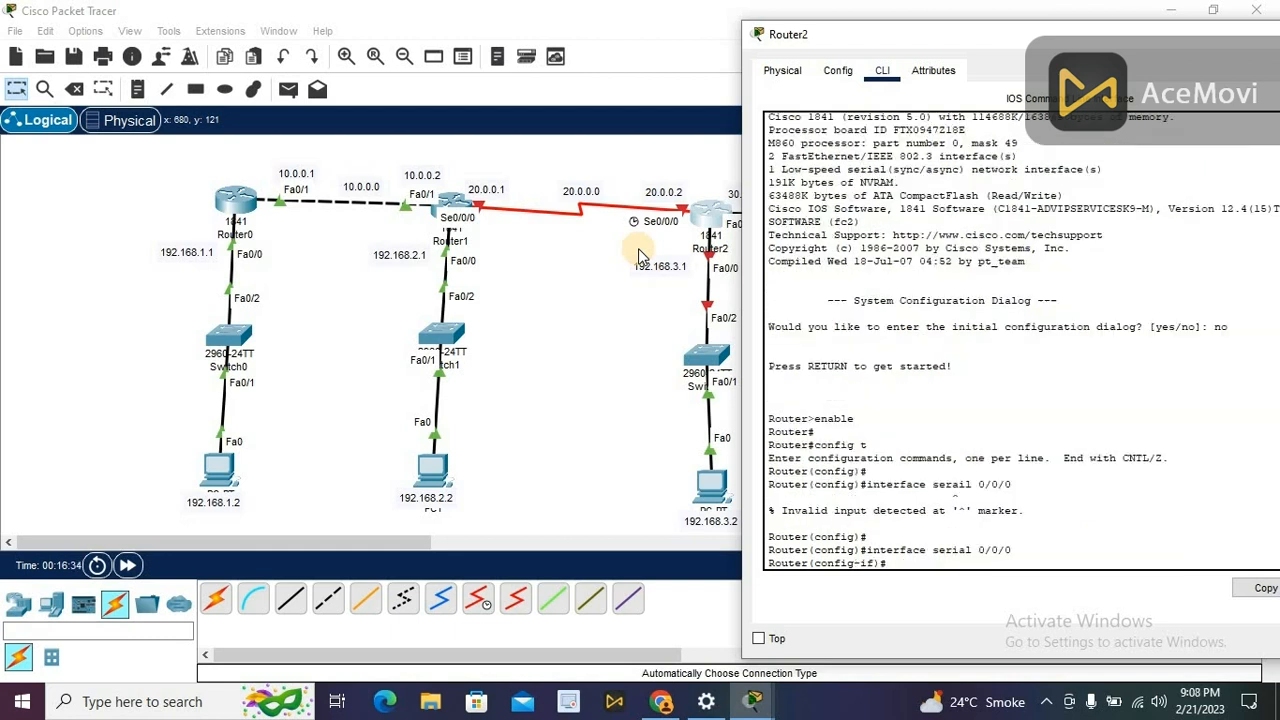
{"action": "type", "text": "interface serial 0/0/0"}
{"action": "key", "text": "Return"}
{"action": "key", "text": "Return"}
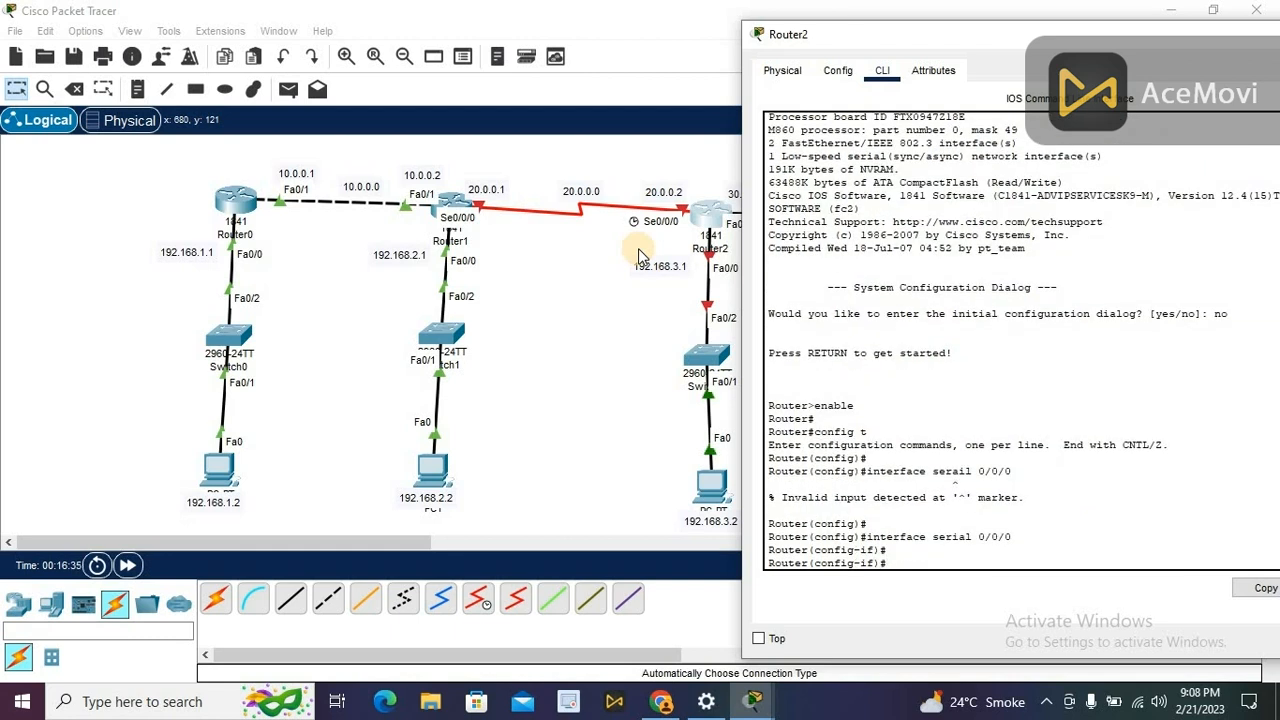
Step: Assign IP address 20.0.0.2 with mask 255.0.0.0 to Router2's serial 0/0/0 and enable it with no shutdown
{"action": "type", "text": "ip address"}
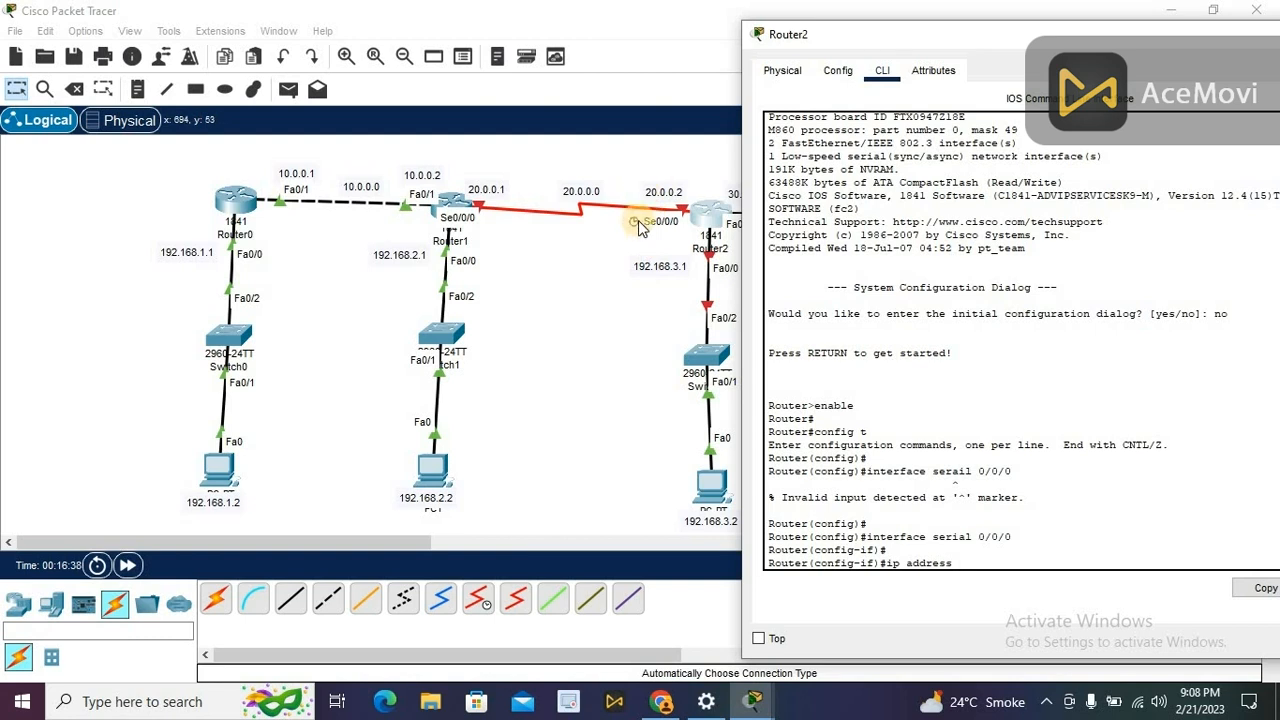
{"action": "type", "text": " 2"}
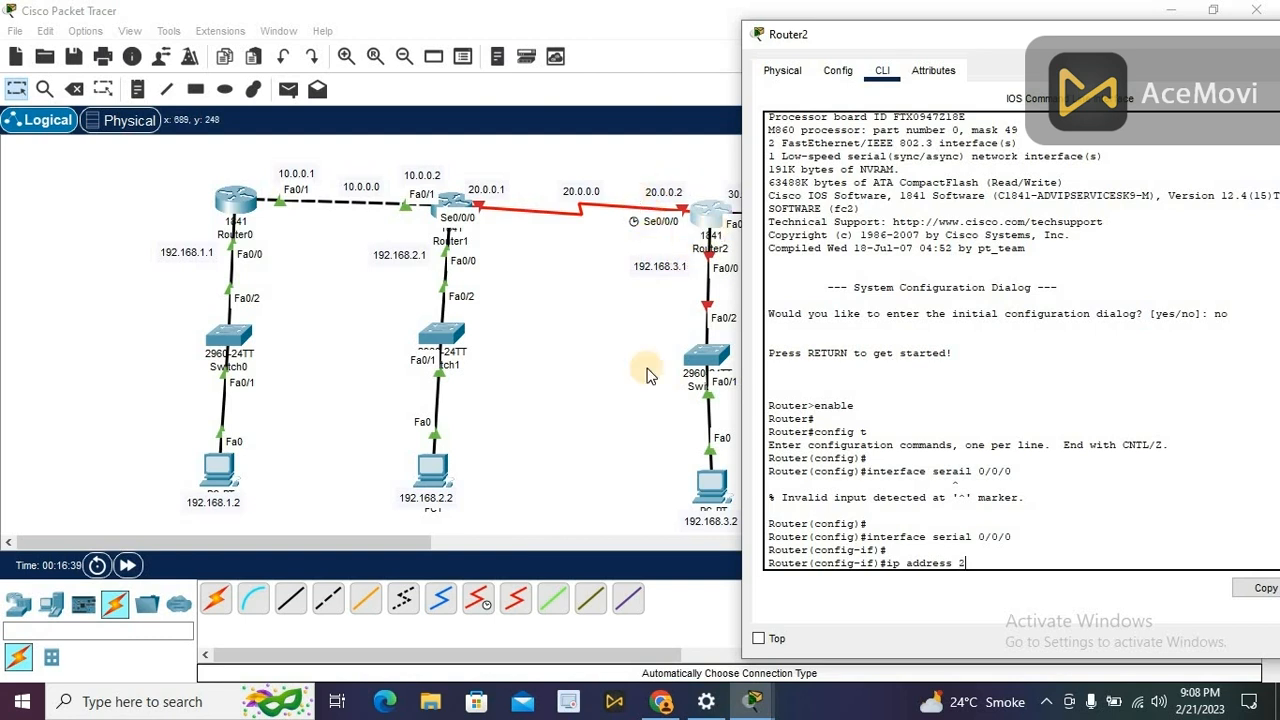
{"action": "type", "text": "0.0.0.2 255.0.0.0"}
{"action": "key", "text": "Return"}
{"action": "key", "text": "Return"}
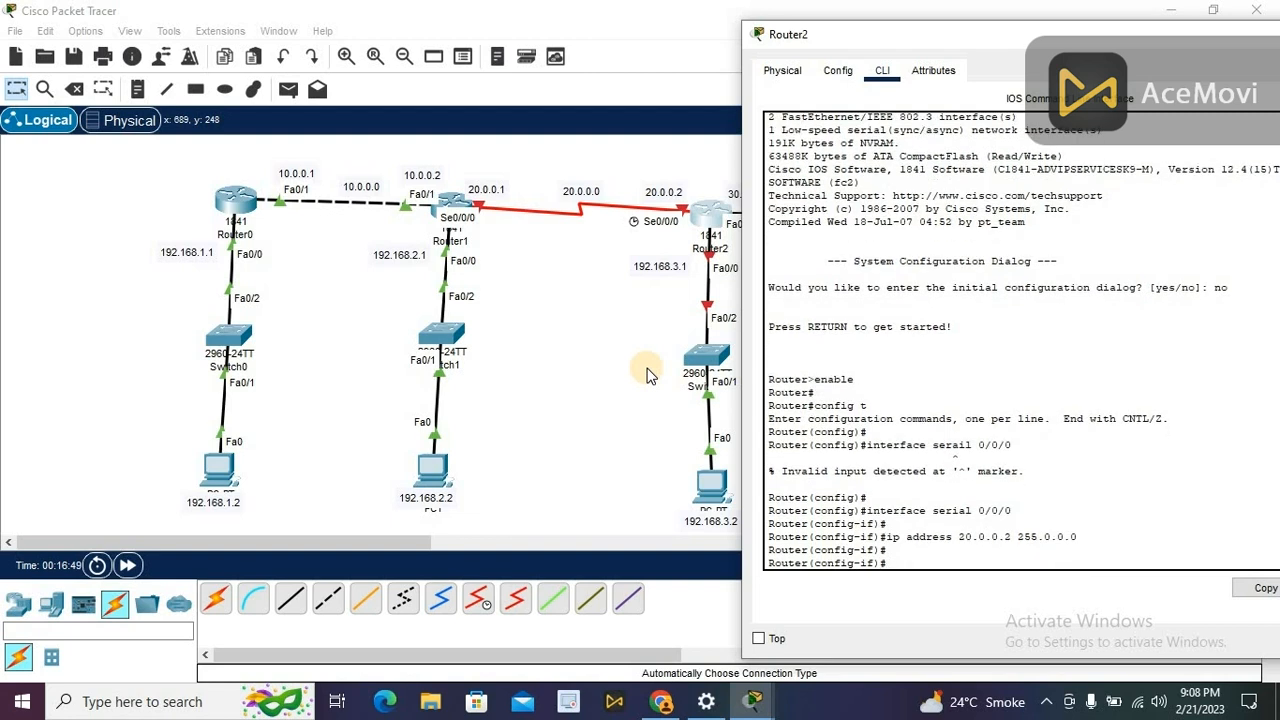
{"action": "type", "text": "no shutdown"}
{"action": "key", "text": "Return"}
{"action": "key", "text": "Return"}
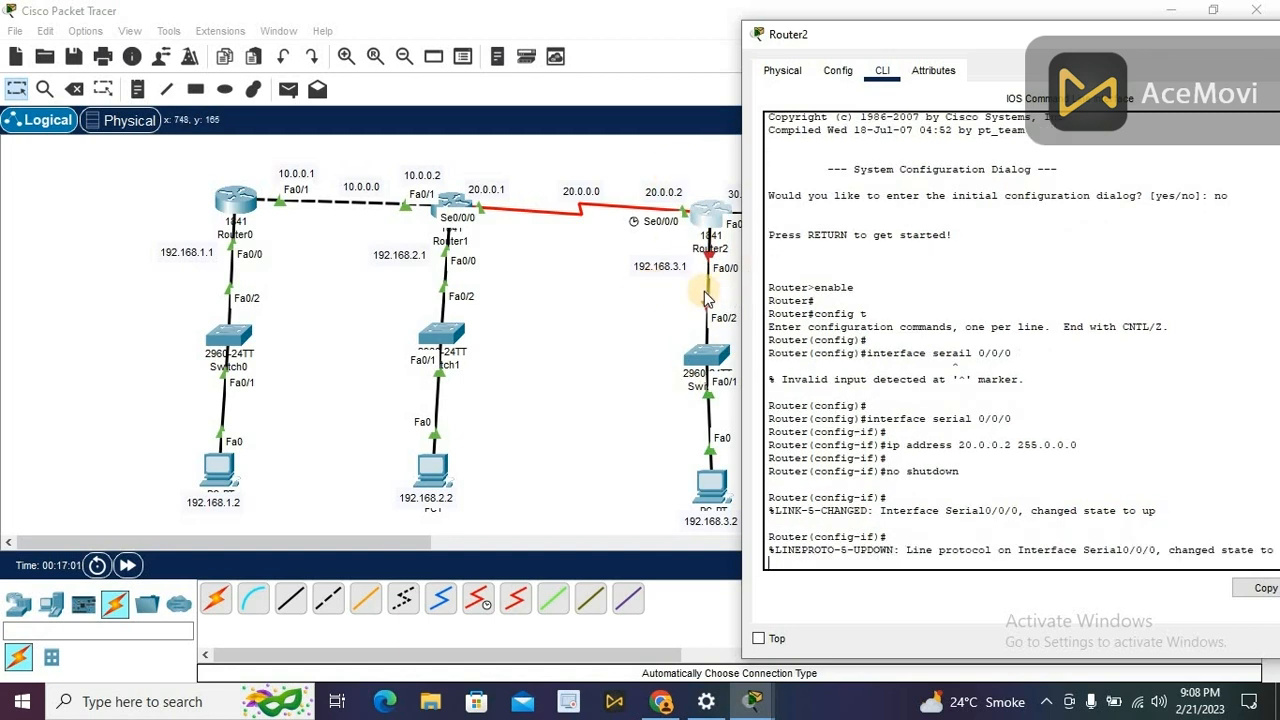
Step: Enter configuration mode for Router2's interface fastEthernet 0/0
{"action": "key", "text": "Return"}
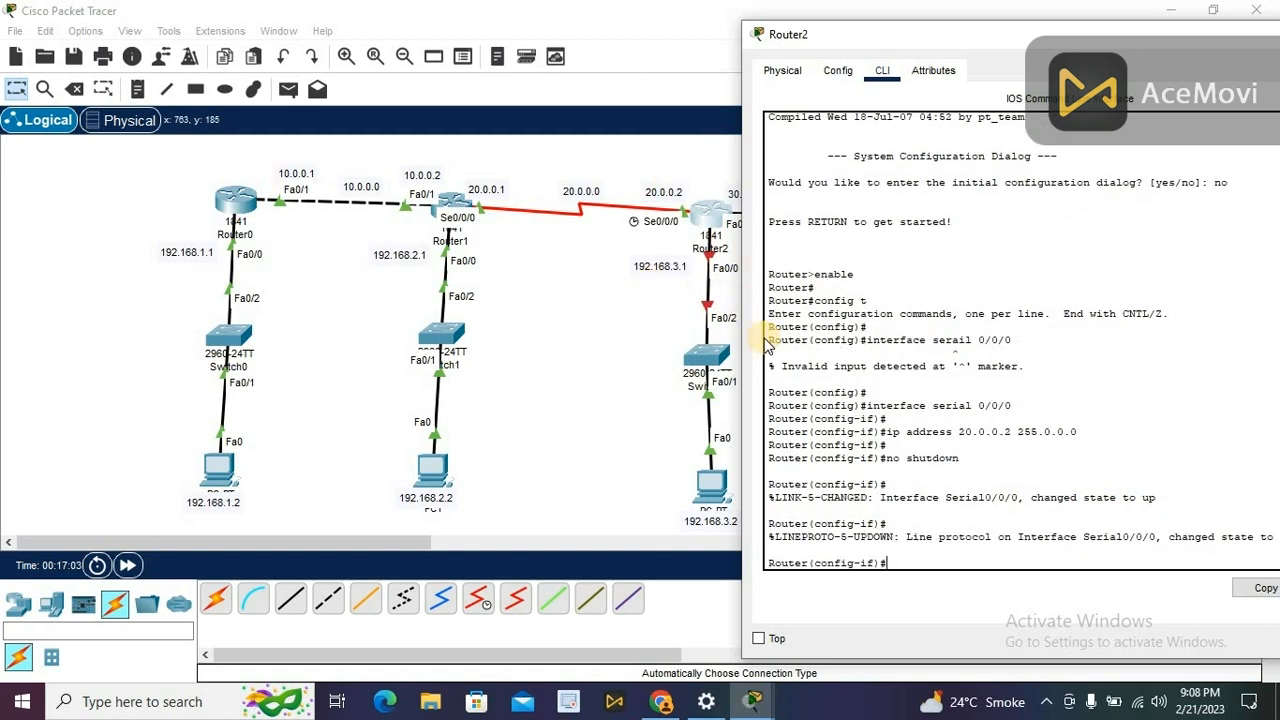
{"action": "type", "text": "interfcae"}
{"action": "key", "text": "BackSpace"}
{"action": "key", "text": "BackSpace"}
{"action": "key", "text": "BackSpace"}
{"action": "key", "text": "BackSpace"}
{"action": "type", "text": "ace fastEt"}
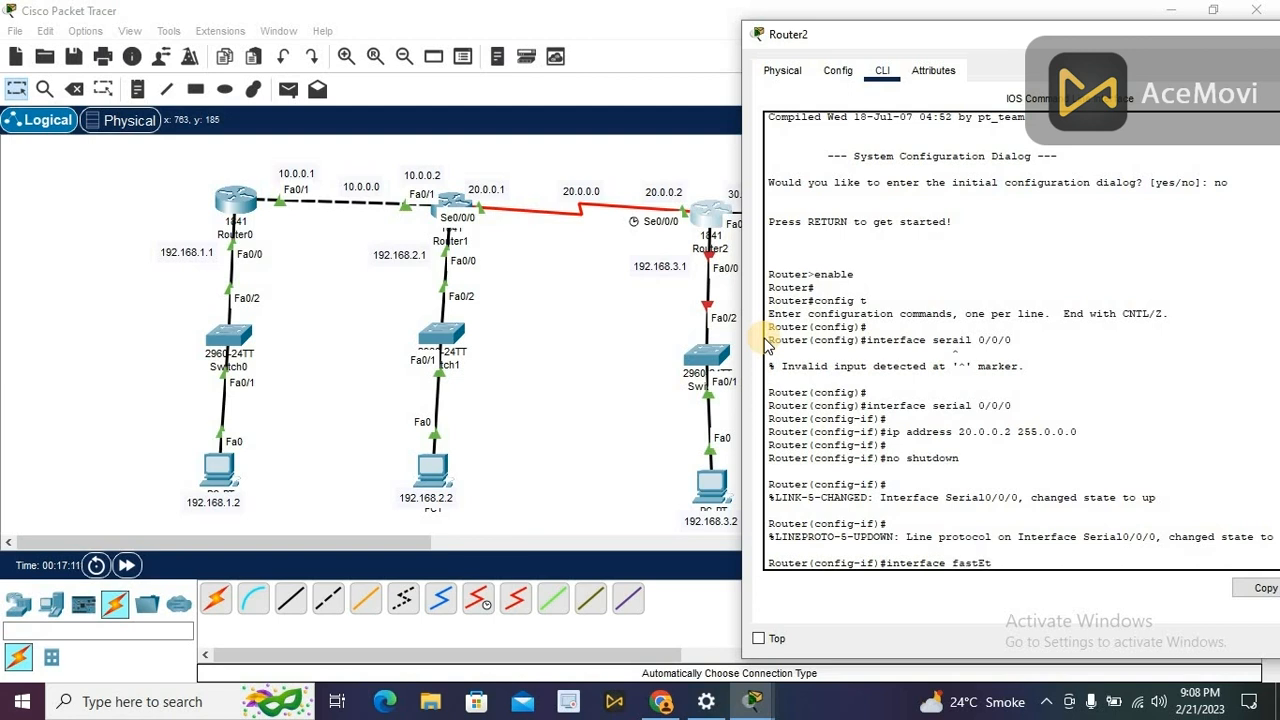
{"action": "type", "text": "hernet"}
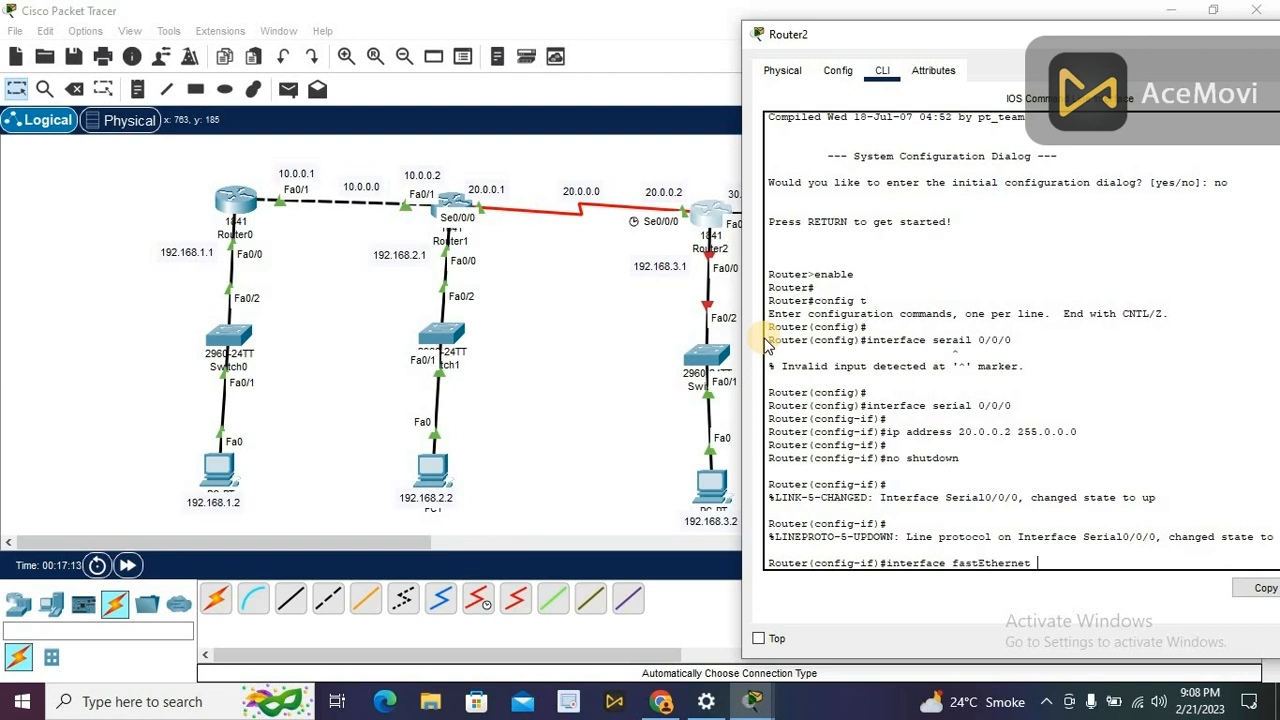
{"action": "type", "text": " 0/0"}
{"action": "key", "text": "Return"}
{"action": "key", "text": "Return"}
Step: Assign IP address 192.168.3.1 with mask 255.255.255.0 to Router2's fastEthernet 0/0 and enable it with no shutdown
{"action": "type", "text": "ip address 192"}
{"action": "type", "text": ".1"}
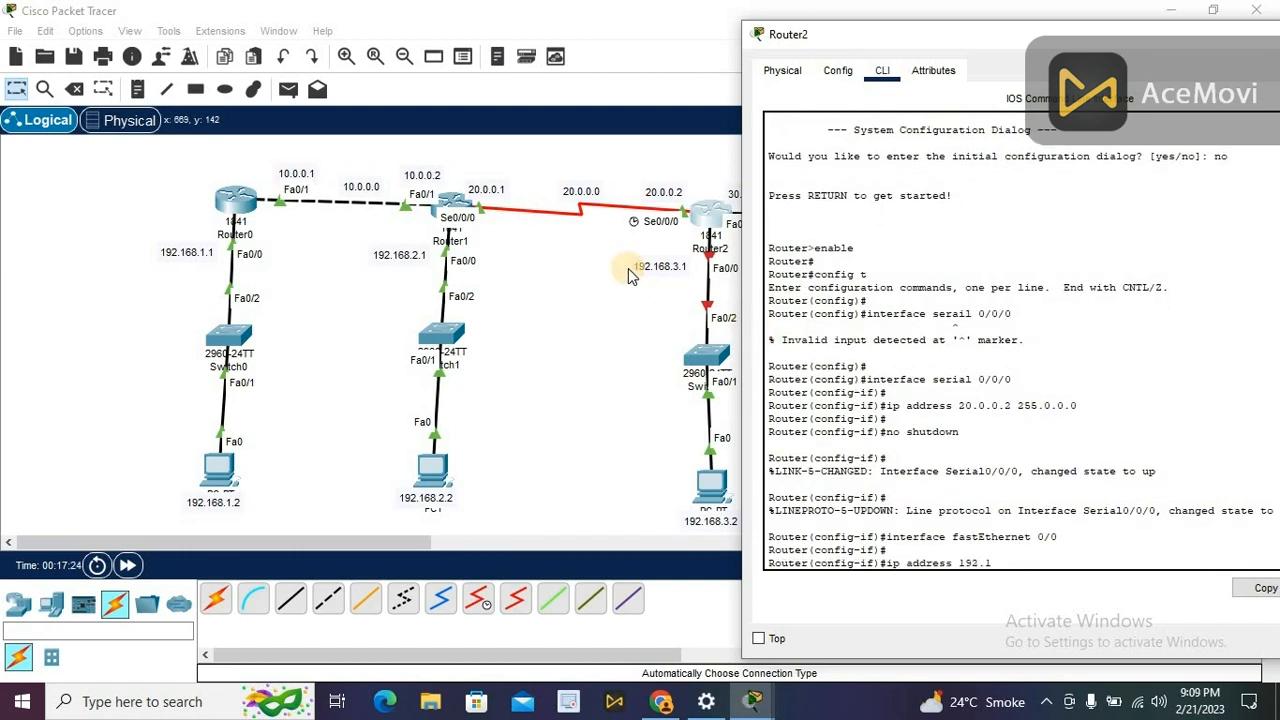
{"action": "type", "text": "68.3.1 255.255.2"}
{"action": "key", "text": "Return"}
{"action": "key", "text": "Return"}
{"action": "type", "text": "no "}
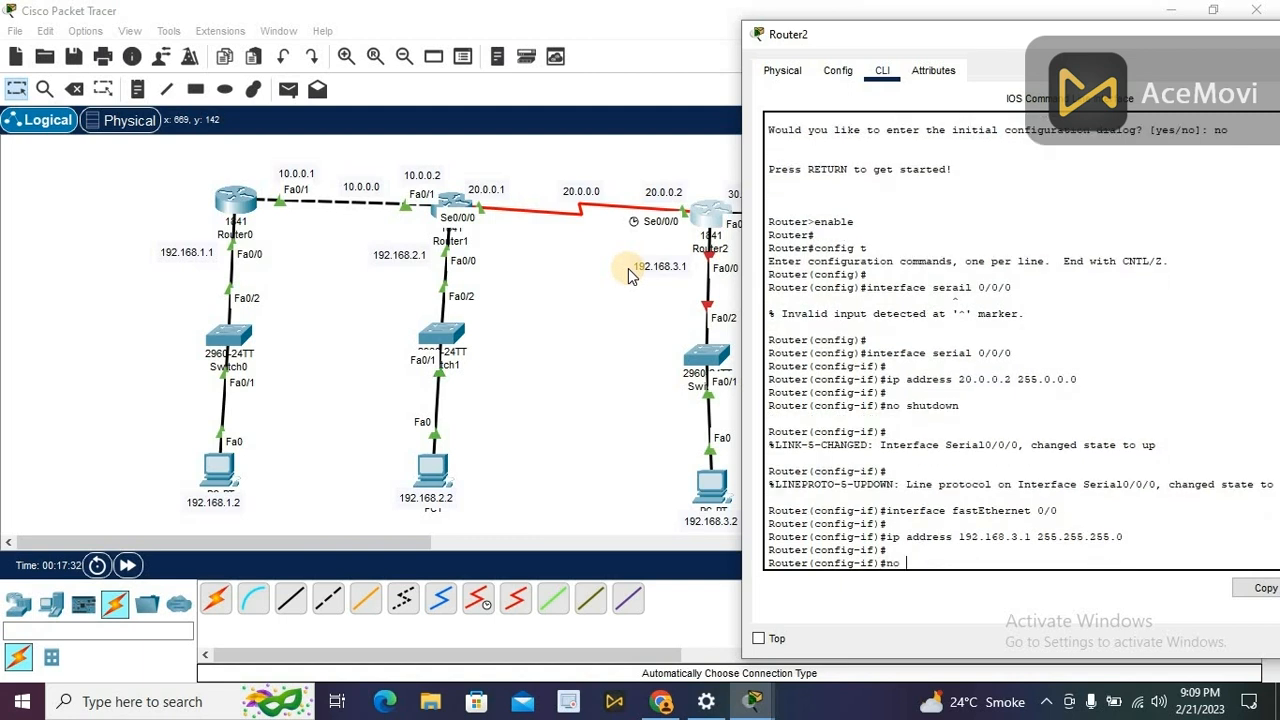
{"action": "type", "text": "shutdown"}
{"action": "key", "text": "Return"}
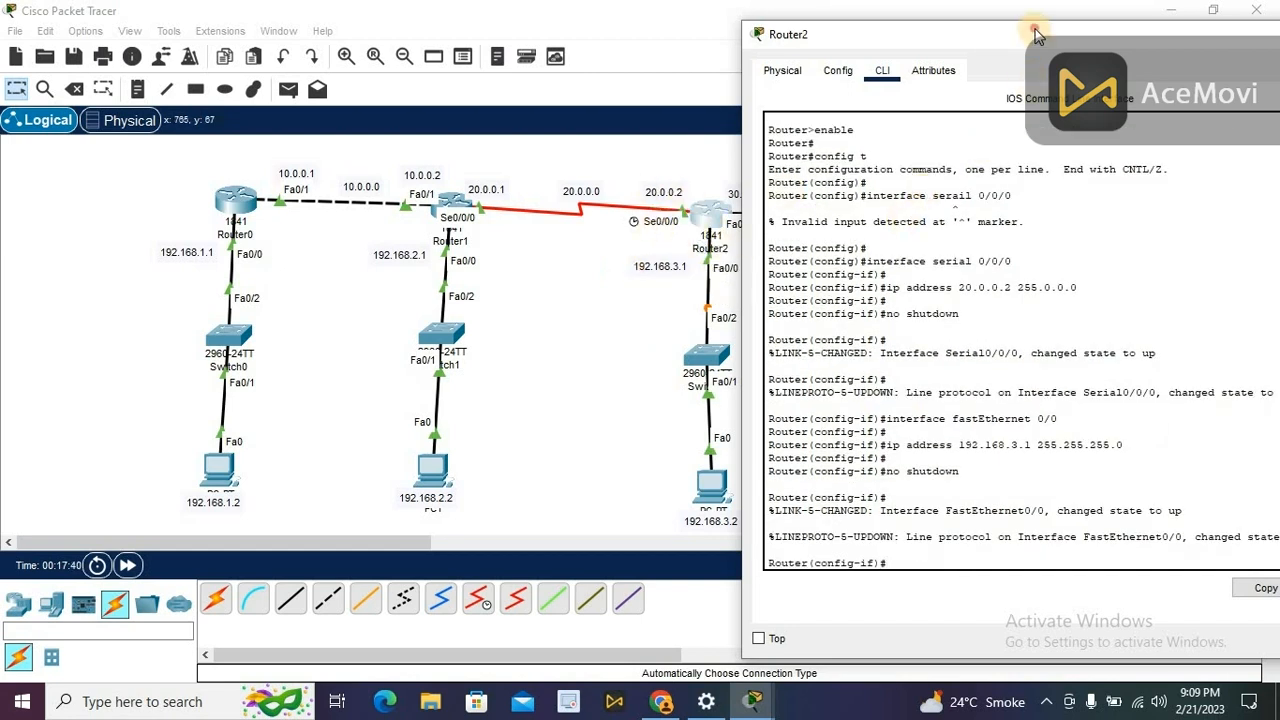
Step: Move Router2's window clear of the link to Router3 and enter configuration mode for interface fastEthernet 0/1
{"action": "left_click_drag", "start_coordinate": [1035, 28], "coordinate": [330, 12]}
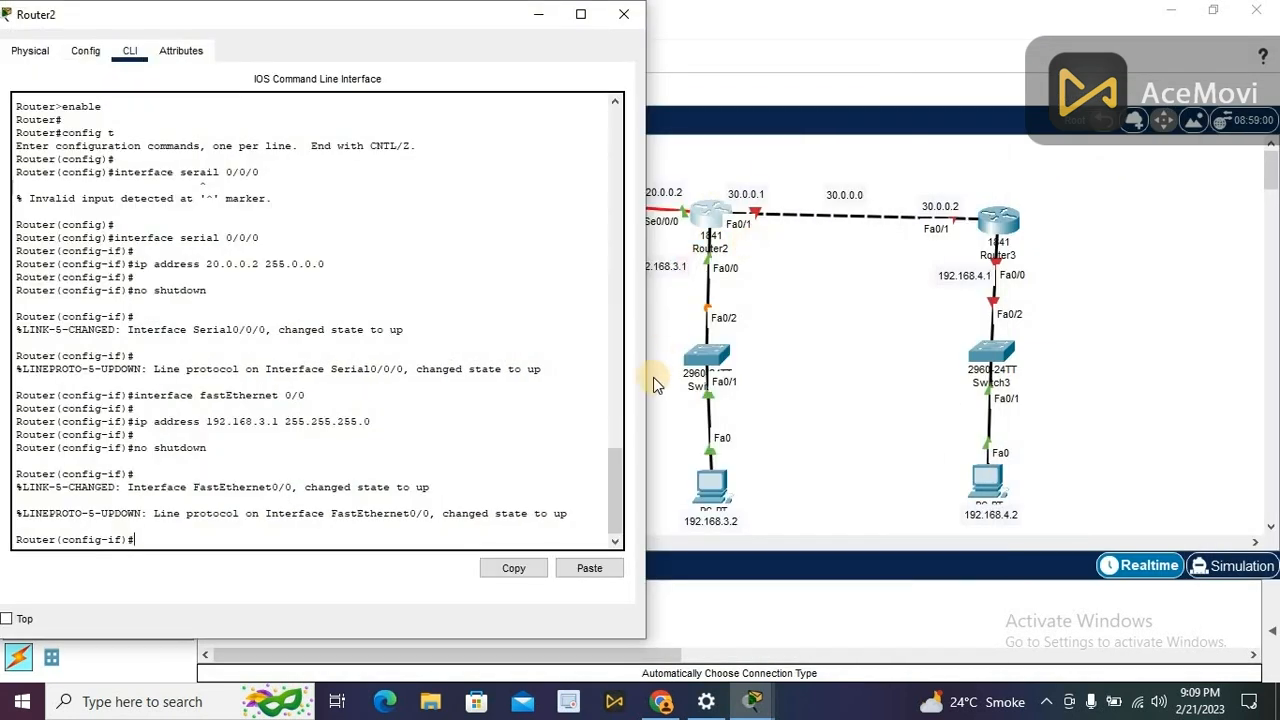
{"action": "type", "text": "inet"}
{"action": "type", "text": "ter"}
{"action": "type", "text": "face fas"}
{"action": "type", "text": "tEthernet"}
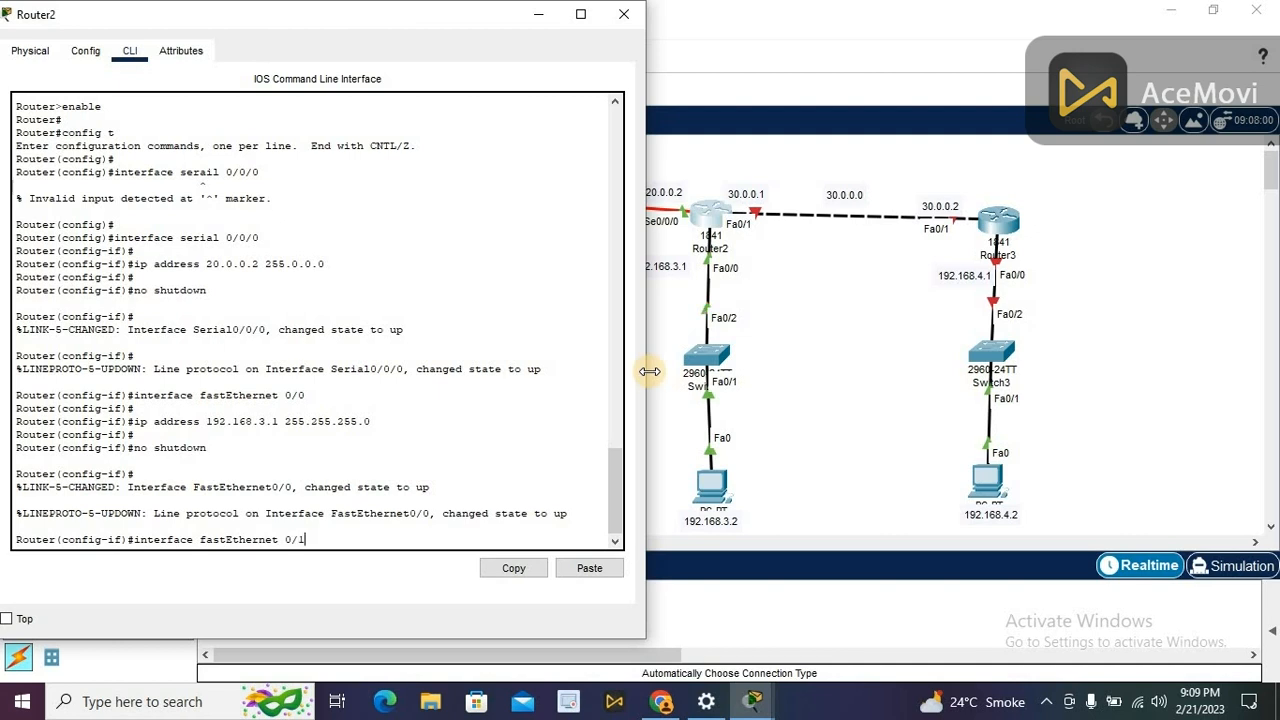
{"action": "type", "text": "0/1"}
{"action": "key", "text": "Return"}
Step: Assign IP address 30.0.0.1 with mask 255.0.0.0 to Router2's fastEthernet 0/1 and enable it with no shutdown
{"action": "type", "text": "ip"}
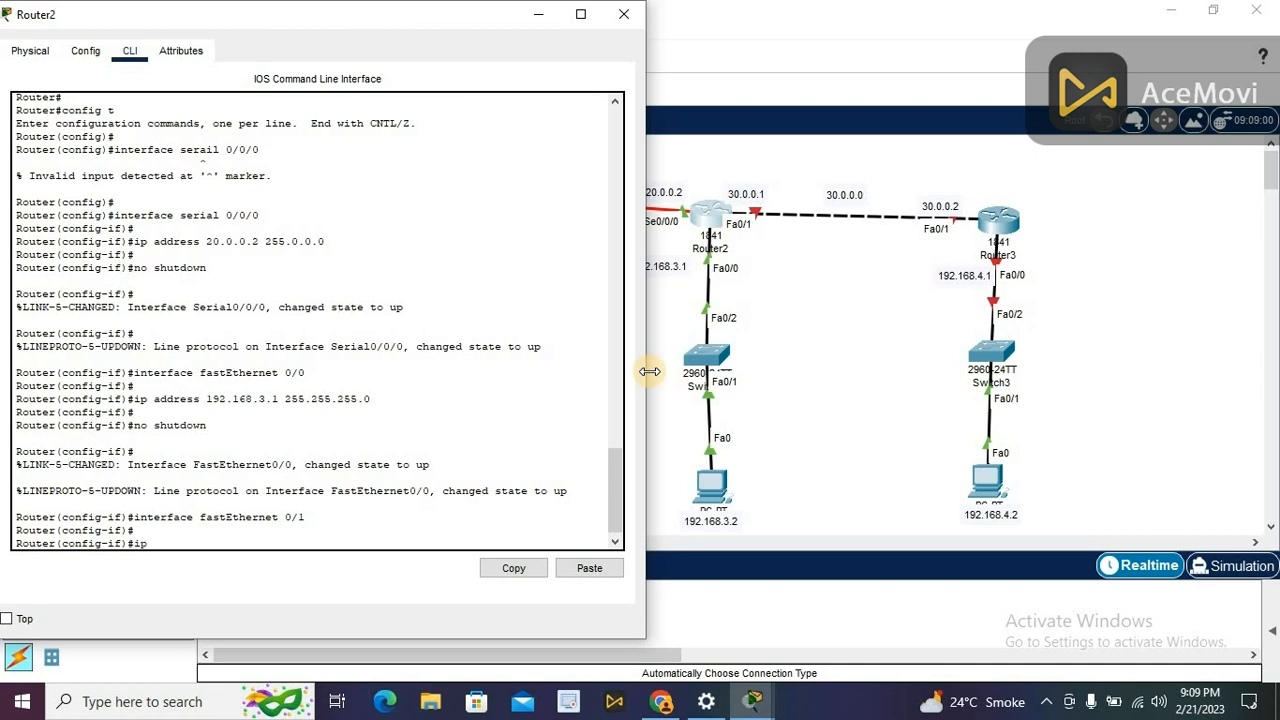
{"action": "type", "text": " address"}
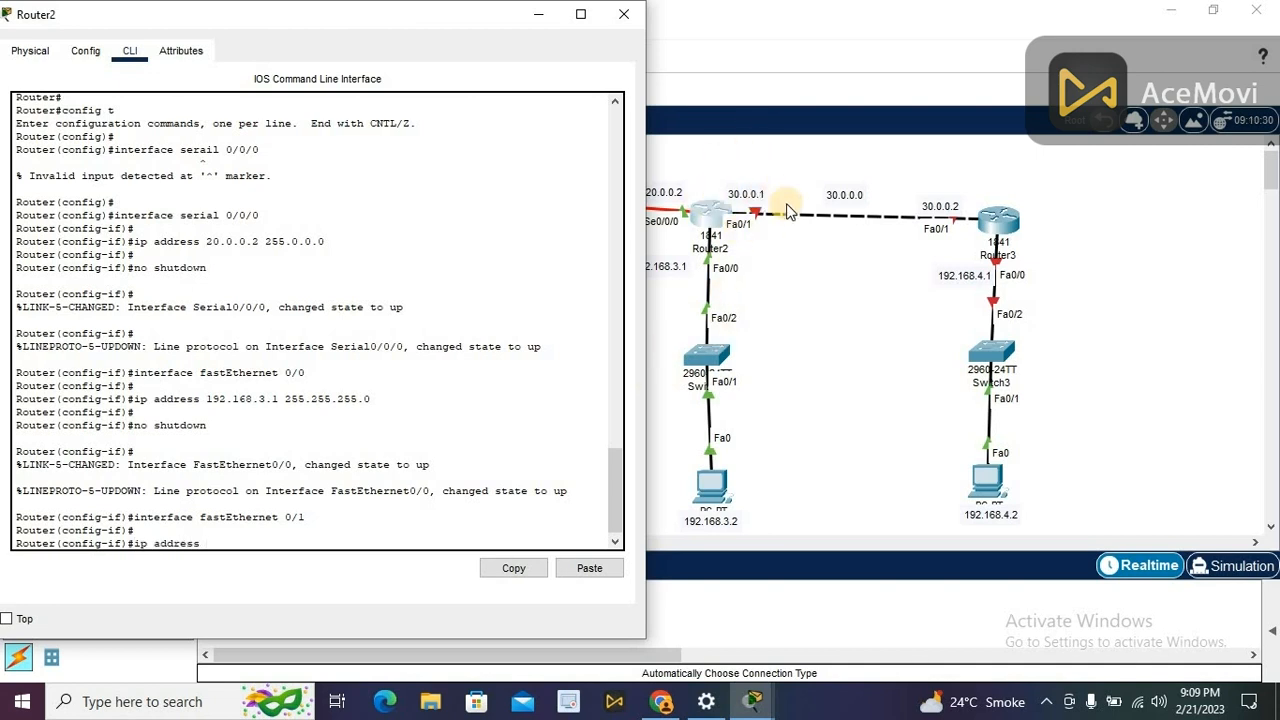
{"action": "type", "text": " 30.0.0."}
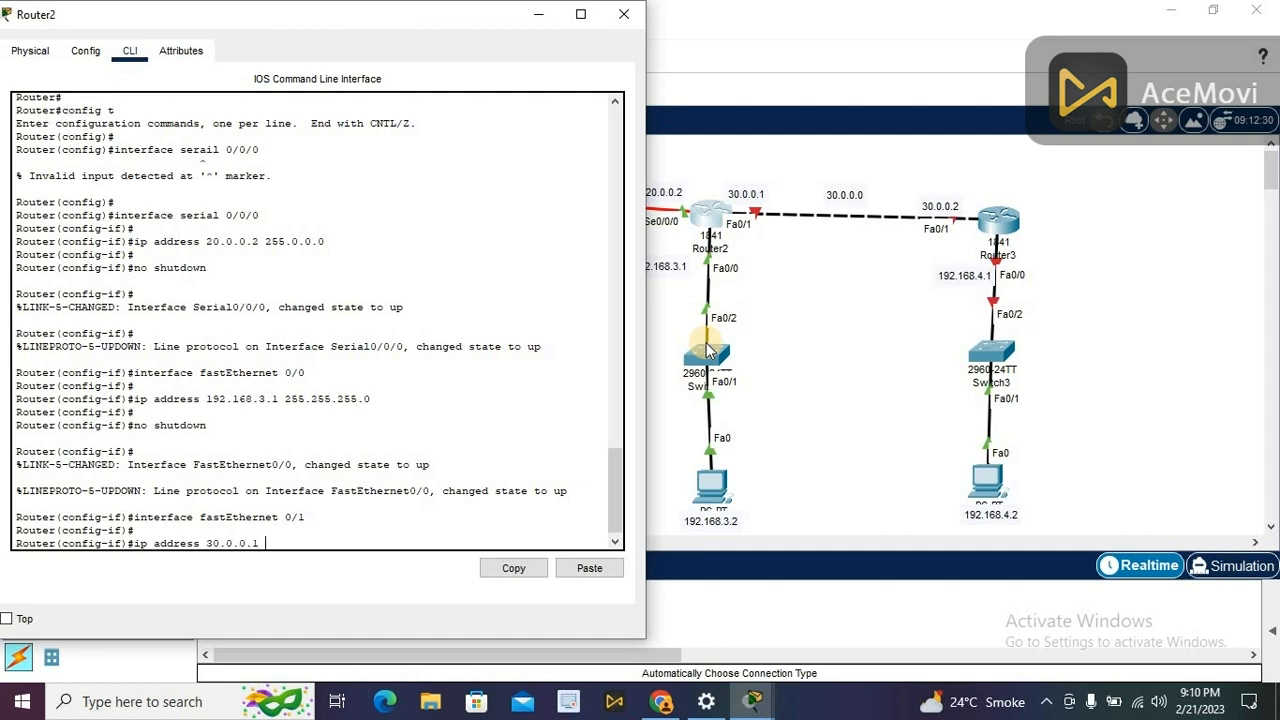
{"action": "type", "text": "1 255.0.0"}
{"action": "key", "text": "Return"}
{"action": "key", "text": "Return"}
{"action": "type", "text": "no shutdown"}
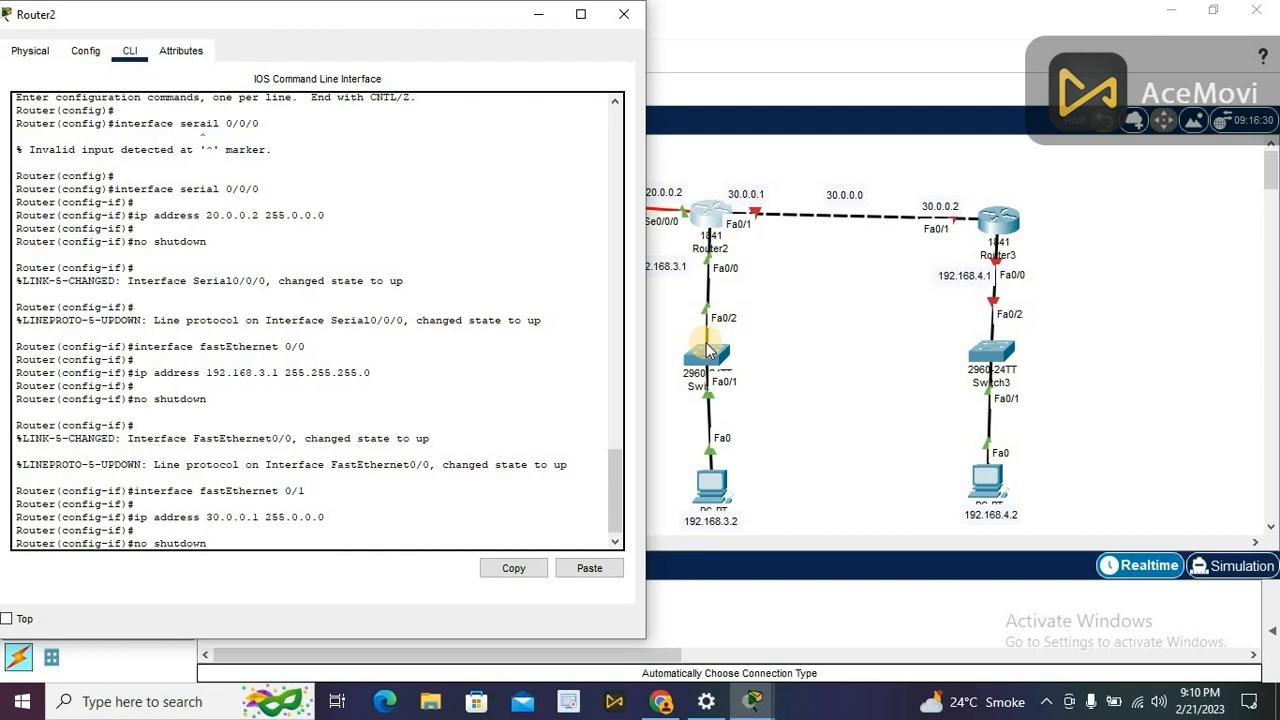
{"action": "key", "text": "Return"}
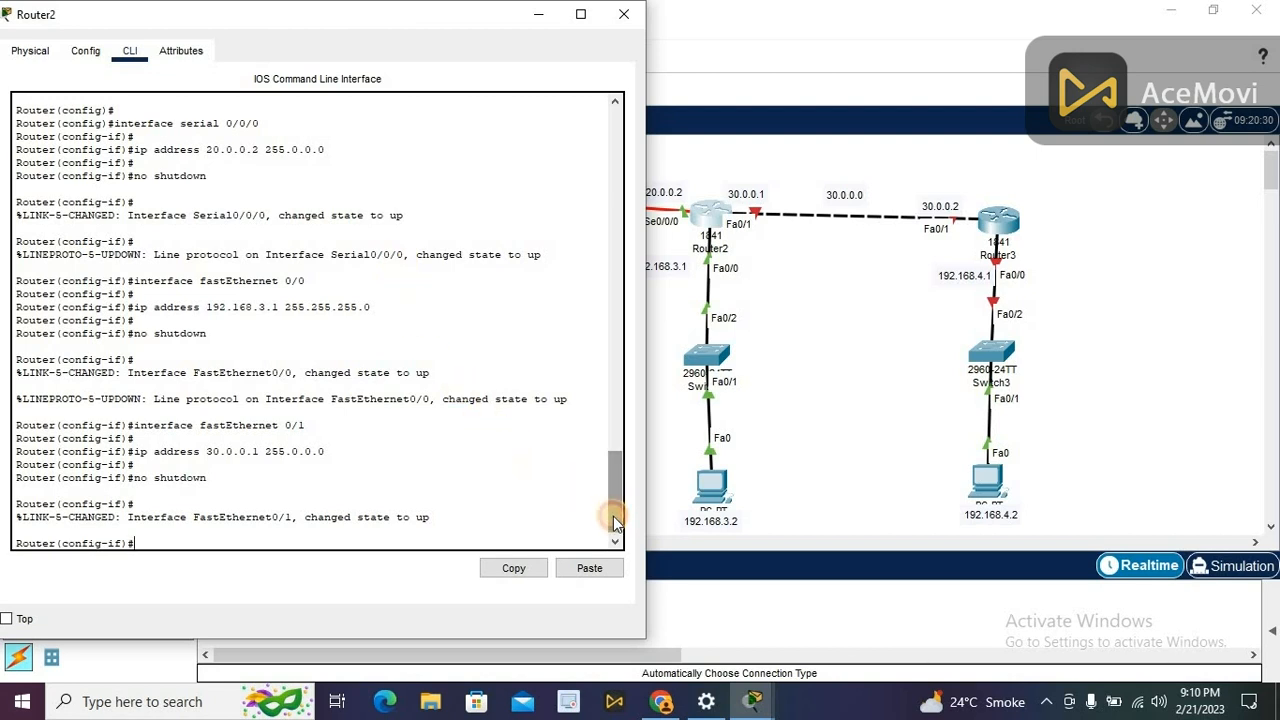
{"action": "left_click_drag", "start_coordinate": [613, 507], "coordinate": [606, 534]}
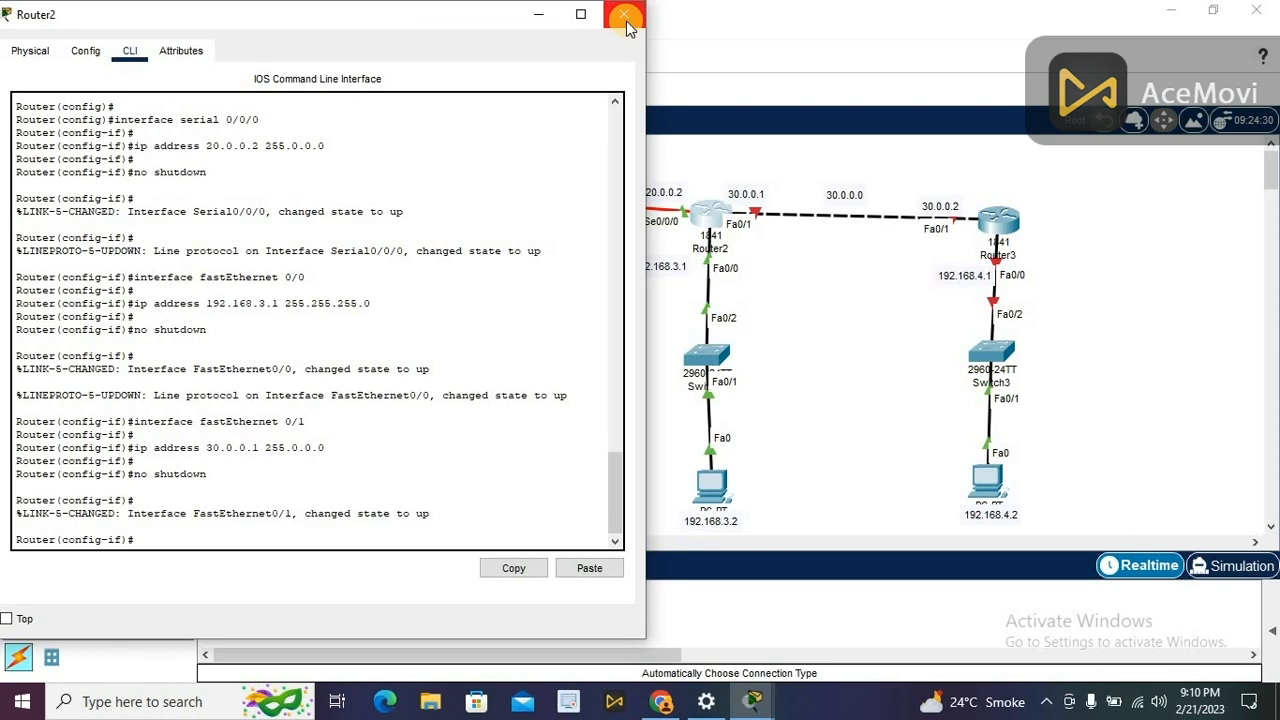
Step: Leave interface configuration mode with exit, then close Router2's window
{"action": "type", "text": "exit"}
{"action": "key", "text": "Return"}
{"action": "key", "text": "Return"}
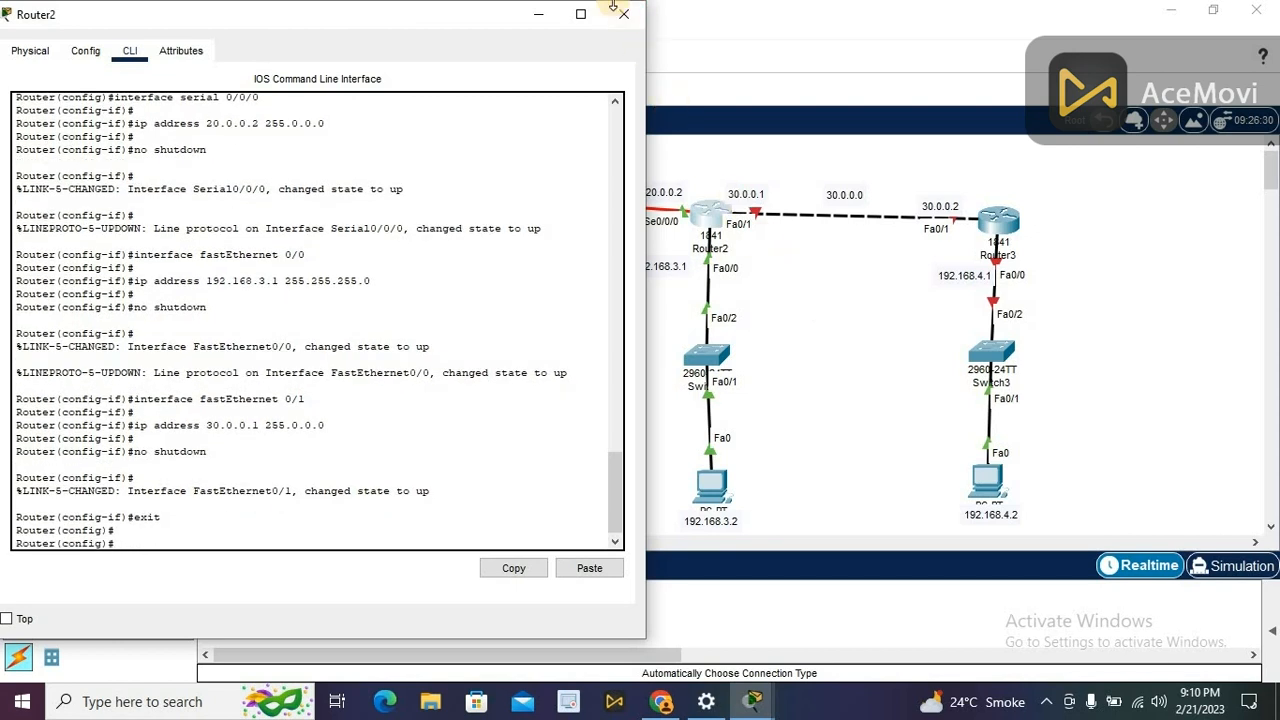
{"action": "left_click", "coordinate": [624, 16]}
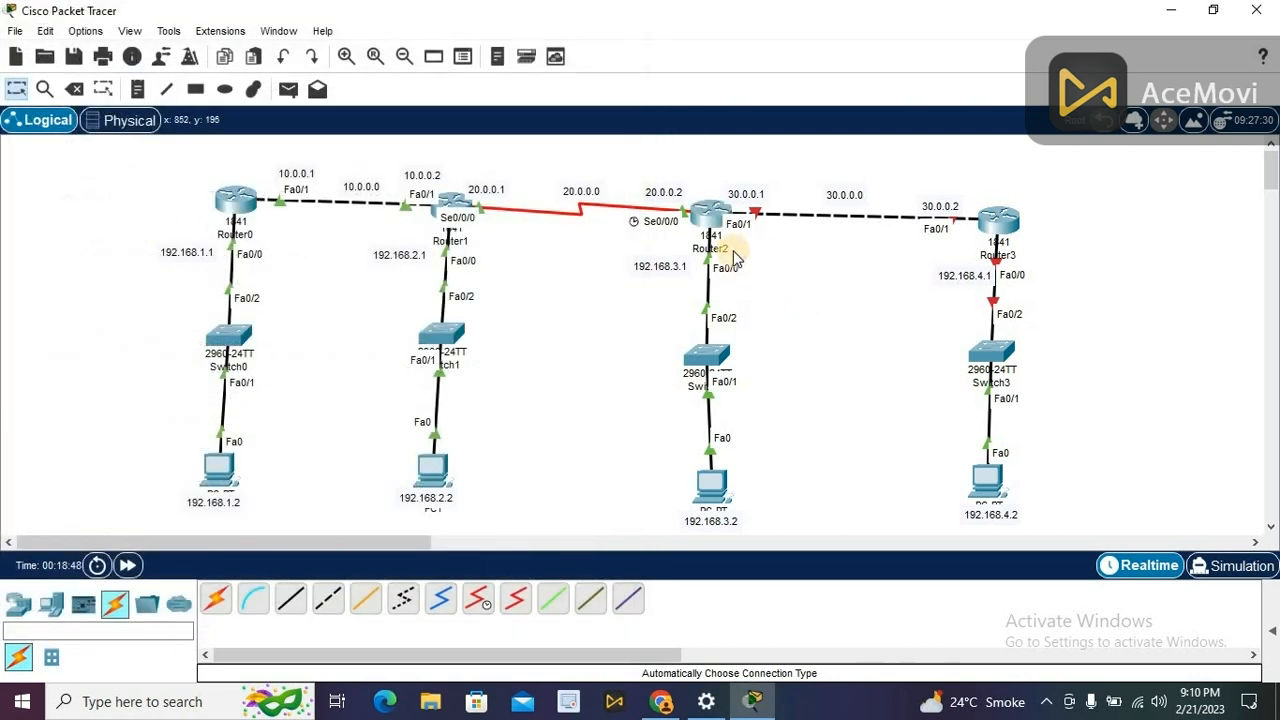
{"action": "mouse_move", "coordinate": [716, 231]}
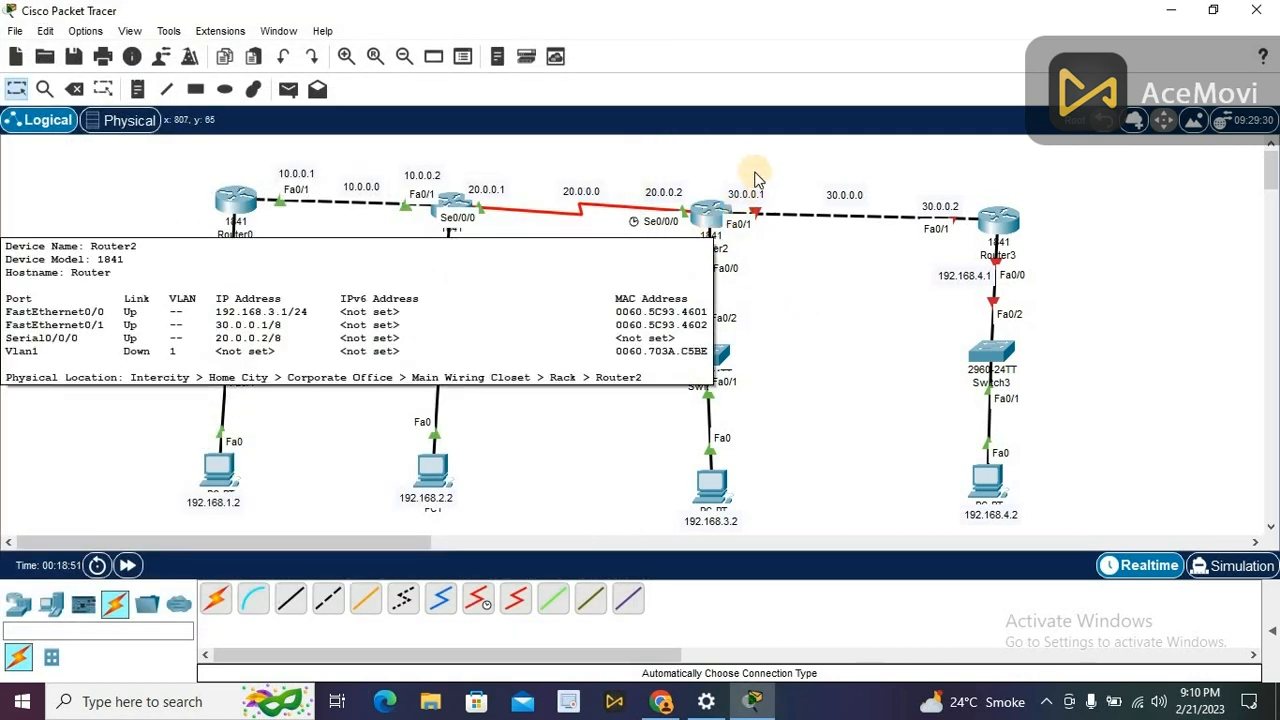
Step: Open Router3's command line interface and answer no to the initial configuration dialog
{"action": "left_click", "coordinate": [997, 222]}
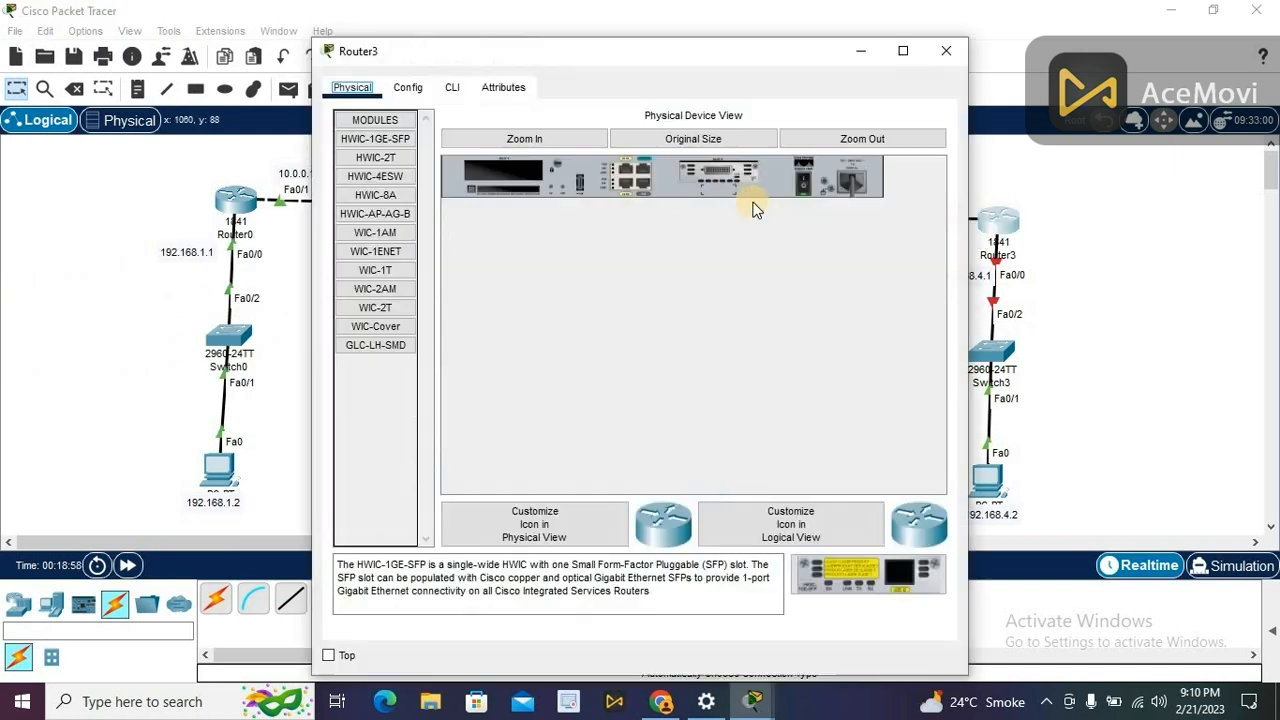
{"action": "left_click", "coordinate": [452, 87]}
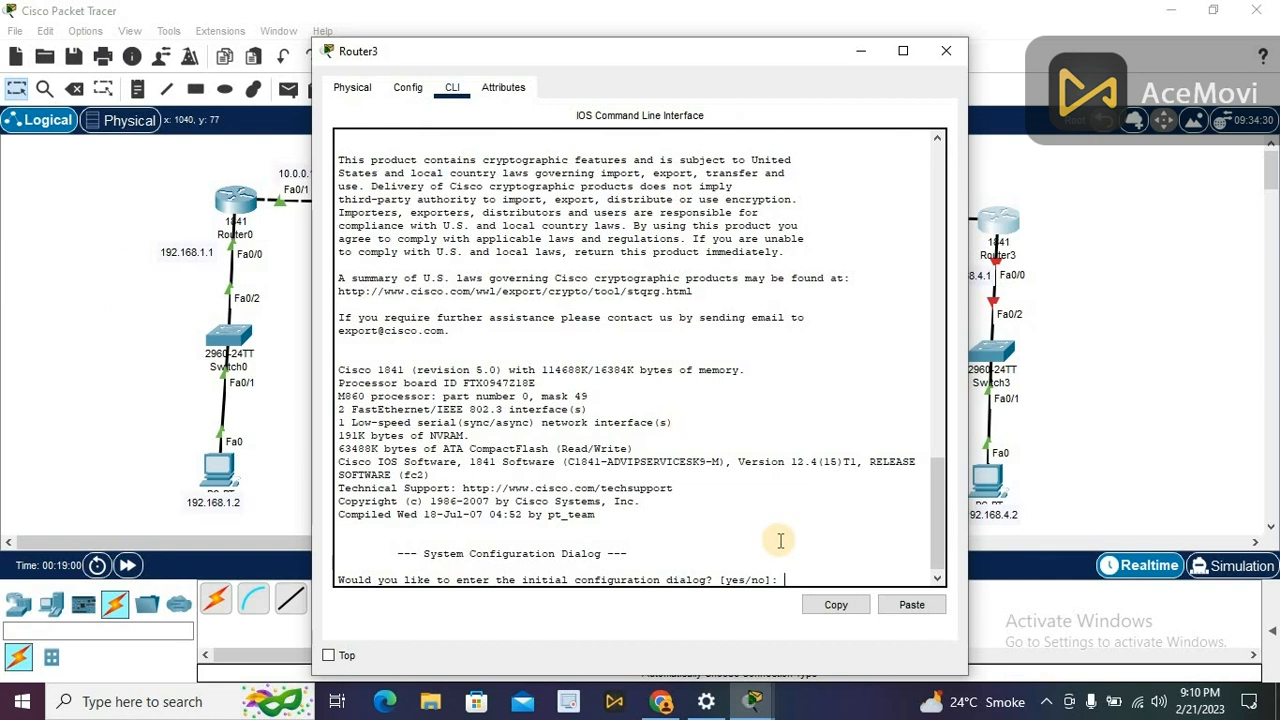
{"action": "type", "text": "no"}
{"action": "key", "text": "Return"}
{"action": "key", "text": "Return"}
{"action": "key", "text": "Return"}
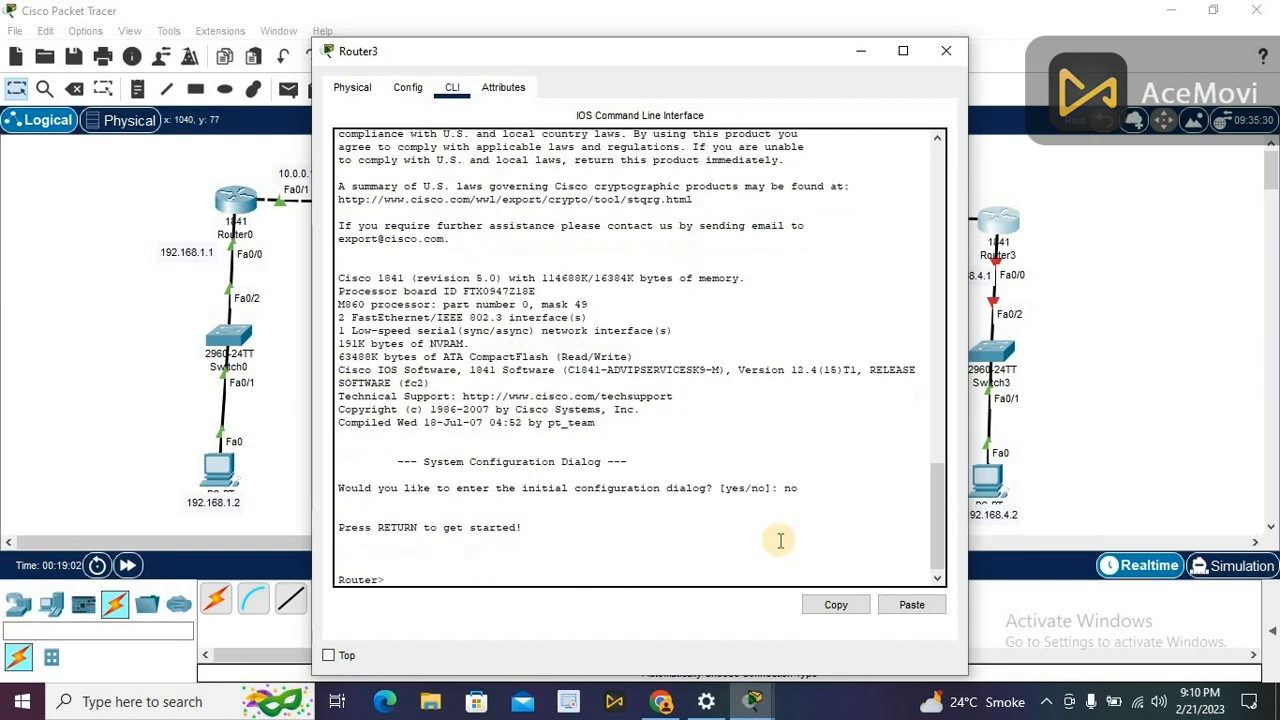
Step: Enter privileged mode with enable and global configuration mode with config t on Router3
{"action": "type", "text": "enab"}
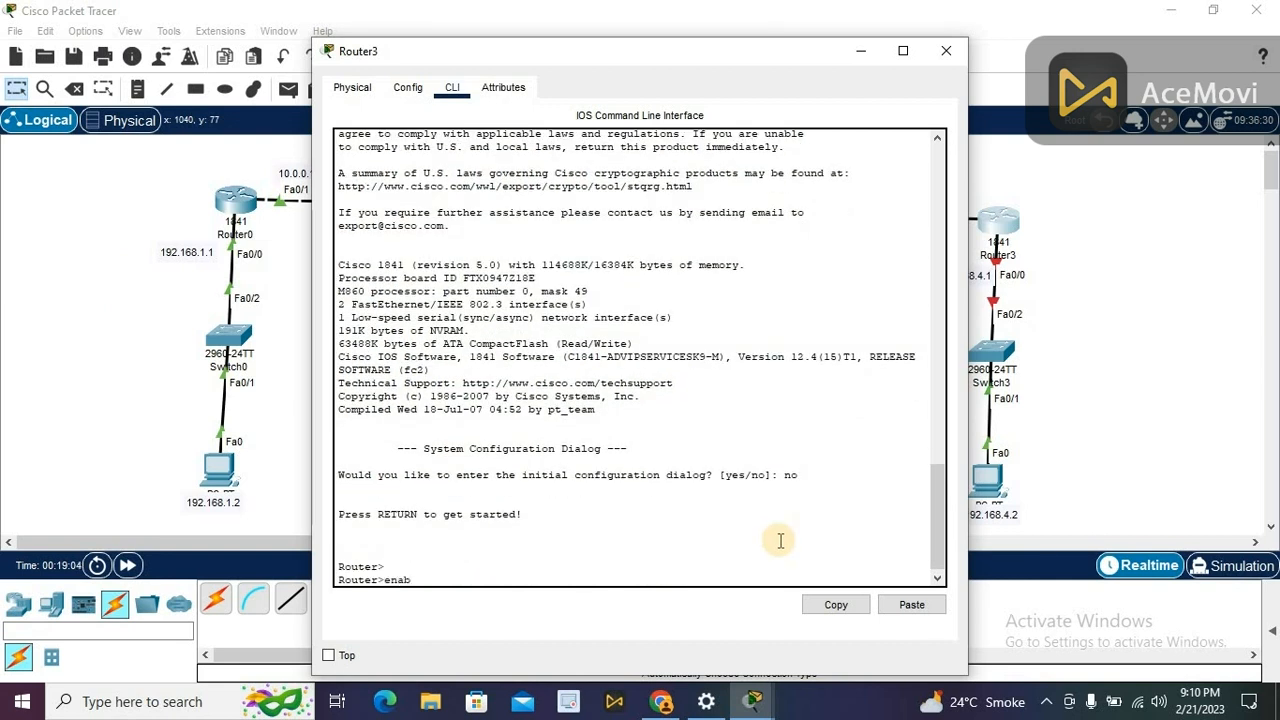
{"action": "type", "text": "le"}
{"action": "key", "text": "Return"}
{"action": "key", "text": "Return"}
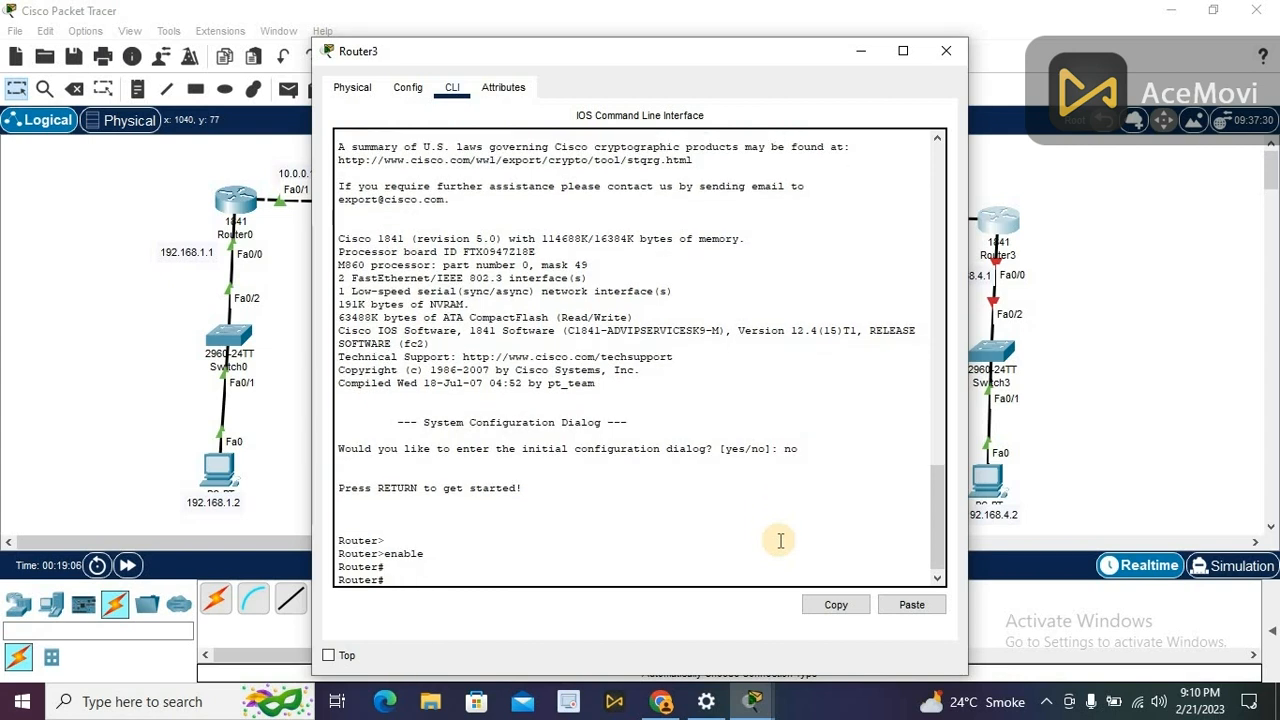
{"action": "type", "text": "con"}
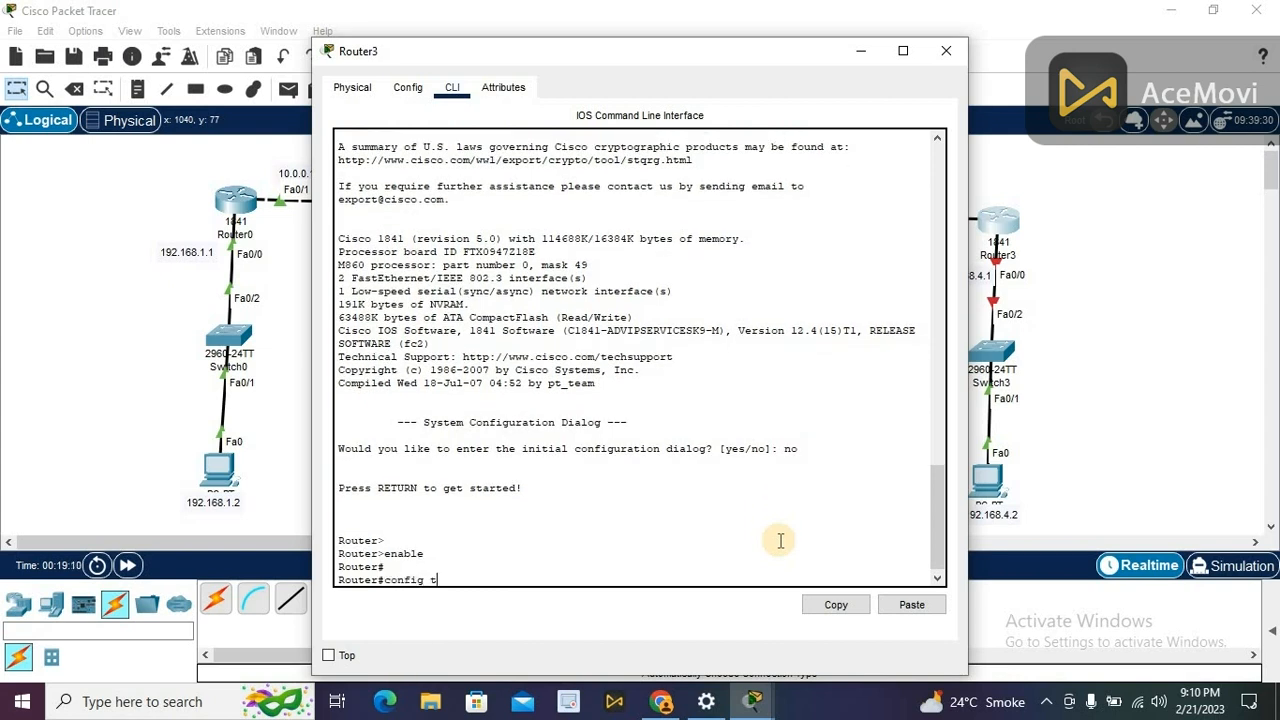
{"action": "type", "text": "fig t"}
{"action": "key", "text": "Return"}
{"action": "key", "text": "Return"}
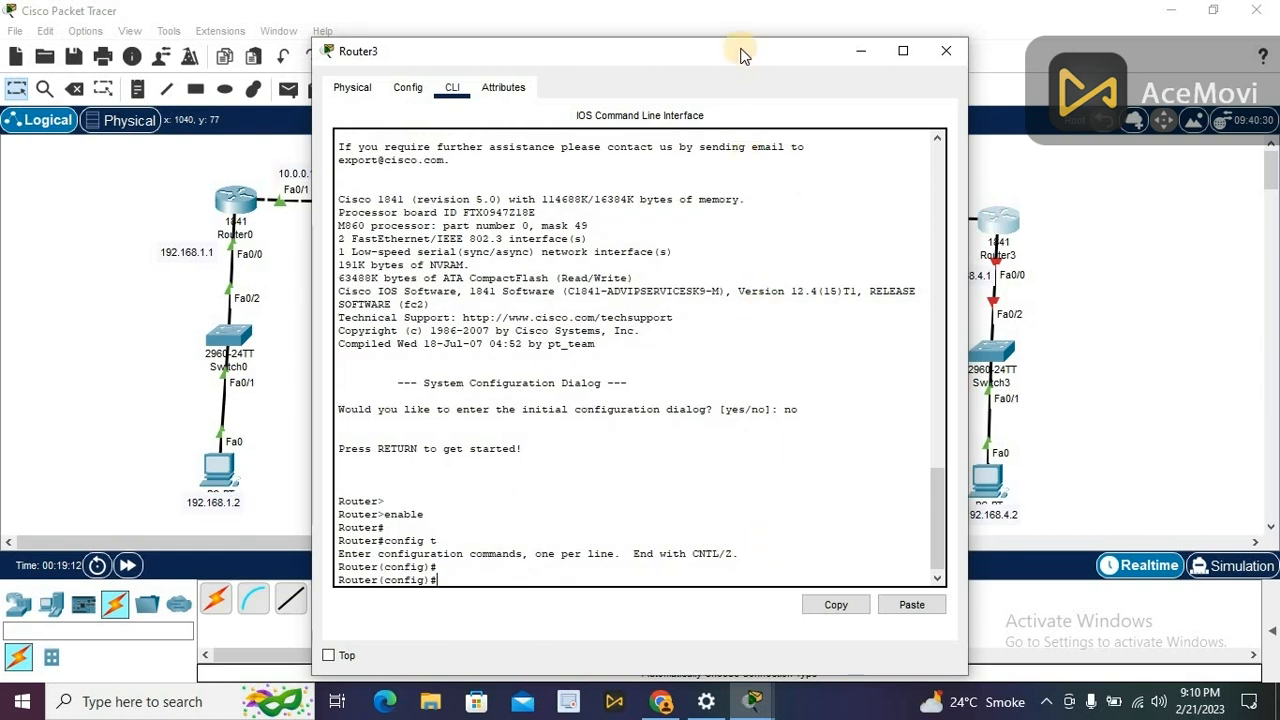
Step: Move Router3's window clear of its link labels and enter configuration mode for interface fastEthernet 0/1
{"action": "left_click_drag", "start_coordinate": [740, 50], "coordinate": [595, 41]}
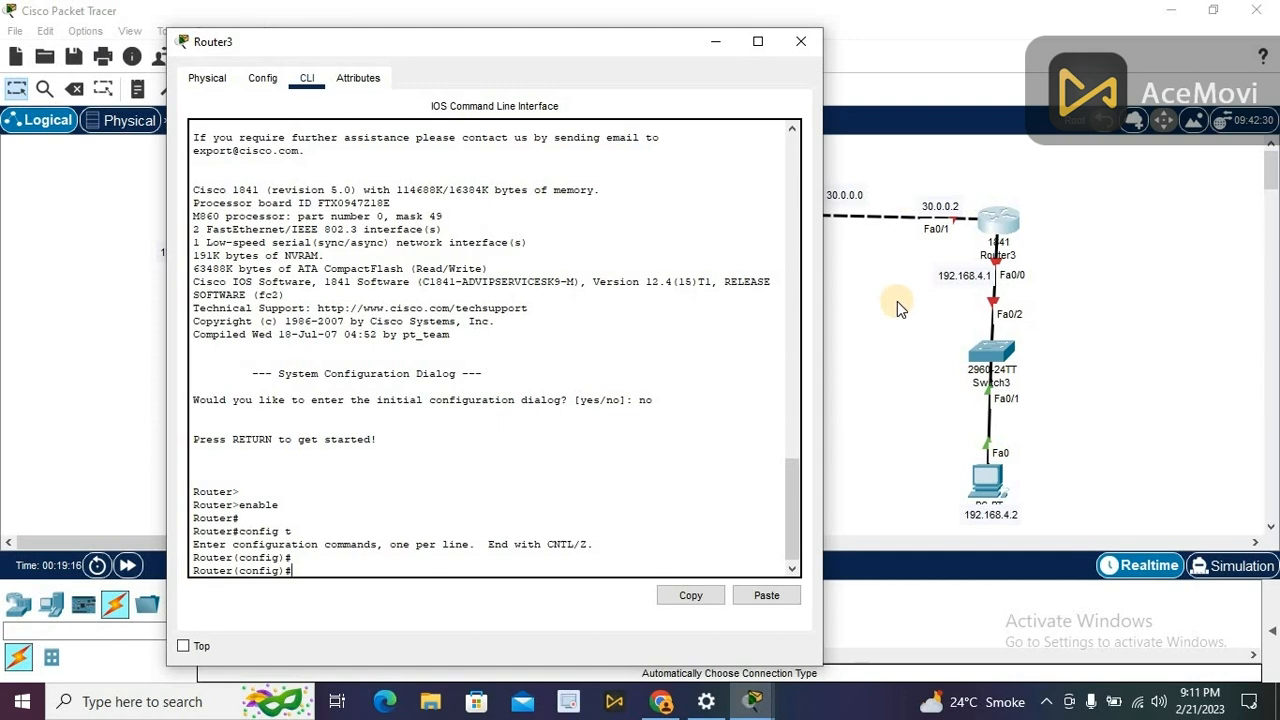
{"action": "type", "text": "interface fastEthernet"}
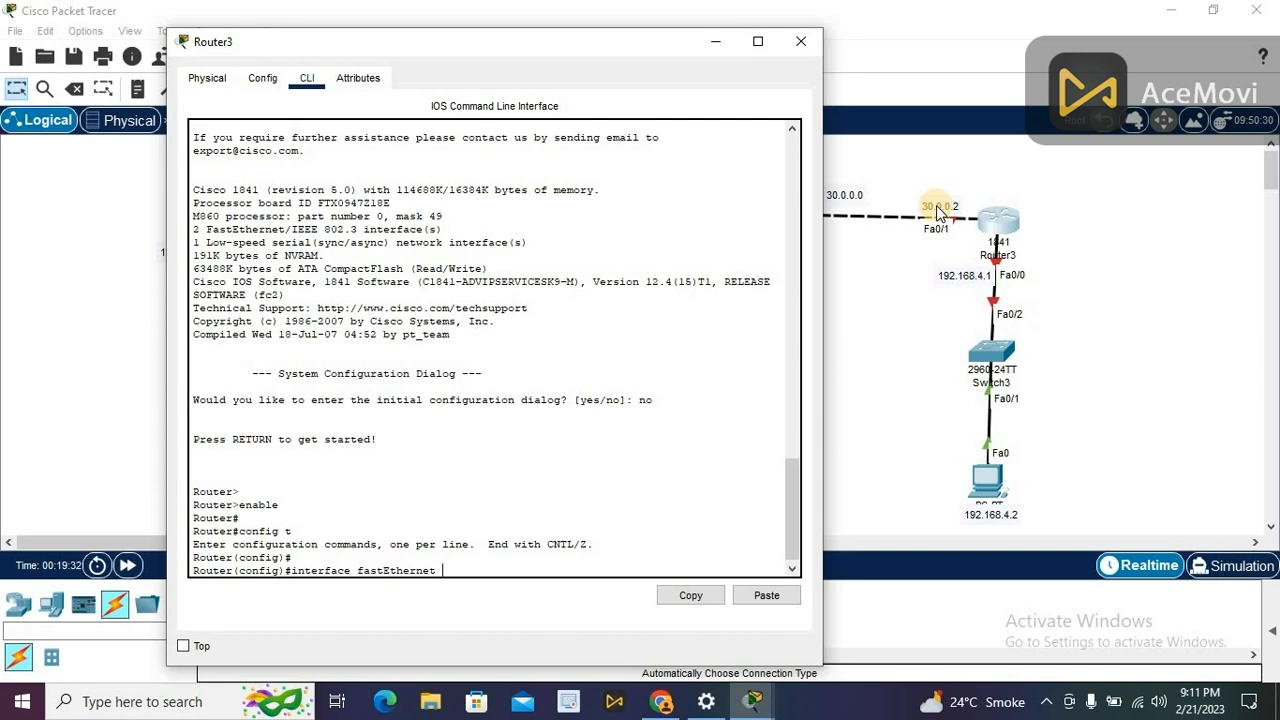
{"action": "type", "text": " 0/1"}
{"action": "key", "text": "Return"}
{"action": "key", "text": "Return"}
Step: Assign IP address 30.0.0.2 with mask 255.0.0.0 to Router3's fastEthernet 0/1 and enable it with no shutdown
{"action": "type", "text": "ip address "}
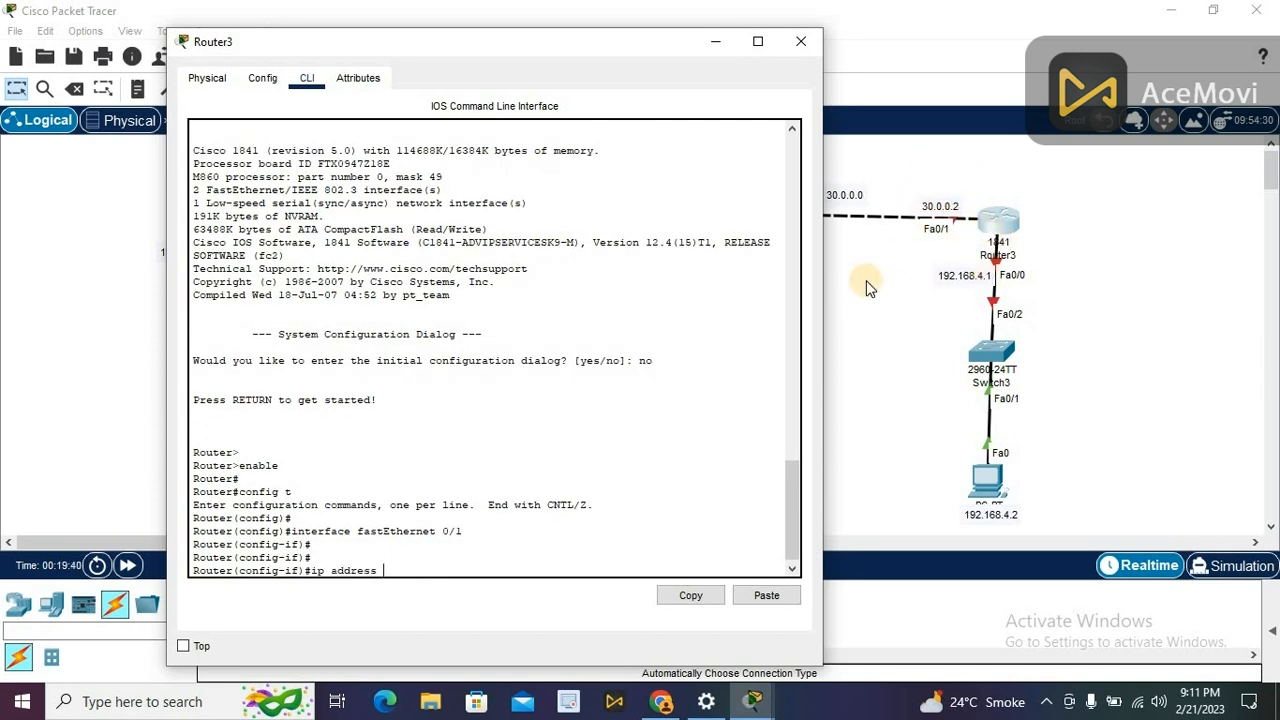
{"action": "type", "text": "30.0.0.2 255.0.0.0"}
{"action": "key", "text": "Return"}
{"action": "key", "text": "Return"}
{"action": "type", "text": "no"}
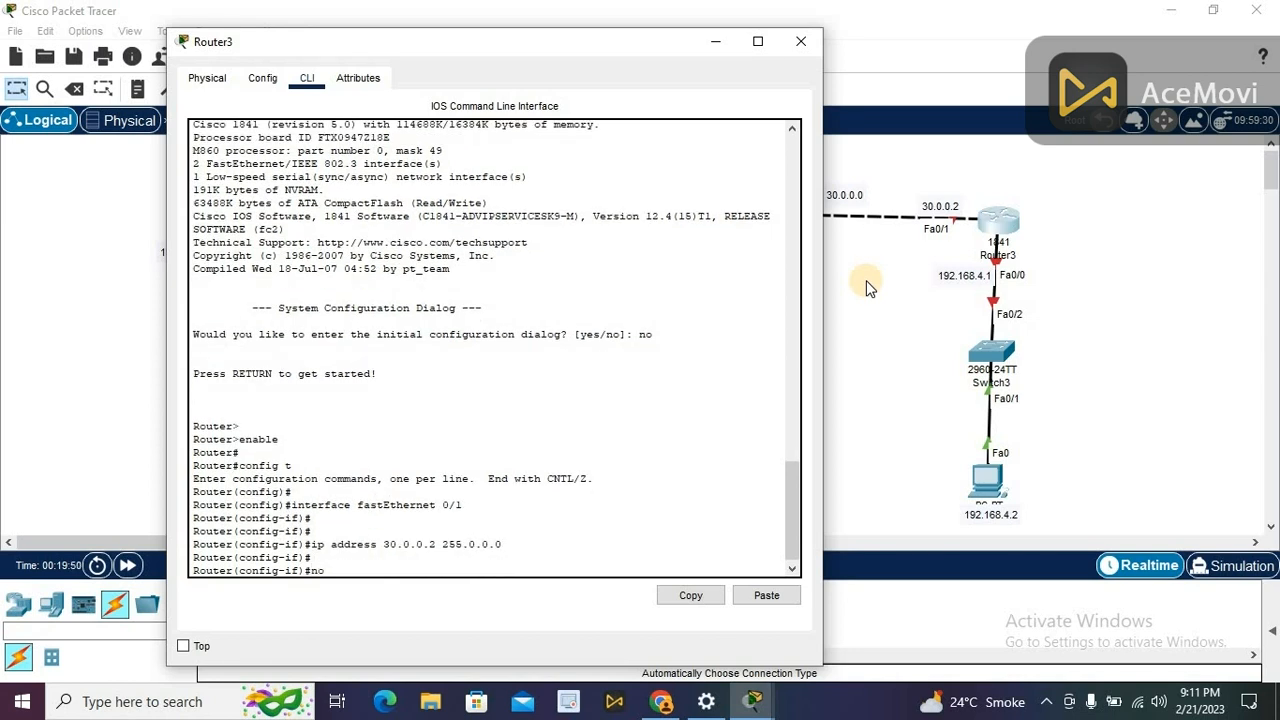
{"action": "type", "text": " shutdown"}
{"action": "key", "text": "Return"}
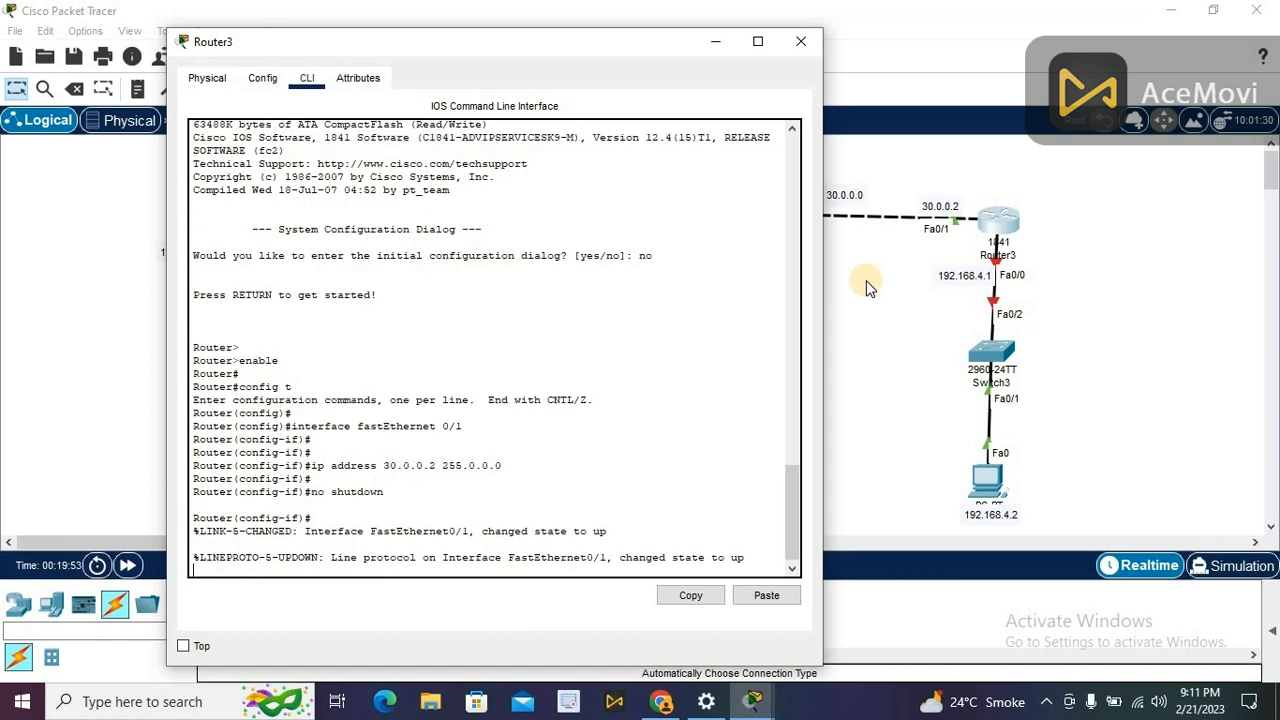
{"action": "key", "text": "Return"}
{"action": "key", "text": "Return"}
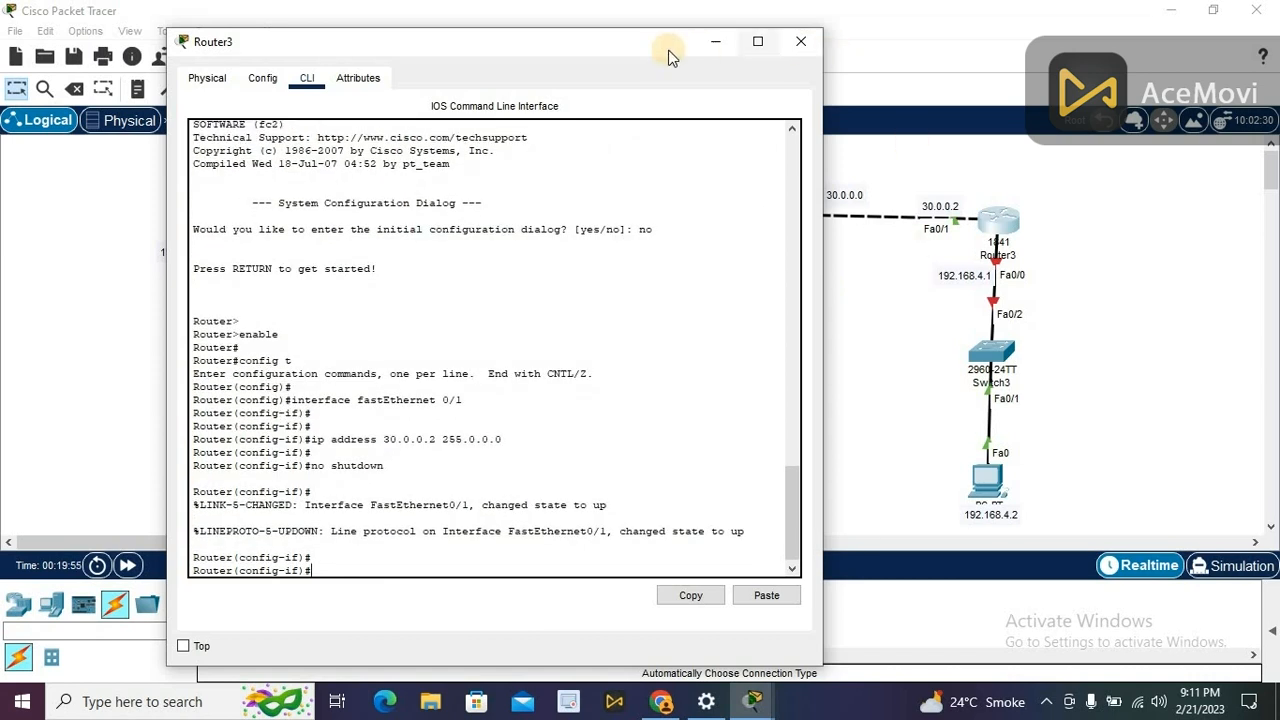
Step: Check the link between Router2 and Router3 in the topology and enter configuration mode for Router3's interface fastEthernet 0/0
{"action": "left_click_drag", "start_coordinate": [663, 45], "coordinate": [782, 307]}
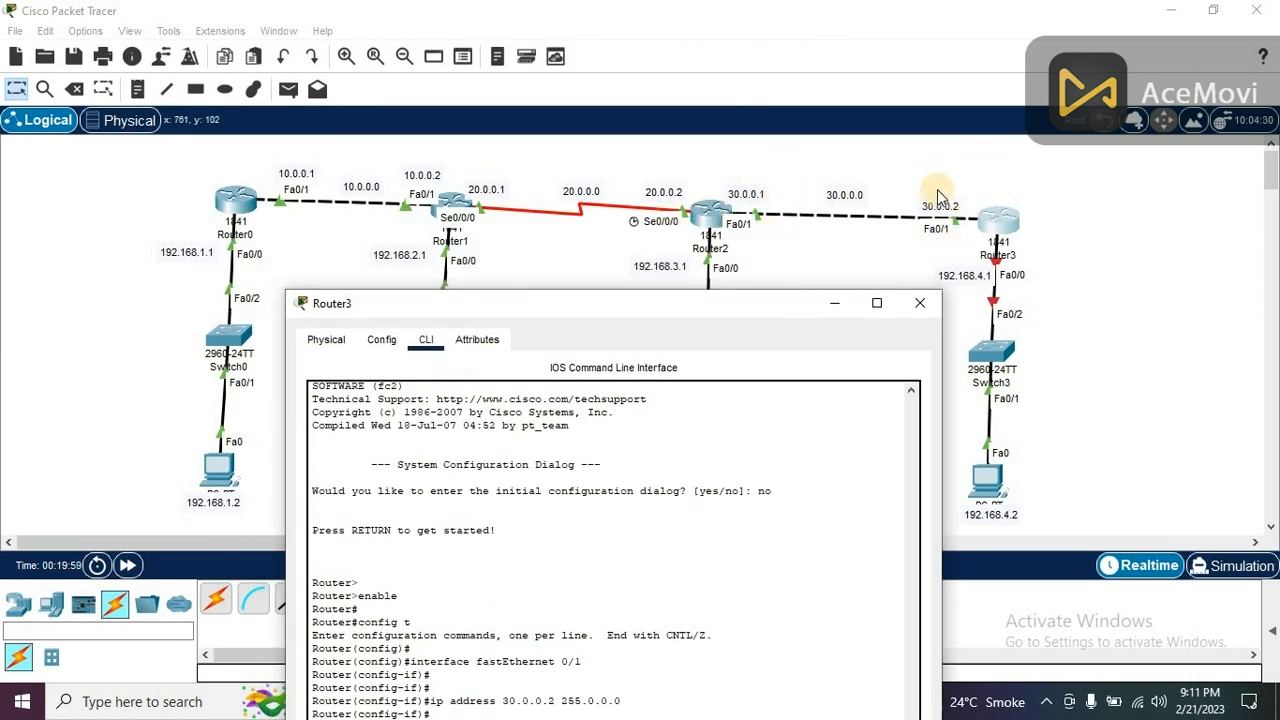
{"action": "left_click_drag", "start_coordinate": [594, 311], "coordinate": [461, 78]}
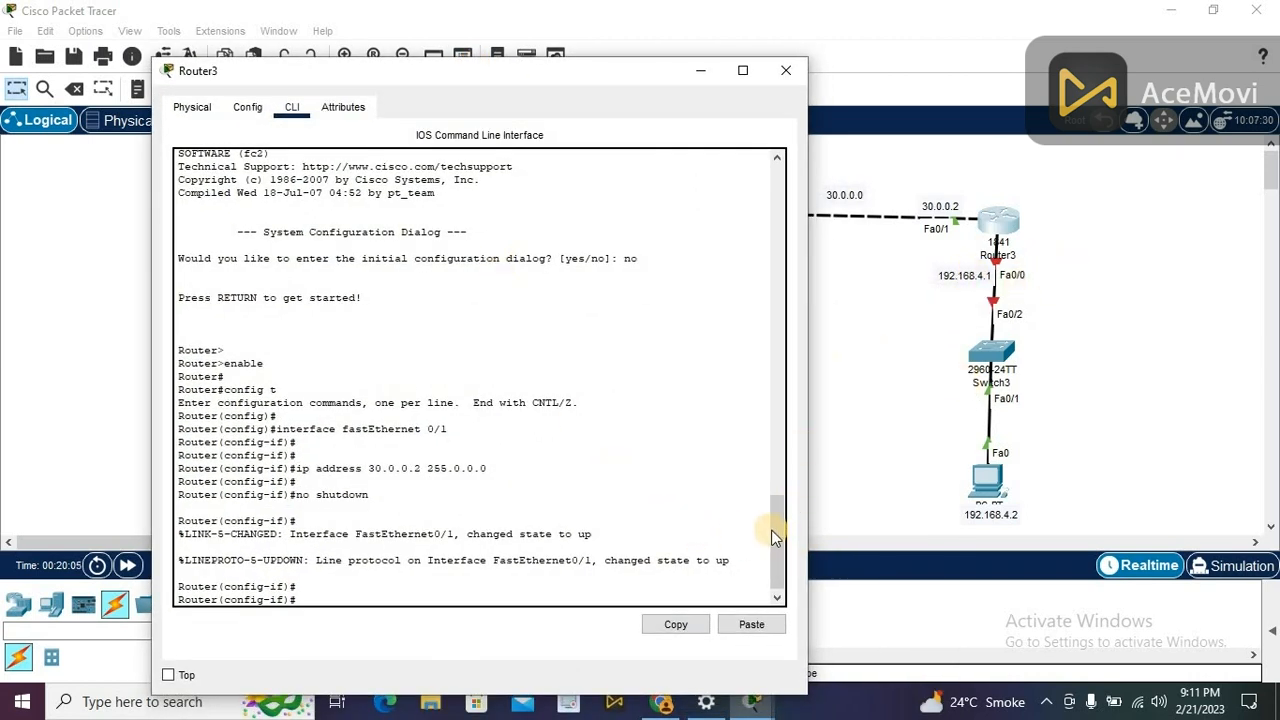
{"action": "left_click_drag", "start_coordinate": [776, 522], "coordinate": [777, 577]}
{"action": "left_click", "coordinate": [693, 584]}
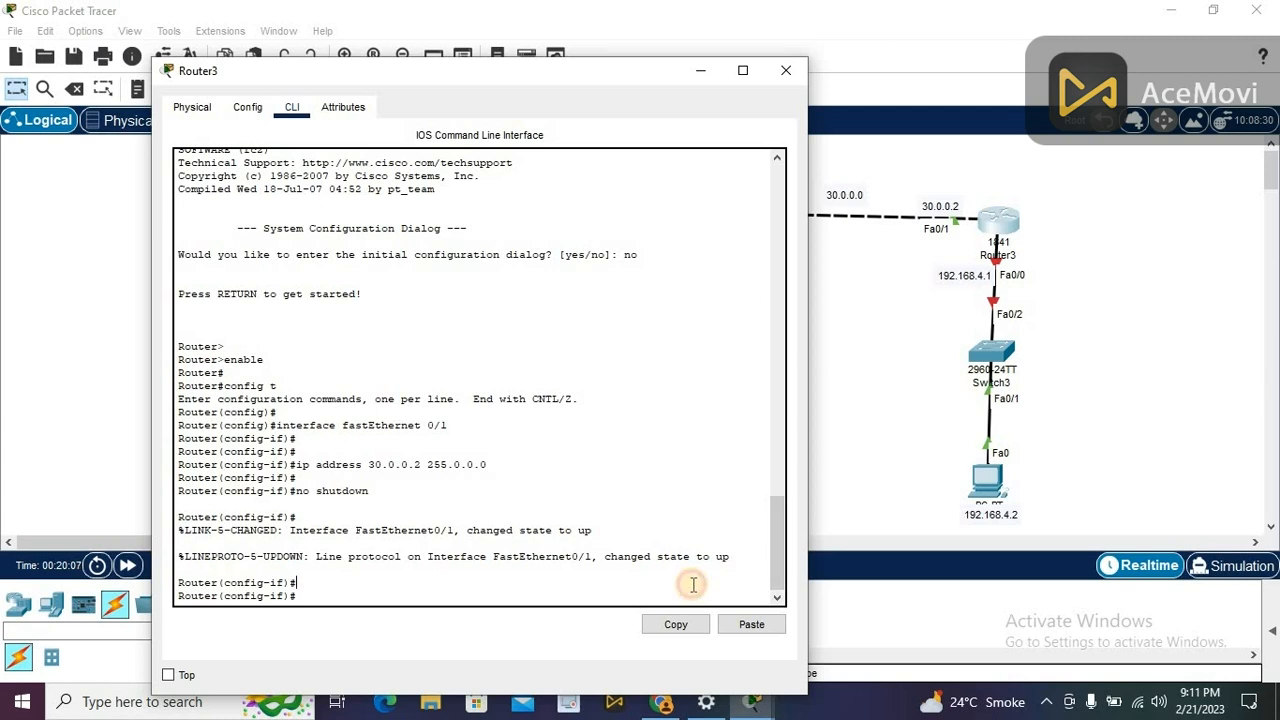
{"action": "type", "text": "interface fastEthernet 0"}
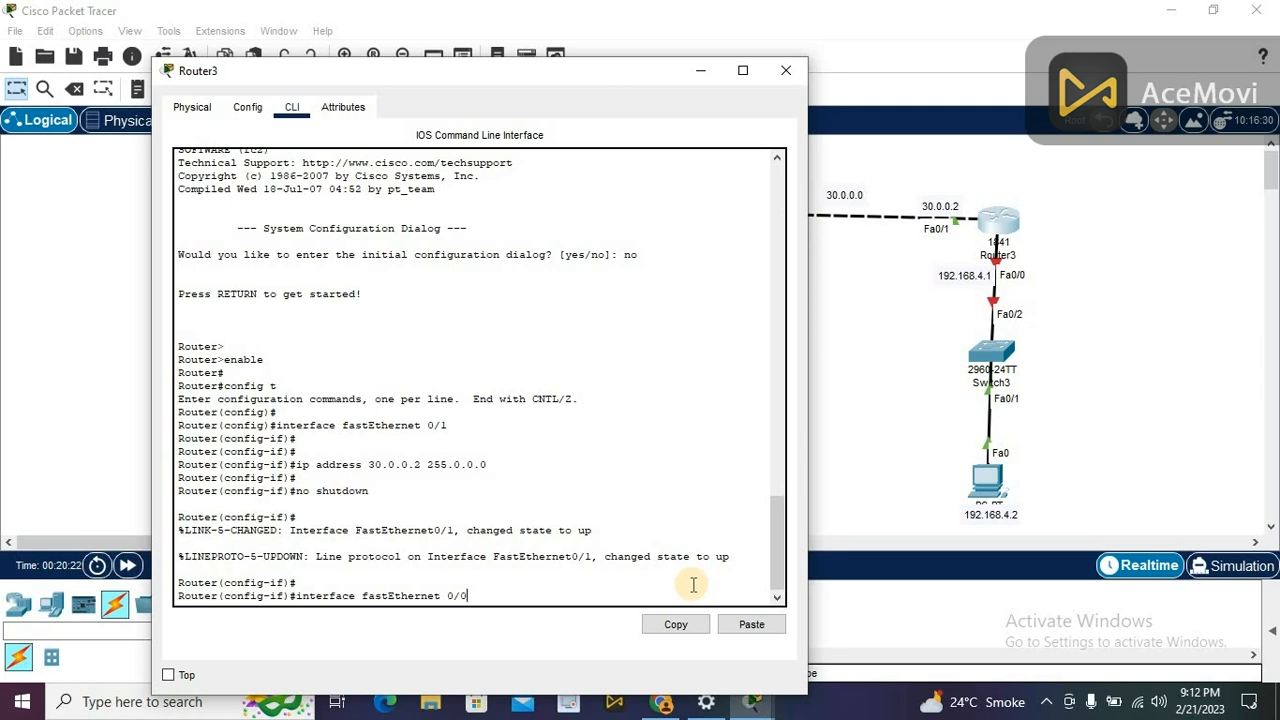
{"action": "type", "text": "/0"}
{"action": "key", "text": "Return"}
{"action": "key", "text": "Return"}
Step: Assign IP address 192.168.4.2 with mask 255.255.255.0 to Router3's fastEthernet 0/0 and enable it with no shutdown
{"action": "type", "text": "ip address "}
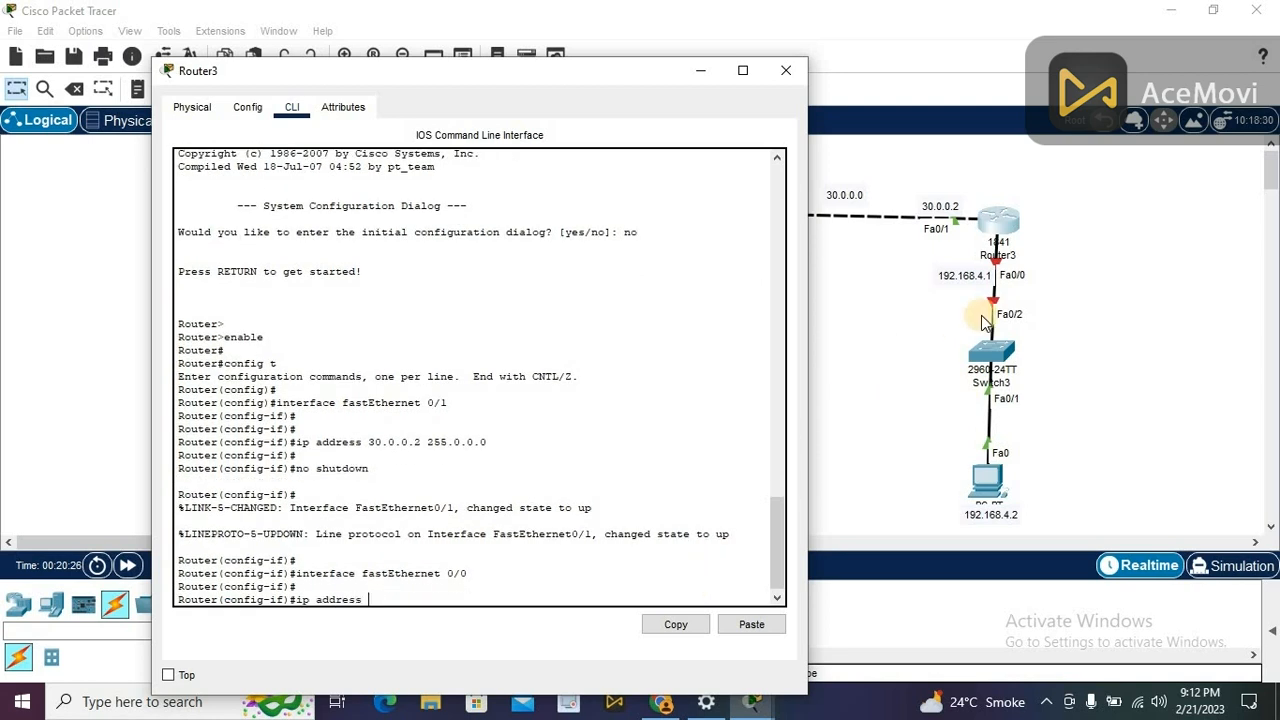
{"action": "type", "text": "192"}
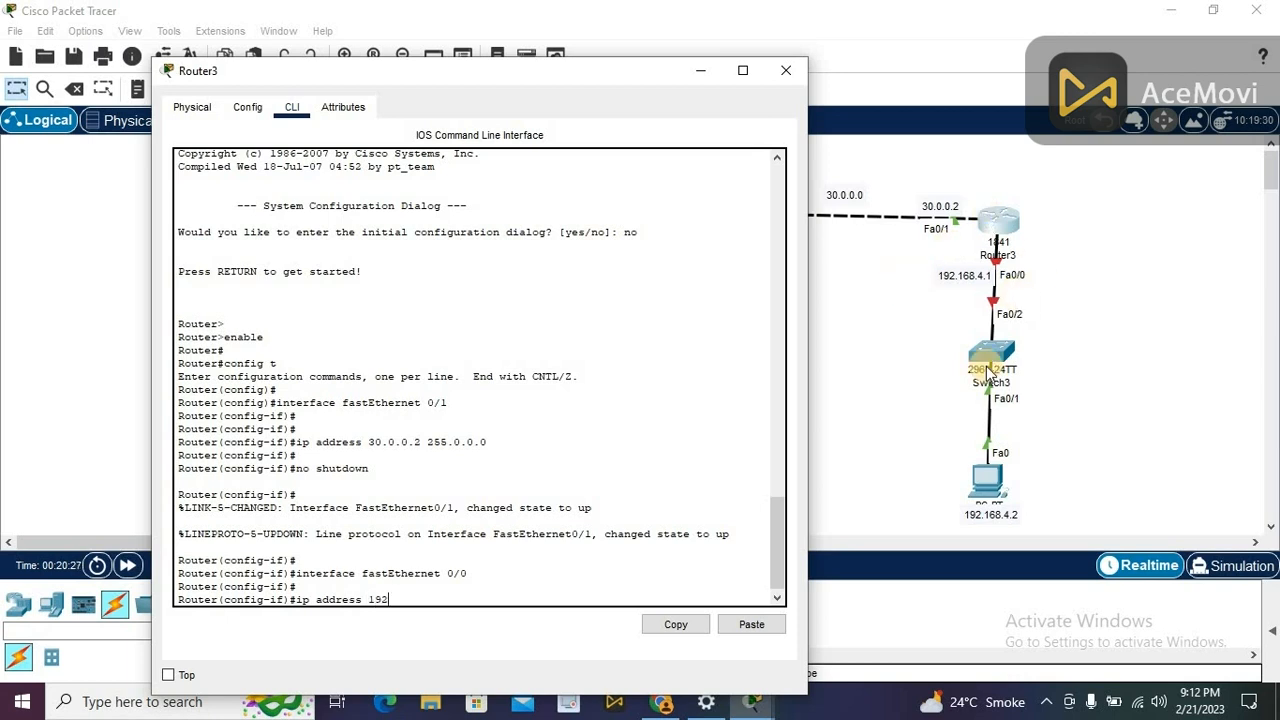
{"action": "type", "text": ".168."}
{"action": "type", "text": "4.2 255.255.255.0"}
{"action": "key", "text": "Return"}
{"action": "key", "text": "Return"}
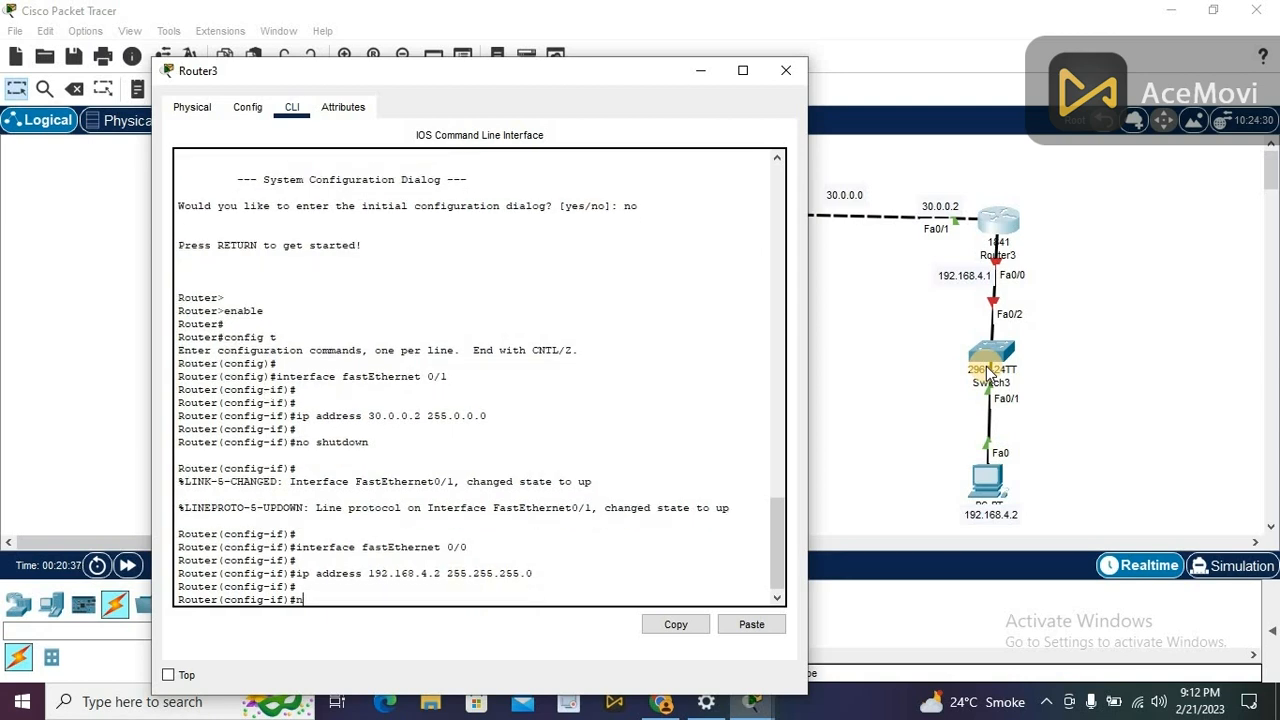
{"action": "type", "text": "no shutdown"}
{"action": "key", "text": "Return"}
{"action": "key", "text": "Return"}
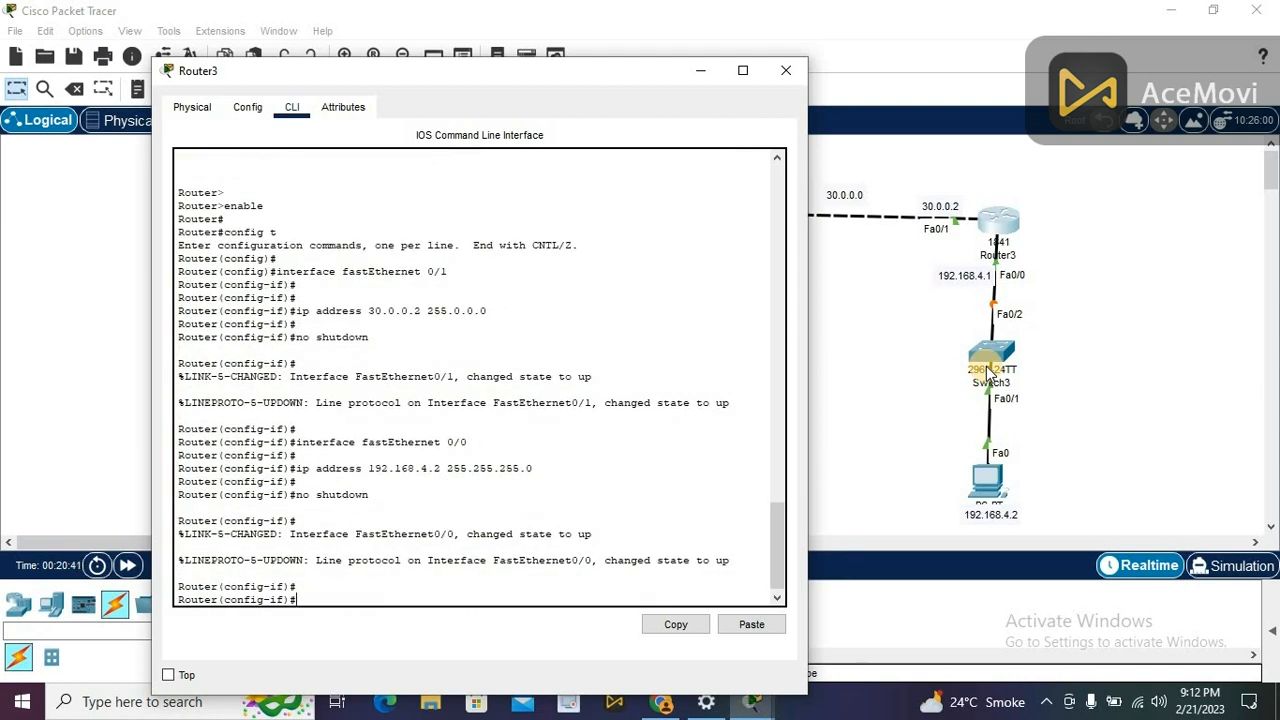
Step: Leave interface configuration mode with exit and close Router3's window
{"action": "type", "text": "exit"}
{"action": "key", "text": "Return"}
{"action": "key", "text": "Return"}
{"action": "key", "text": "Return"}
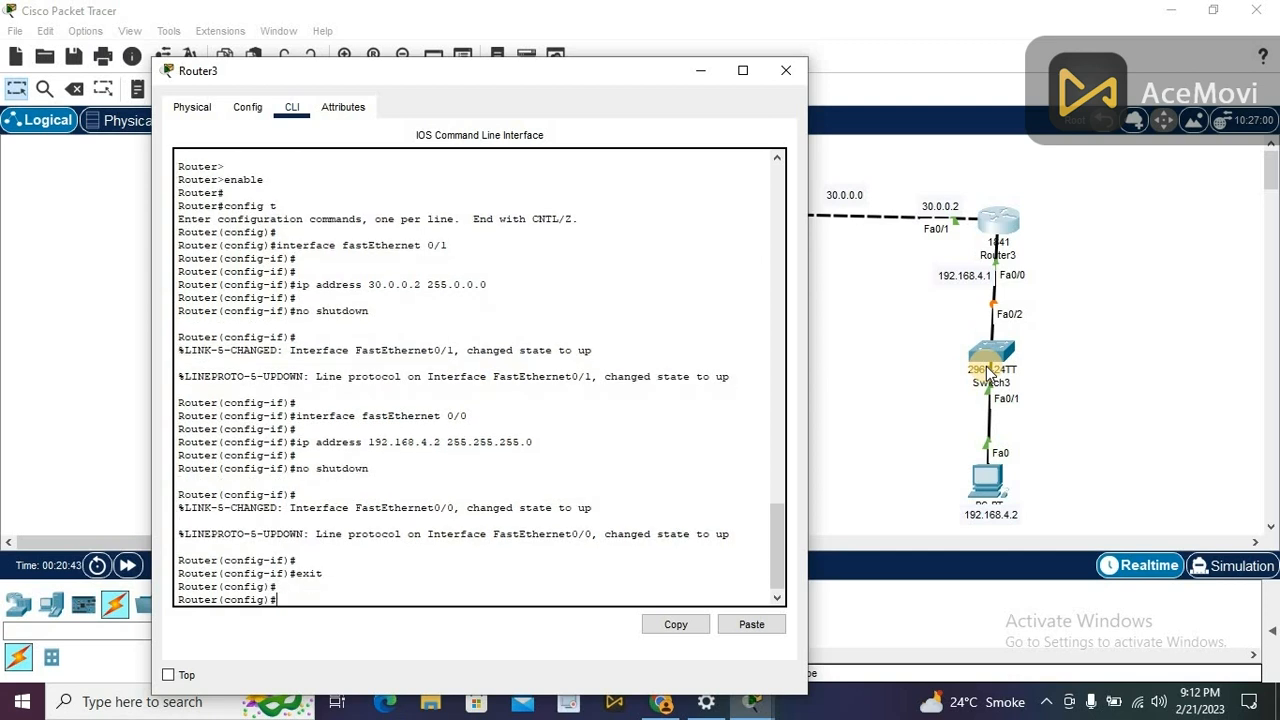
{"action": "left_click", "coordinate": [787, 71]}
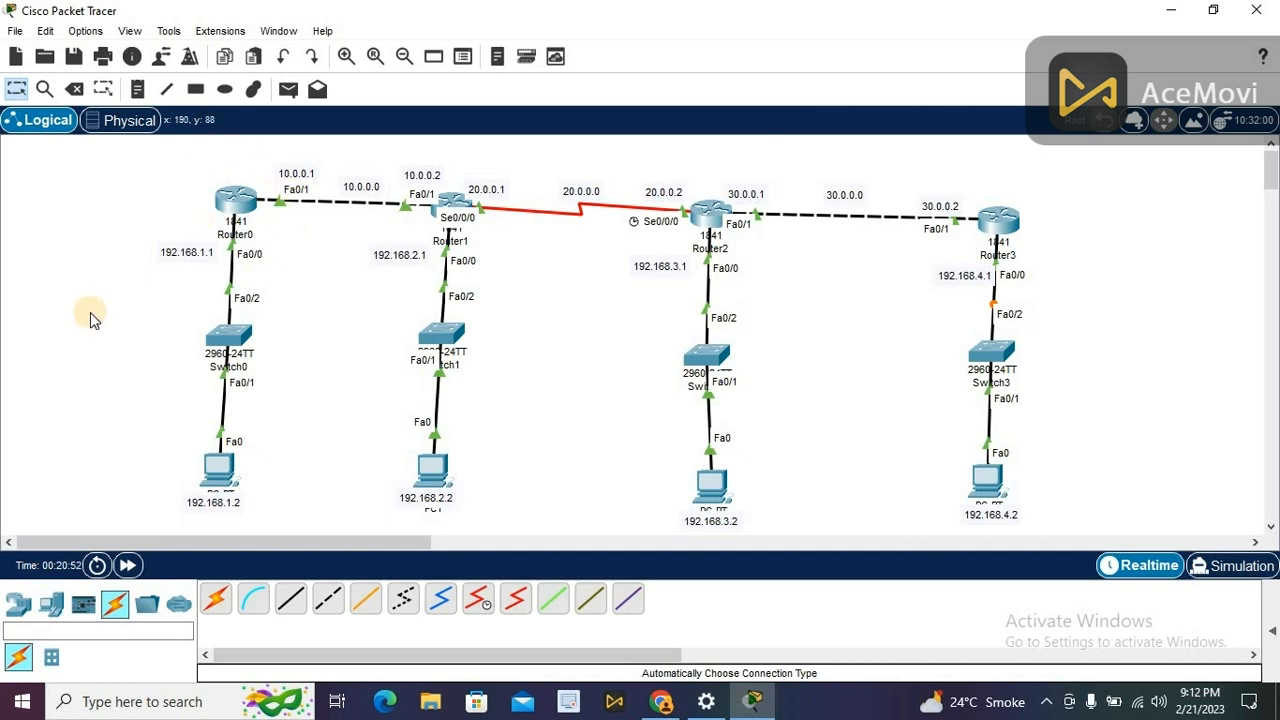
Step: Set up the ellipse tool with a pale yellow #efffa1 fill and move the shape palette clear of the routers' link area
{"action": "left_click", "coordinate": [222, 90]}
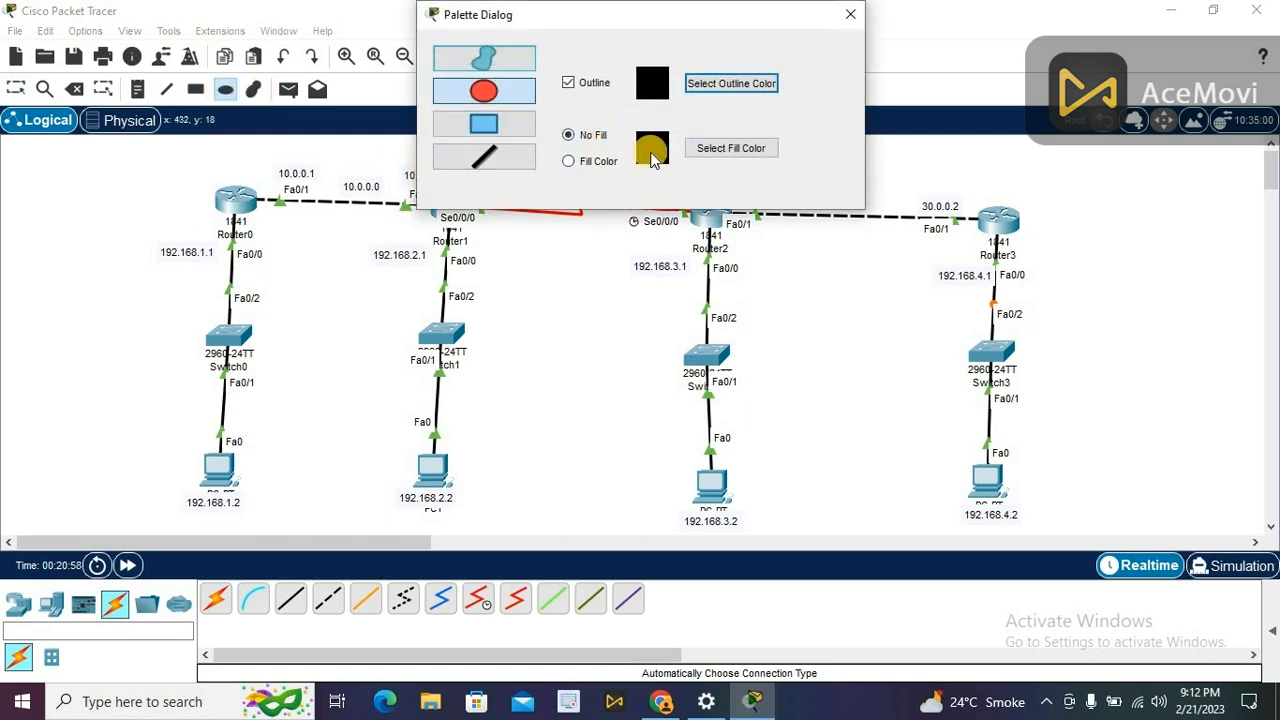
{"action": "left_click", "coordinate": [568, 161]}
{"action": "left_click", "coordinate": [731, 149]}
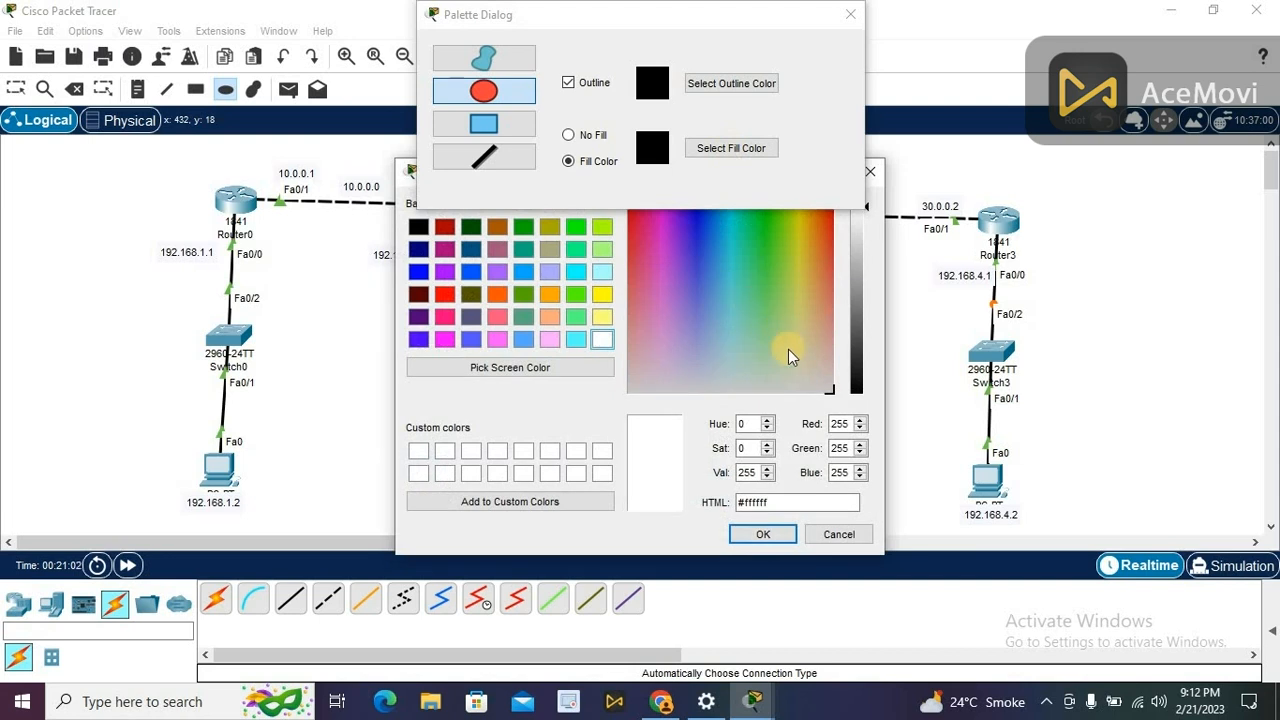
{"action": "left_click", "coordinate": [794, 325]}
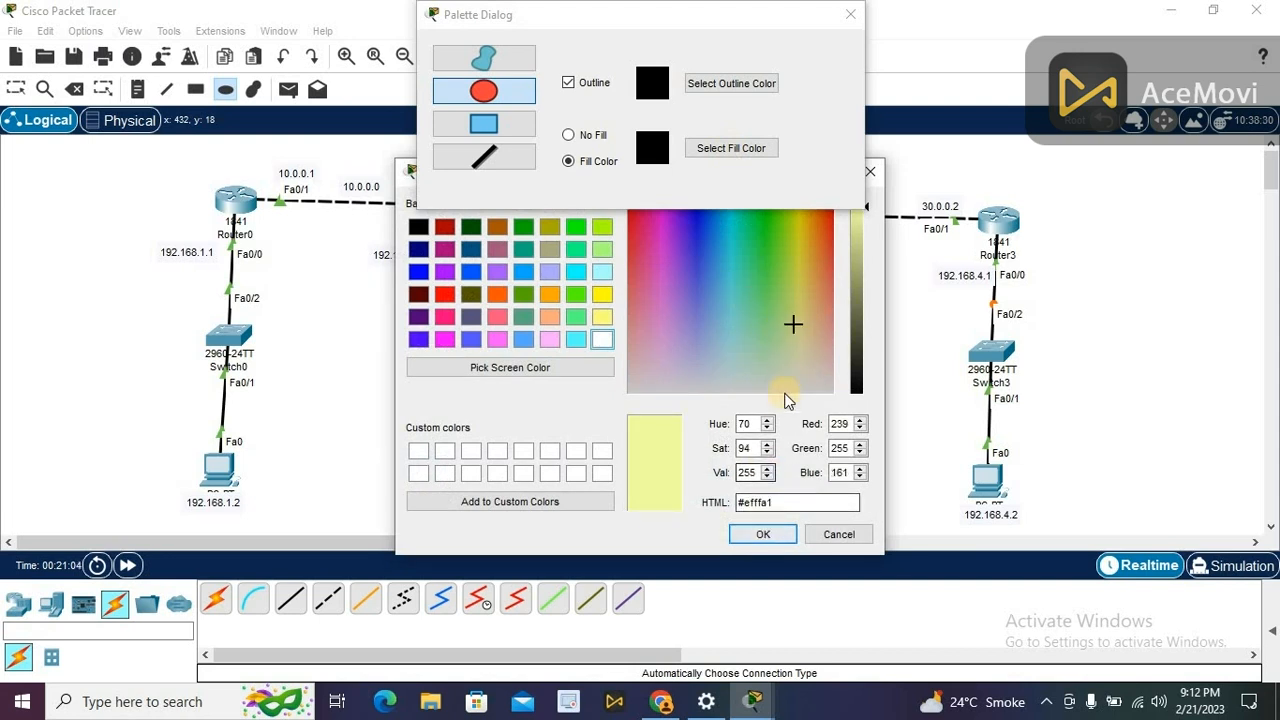
{"action": "left_click", "coordinate": [763, 536]}
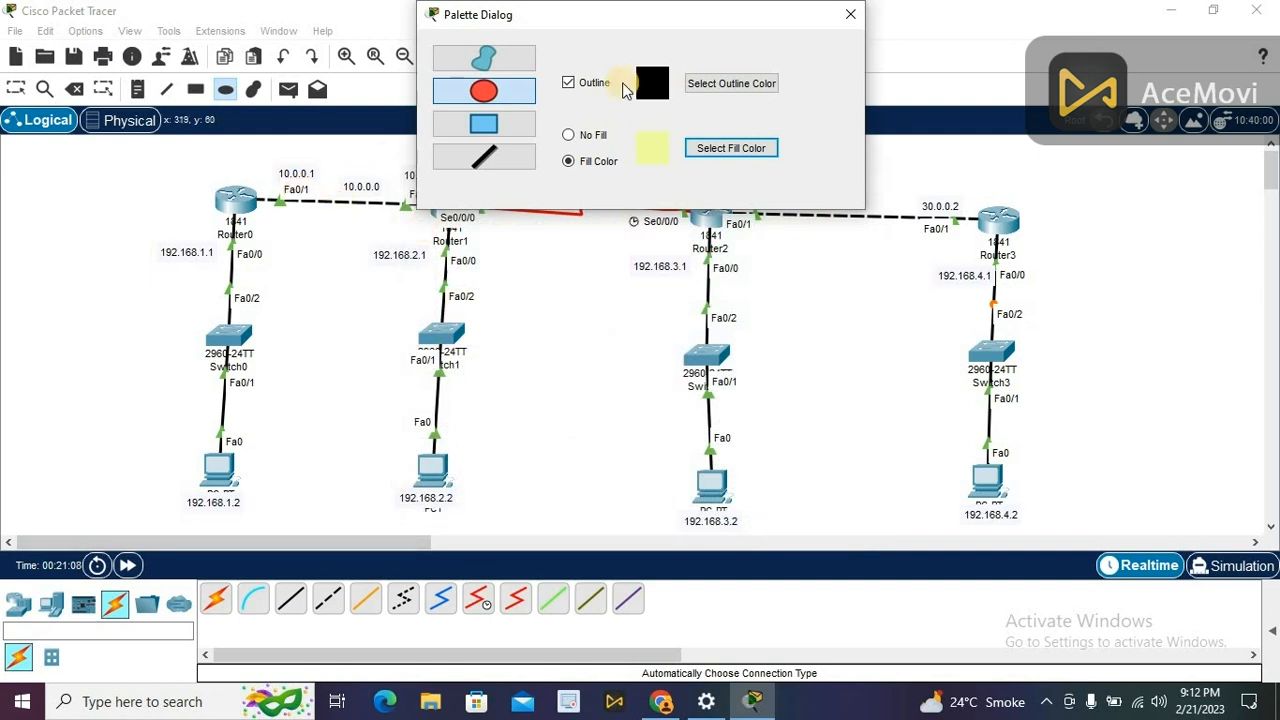
{"action": "left_click_drag", "start_coordinate": [998, 27], "coordinate": [1209, 46]}
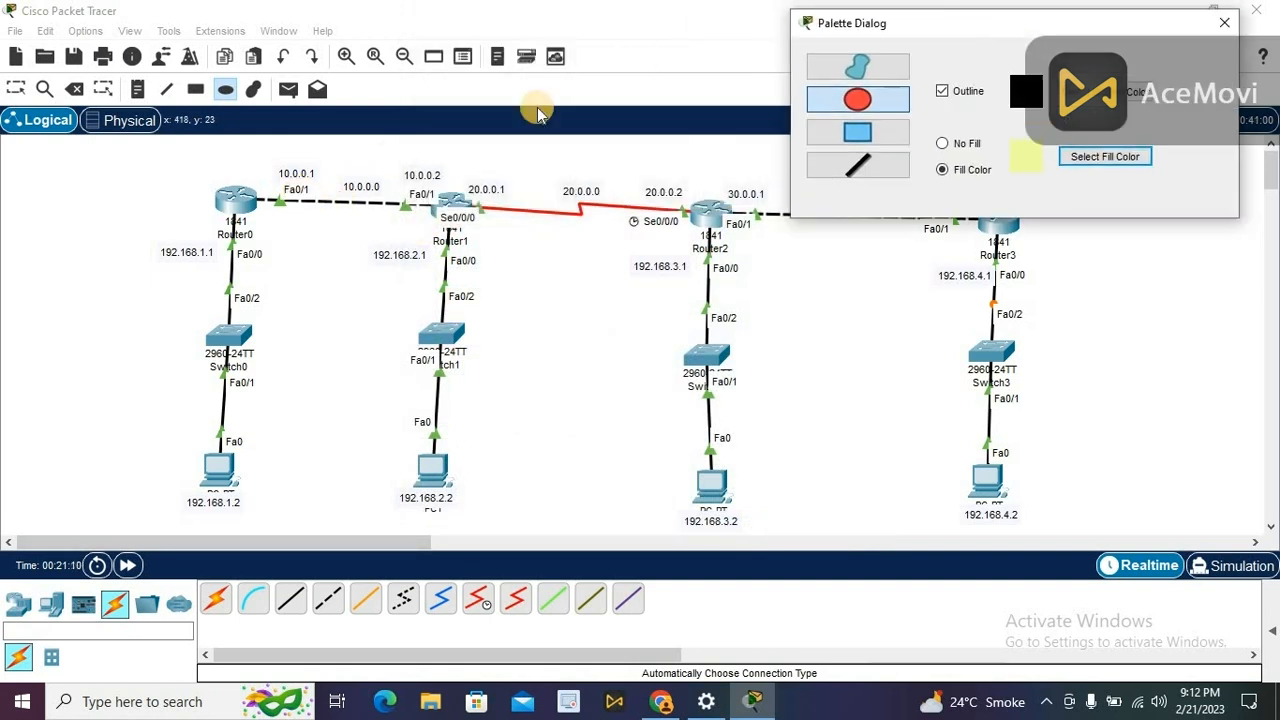
Step: Draw a filled ellipse around the link between Router0 and Router1 and label it Area 0
{"action": "left_click_drag", "start_coordinate": [178, 167], "coordinate": [491, 242]}
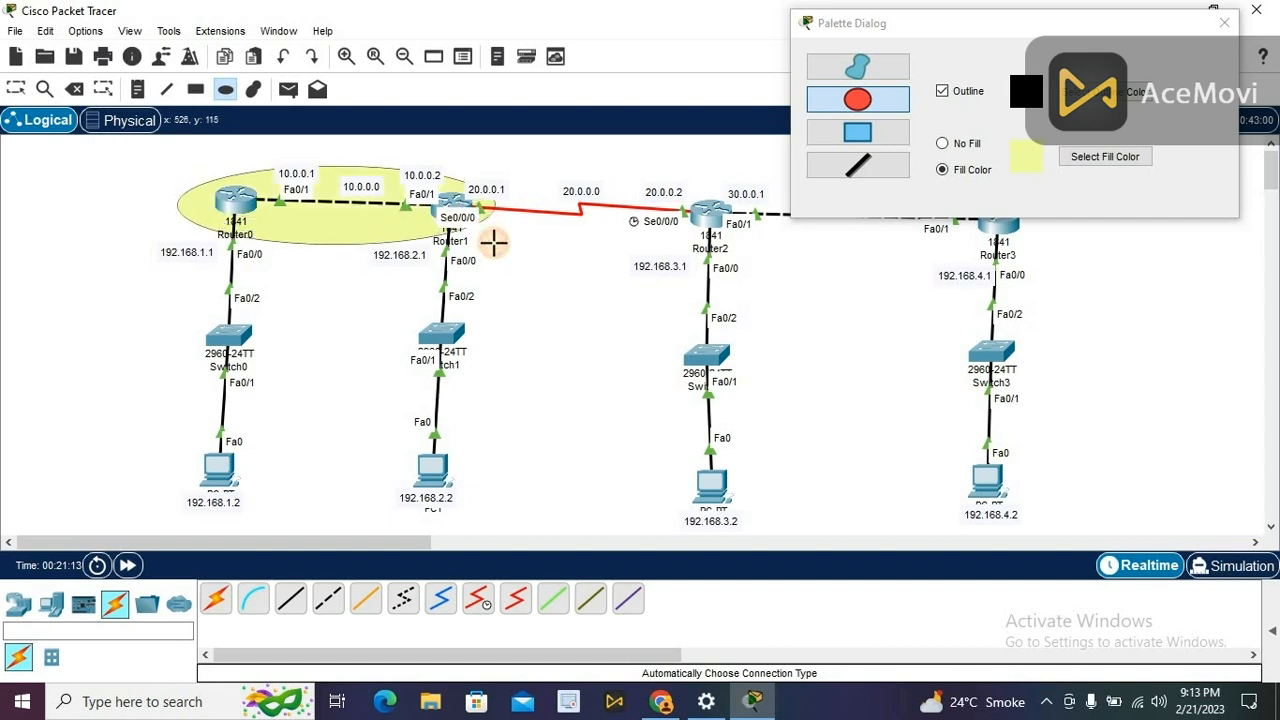
{"action": "left_click", "coordinate": [16, 89]}
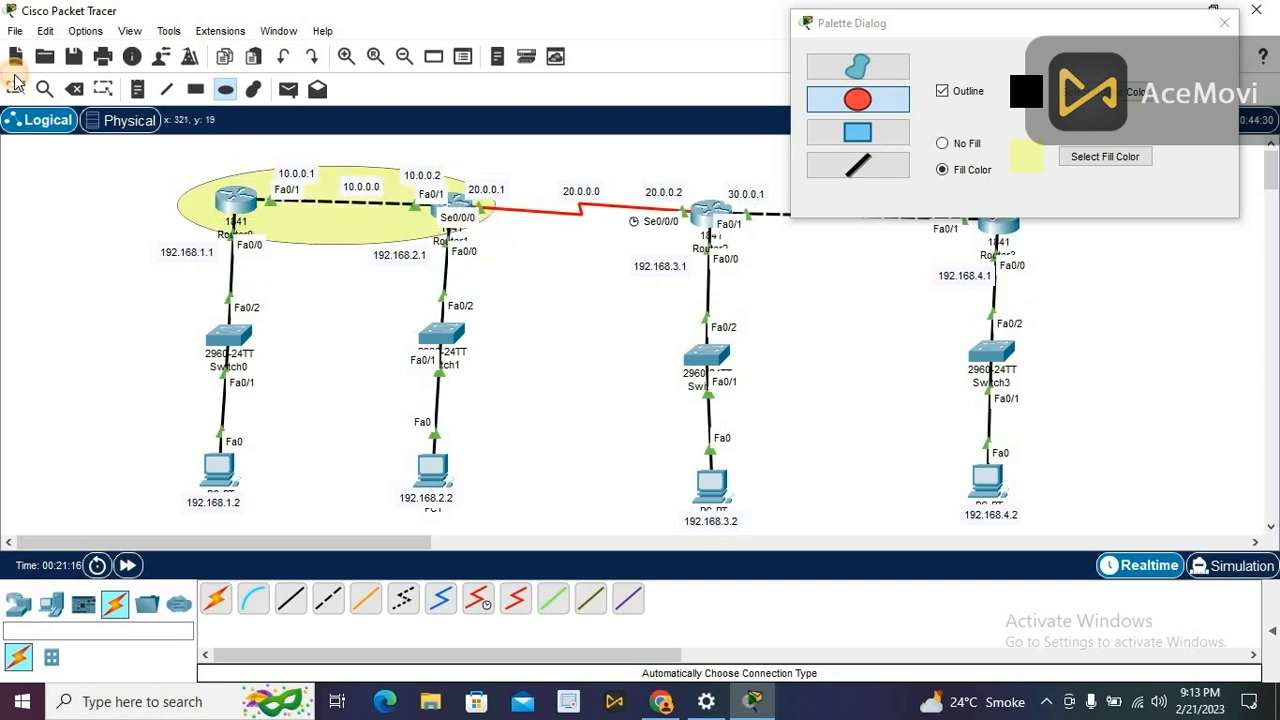
{"action": "left_click", "coordinate": [324, 213]}
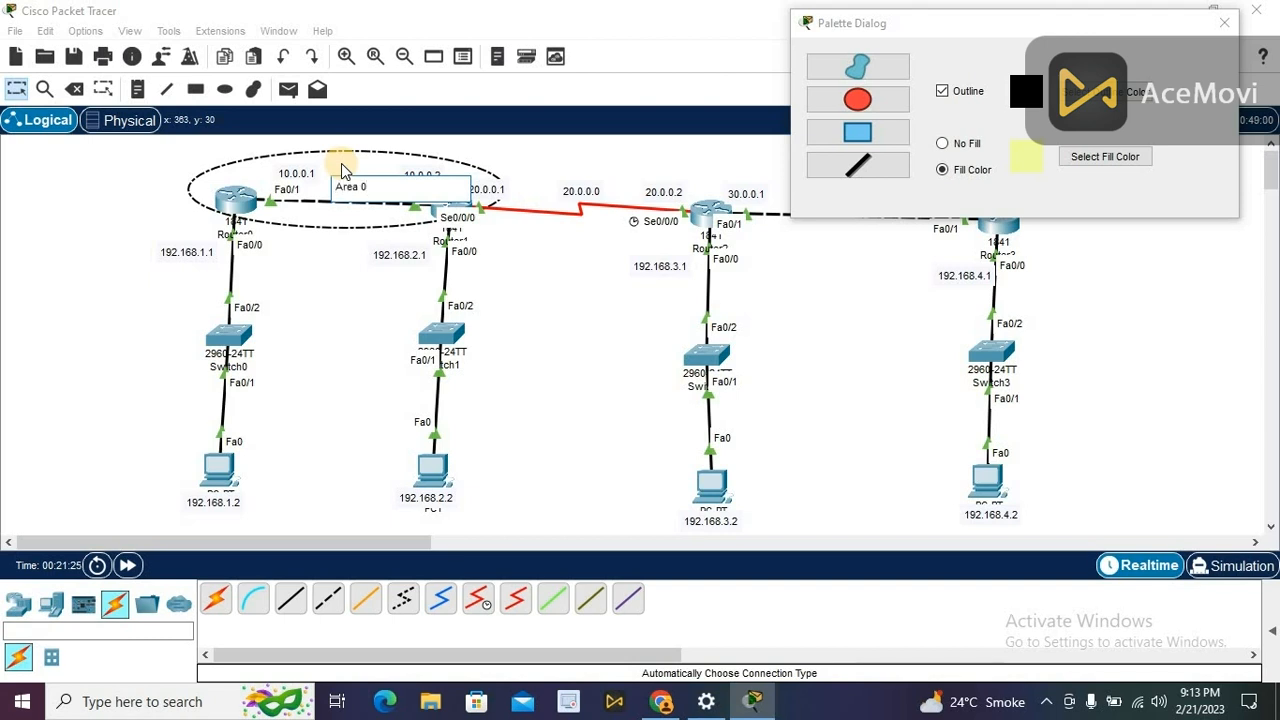
{"action": "left_click", "coordinate": [156, 190]}
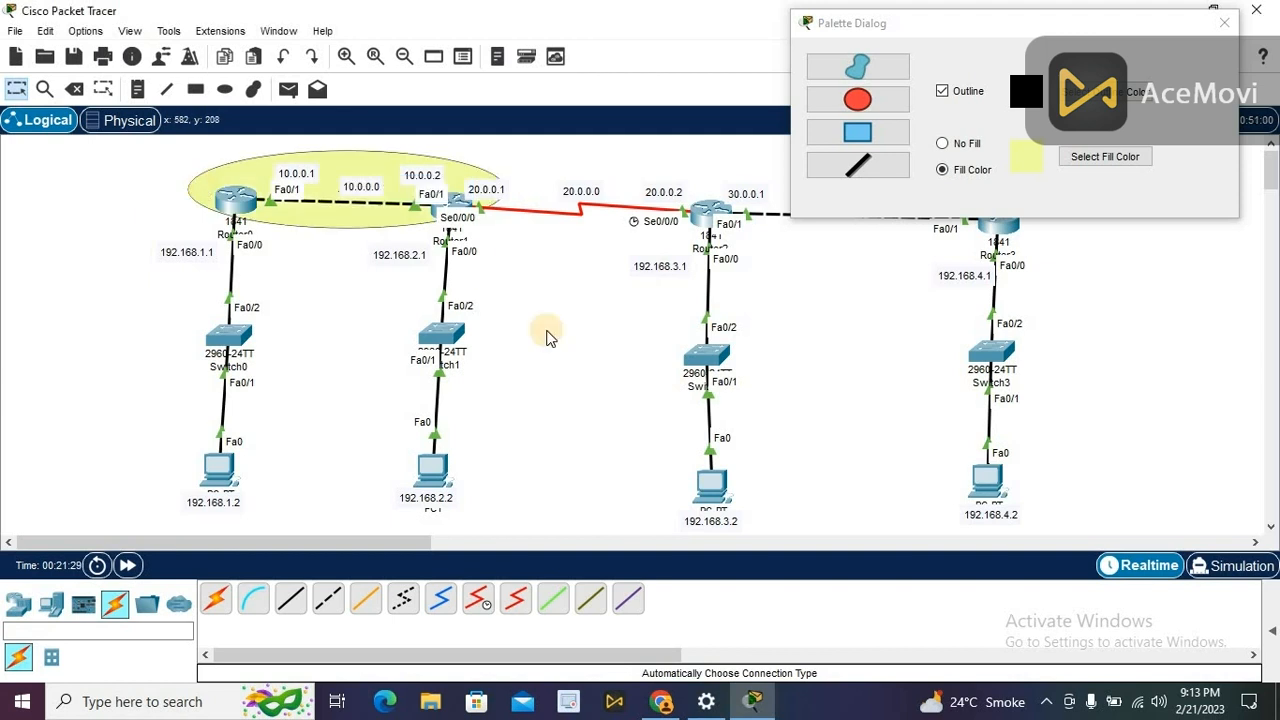
Step: Set the shape fill color to light peach #ffdec6
{"action": "left_click", "coordinate": [858, 165]}
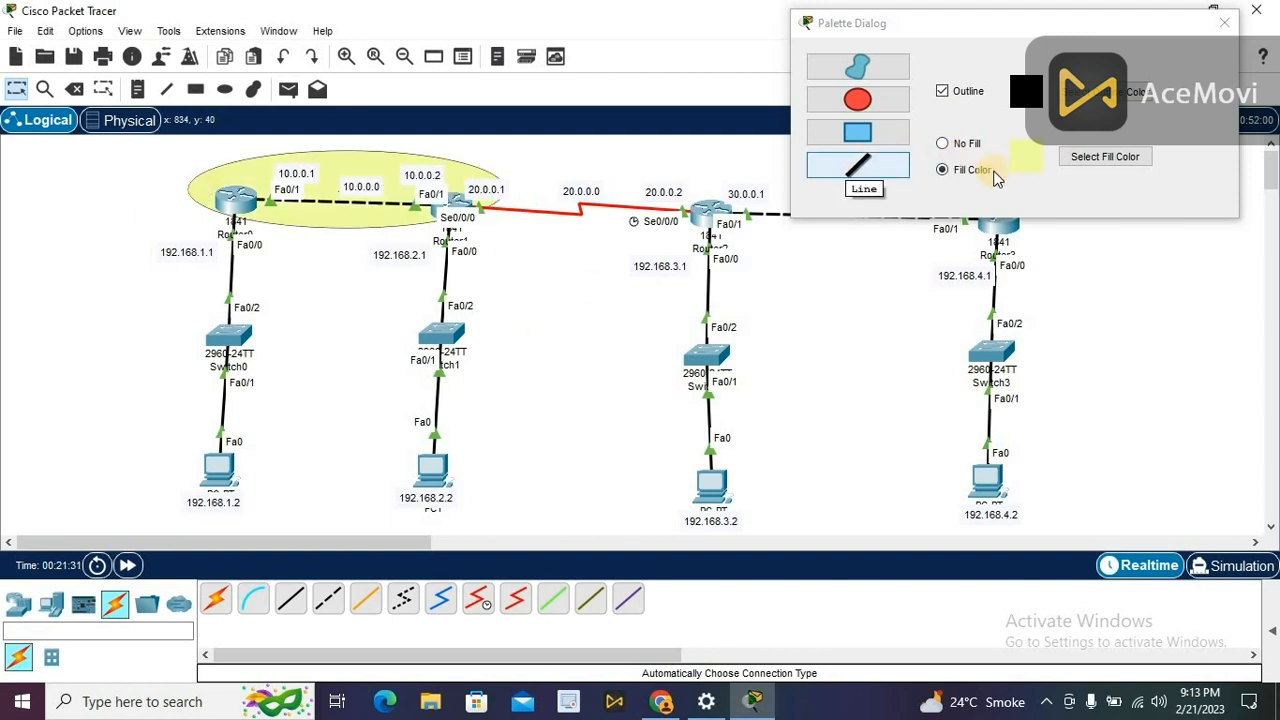
{"action": "left_click", "coordinate": [1063, 159]}
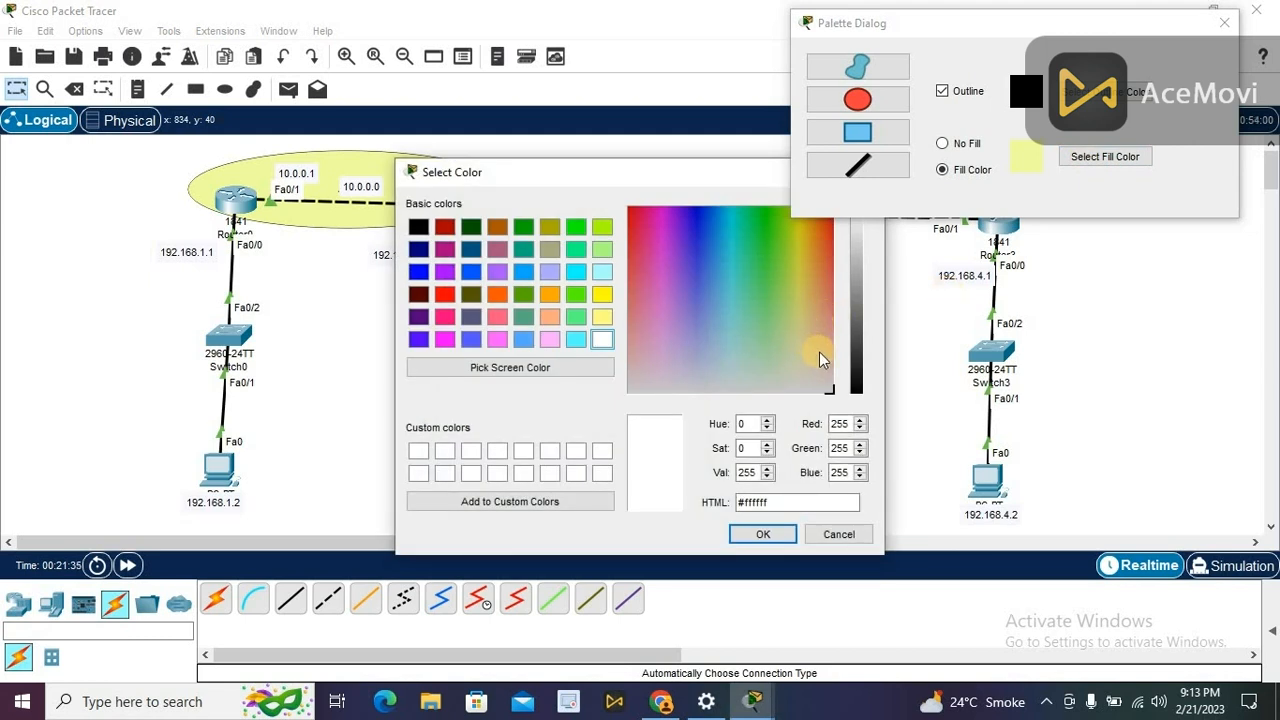
{"action": "left_click", "coordinate": [819, 352]}
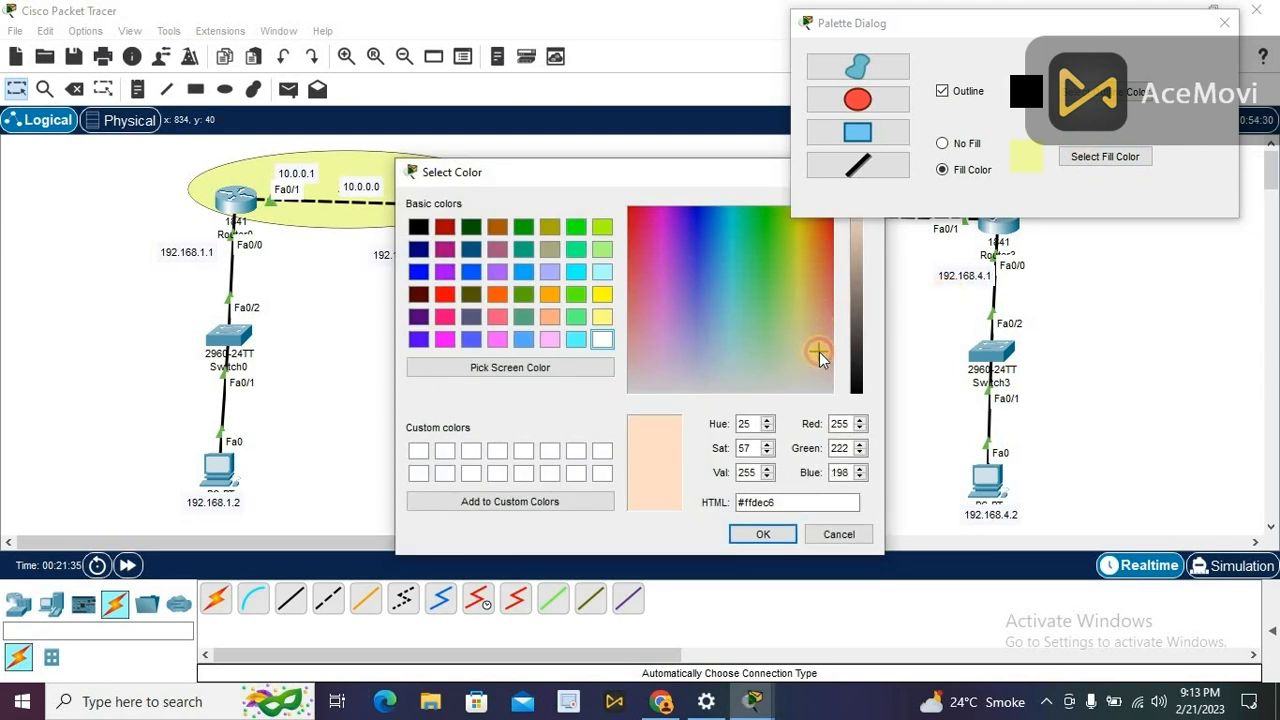
{"action": "left_click", "coordinate": [760, 533]}
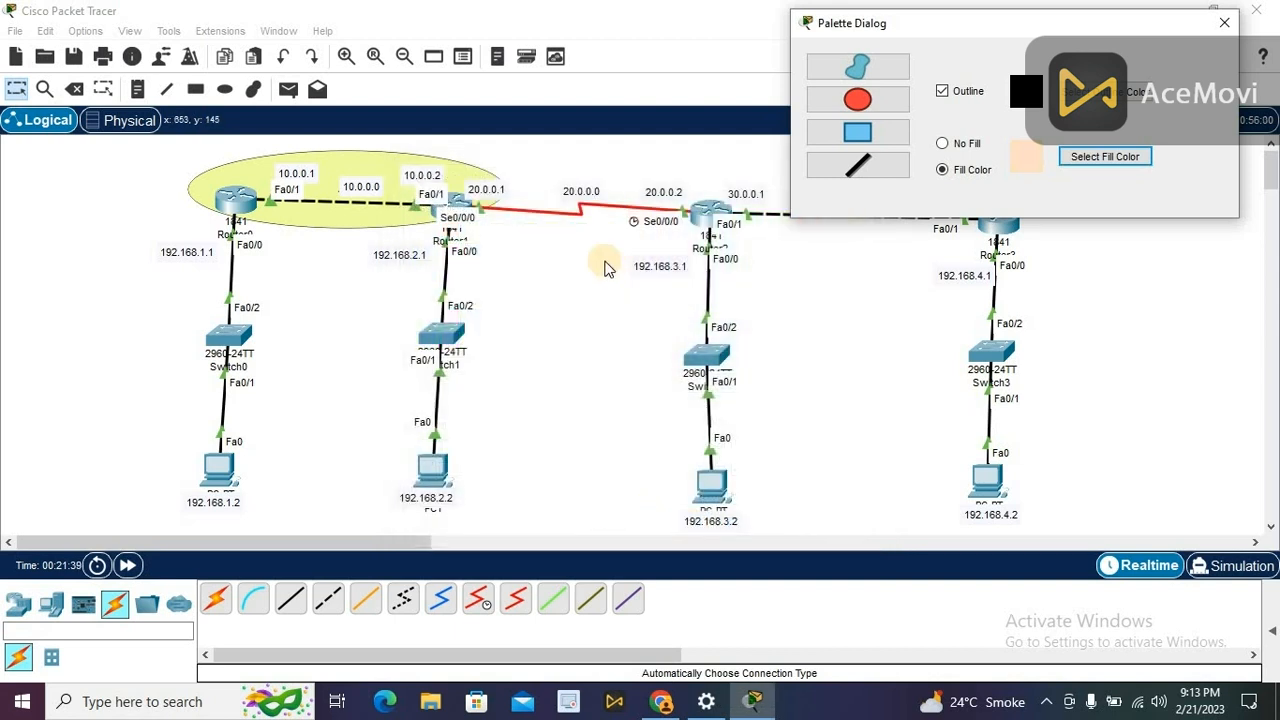
Step: Draw a tall ellipse around Router1's LAN with Switch1 and its PC, and label it Area 1
{"action": "left_click", "coordinate": [857, 99]}
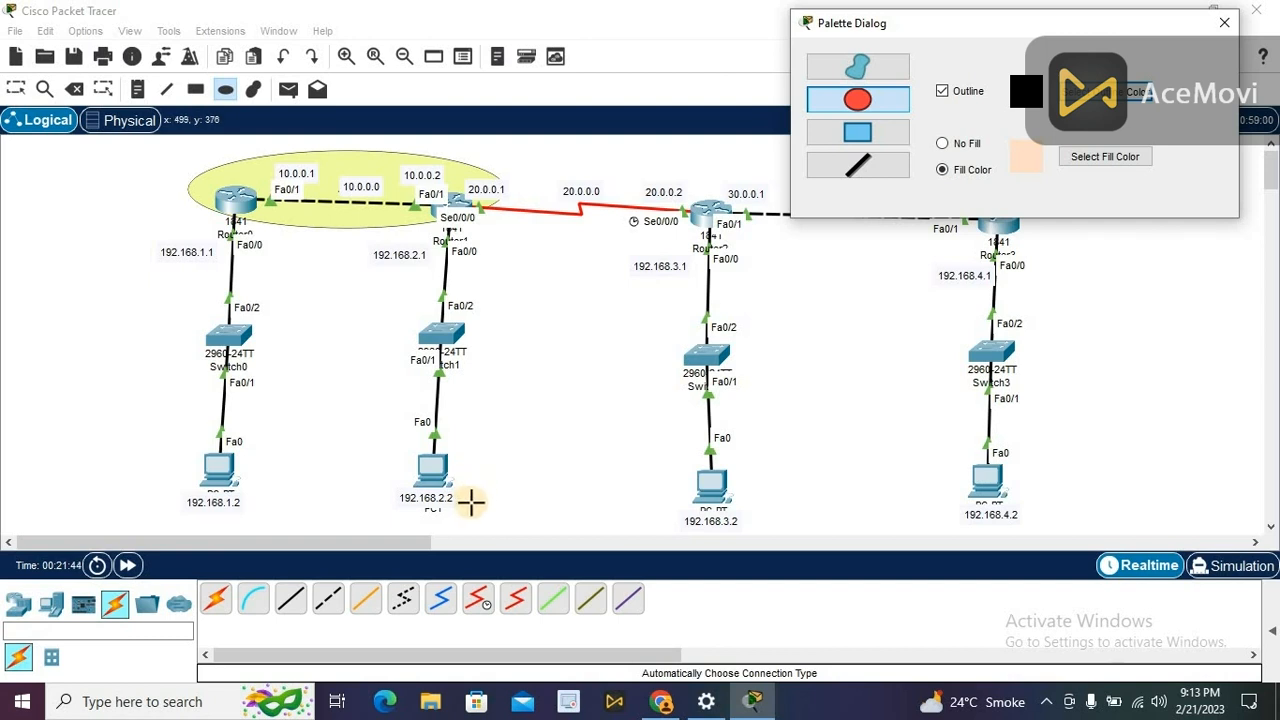
{"action": "left_click_drag", "start_coordinate": [480, 500], "coordinate": [327, 231]}
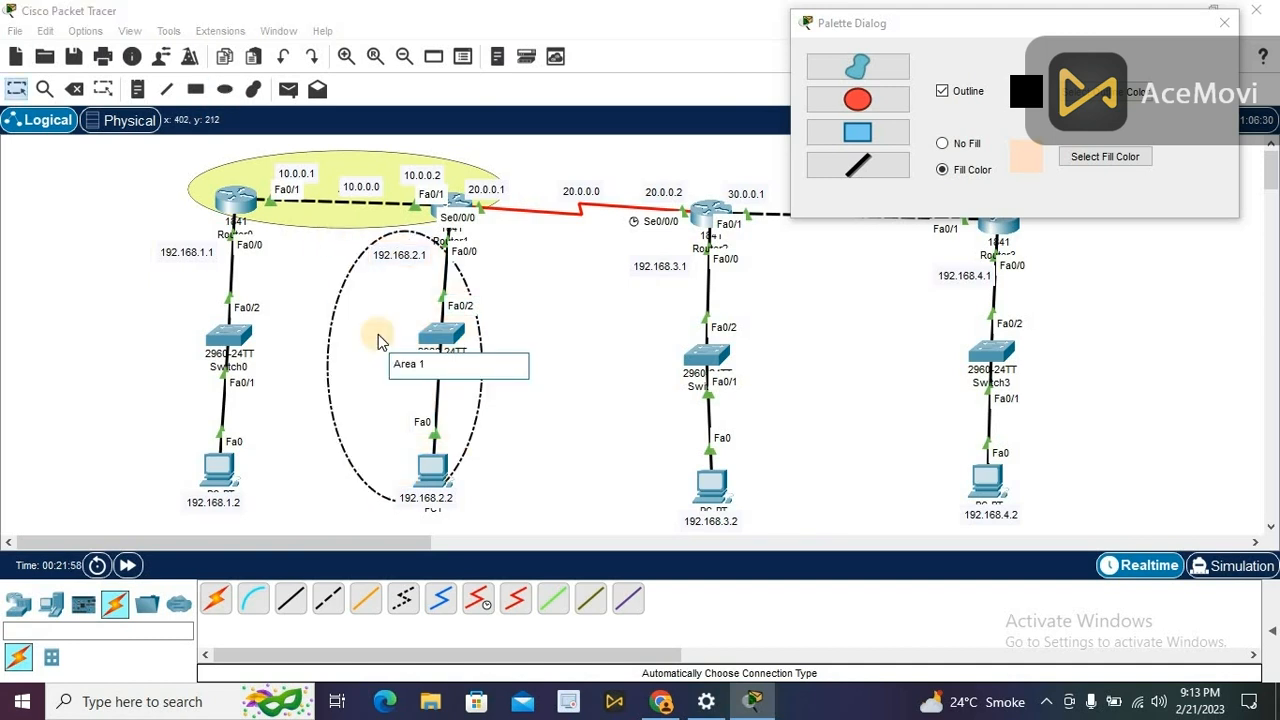
{"action": "left_click", "coordinate": [304, 285]}
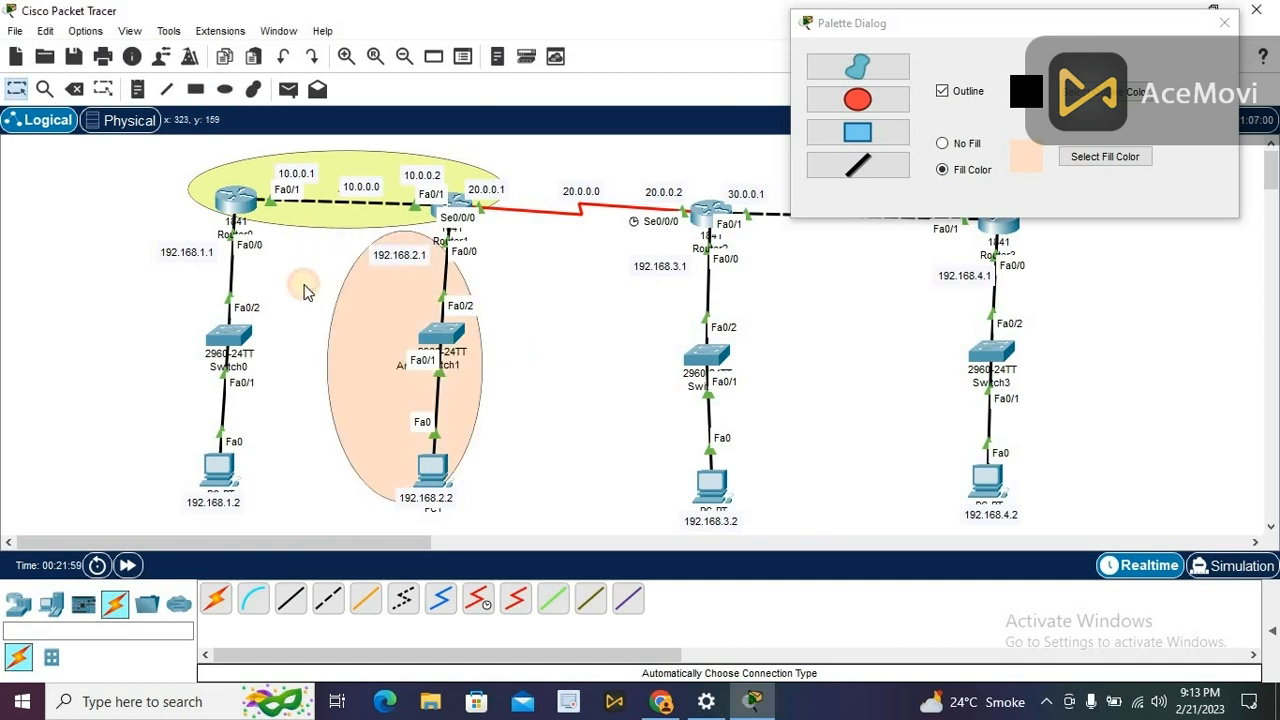
Step: Move the Area 1 label clear of Switch1 into the empty upper part of its ellipse
{"action": "double_click", "coordinate": [402, 366]}
{"action": "left_click", "coordinate": [386, 341]}
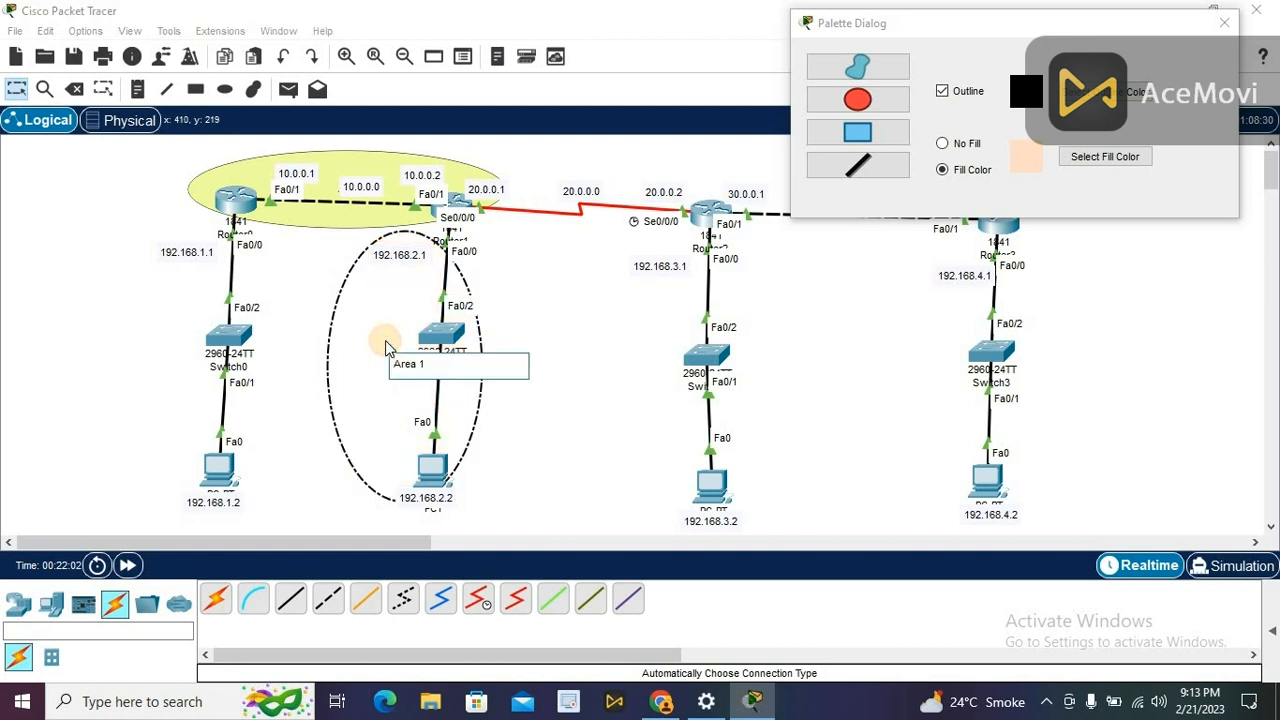
{"action": "left_click", "coordinate": [386, 341]}
{"action": "left_click", "coordinate": [307, 275]}
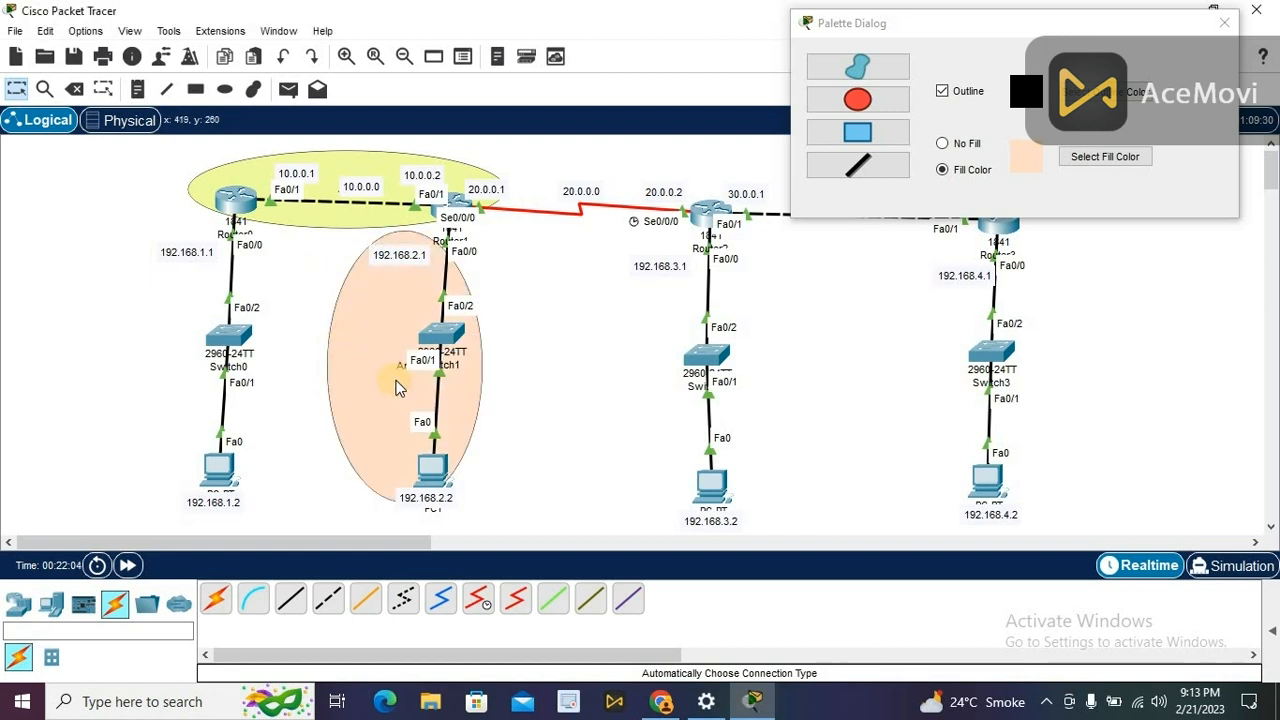
{"action": "left_click_drag", "start_coordinate": [400, 373], "coordinate": [378, 320]}
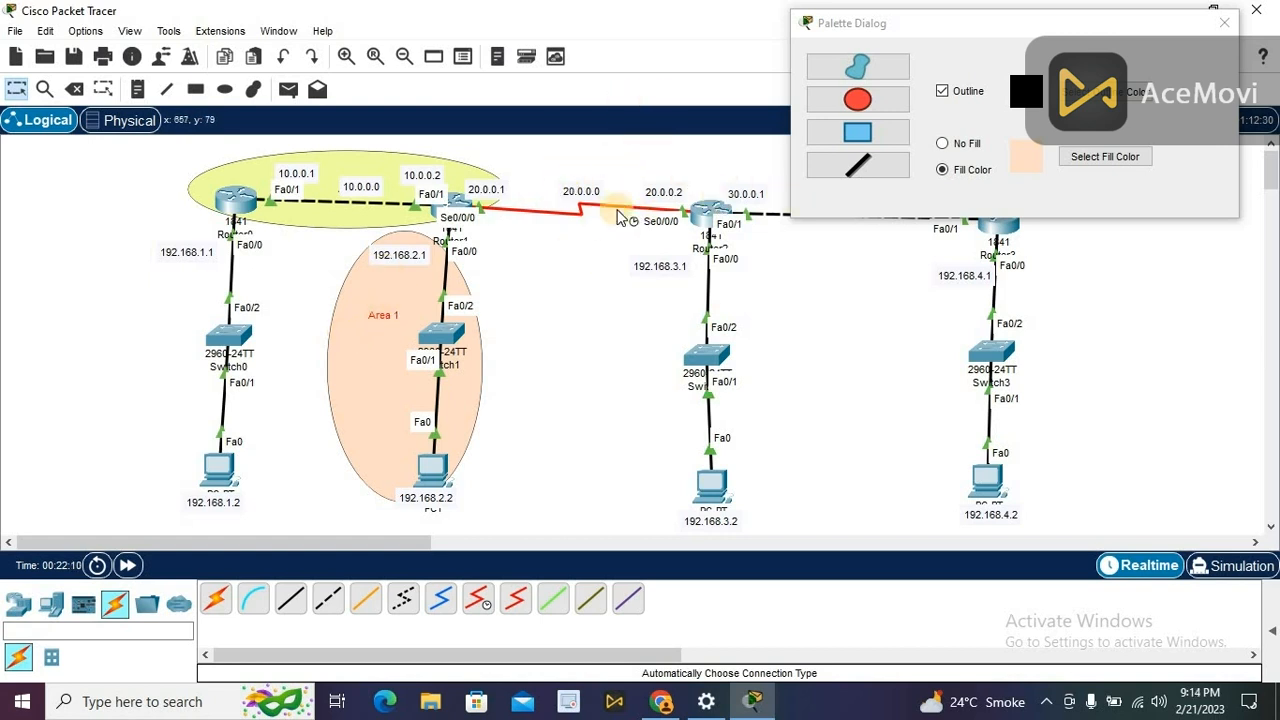
Step: Choose the ellipse shape with a light green #b0ffb3 fill
{"action": "left_click", "coordinate": [858, 100]}
{"action": "left_click", "coordinate": [1075, 156]}
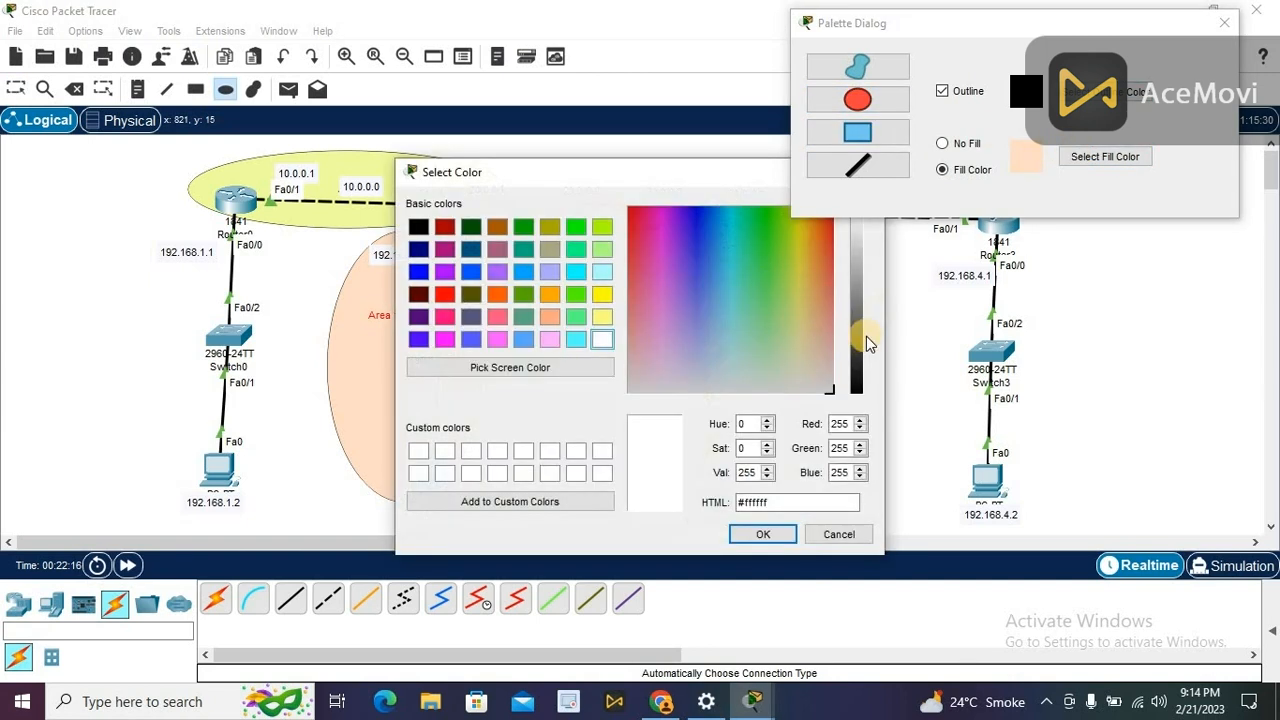
{"action": "left_click", "coordinate": [764, 336]}
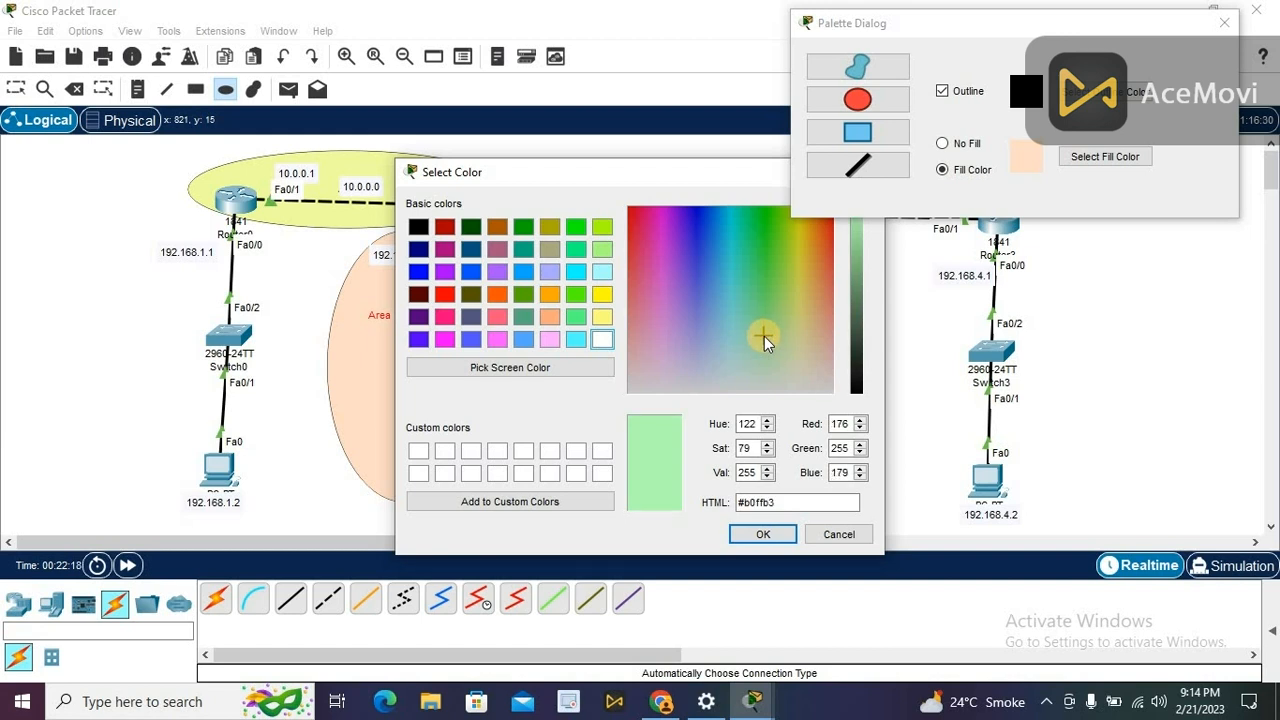
{"action": "left_click", "coordinate": [764, 535]}
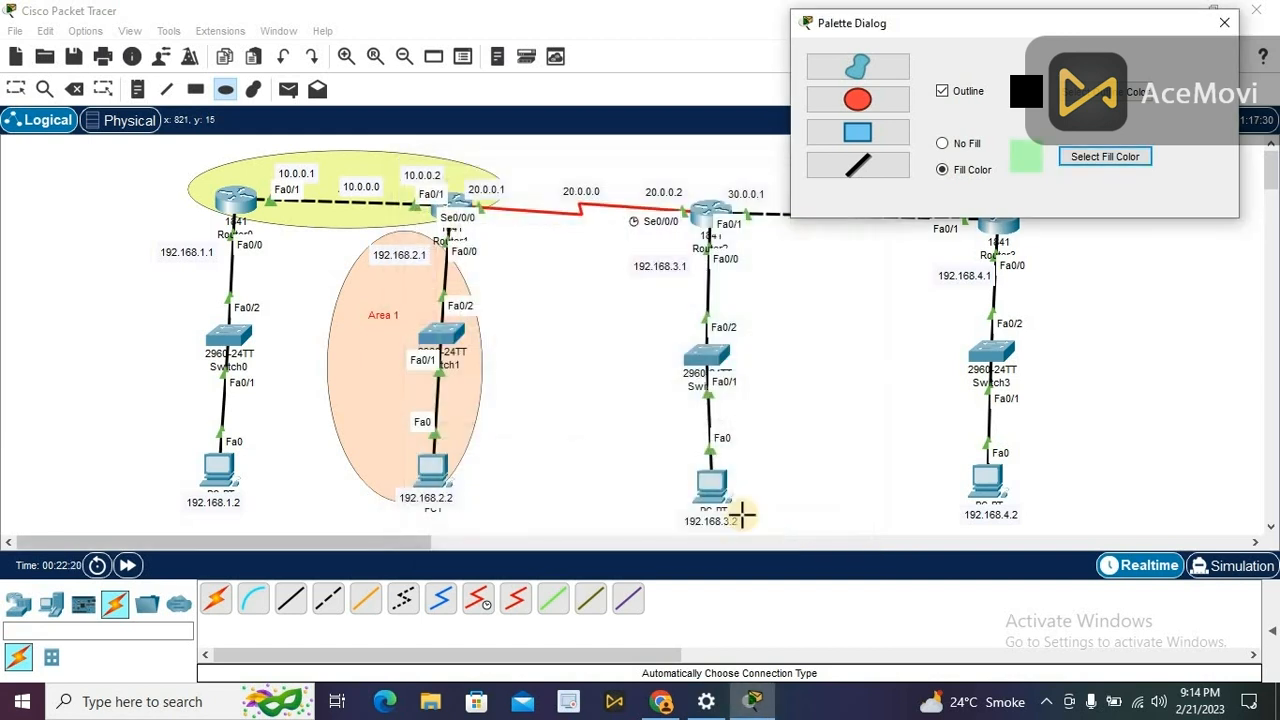
Step: Draw an ellipse around the serial link between Router1 and Router2, label it Area 2, and move the label above the 20.0.0.0 text
{"action": "left_click_drag", "start_coordinate": [764, 252], "coordinate": [510, 163]}
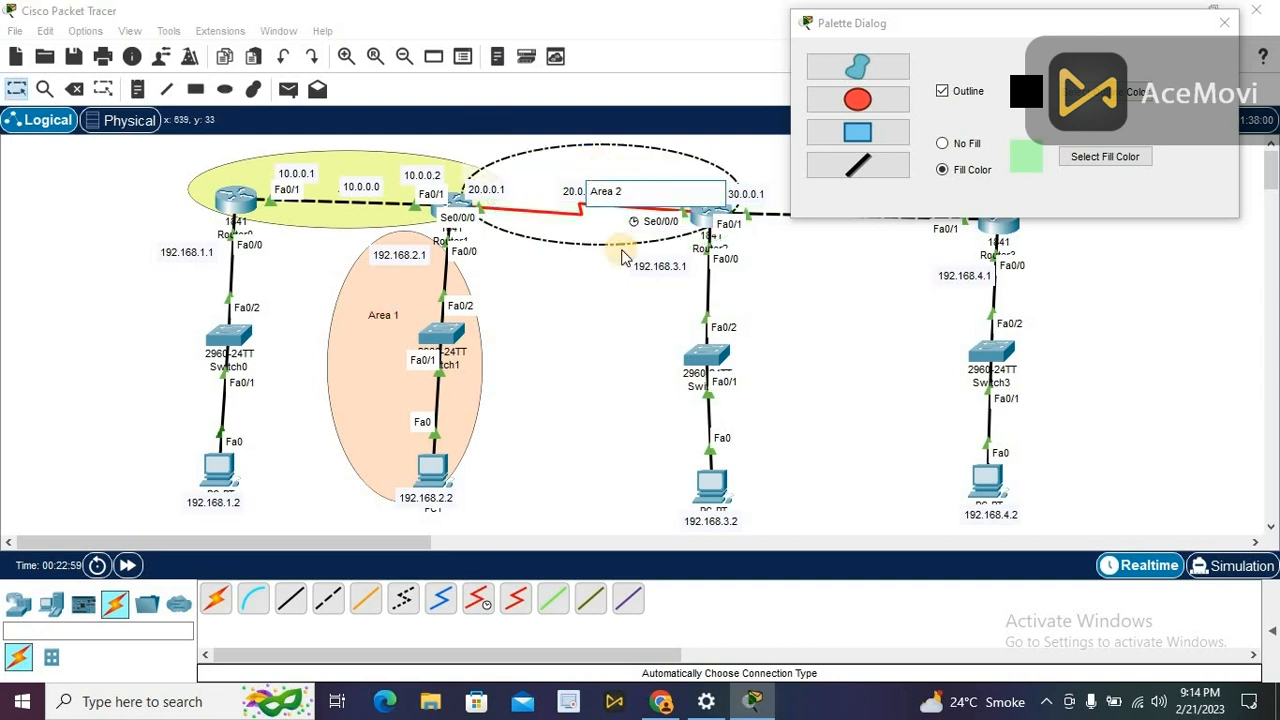
{"action": "left_click", "coordinate": [637, 306]}
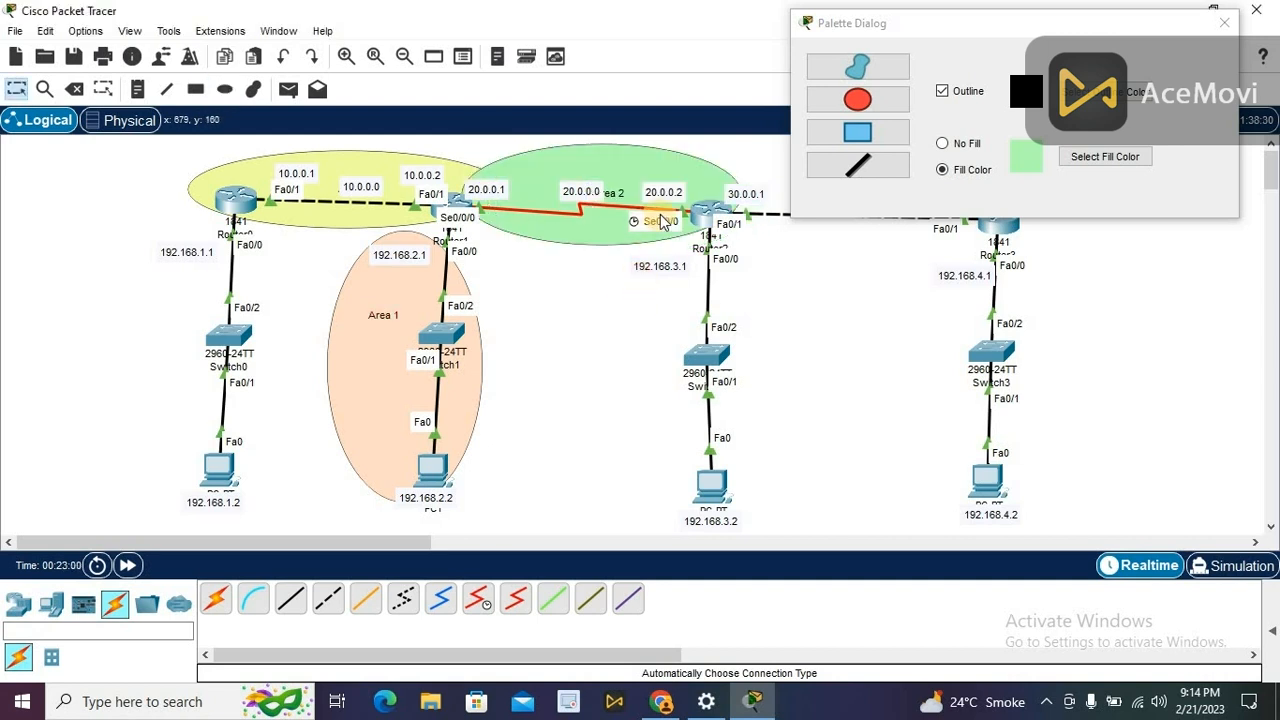
{"action": "left_click_drag", "start_coordinate": [620, 195], "coordinate": [618, 166]}
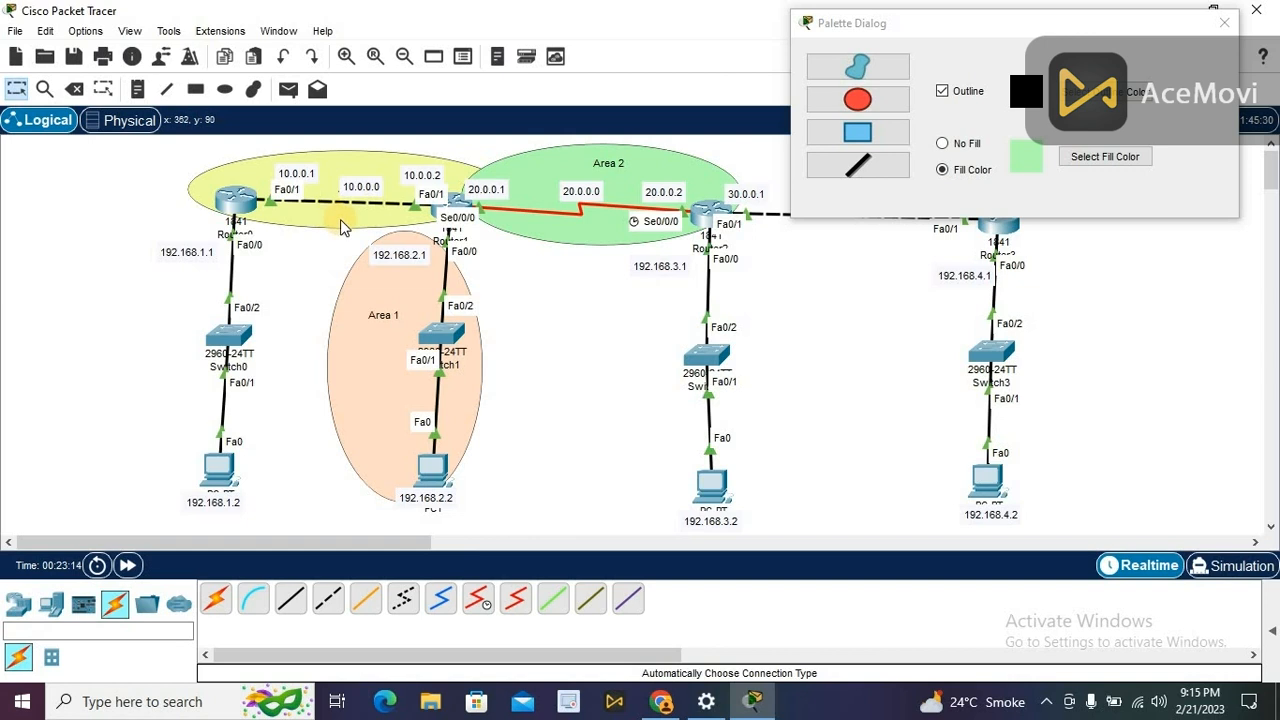
Step: Shift the ellipse around the Router0–Router1 link slightly upward and place its Area 0 label above the 10.0.0.0 text
{"action": "left_click", "coordinate": [335, 256]}
{"action": "left_click_drag", "start_coordinate": [335, 258], "coordinate": [336, 204]}
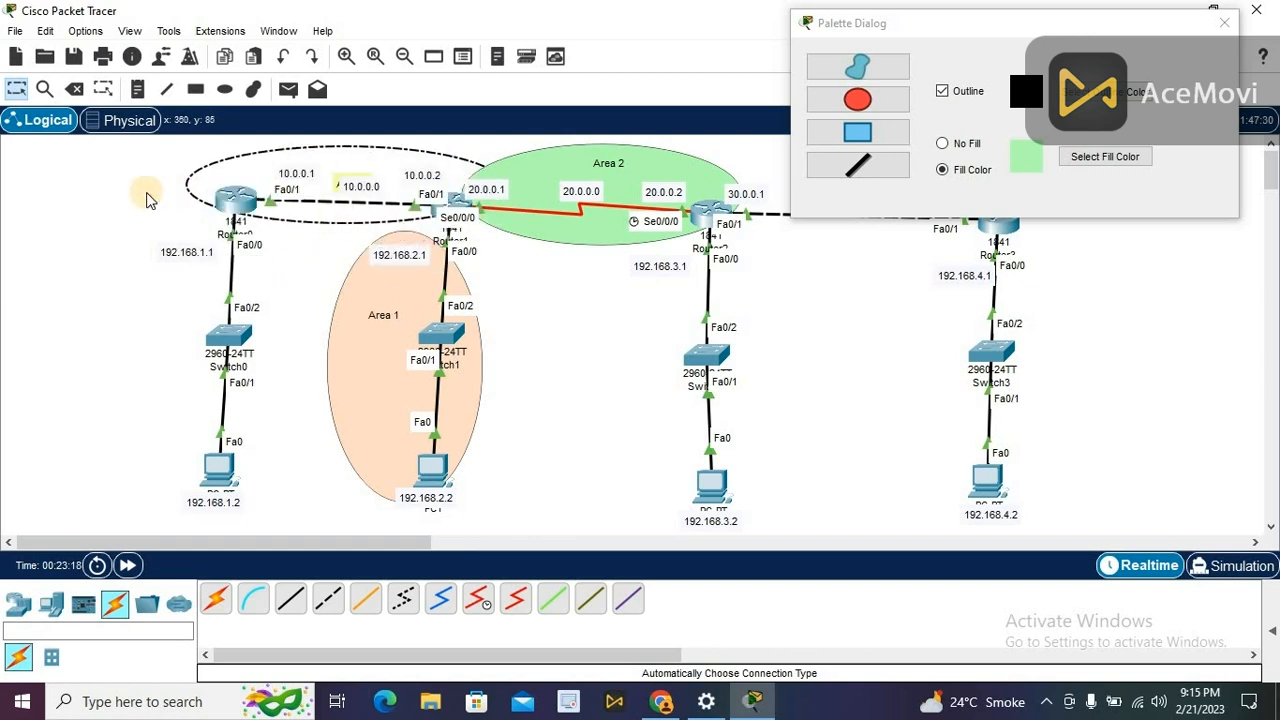
{"action": "left_click", "coordinate": [335, 178]}
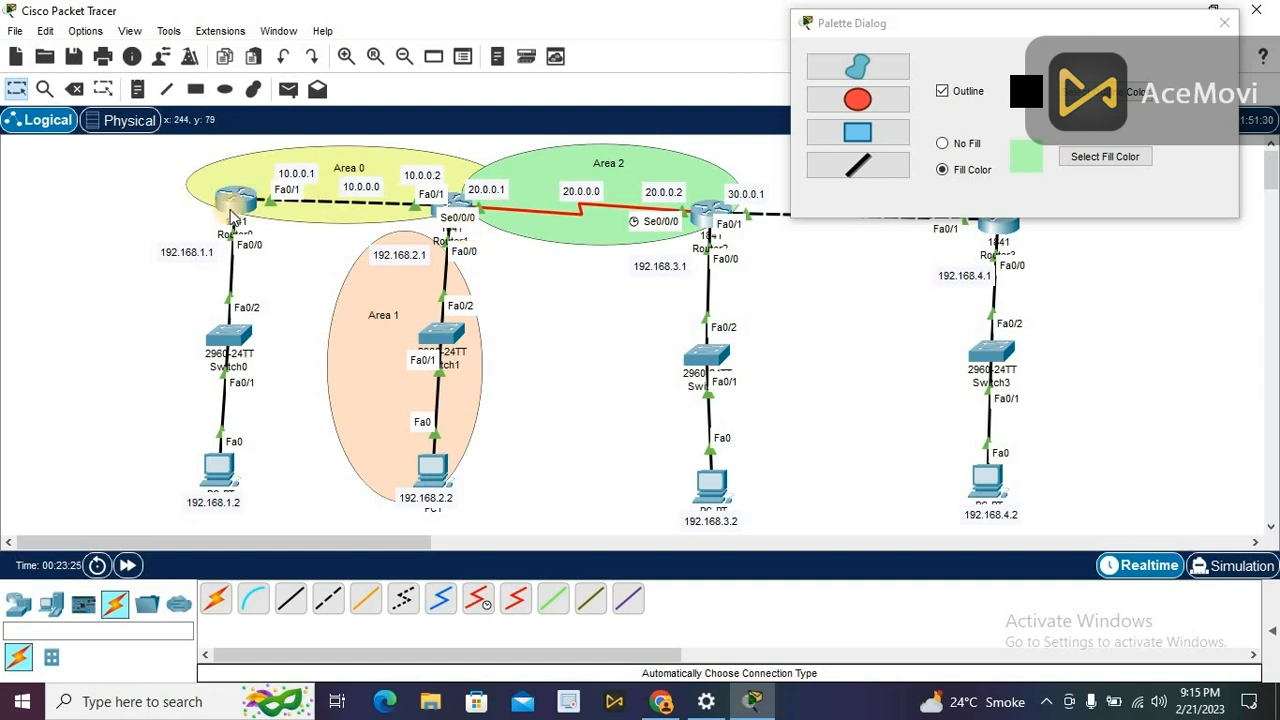
Step: Label the blue ellipse around the Router2–Router3 link Area 3 and move the label above the 30.0.0.0 text
{"action": "mouse_move", "coordinate": [232, 216]}
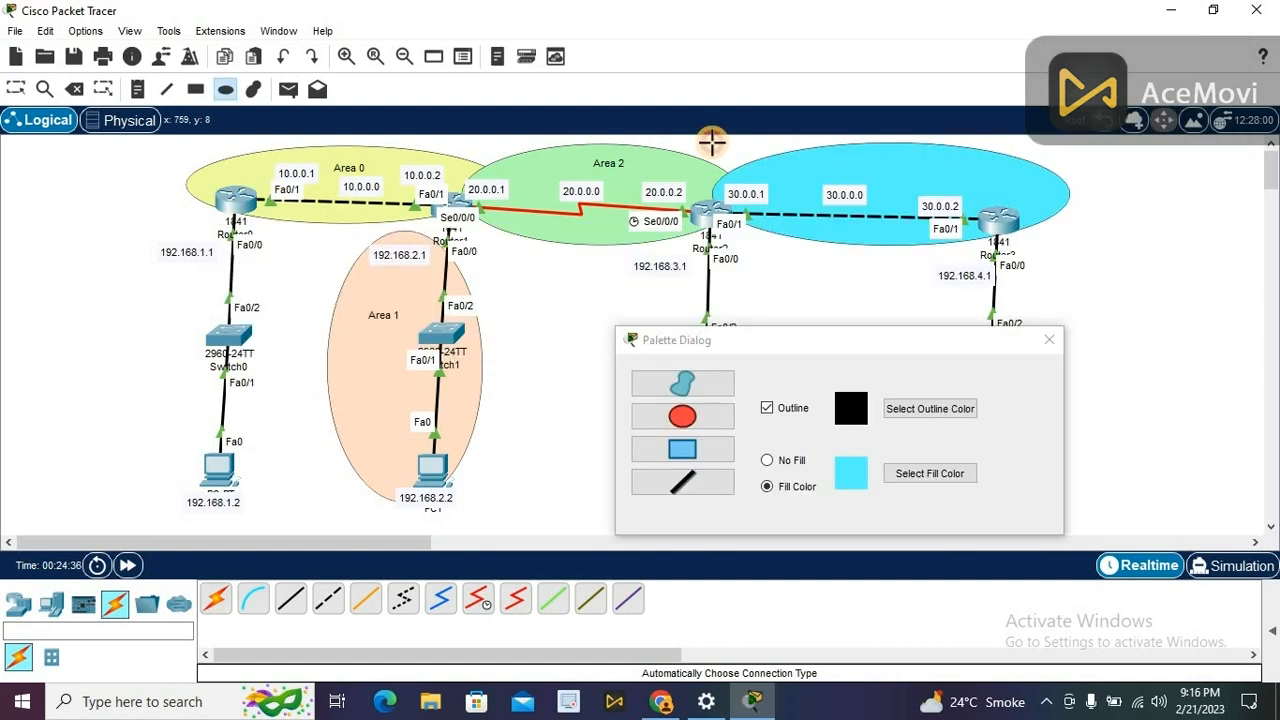
{"action": "left_click", "coordinate": [15, 89]}
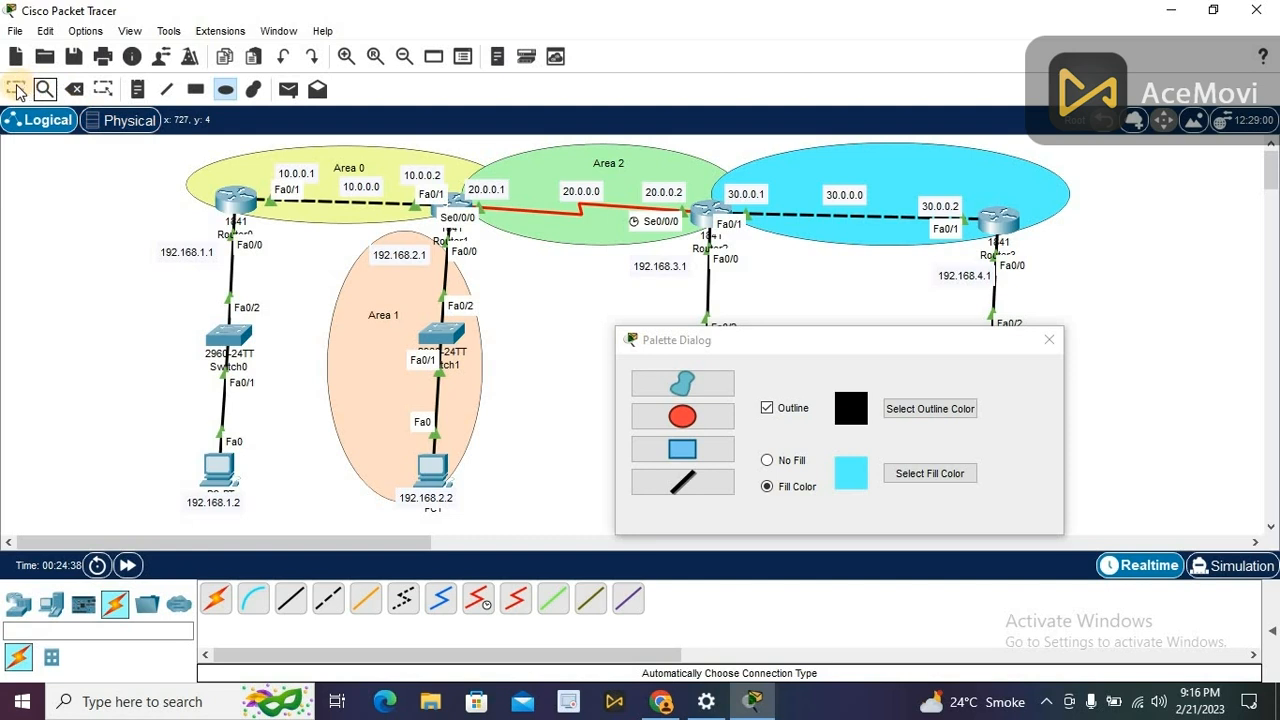
{"action": "left_click", "coordinate": [1055, 344]}
{"action": "left_click", "coordinate": [890, 177]}
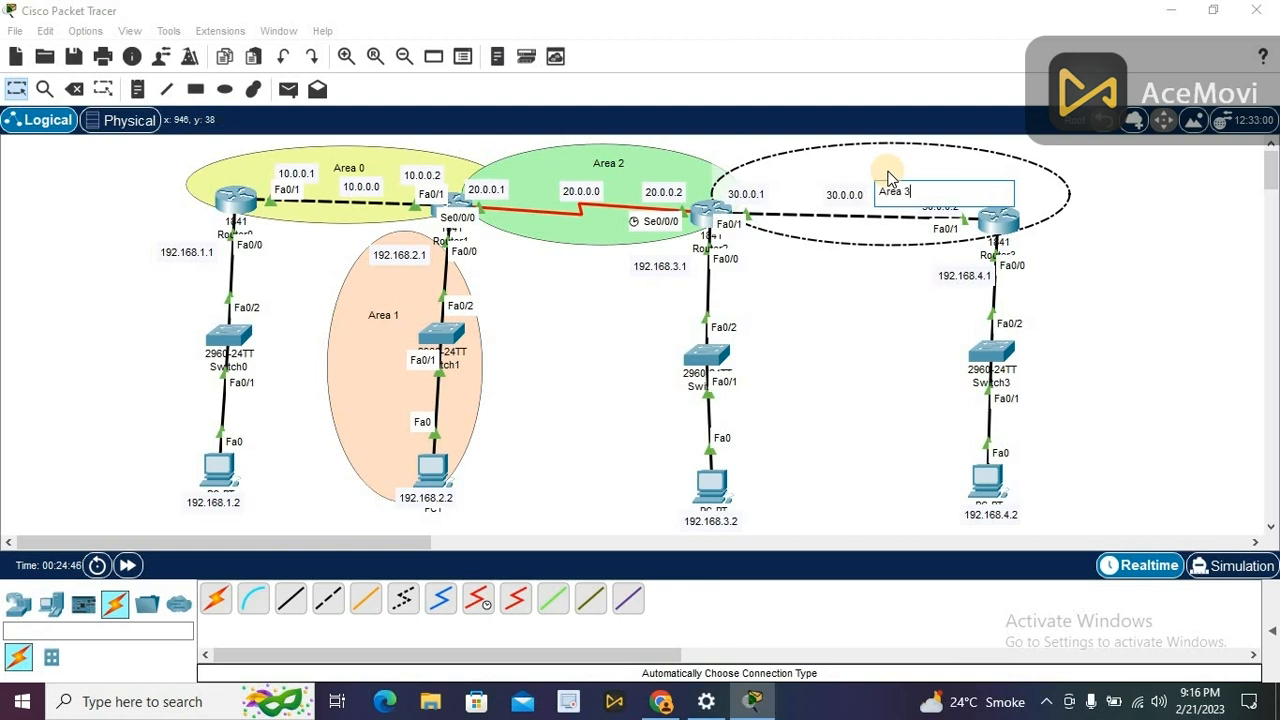
{"action": "left_click", "coordinate": [1129, 294]}
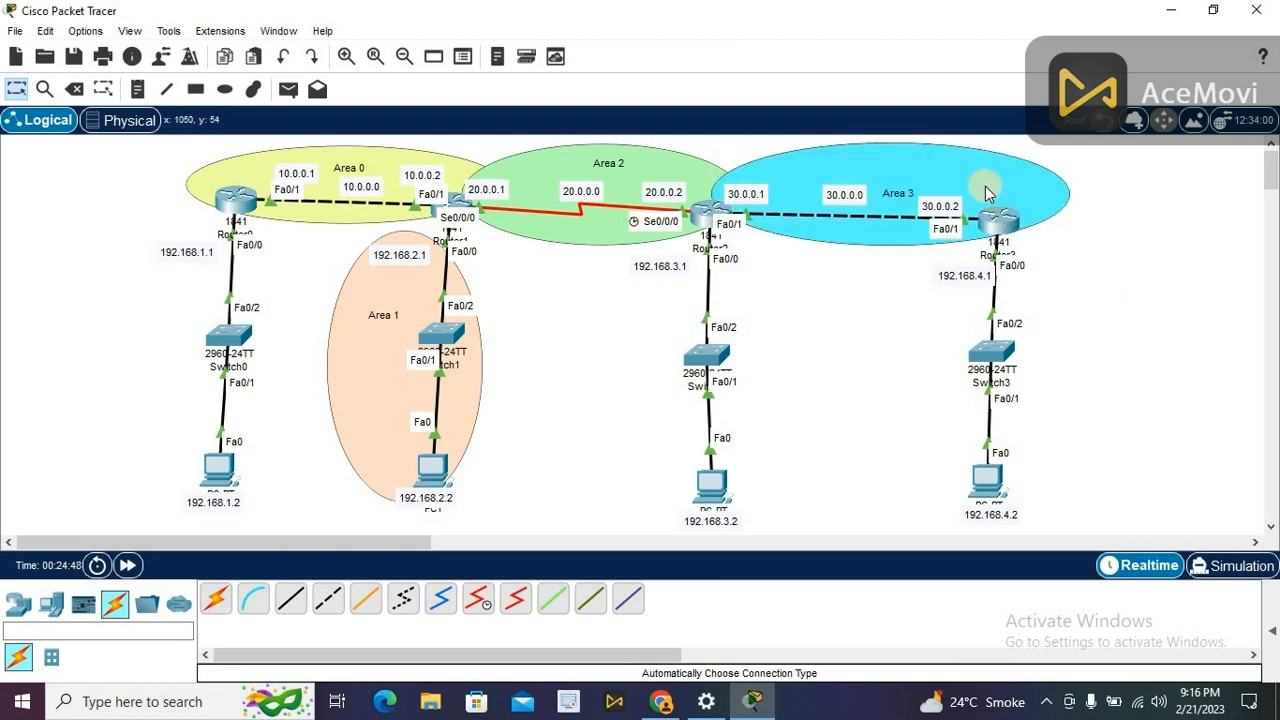
{"action": "left_click_drag", "start_coordinate": [900, 190], "coordinate": [882, 168]}
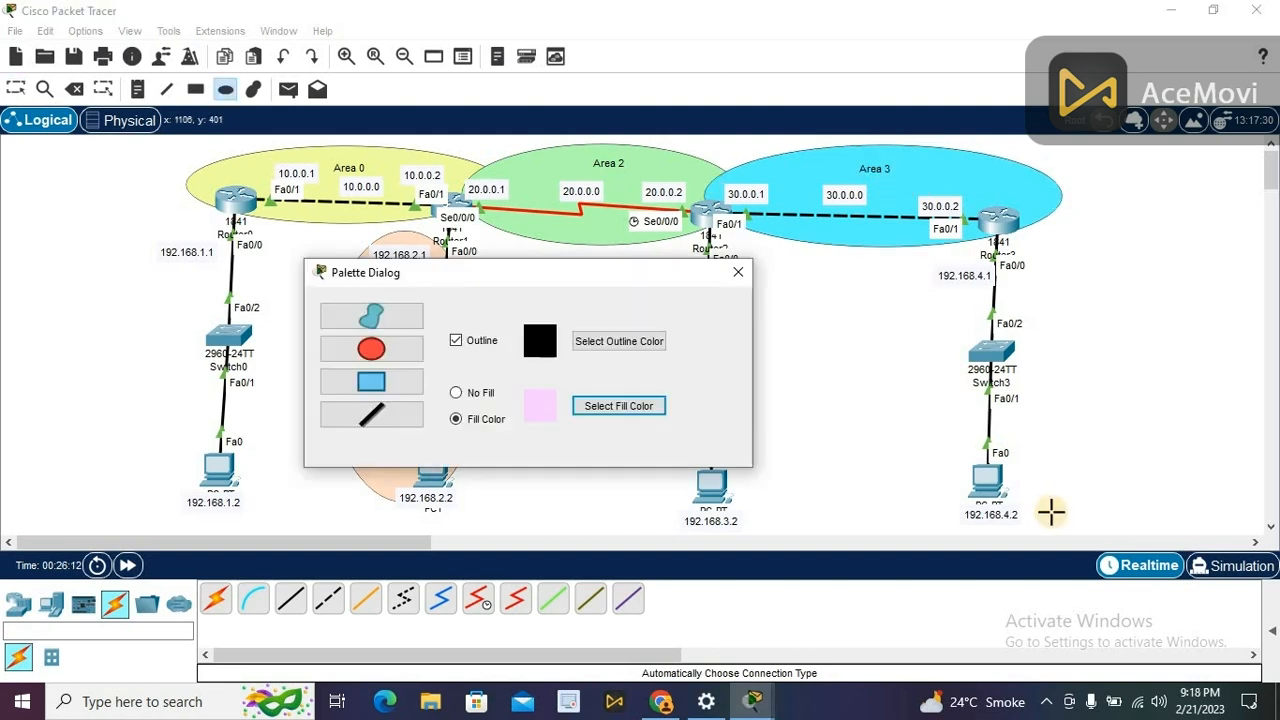
Step: Draw a light pink ellipse around Switch3 and its PC, reaching from below Router3 to the 192.168.4.2 text
{"action": "left_click_drag", "start_coordinate": [1051, 512], "coordinate": [903, 243]}
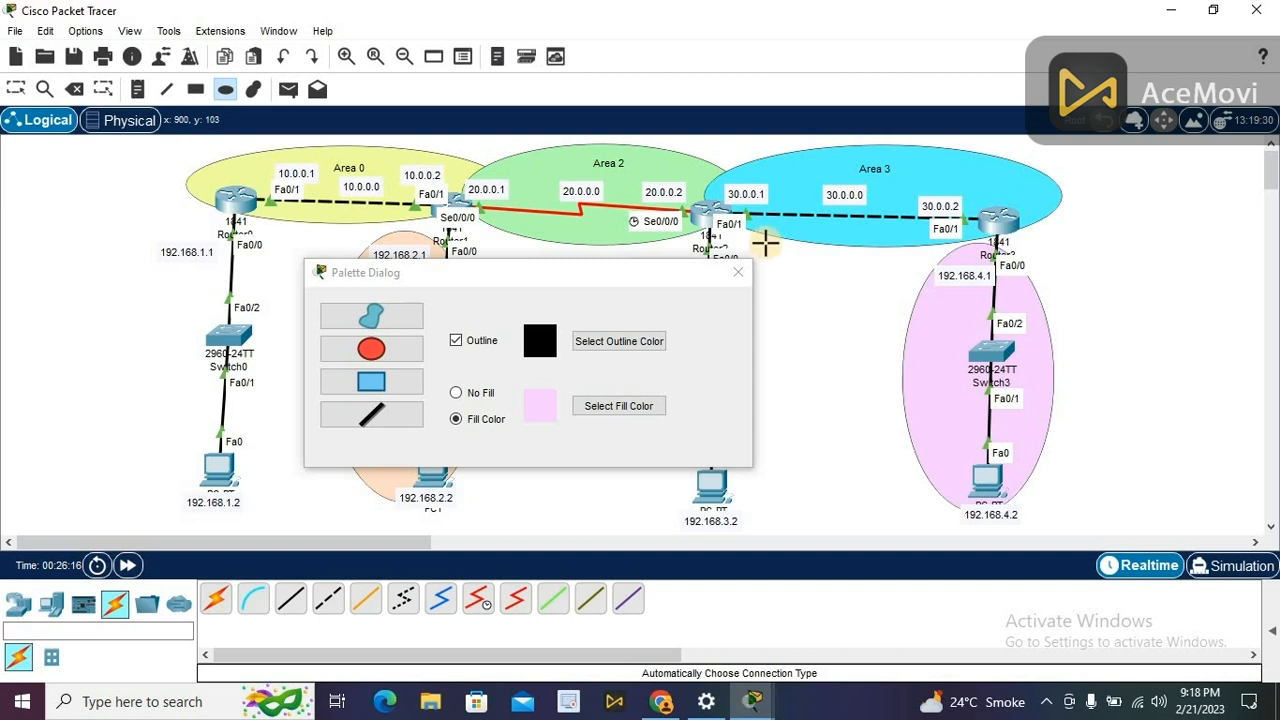
{"action": "left_click", "coordinate": [738, 272]}
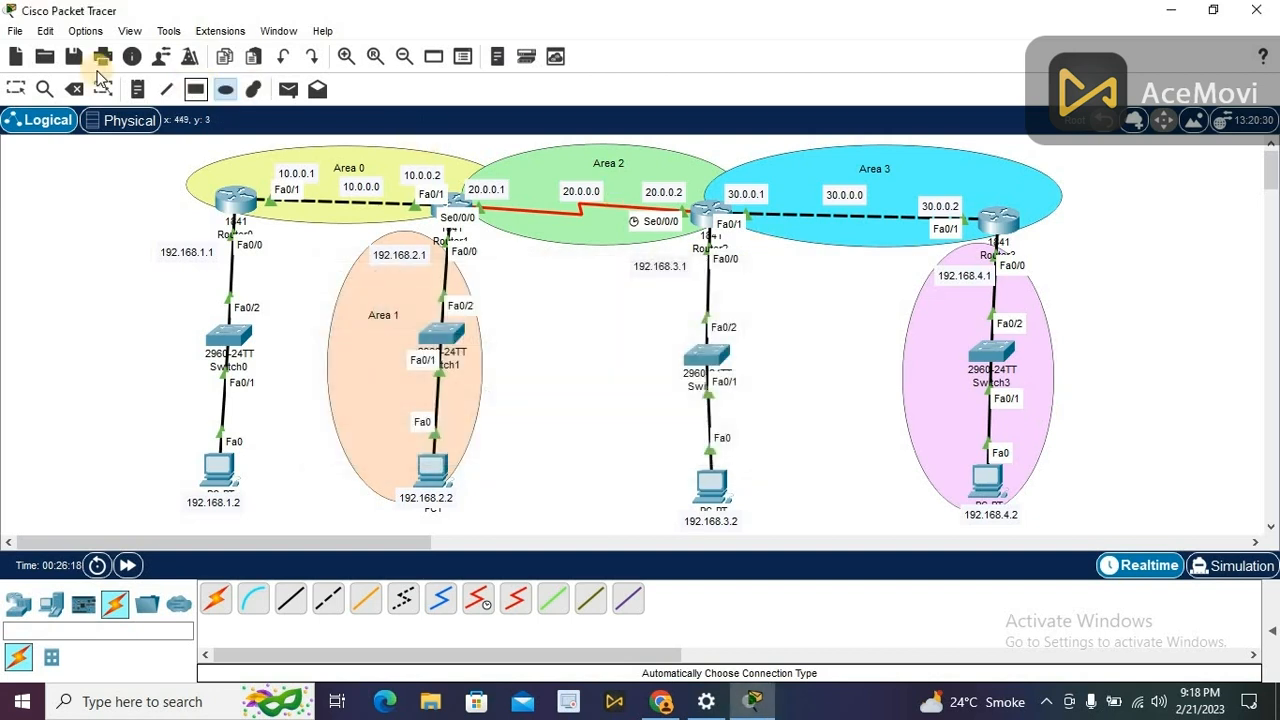
{"action": "left_click", "coordinate": [16, 89]}
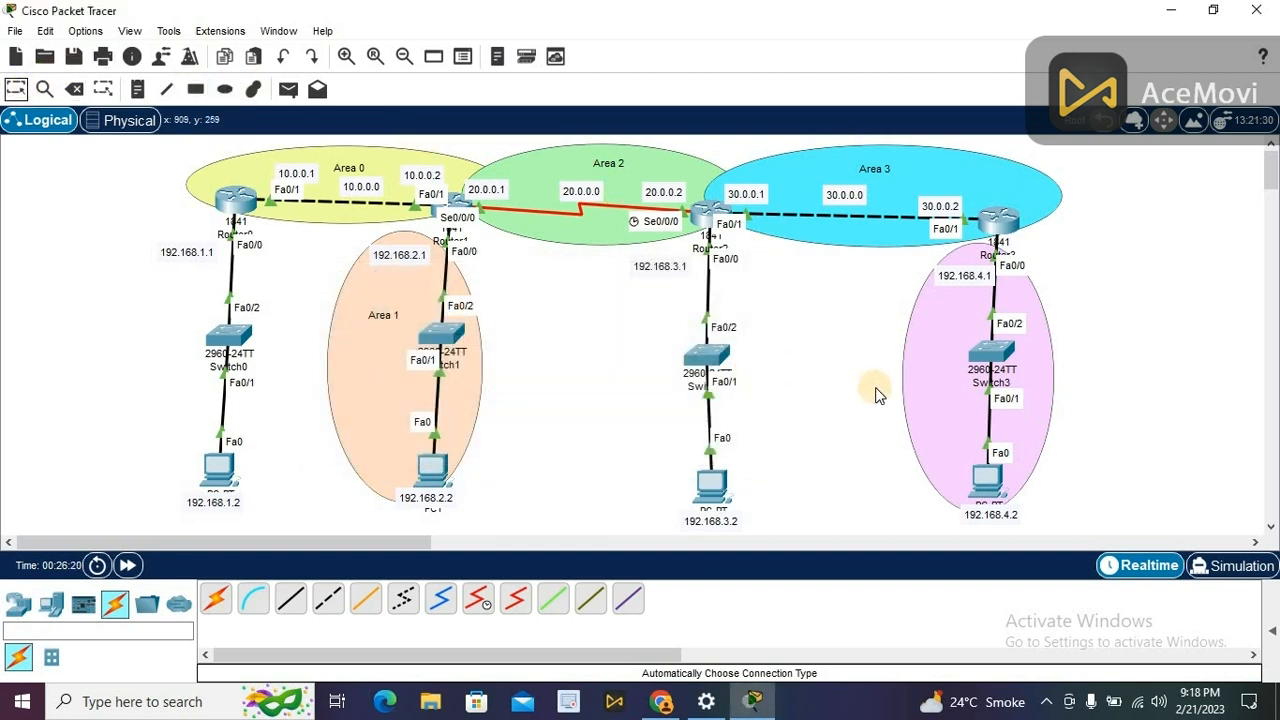
Step: Label the pink ellipse Area 4 and move the label clear of Switch3 to just below the 192.168.4.1 text
{"action": "double_click", "coordinate": [926, 368]}
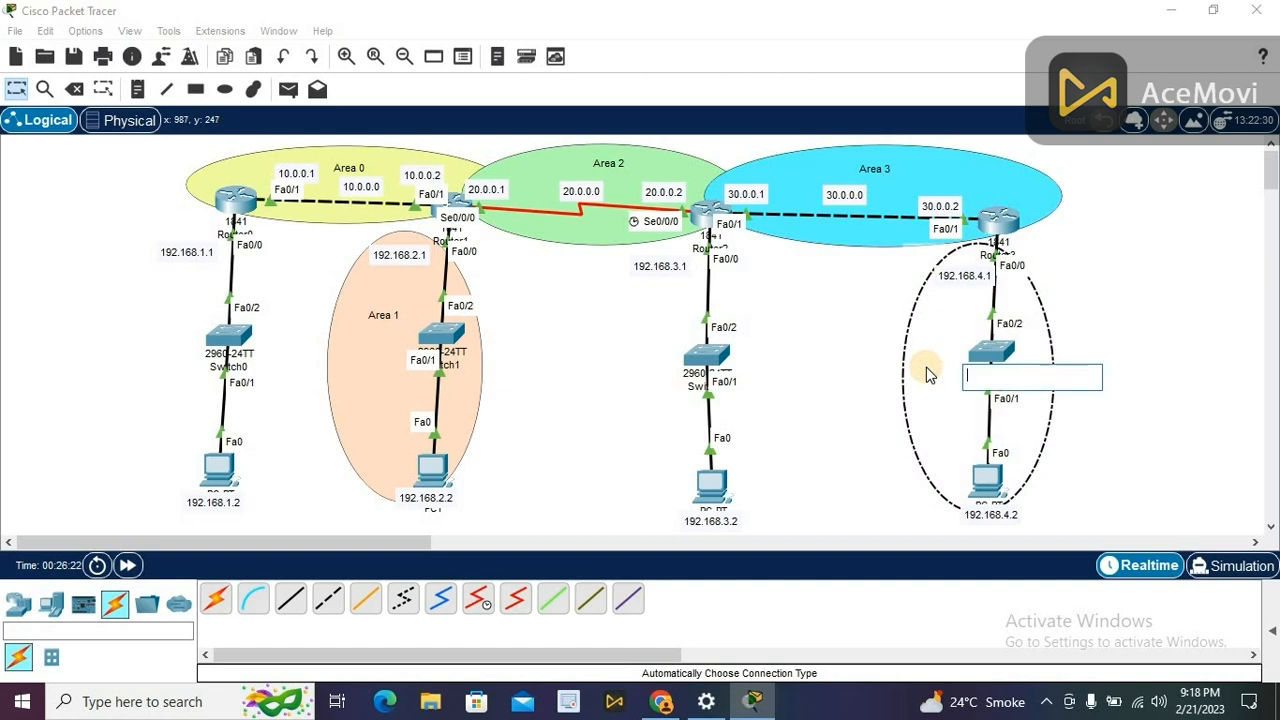
{"action": "type", "text": "Area 4"}
{"action": "left_click", "coordinate": [1200, 270]}
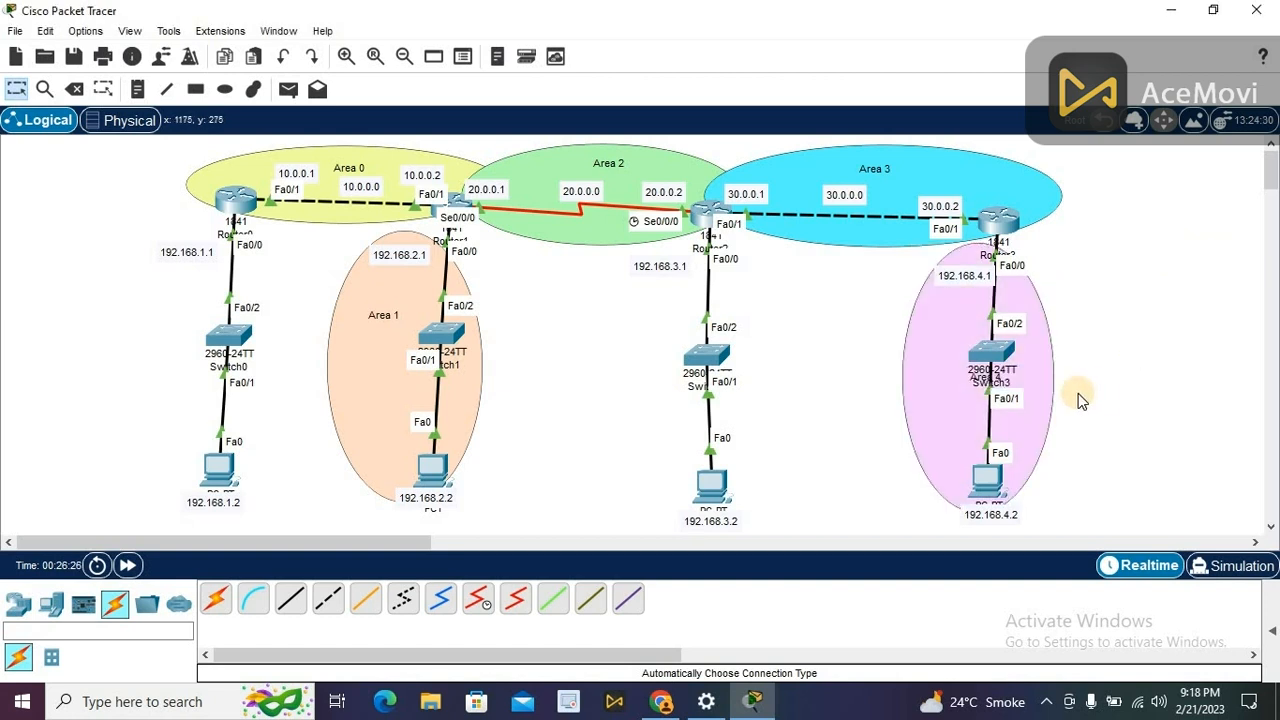
{"action": "left_click_drag", "start_coordinate": [993, 383], "coordinate": [950, 328]}
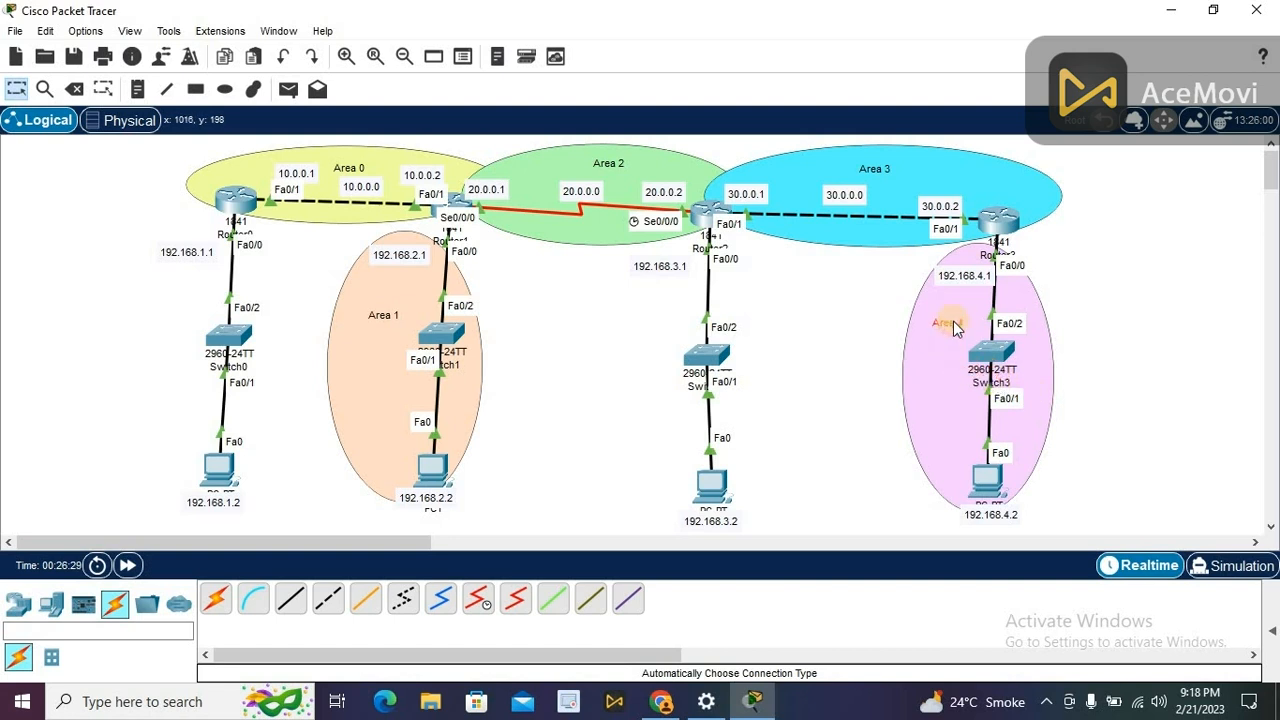
Step: Enter global configuration mode in Router0's command line and start OSPF process 2
{"action": "left_click", "coordinate": [240, 202]}
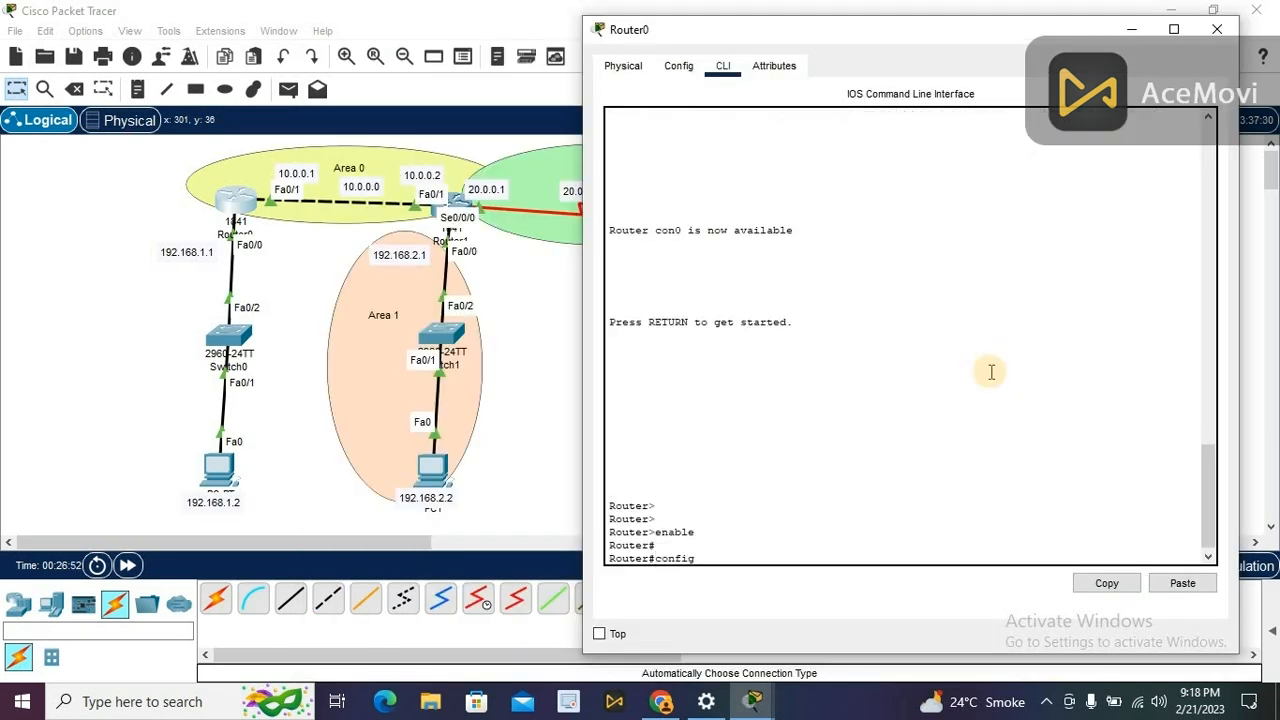
{"action": "key", "text": "Return"}
{"action": "key", "text": "Return"}
{"action": "key", "text": "Return"}
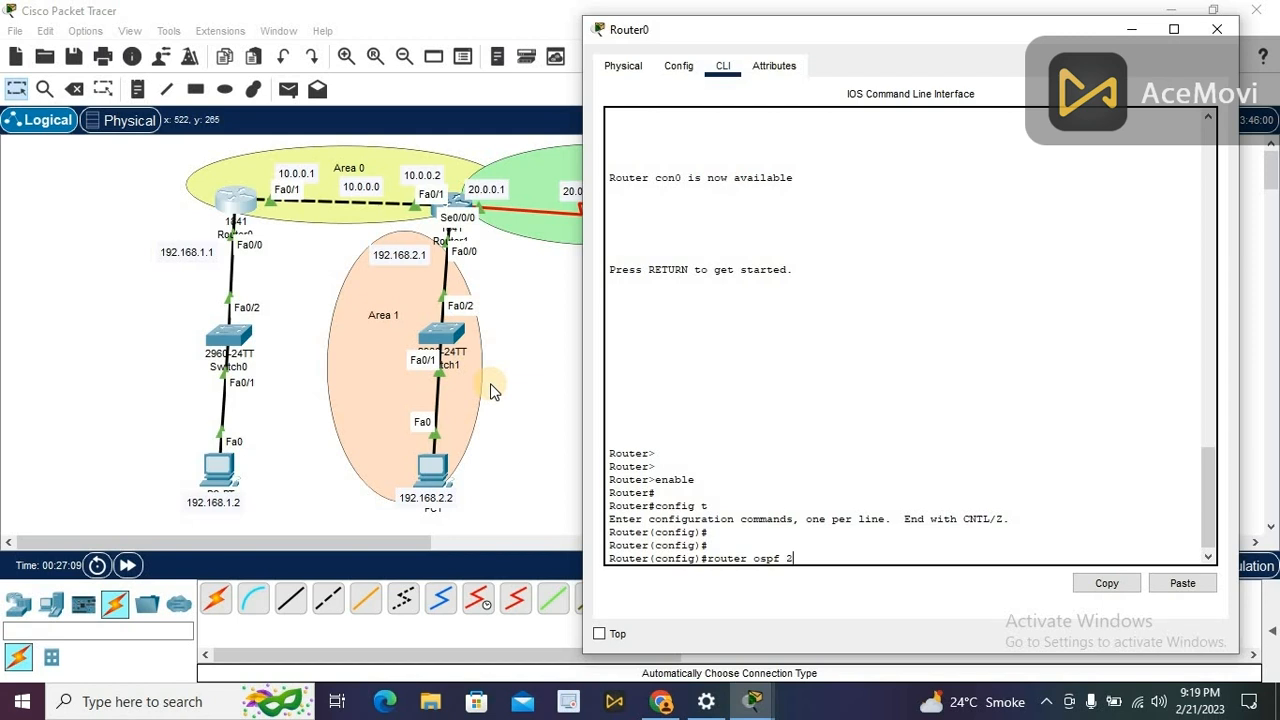
{"action": "key", "text": "Return"}
Step: Add network 10.0.0.0 with wildcard 0.255.255.255 to Router0's OSPF process in area 0
{"action": "type", "text": "netw"}
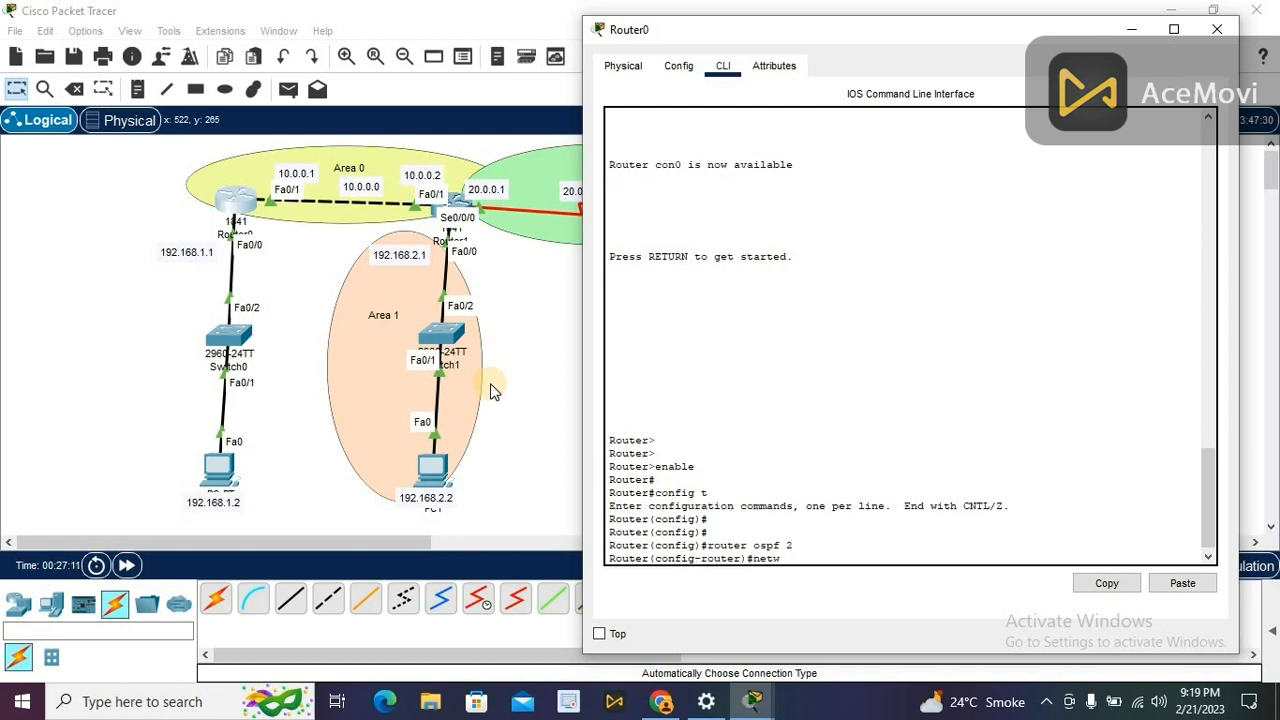
{"action": "type", "text": "o"}
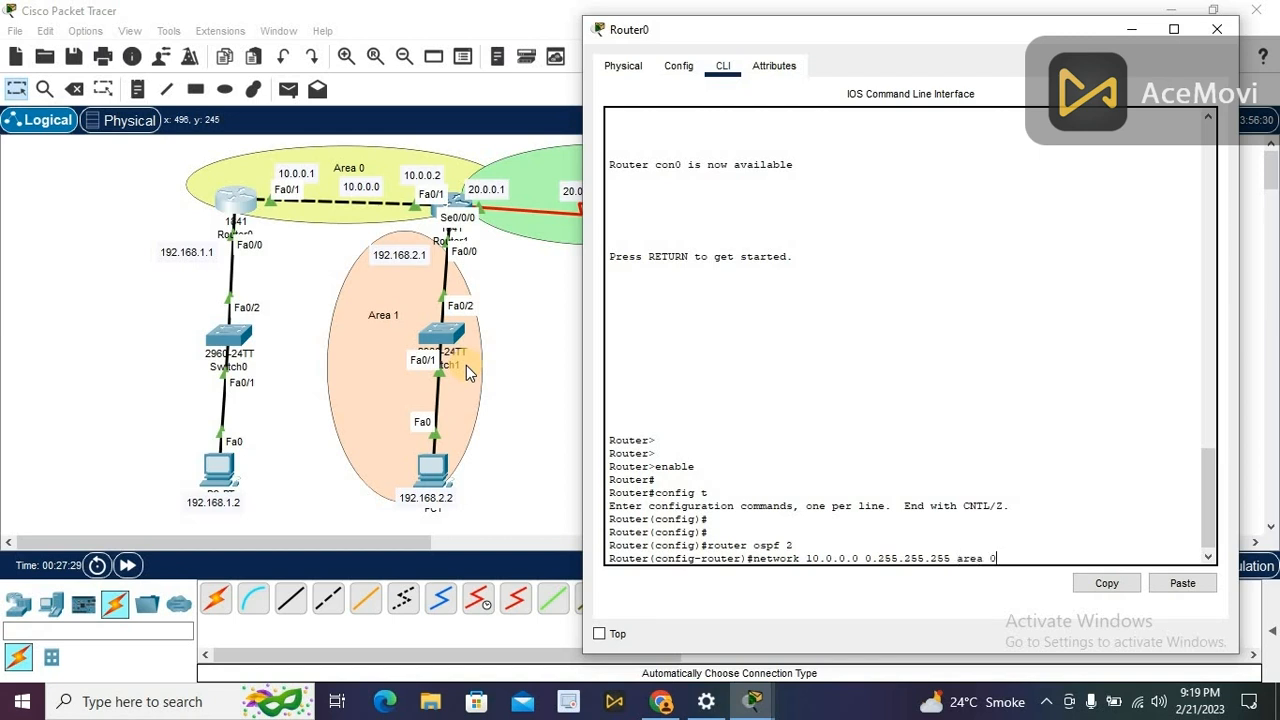
{"action": "key", "text": "Return"}
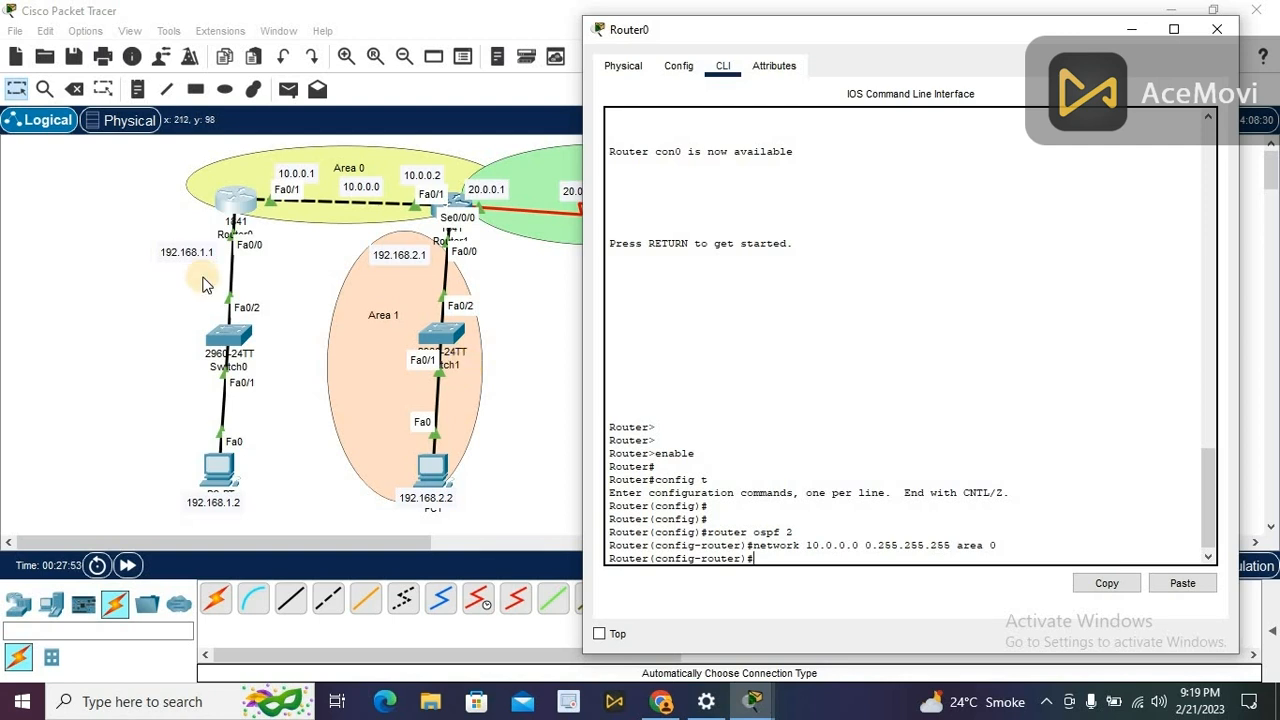
Step: Add network 192.168.1.0 with wildcard 0.0.0.255 to Router0's OSPF area 0, then exit router configuration and close Router0
{"action": "type", "text": "etw"}
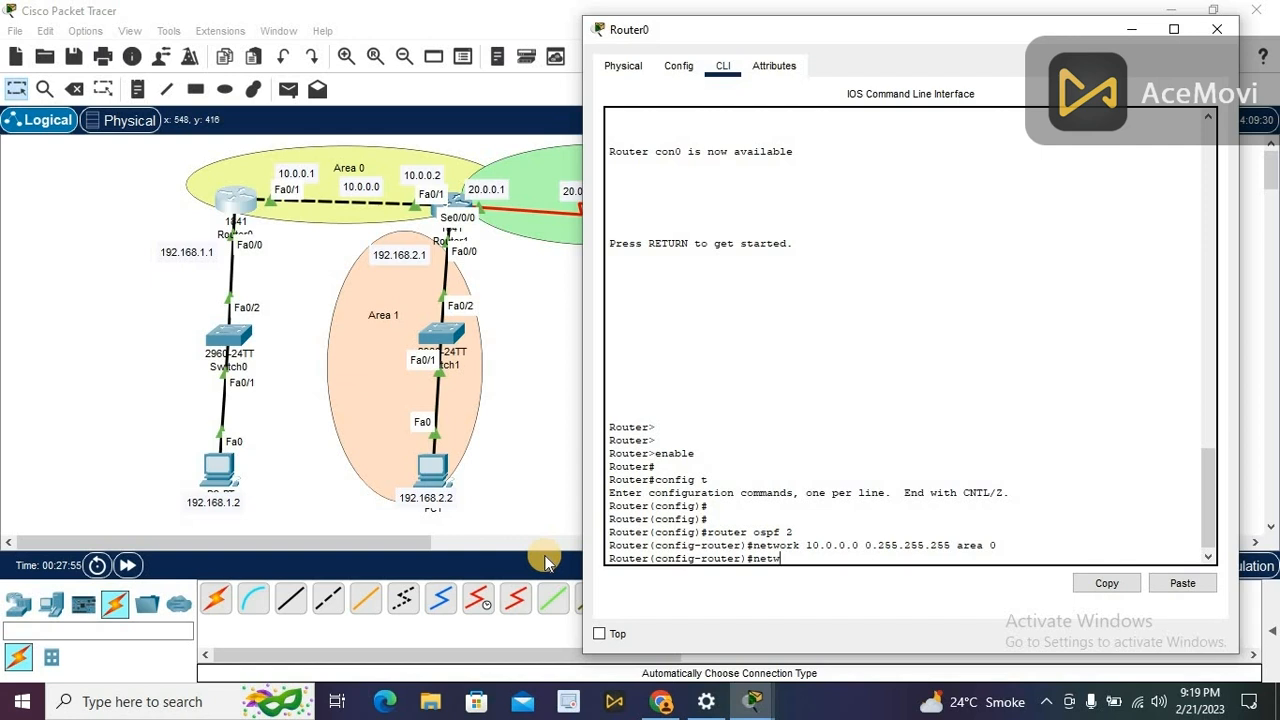
{"action": "type", "text": "ork 192.168.1.0 0.0.0.255 a"}
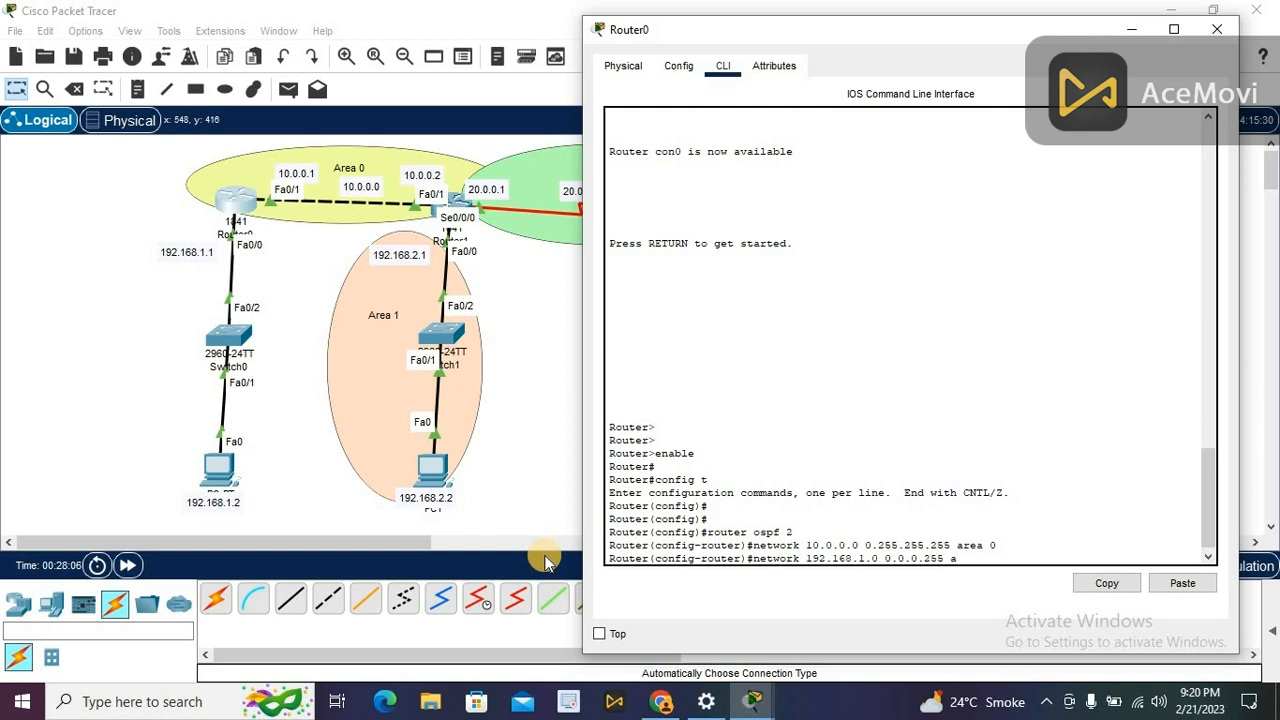
{"action": "type", "text": "rea 0"}
{"action": "key", "text": "Return"}
{"action": "key", "text": "Return"}
{"action": "key", "text": "Return"}
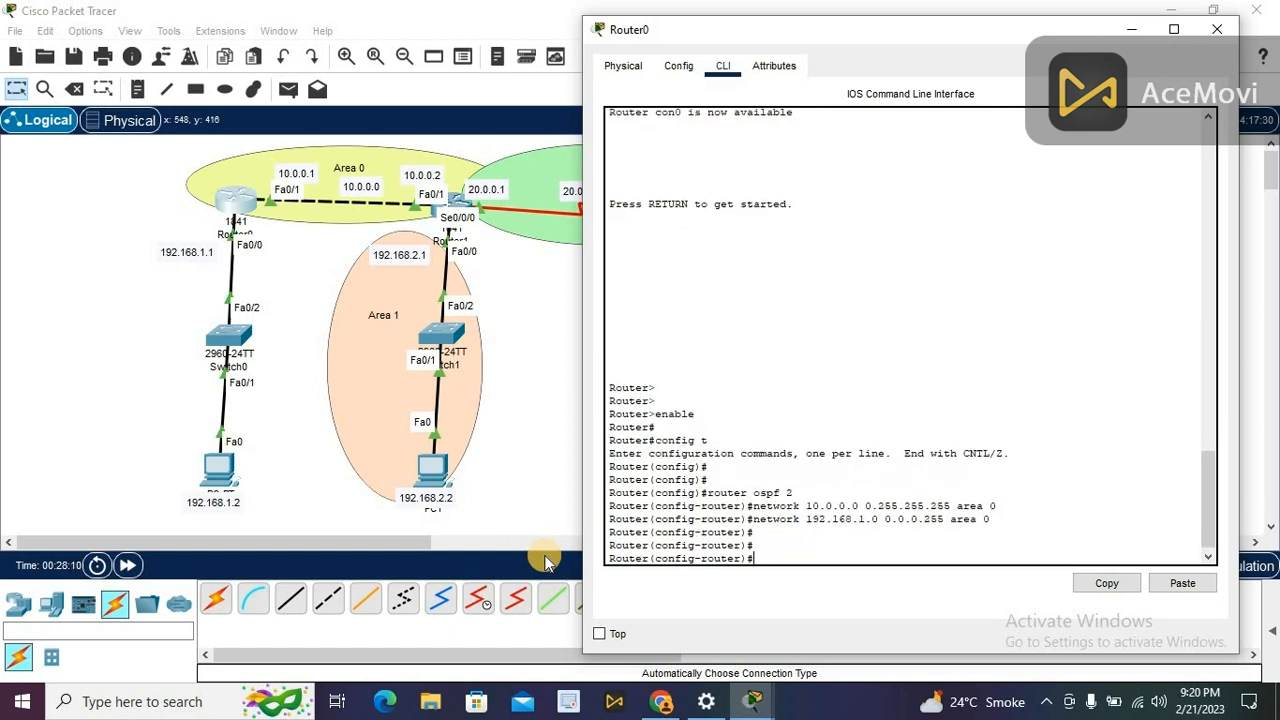
{"action": "type", "text": "exit"}
{"action": "key", "text": "Return"}
{"action": "key", "text": "alt+F4"}
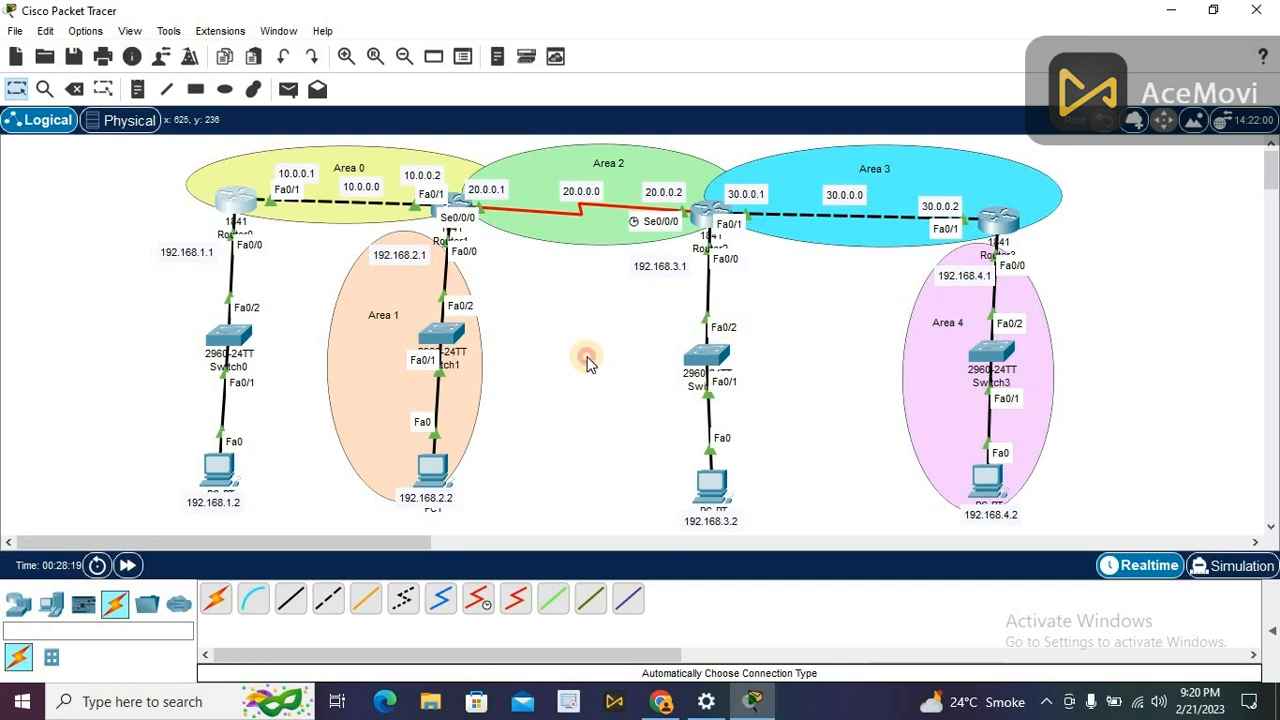
Step: Open Router1's command line and enter global configuration mode with enable and config t
{"action": "left_click", "coordinate": [456, 200]}
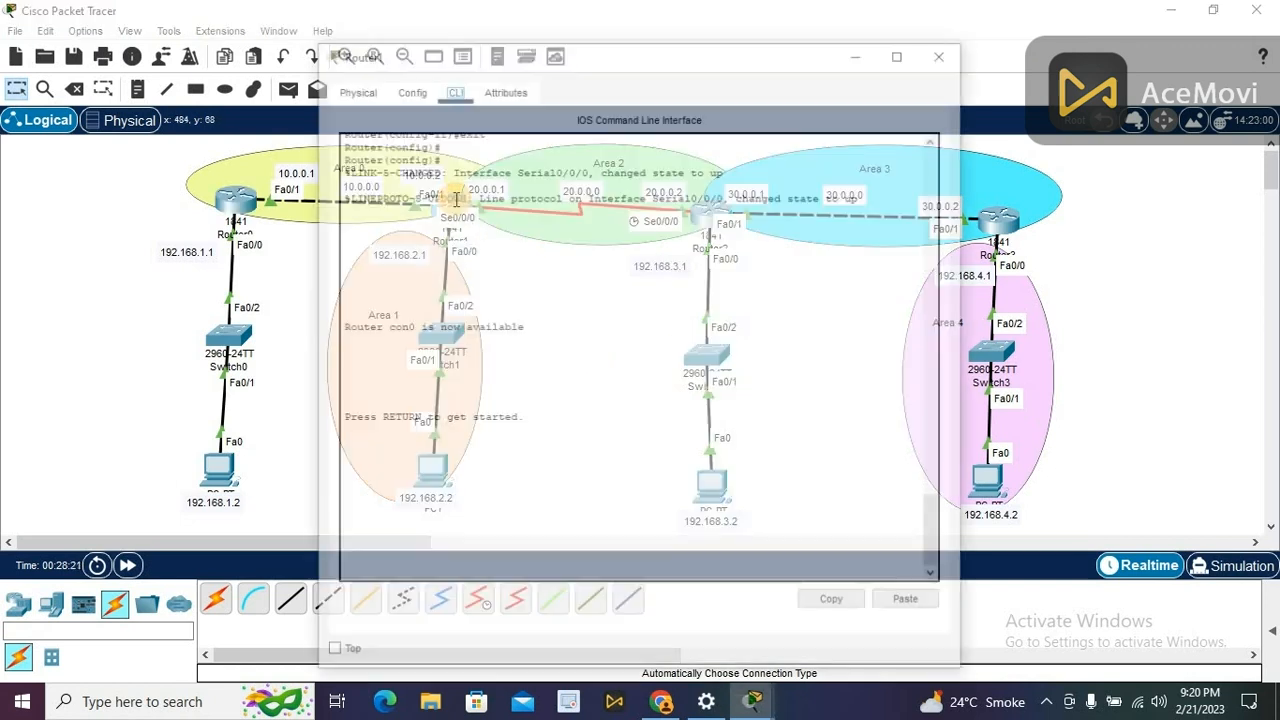
{"action": "key", "text": "Return"}
{"action": "type", "text": "enable"}
{"action": "key", "text": "Return"}
{"action": "type", "text": "config t"}
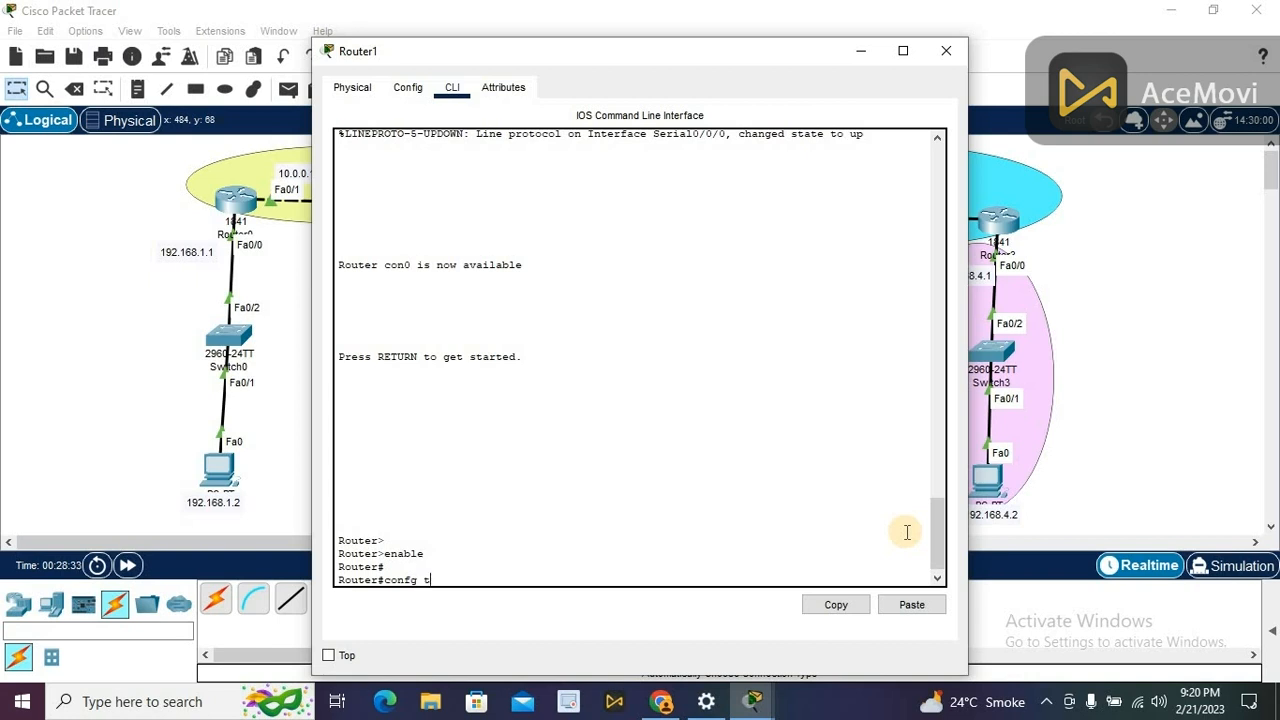
{"action": "key", "text": "BackSpace"}
{"action": "key", "text": "BackSpace"}
{"action": "type", "text": "ig t"}
{"action": "key", "text": "Return"}
{"action": "key", "text": "Return"}
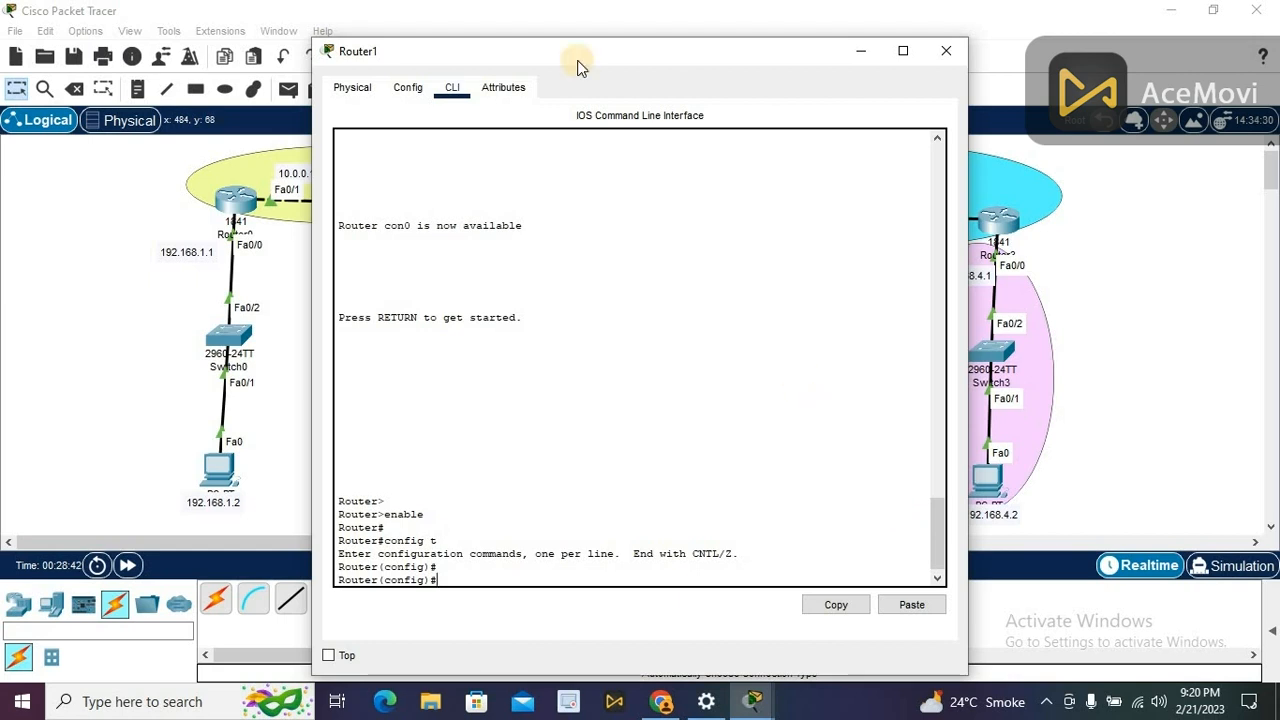
Step: Move the Router1 window aside to uncover the Area 0 and Area 1 labels, and start OSPF process 3
{"action": "left_click_drag", "start_coordinate": [570, 57], "coordinate": [834, 59]}
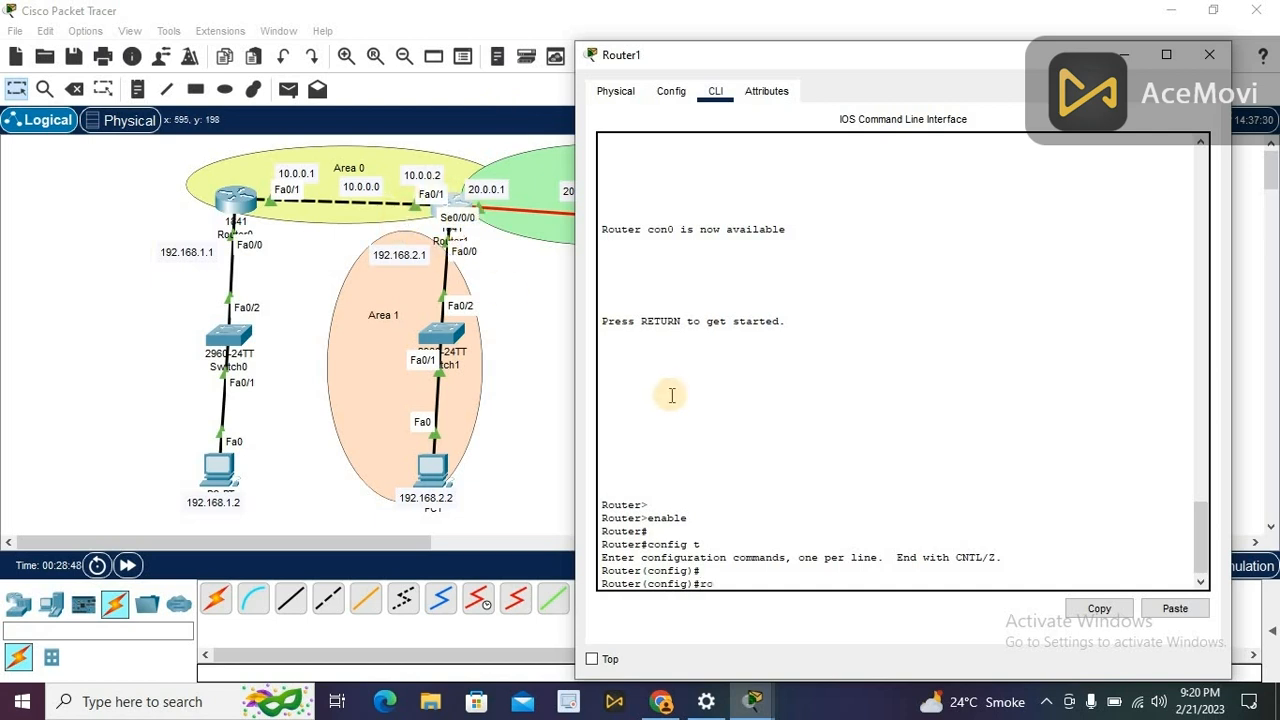
{"action": "type", "text": "uter ospf 3"}
{"action": "key", "text": "Return"}
{"action": "key", "text": "Return"}
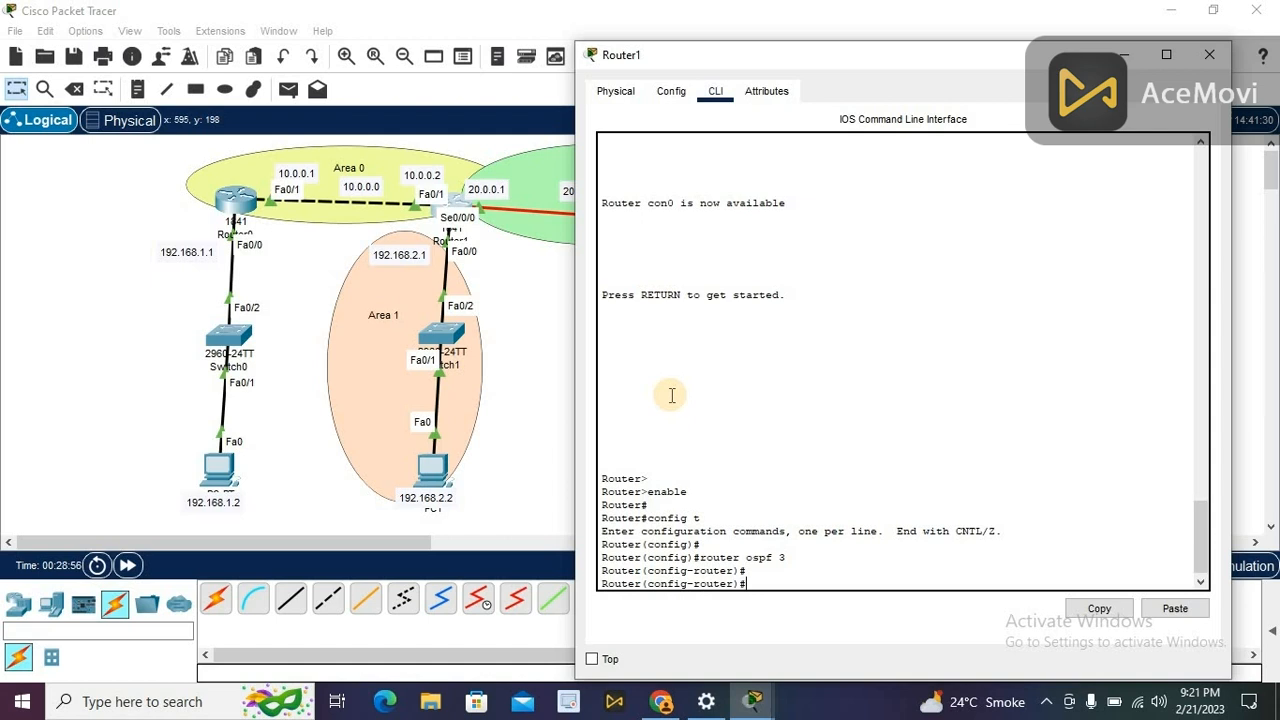
Step: Add network 10.0.0.0 with wildcard 0.255.255.255 to Router1's OSPF process in area 0
{"action": "type", "text": "network 10.0.0."}
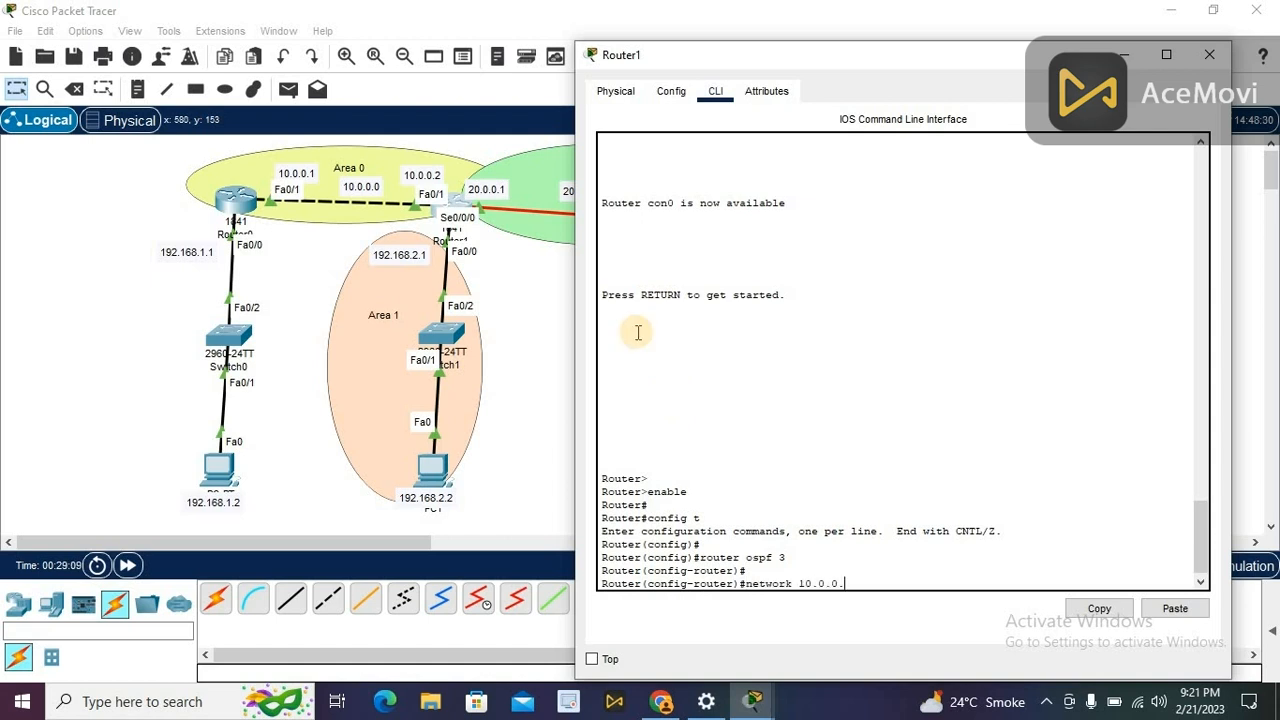
{"action": "type", "text": "0"}
{"action": "type", "text": " 255"}
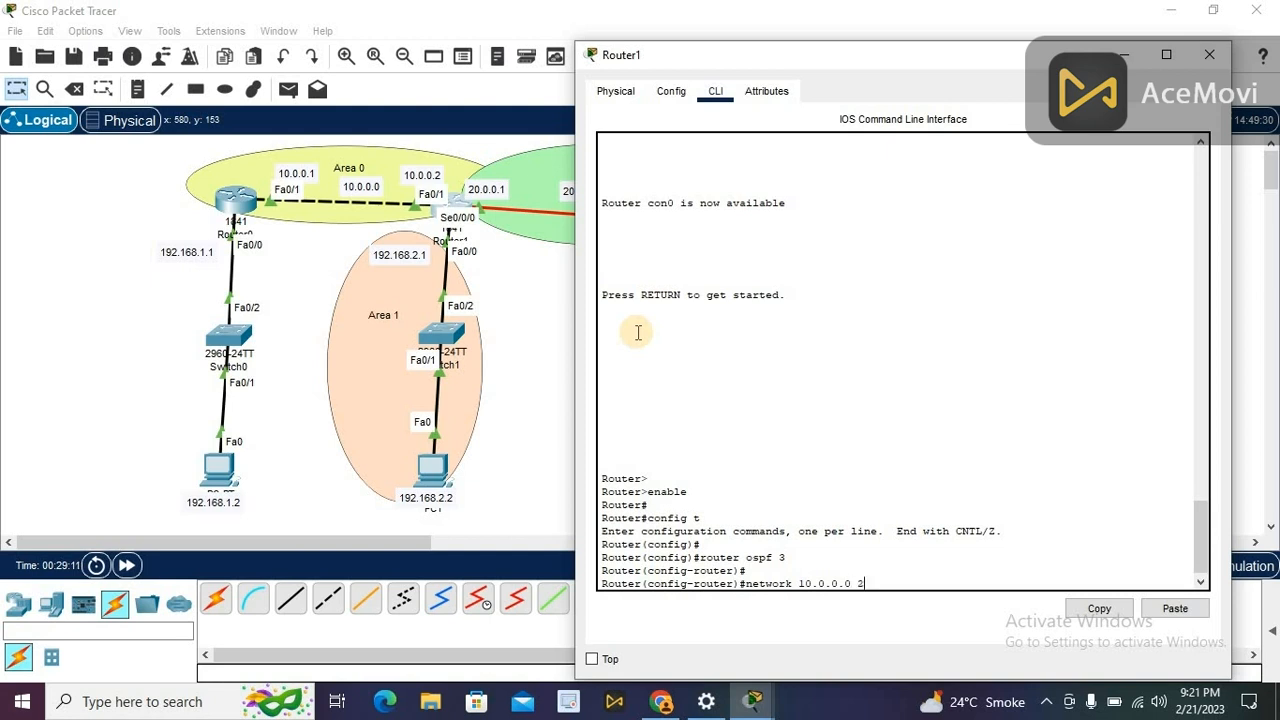
{"action": "key", "text": "BackSpace"}
{"action": "key", "text": "BackSpace"}
{"action": "key", "text": "BackSpace"}
{"action": "type", "text": "0.255.255.255 area 0"}
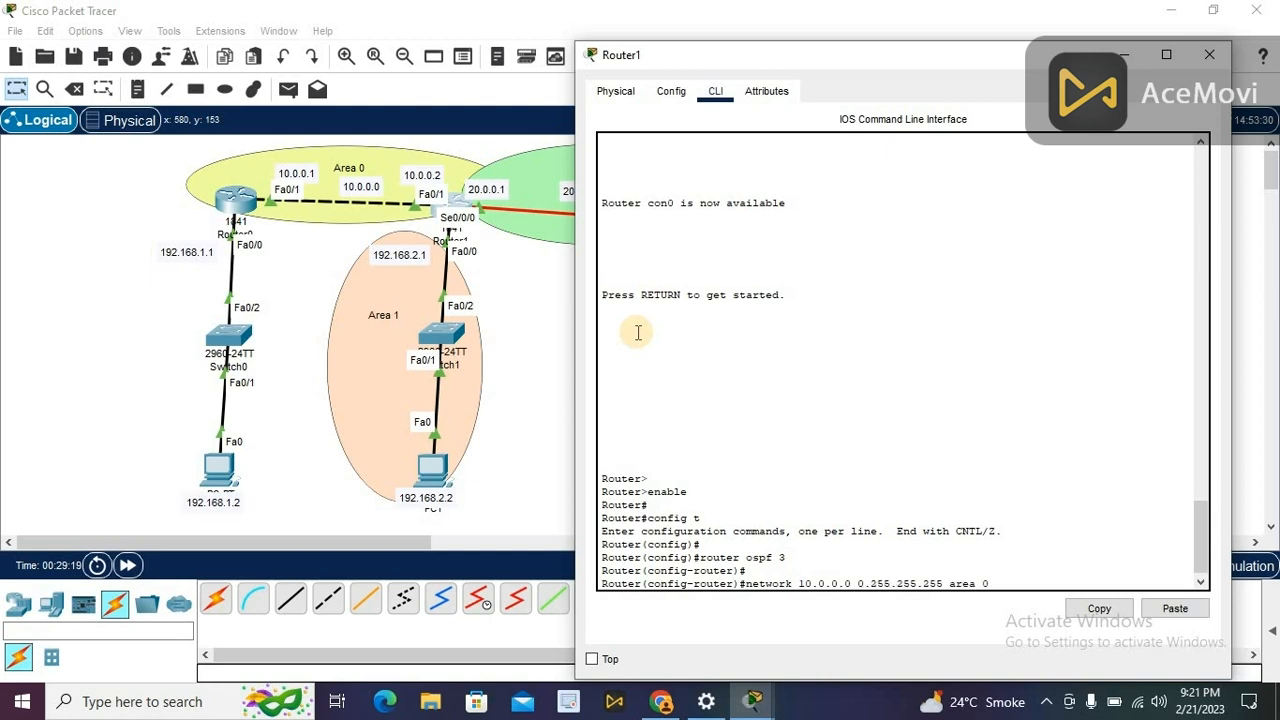
{"action": "key", "text": "Return"}
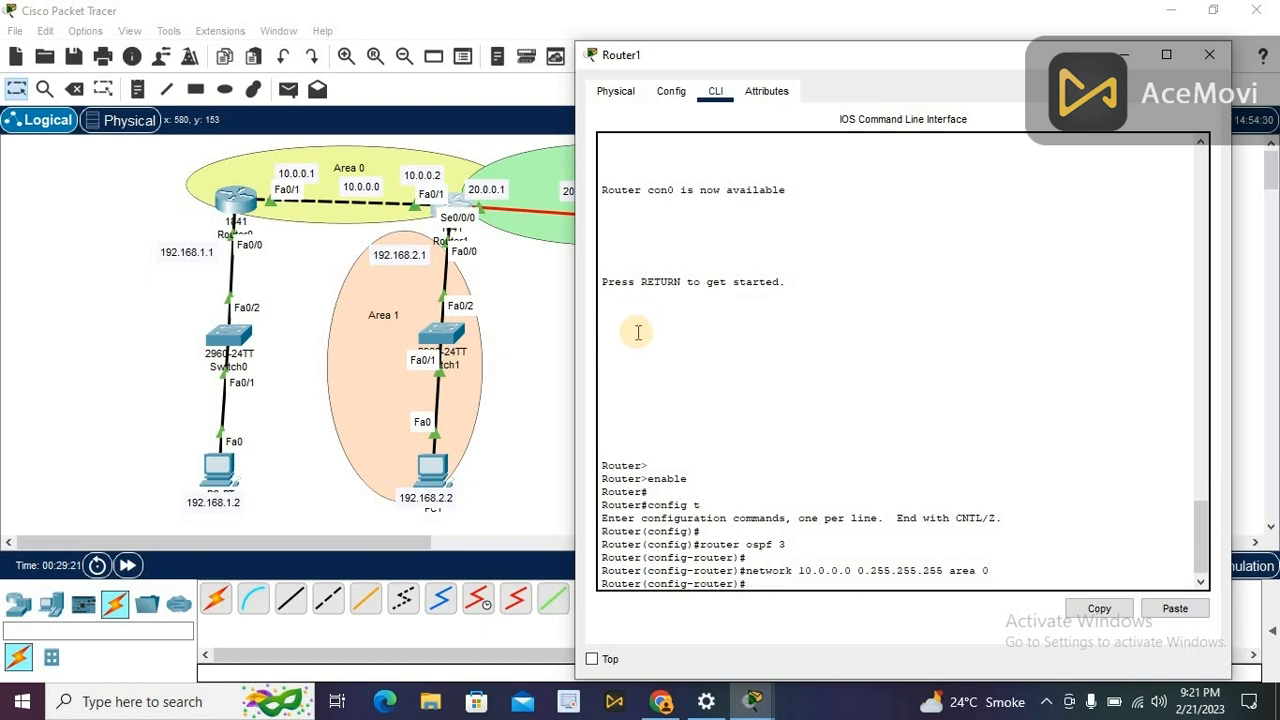
{"action": "key", "text": "Return"}
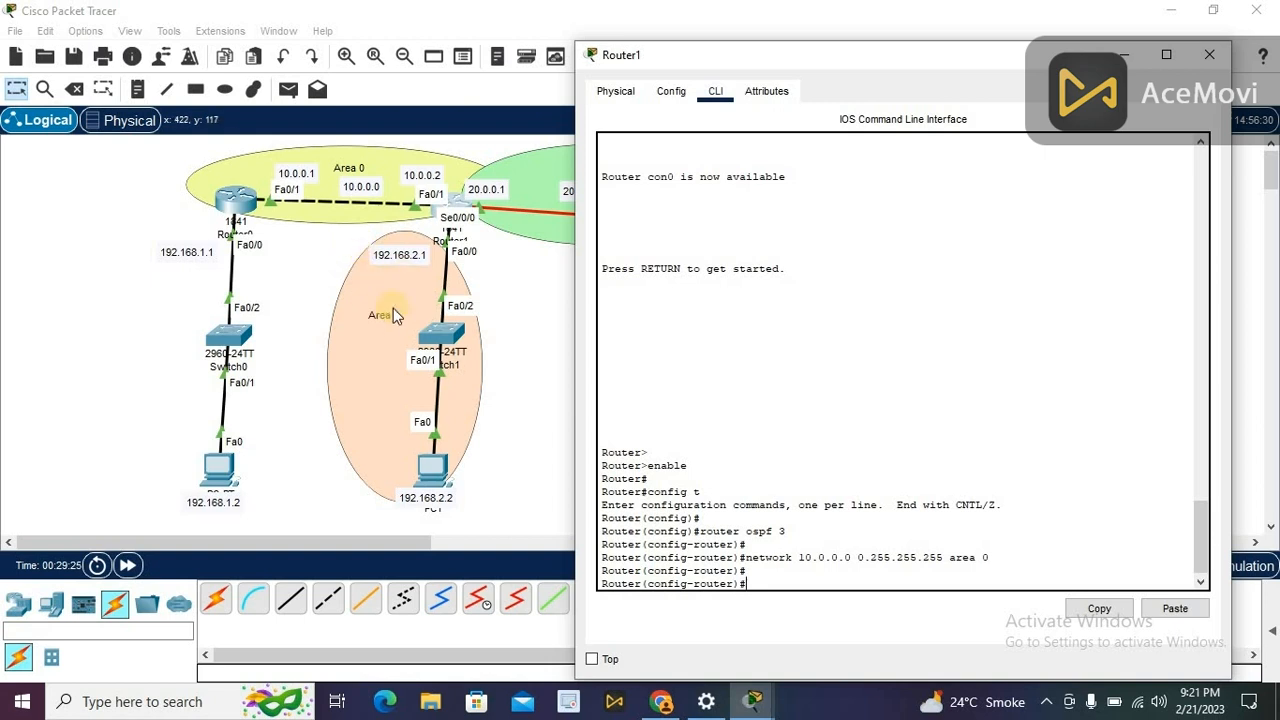
{"action": "type", "text": "network 192.168.2.0"}
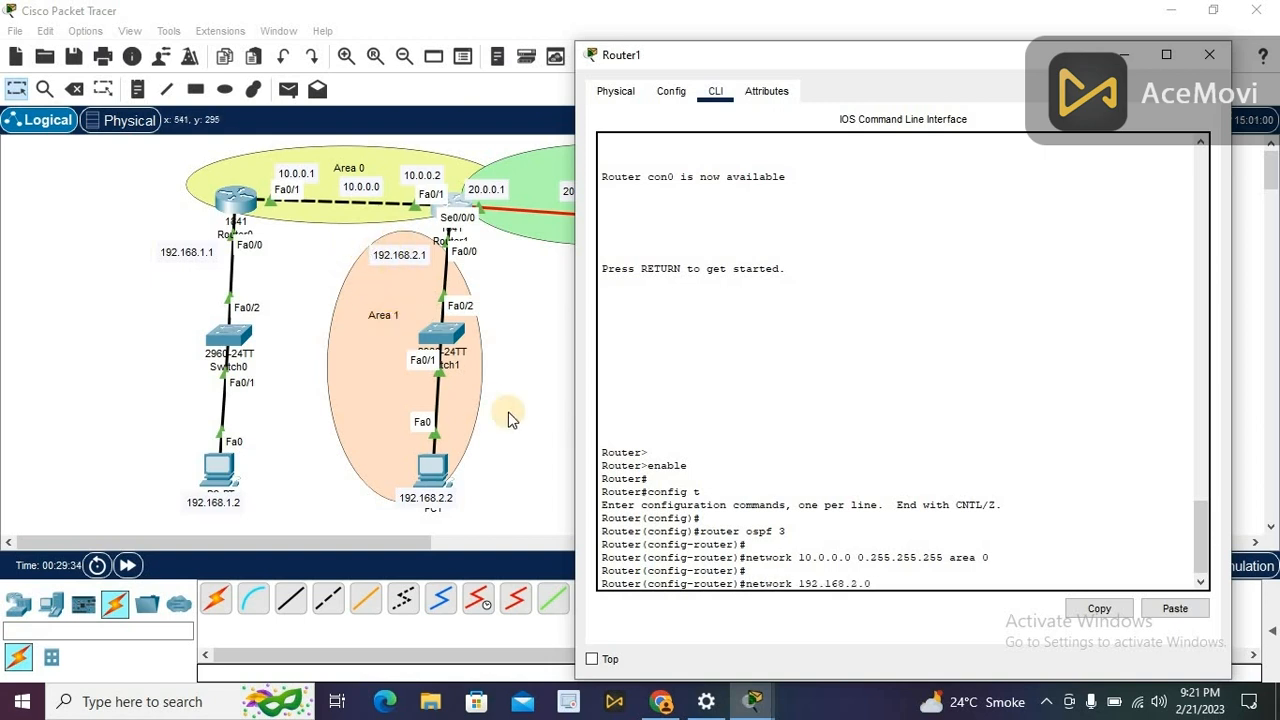
{"action": "type", "text": " 0.0.0"}
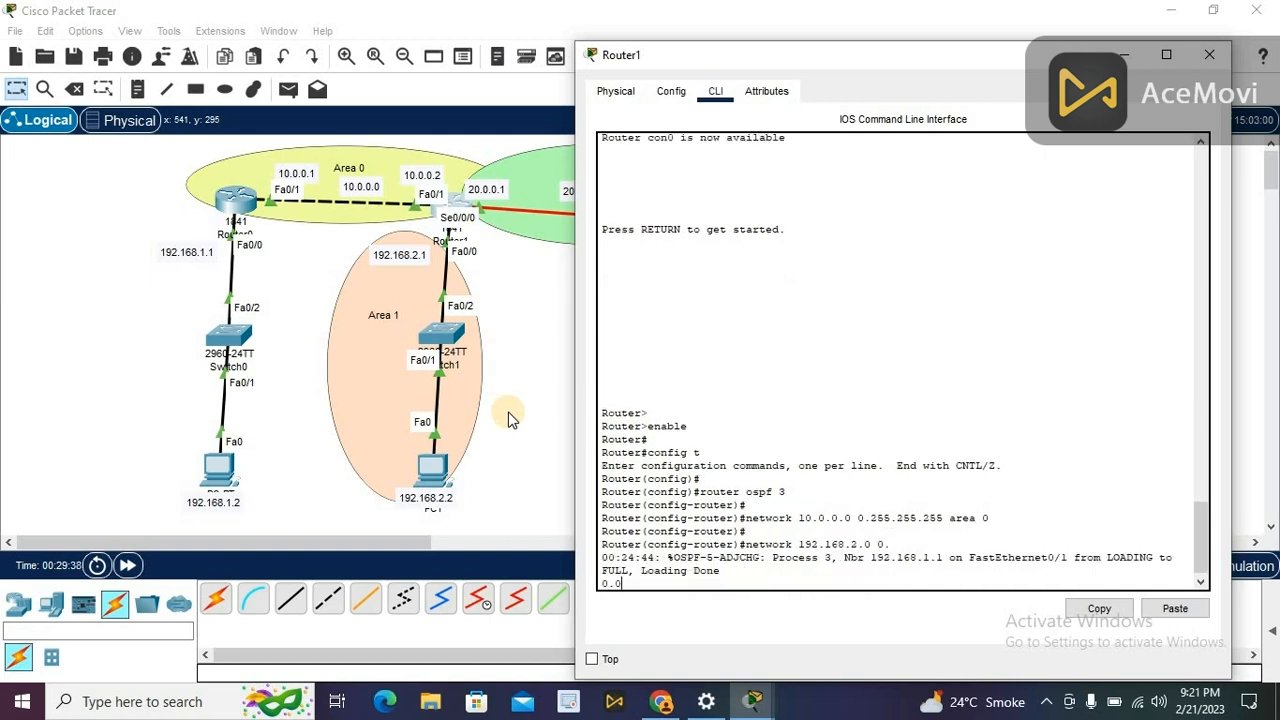
{"action": "key", "text": "BackSpace"}
{"action": "key", "text": "BackSpace"}
{"action": "key", "text": "BackSpace"}
{"action": "key", "text": "BackSpace"}
{"action": "key", "text": "BackSpace"}
{"action": "key", "text": "BackSpace"}
{"action": "key", "text": "BackSpace"}
{"action": "key", "text": "BackSpace"}
{"action": "key", "text": "BackSpace"}
{"action": "key", "text": "BackSpace"}
{"action": "key", "text": "BackSpace"}
{"action": "key", "text": "BackSpace"}
{"action": "key", "text": "BackSpace"}
{"action": "key", "text": "BackSpace"}
{"action": "key", "text": "BackSpace"}
{"action": "key", "text": "BackSpace"}
{"action": "key", "text": "BackSpace"}
{"action": "key", "text": "BackSpace"}
{"action": "key", "text": "BackSpace"}
{"action": "key", "text": "BackSpace"}
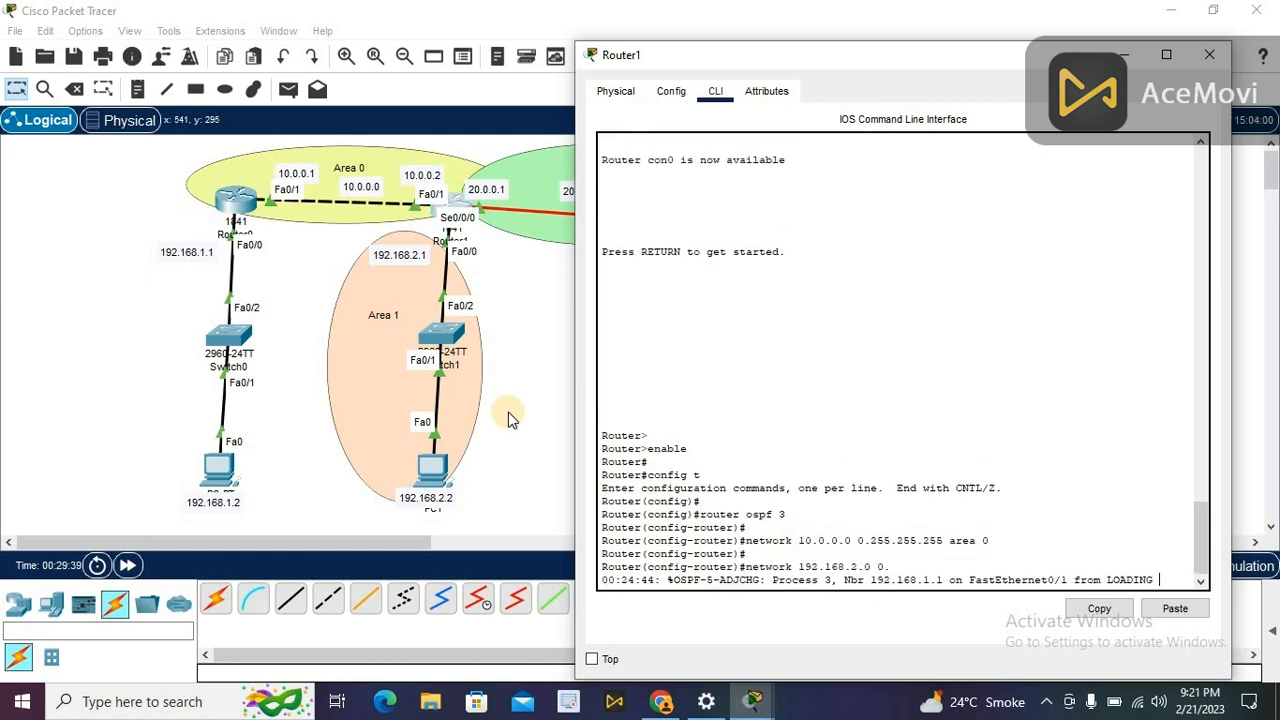
{"action": "key", "text": "Return"}
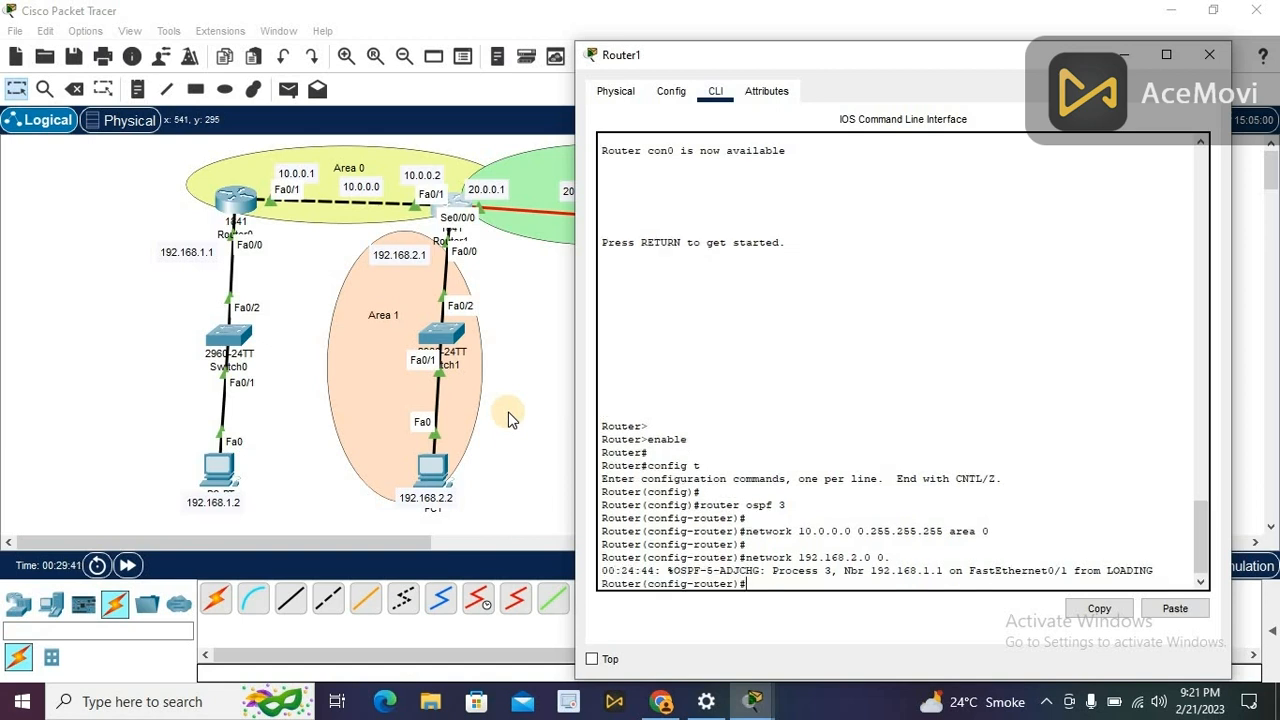
Step: Add network 192.168.2.0 with wildcard 0.0.0.255 to Router1's OSPF process in area 1
{"action": "key", "text": "Up"}
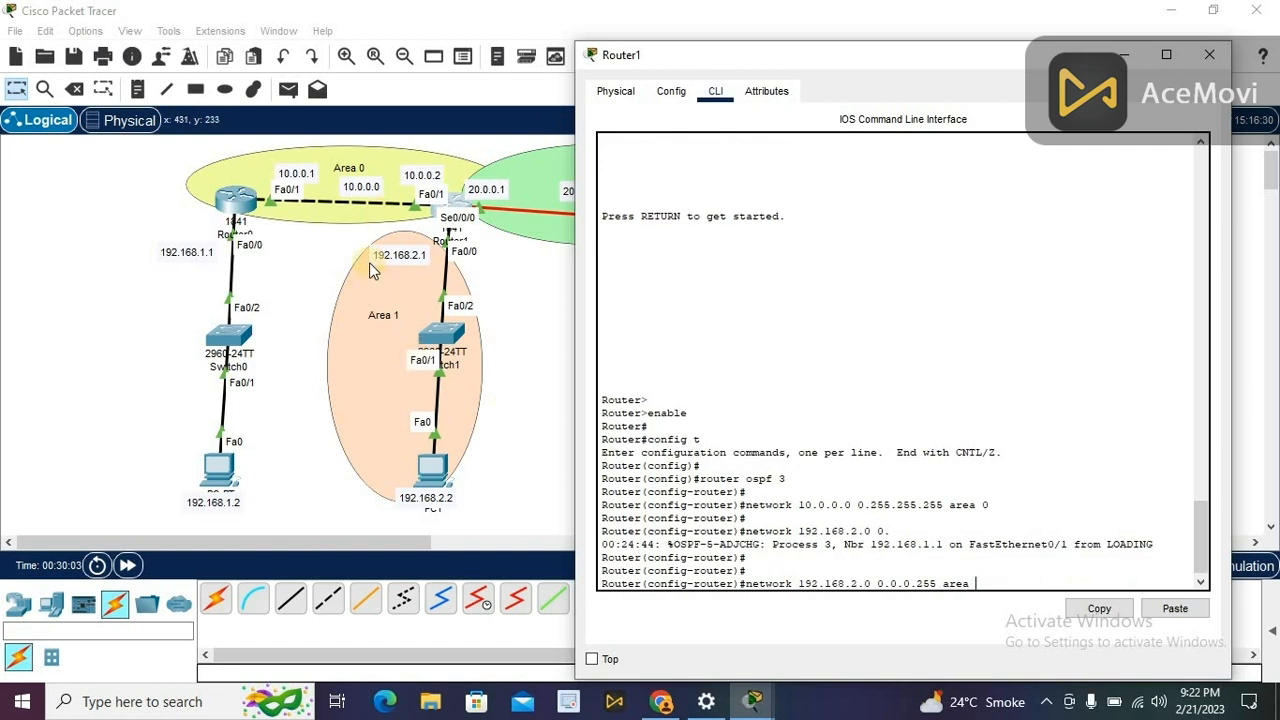
{"action": "key", "text": "Return"}
{"action": "key", "text": "Return"}
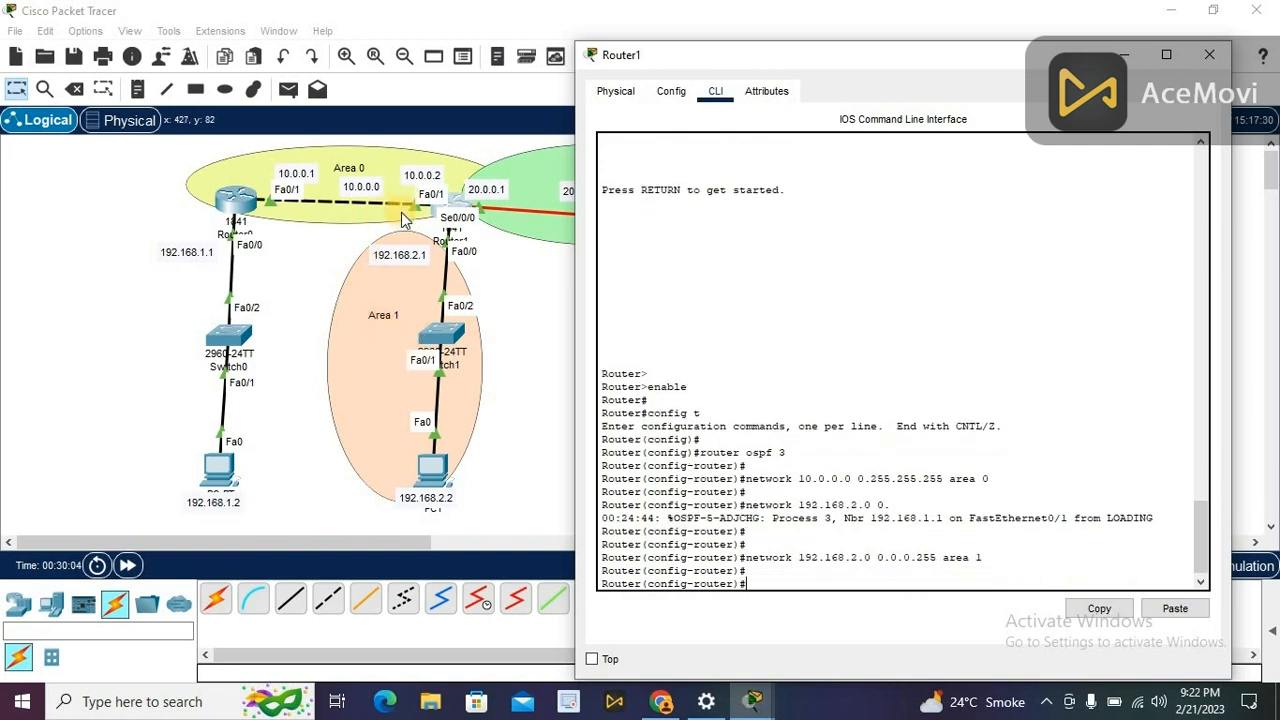
Step: Add network 20.0.0.0 with wildcard 0.255.255.255 to Router1's OSPF process in area 2
{"action": "type", "text": "exit"}
{"action": "key", "text": "BackSpace"}
{"action": "key", "text": "BackSpace"}
{"action": "key", "text": "BackSpace"}
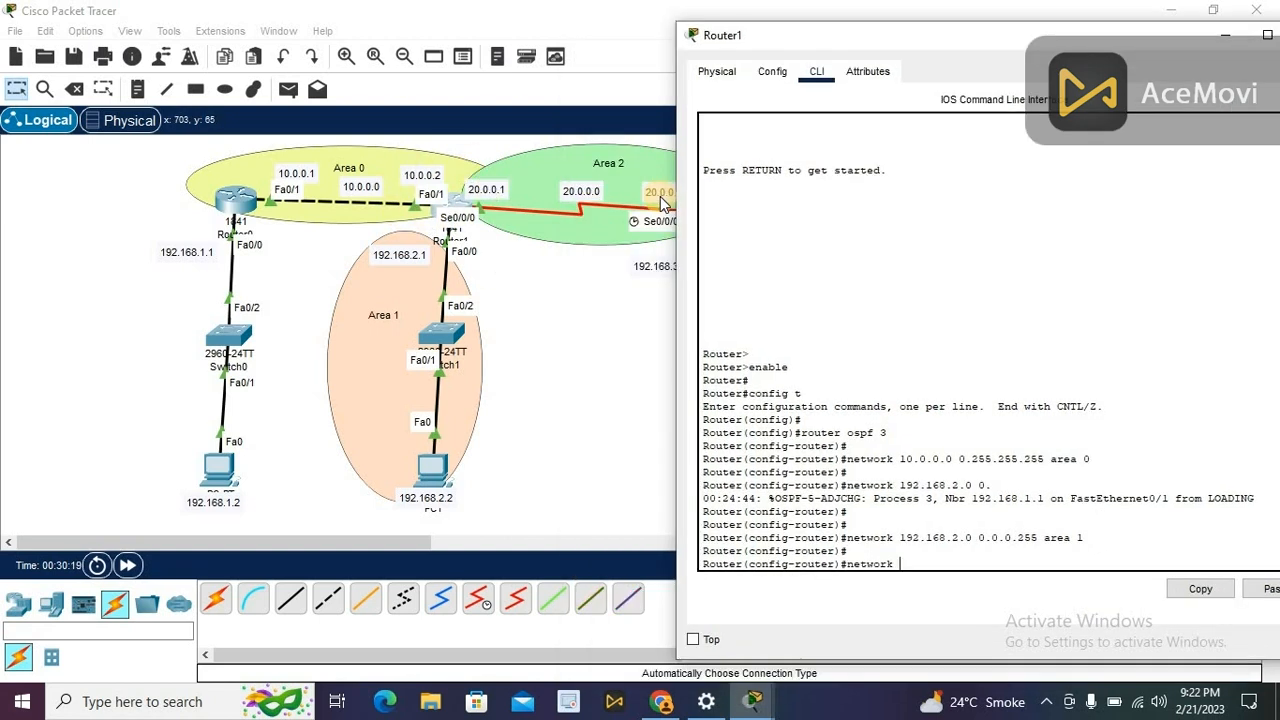
{"action": "type", "text": "20.0.0.0 0.255.255.255 area 2"}
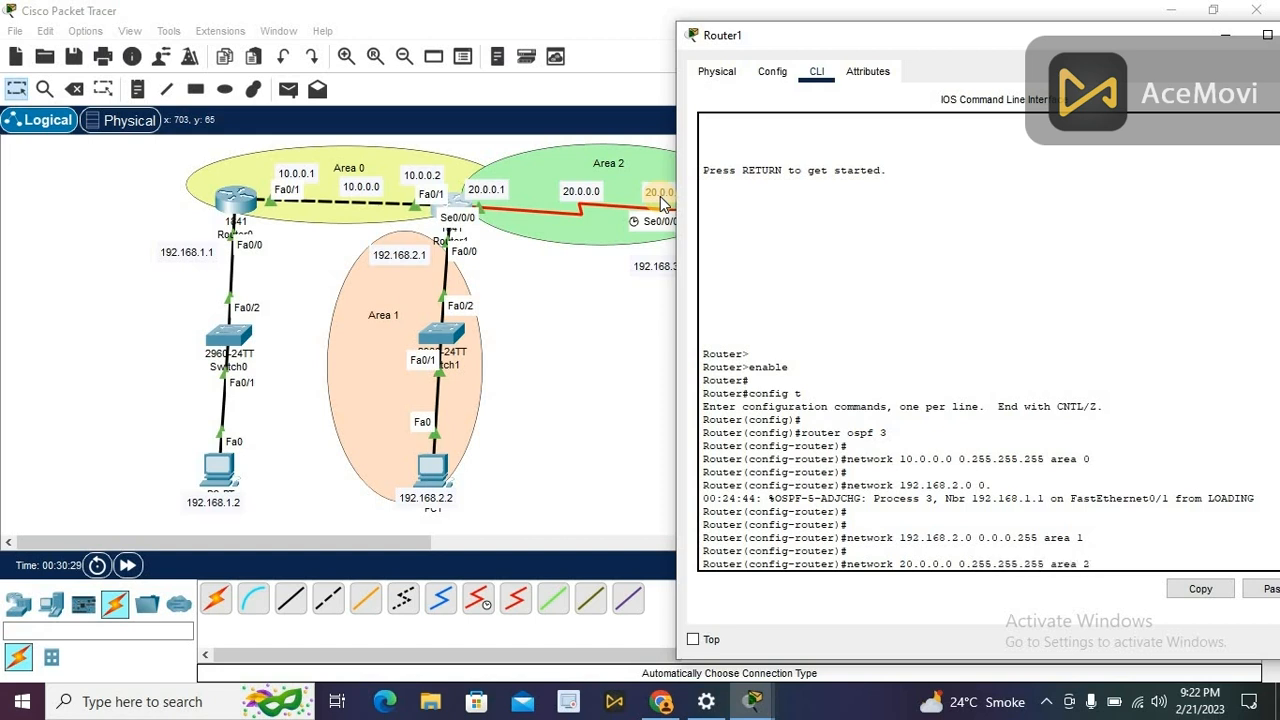
{"action": "key", "text": "Return"}
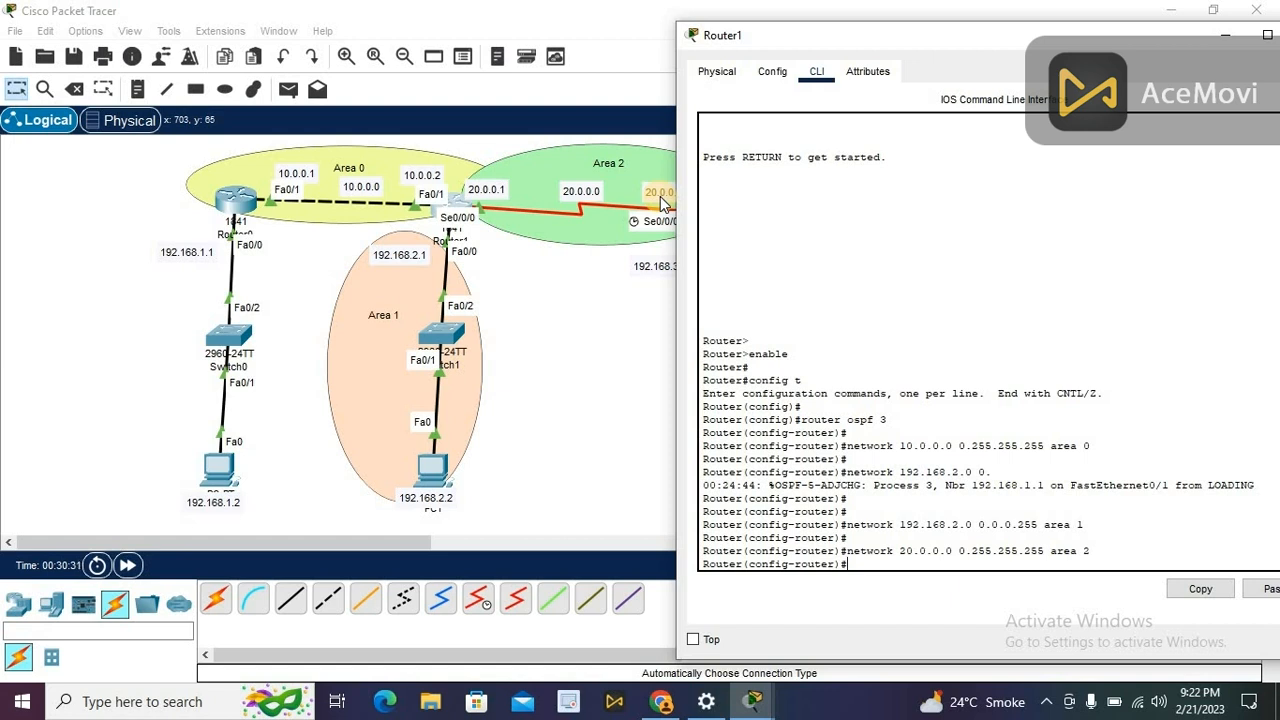
Step: Exit Router1's OSPF configuration mode and close the Router1 window
{"action": "type", "text": "exit"}
{"action": "key", "text": "Return"}
{"action": "key", "text": "Return"}
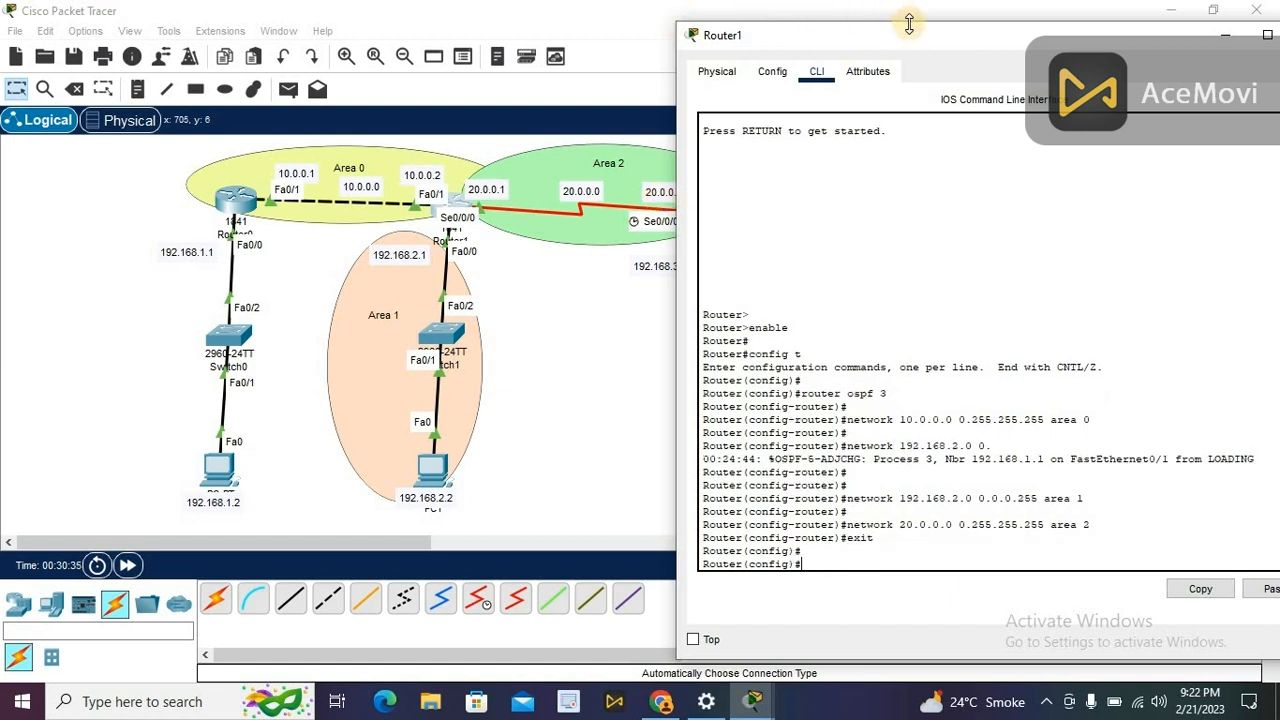
{"action": "left_click", "coordinate": [770, 72]}
{"action": "left_click_drag", "start_coordinate": [915, 36], "coordinate": [714, 90]}
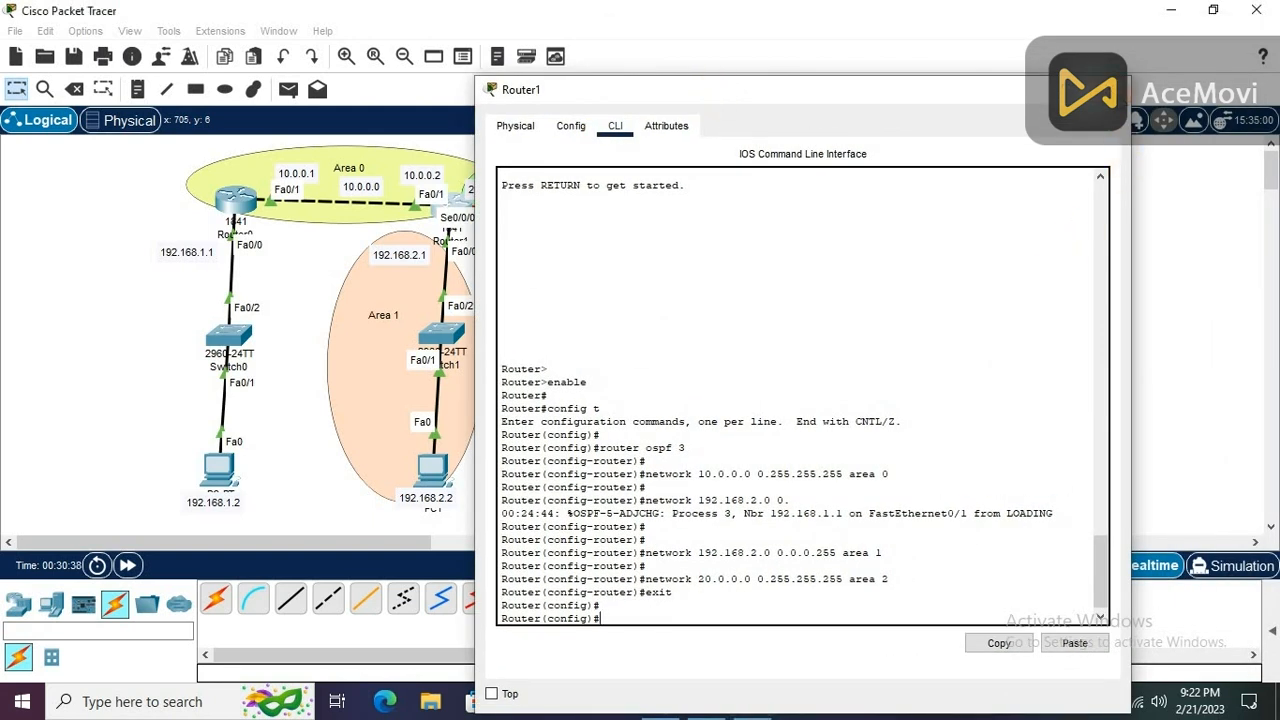
{"action": "left_click", "coordinate": [1105, 89]}
{"action": "left_click", "coordinate": [1036, 209]}
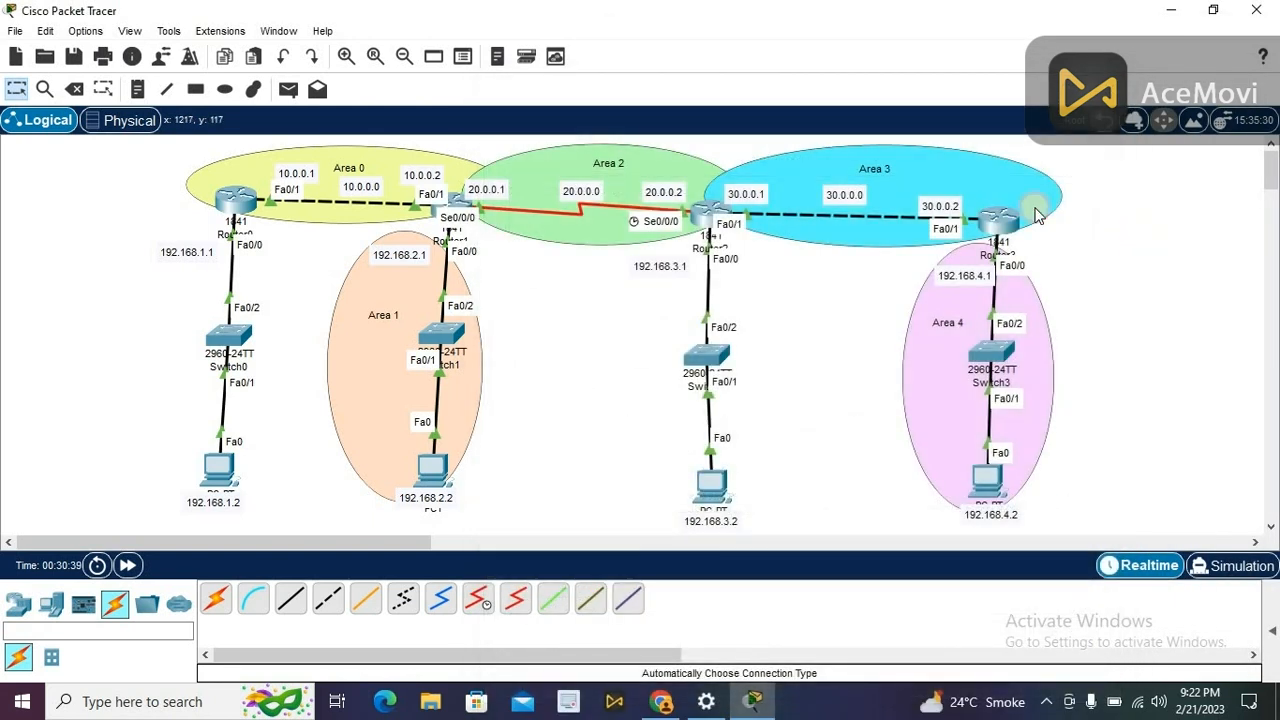
Step: Open Router2's command line and enter global configuration mode with enable and config t
{"action": "left_click", "coordinate": [701, 218]}
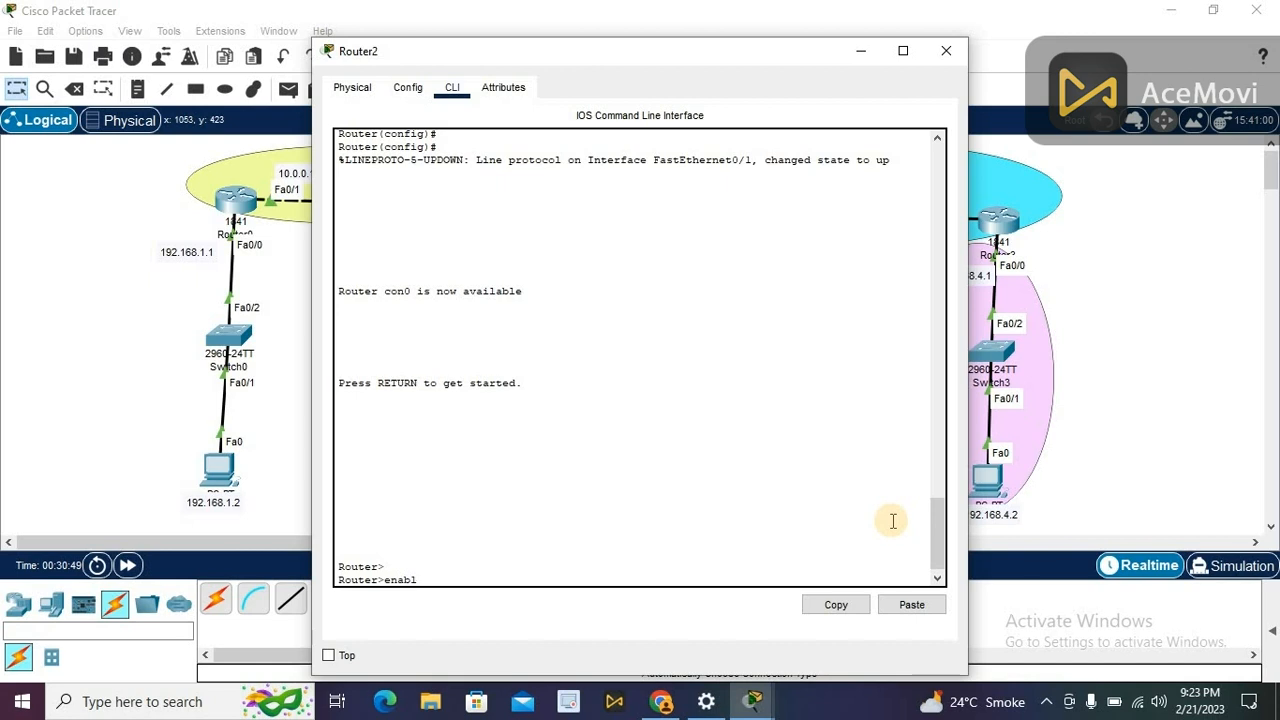
{"action": "type", "text": "er>enabl"}
{"action": "key", "text": "Return"}
{"action": "key", "text": "Return"}
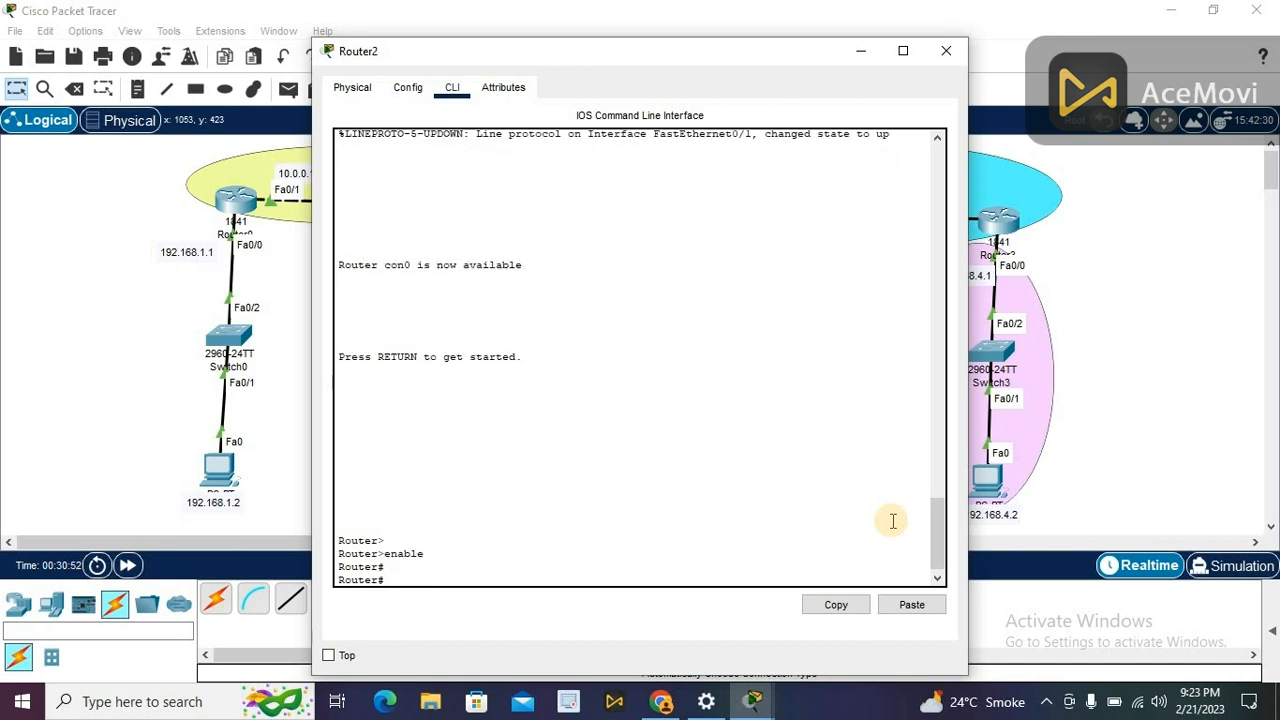
{"action": "type", "text": "config t"}
{"action": "key", "text": "Return"}
{"action": "key", "text": "Return"}
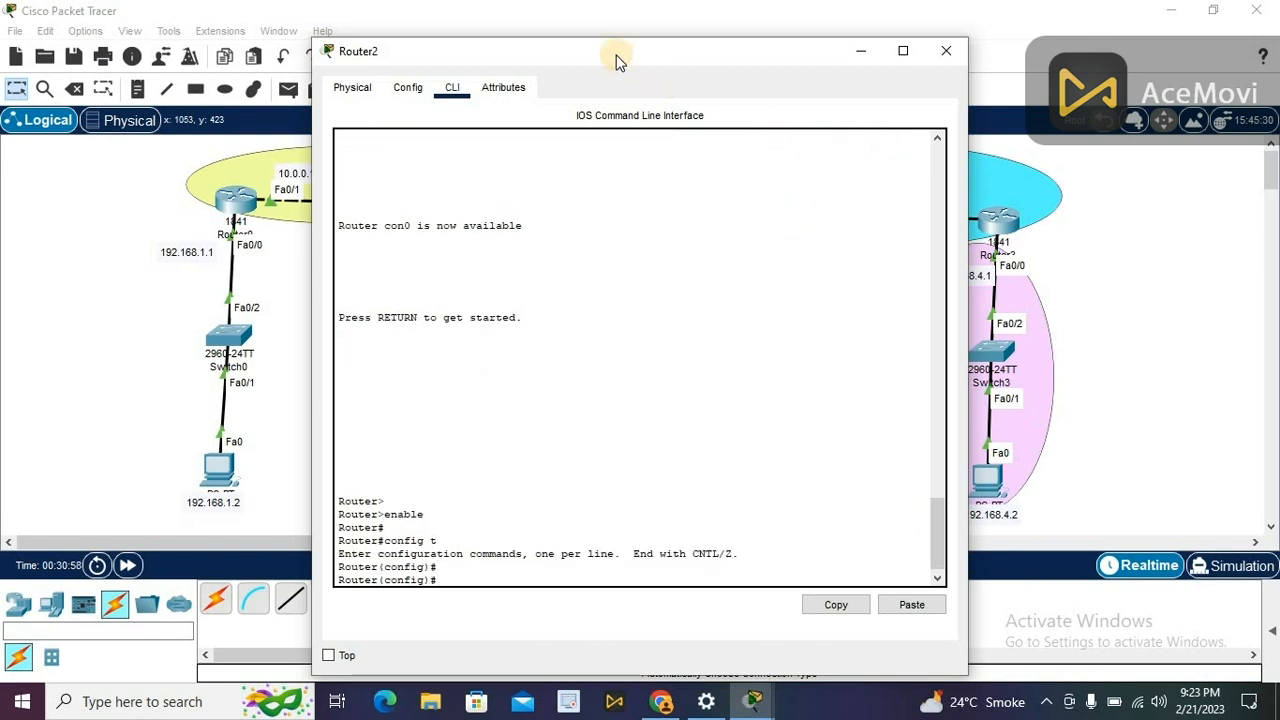
Step: Try to add network 20.0.0.0 with wildcard 0.255.255.255 in area 2 from Router2's global configuration mode
{"action": "left_click_drag", "start_coordinate": [616, 62], "coordinate": [1044, 59]}
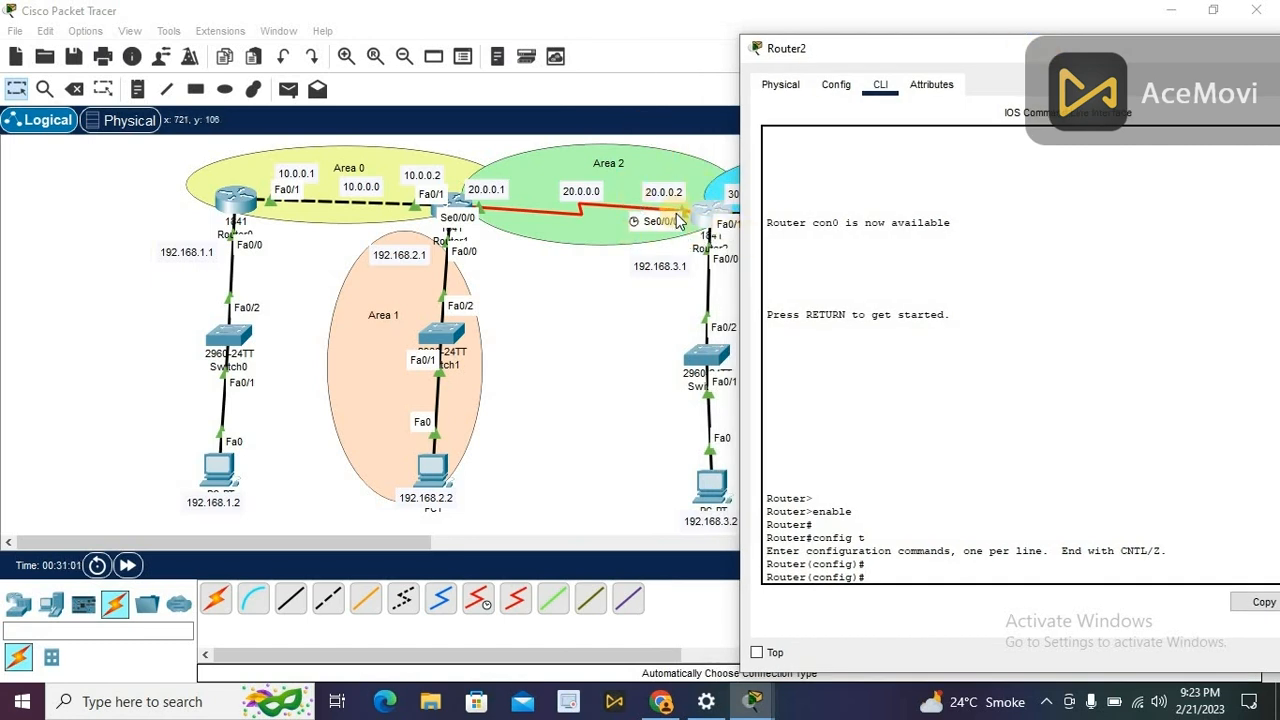
{"action": "type", "text": "network 20.0.0.0 0.255.255.255 area 2"}
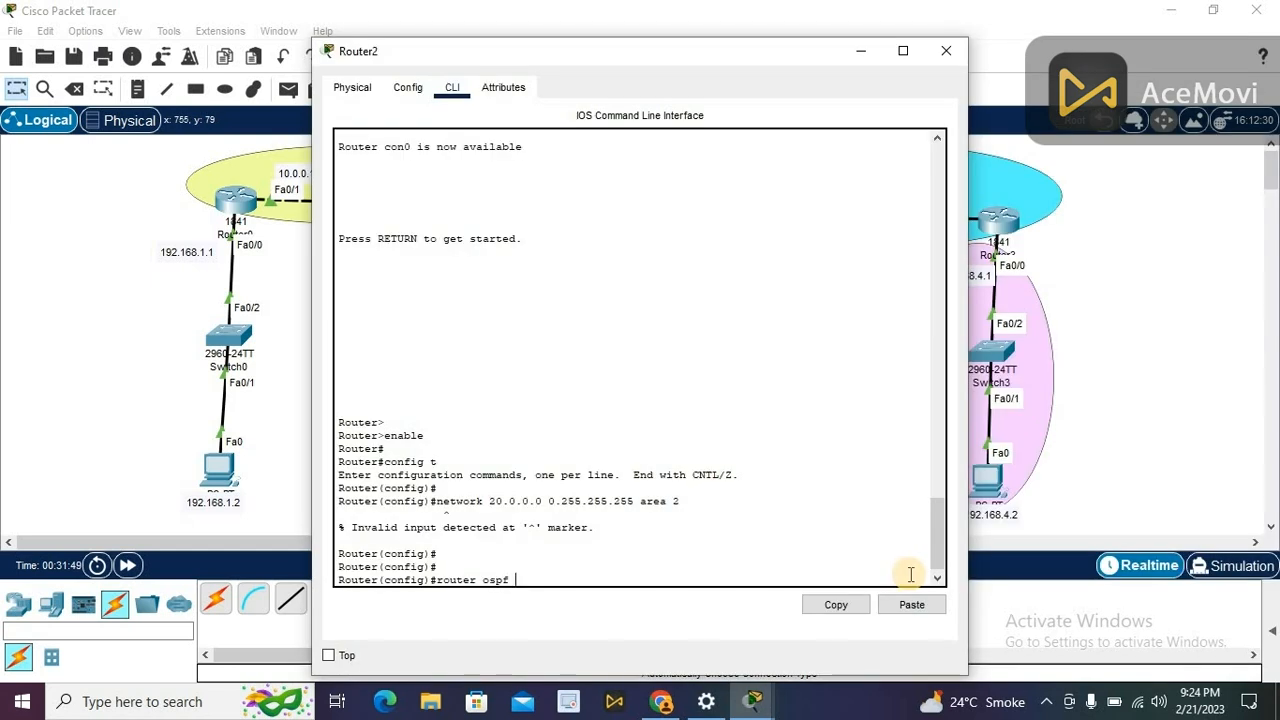
Step: Start OSPF process 4 on Router2 and add network 20.0.0.0 with wildcard 0.255.255.255 in area 2
{"action": "type", "text": "4"}
{"action": "key", "text": "Return"}
{"action": "key", "text": "Return"}
{"action": "type", "text": "network 20.0.0.0 0"}
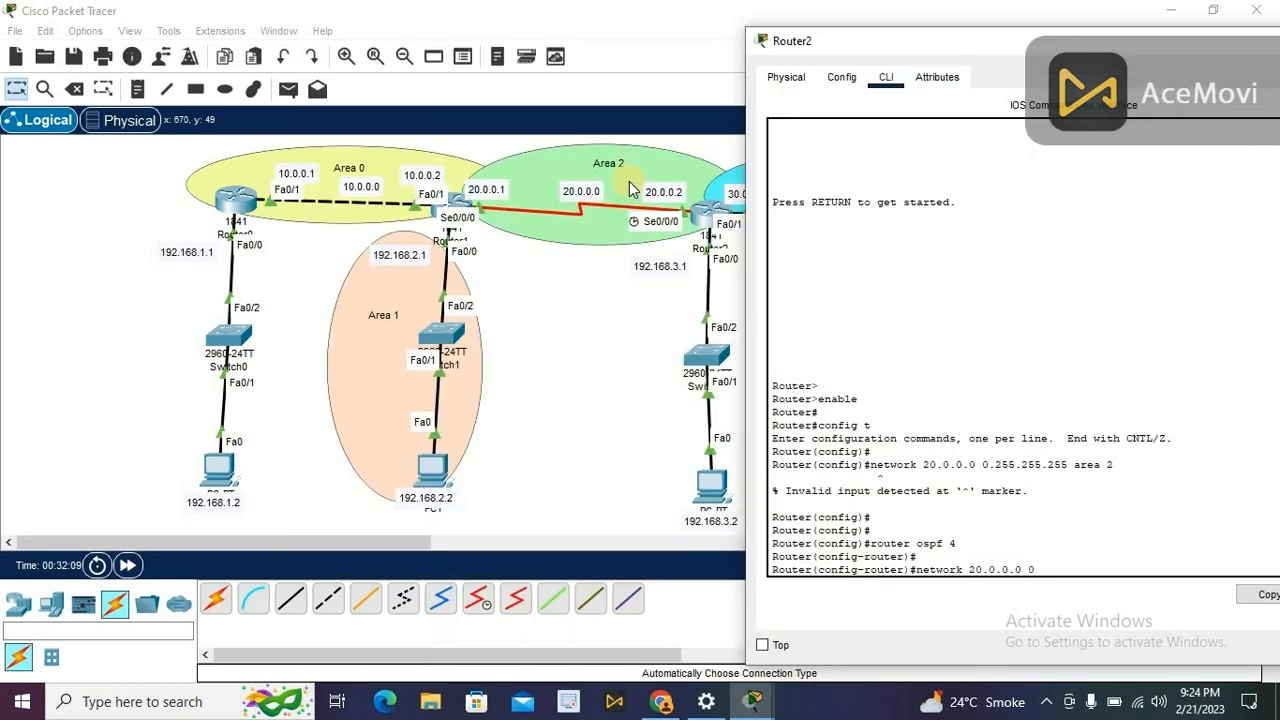
{"action": "type", "text": ".255.2"}
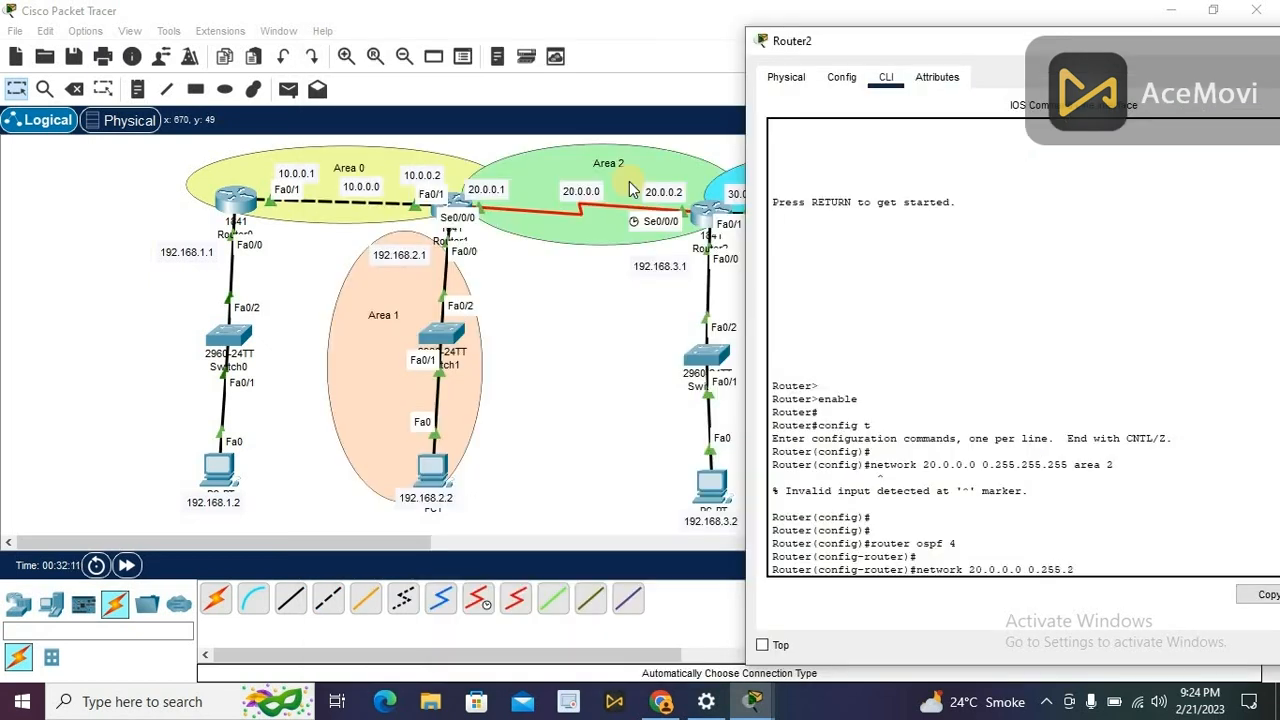
{"action": "type", "text": "55.255"}
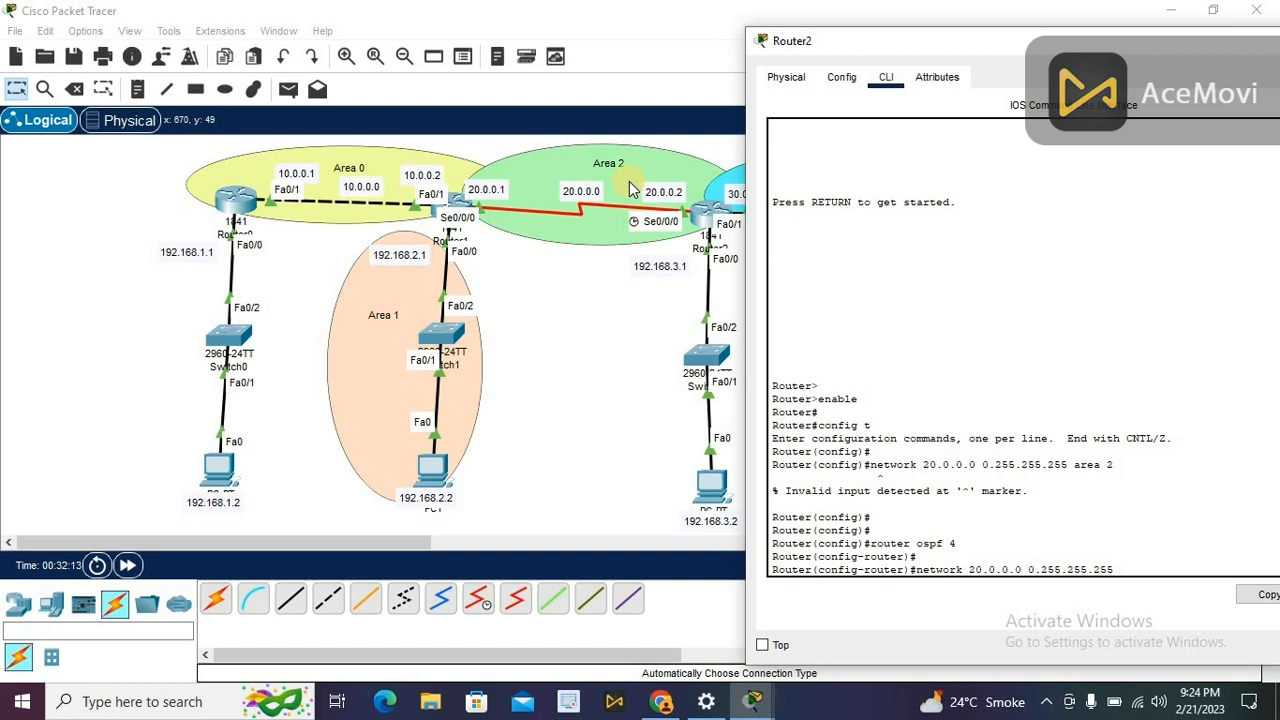
{"action": "type", "text": " area "}
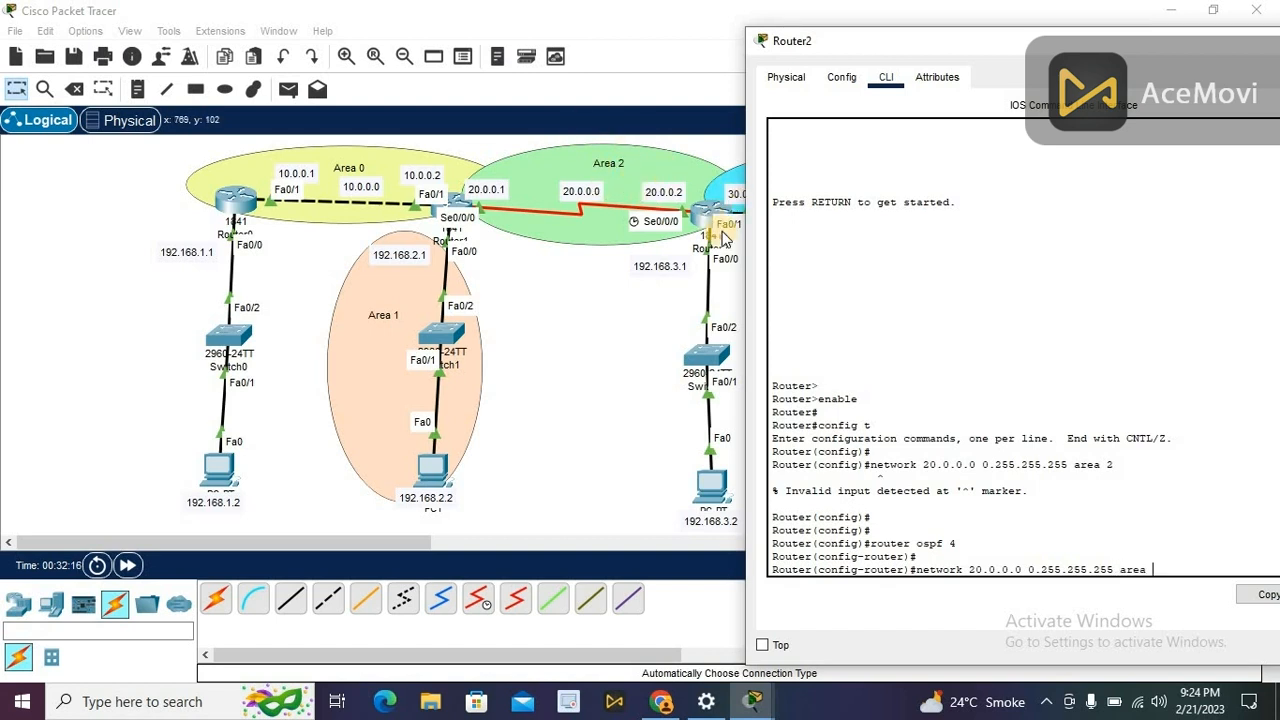
{"action": "type", "text": "2"}
{"action": "key", "text": "Return"}
{"action": "key", "text": "Return"}
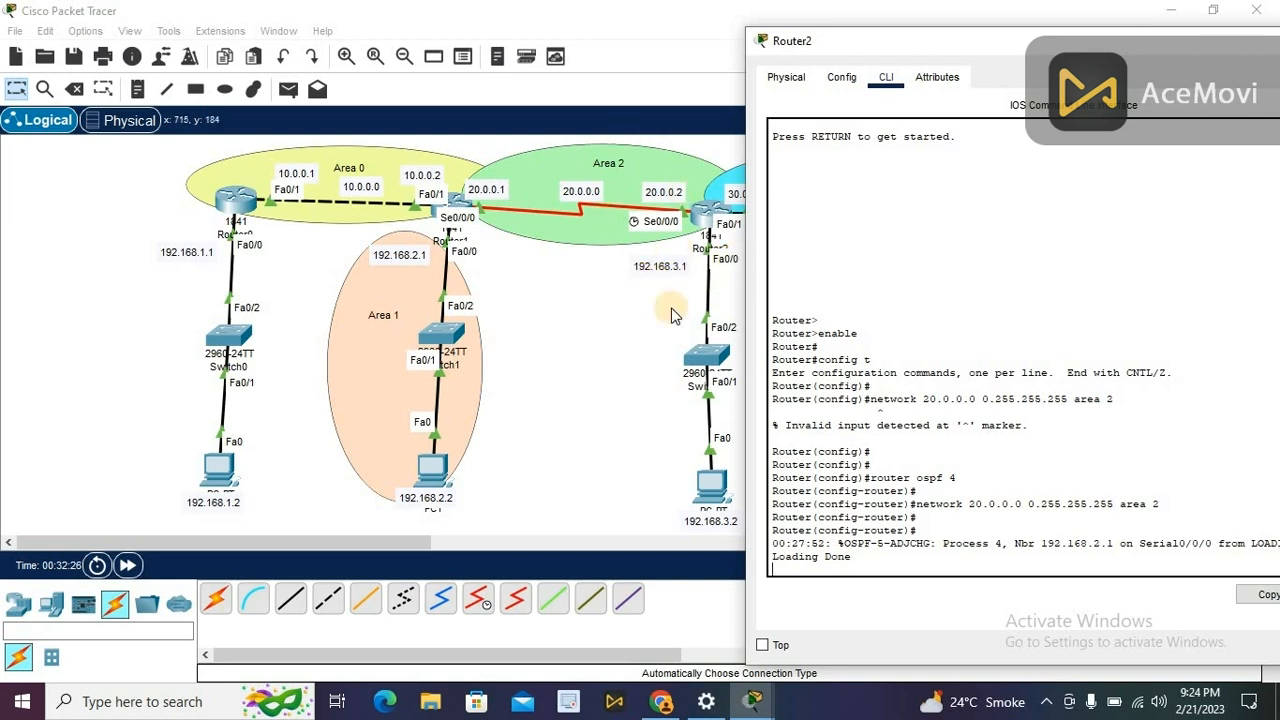
Step: Add network 192.168.3.0 with wildcard 0.0.0.255 to Router2's OSPF process in area 2
{"action": "key", "text": "Return"}
{"action": "key", "text": "Return"}
{"action": "type", "text": "net"}
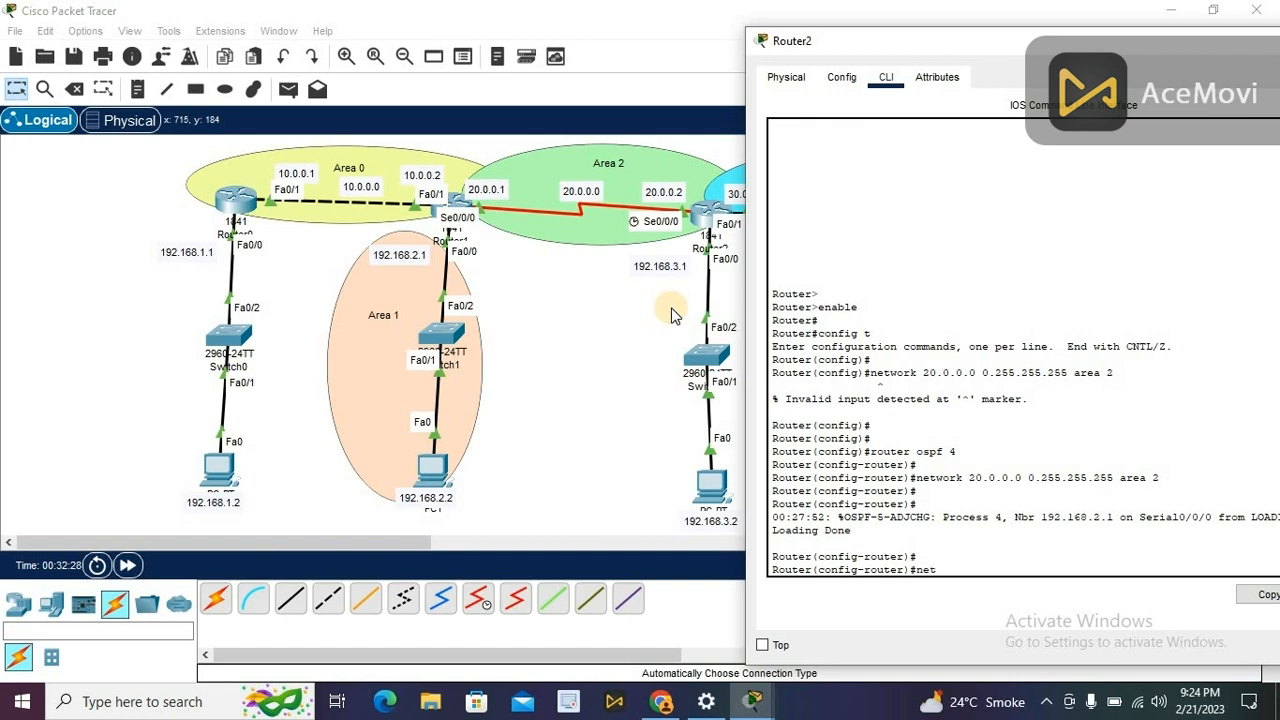
{"action": "type", "text": "work 192.168.3.0"}
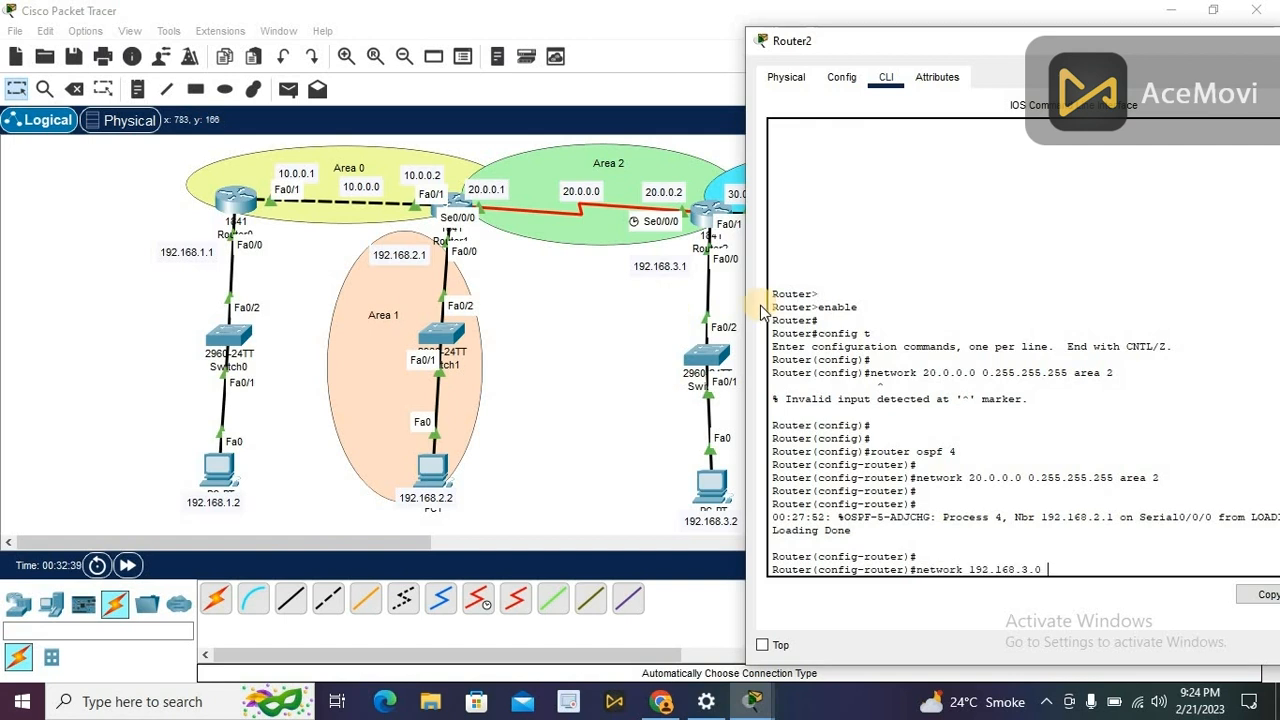
{"action": "type", "text": " 0.0.0."}
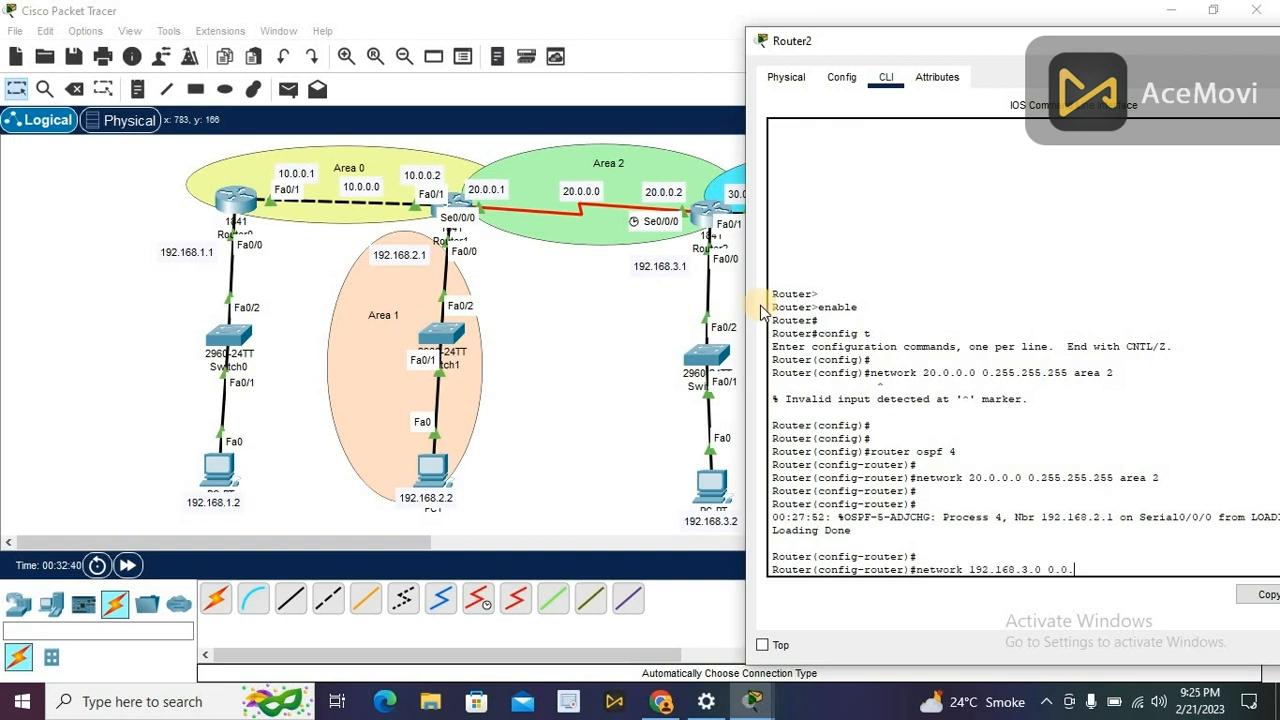
{"action": "type", "text": "255 area 2"}
{"action": "key", "text": "Return"}
{"action": "key", "text": "Return"}
{"action": "key", "text": "Return"}
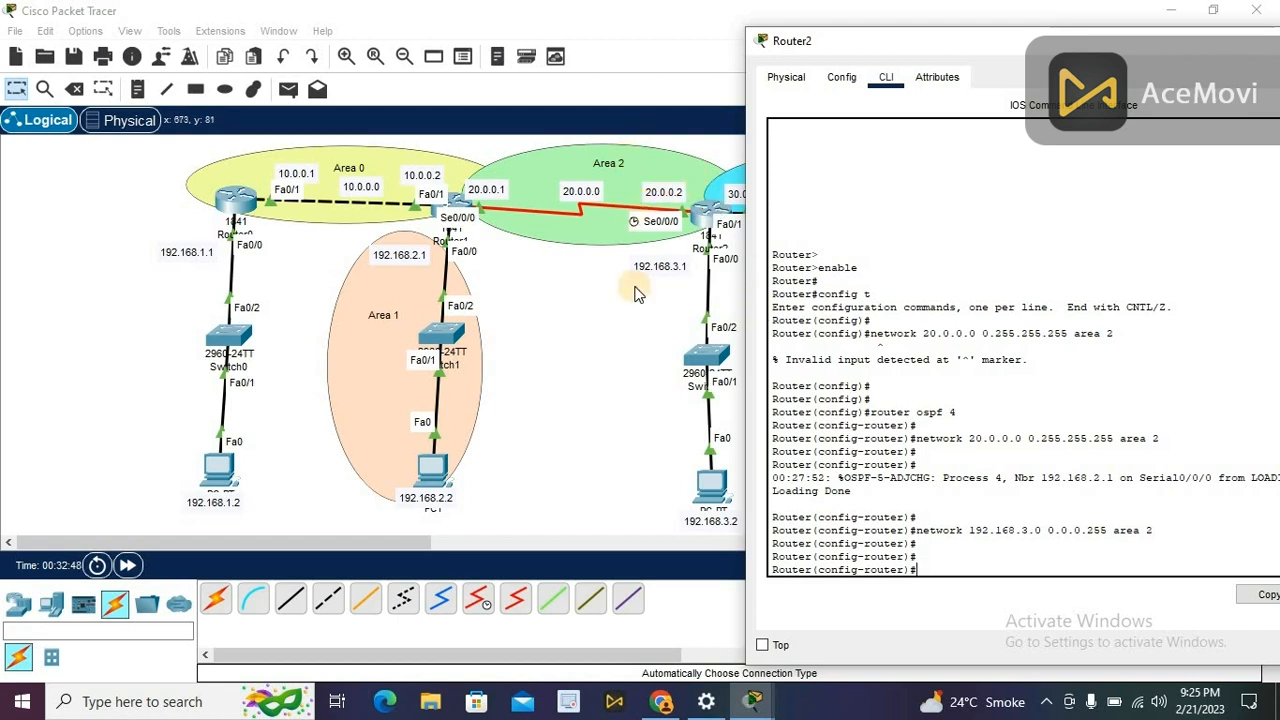
Step: Move the Router2 window off Area 3 and add network 30.0.0.0 with wildcard 0.255.255.255 to its OSPF process in area 3
{"action": "left_click_drag", "start_coordinate": [971, 40], "coordinate": [225, 20]}
{"action": "type", "text": "network 30"}
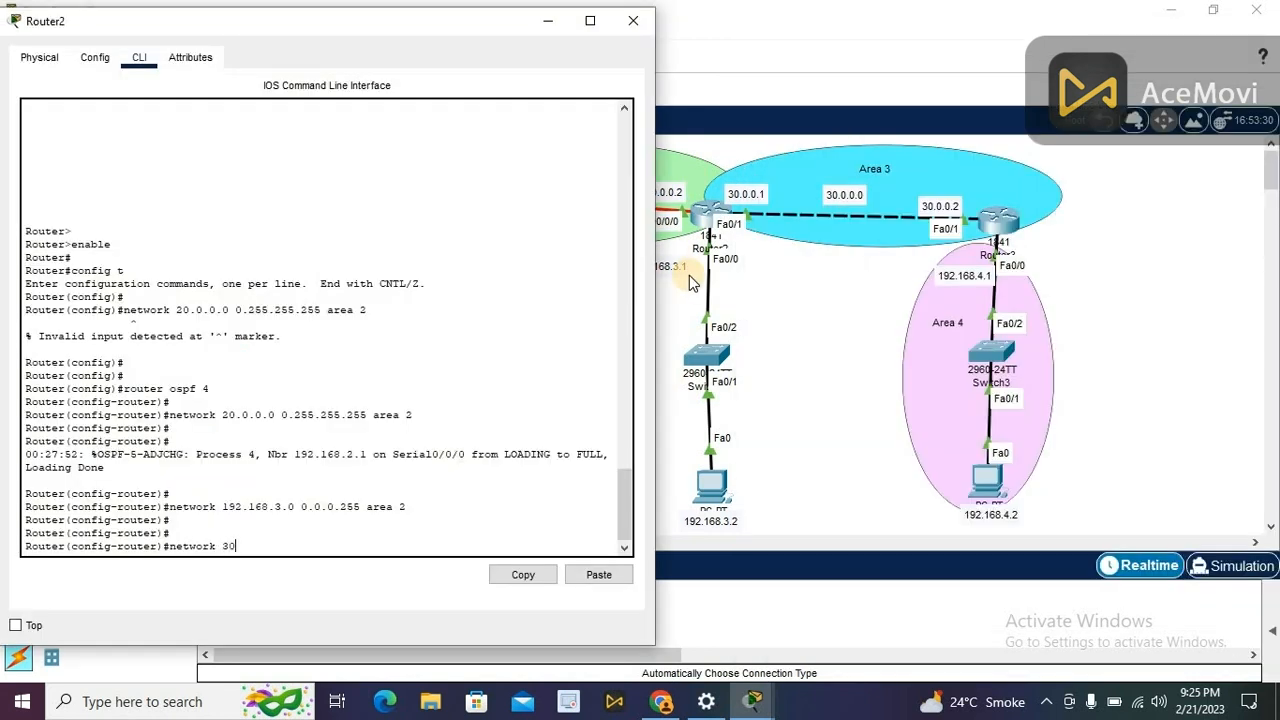
{"action": "type", "text": ".0.0.0 0.255.255.255"}
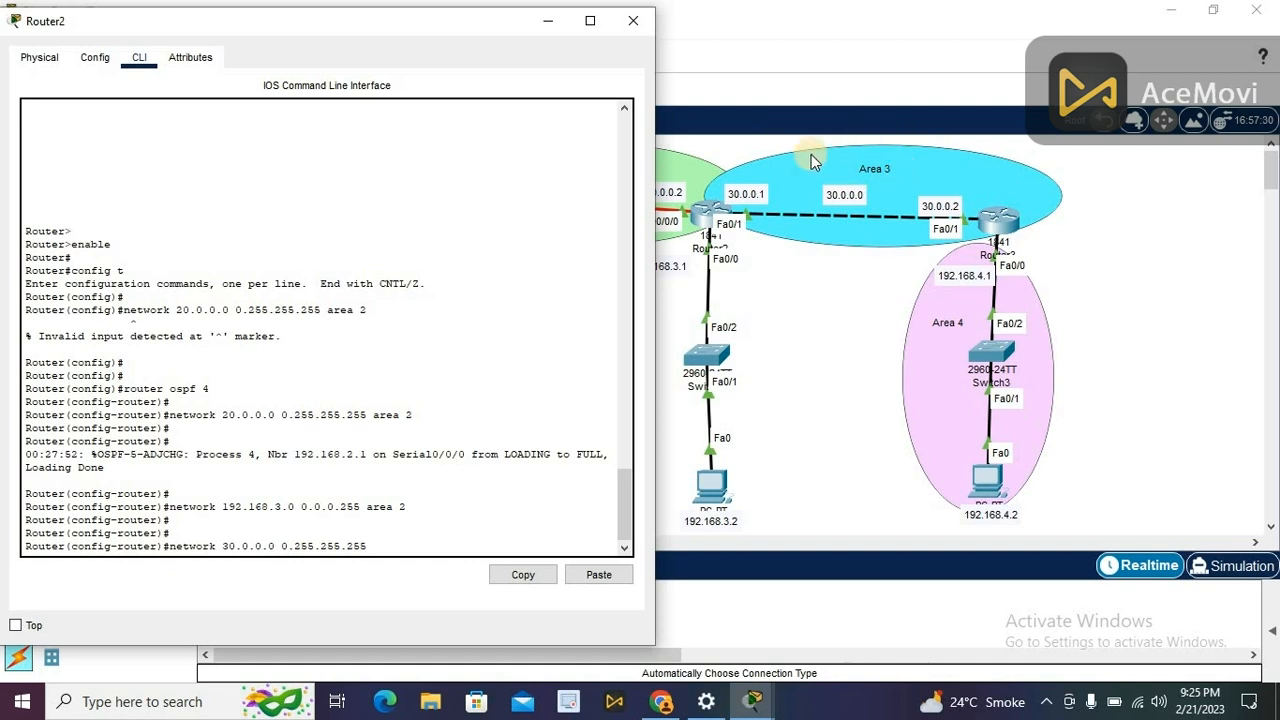
{"action": "type", "text": " area 3"}
{"action": "key", "text": "Return"}
{"action": "key", "text": "Return"}
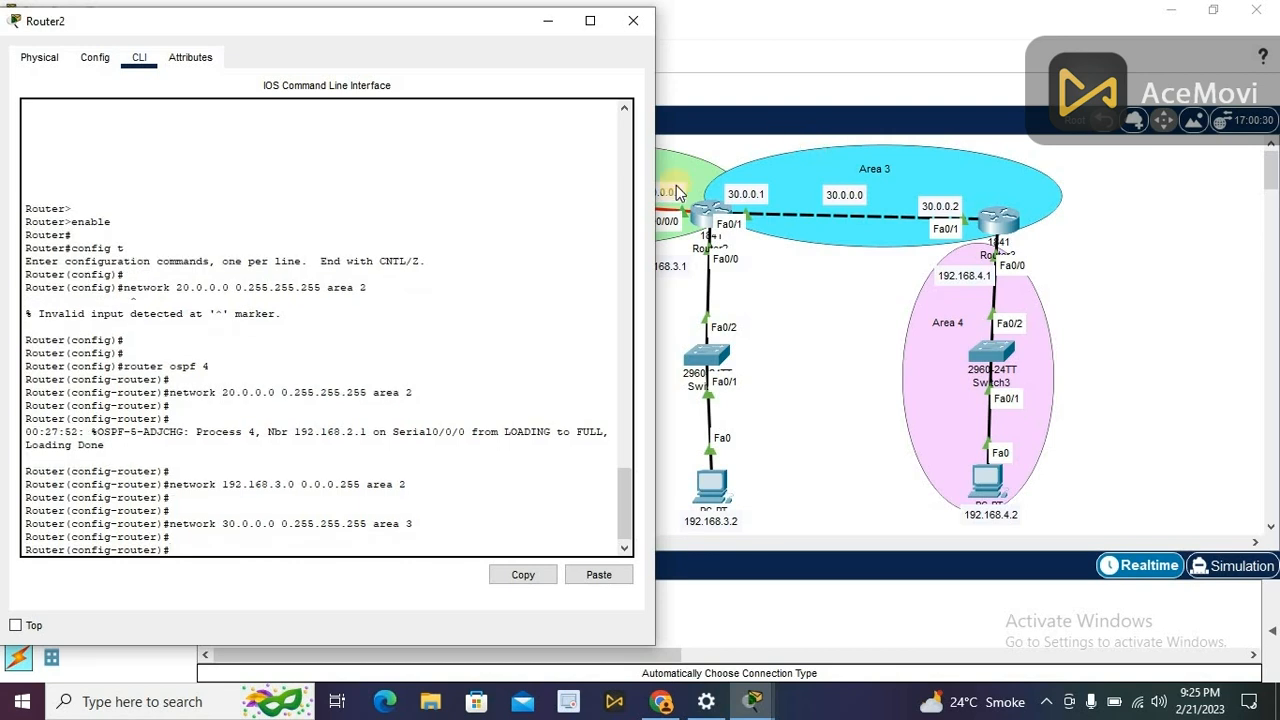
Step: Exit Router2's OSPF configuration mode and close the Router2 window
{"action": "type", "text": "exit"}
{"action": "key", "text": "Return"}
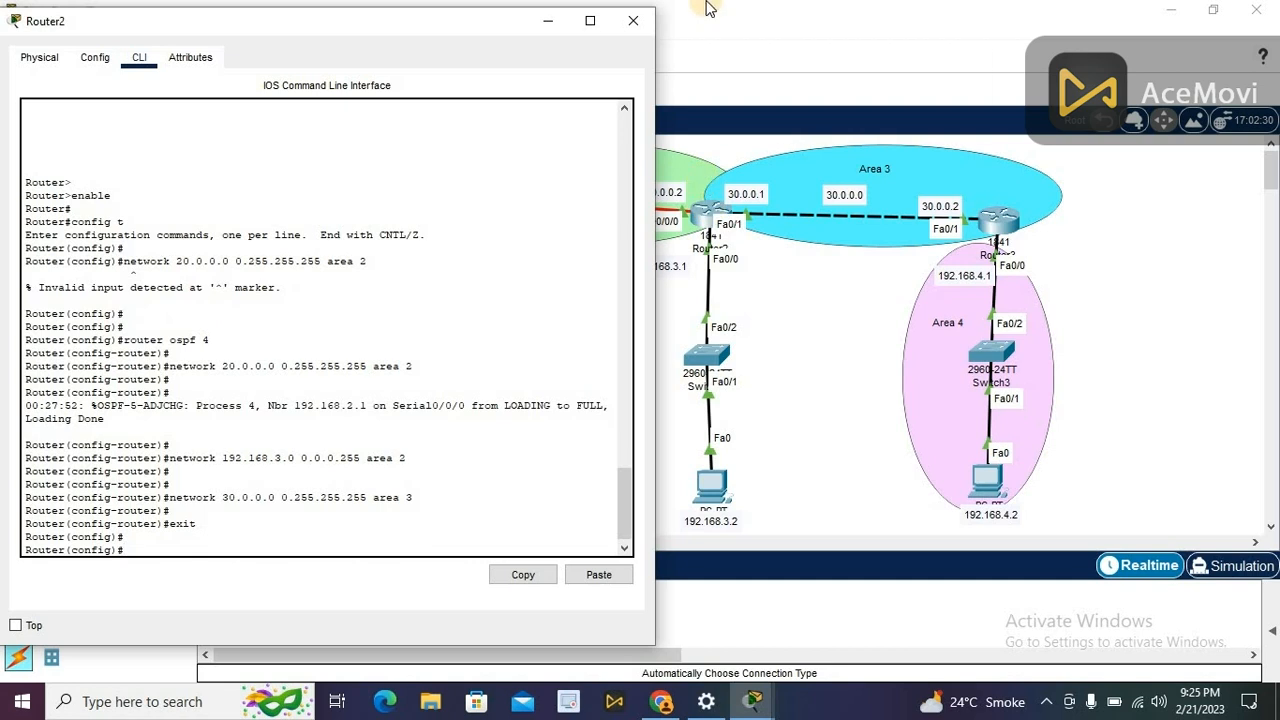
{"action": "left_click", "coordinate": [633, 20]}
Step: Open Router3's command line beside the Area 4 devices and enter global configuration mode with enable and config t
{"action": "left_click", "coordinate": [1000, 218]}
{"action": "left_click_drag", "start_coordinate": [711, 54], "coordinate": [529, 4]}
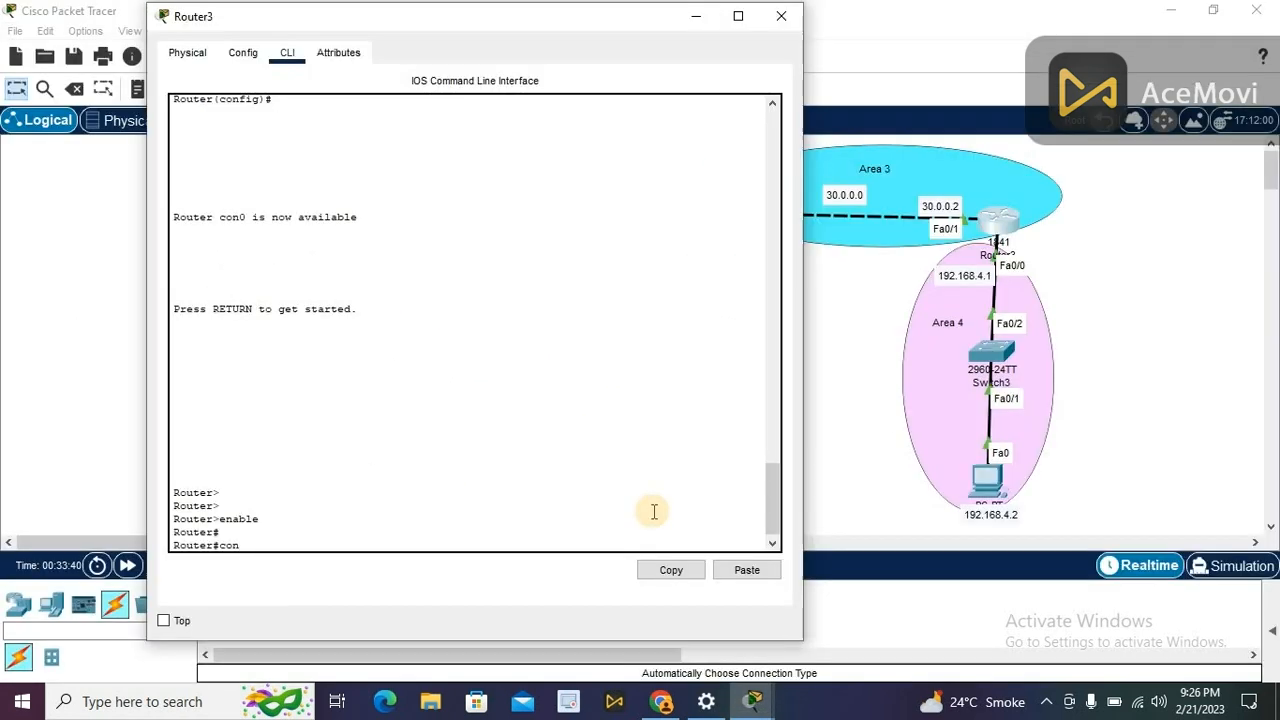
{"action": "type", "text": "fig t"}
{"action": "key", "text": "Return"}
{"action": "key", "text": "Return"}
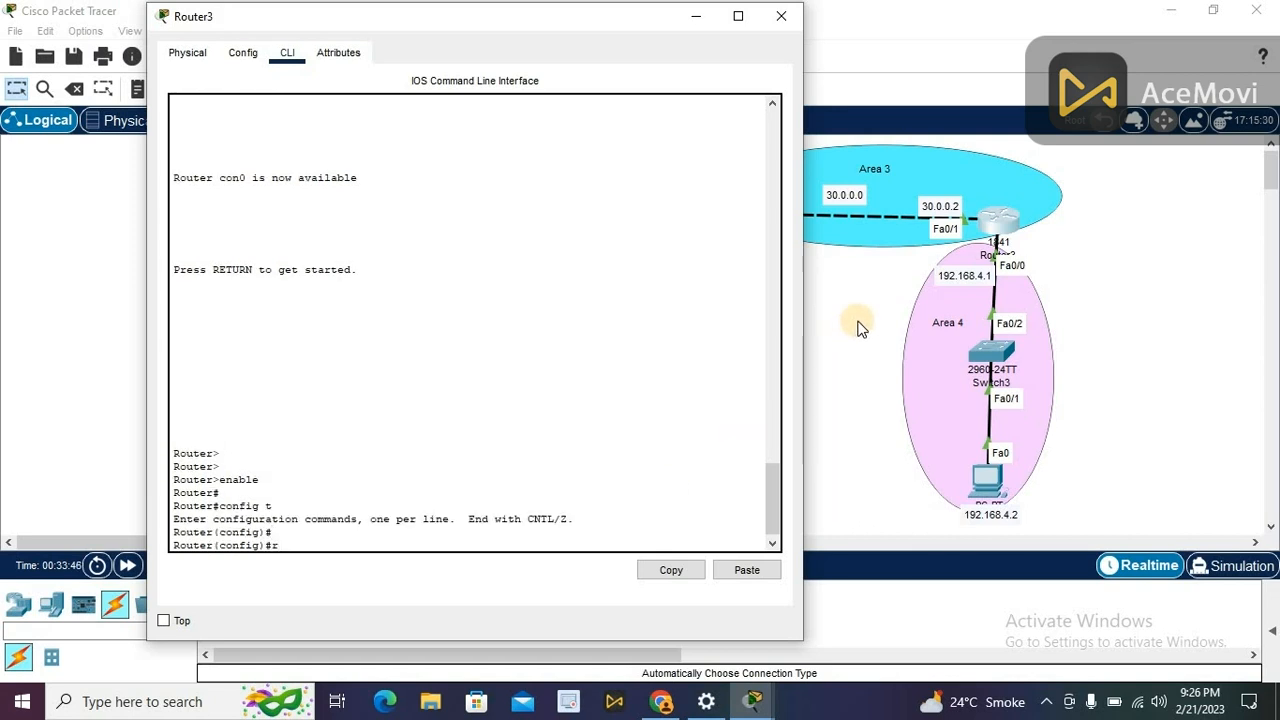
Step: Start OSPF process 5 on Router3 and add network 30.0.0.0 with wildcard 0.255.255.255 in area 3
{"action": "type", "text": "outer ospf"}
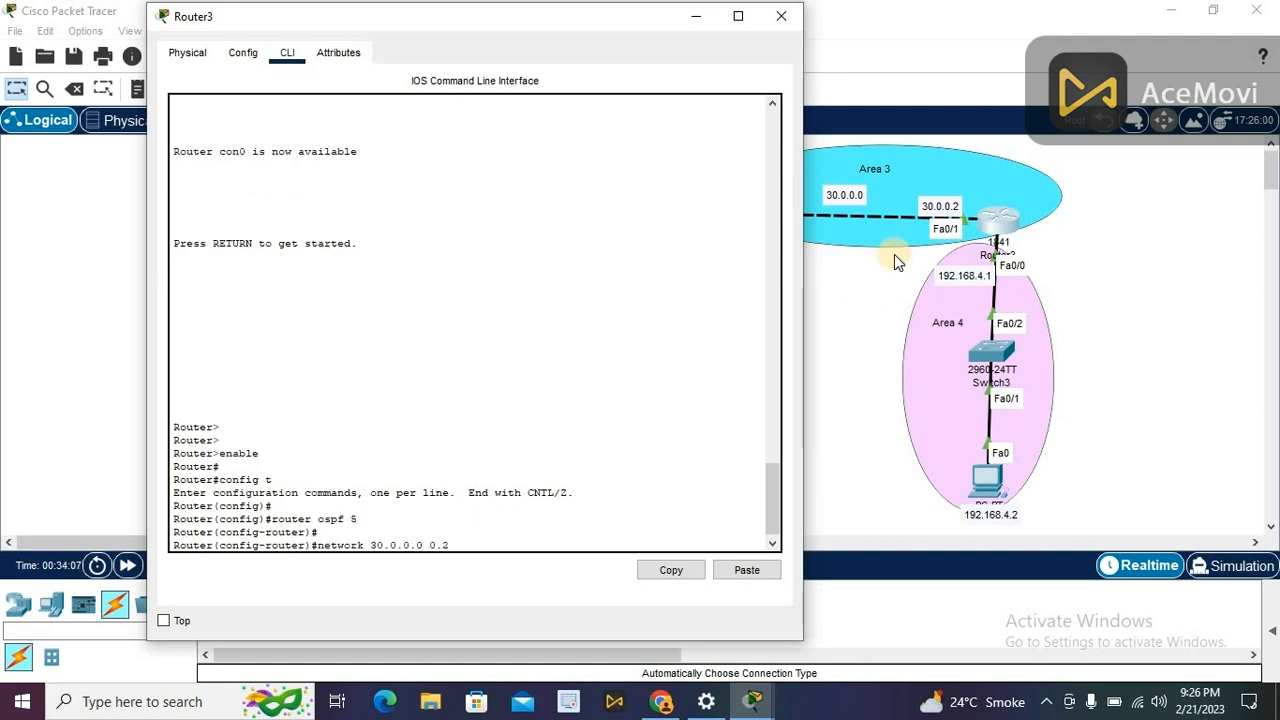
{"action": "type", "text": "55255."}
{"action": "key", "text": "BackSpace"}
{"action": "key", "text": "BackSpace"}
{"action": "key", "text": "BackSpace"}
{"action": "type", "text": ".255.2"}
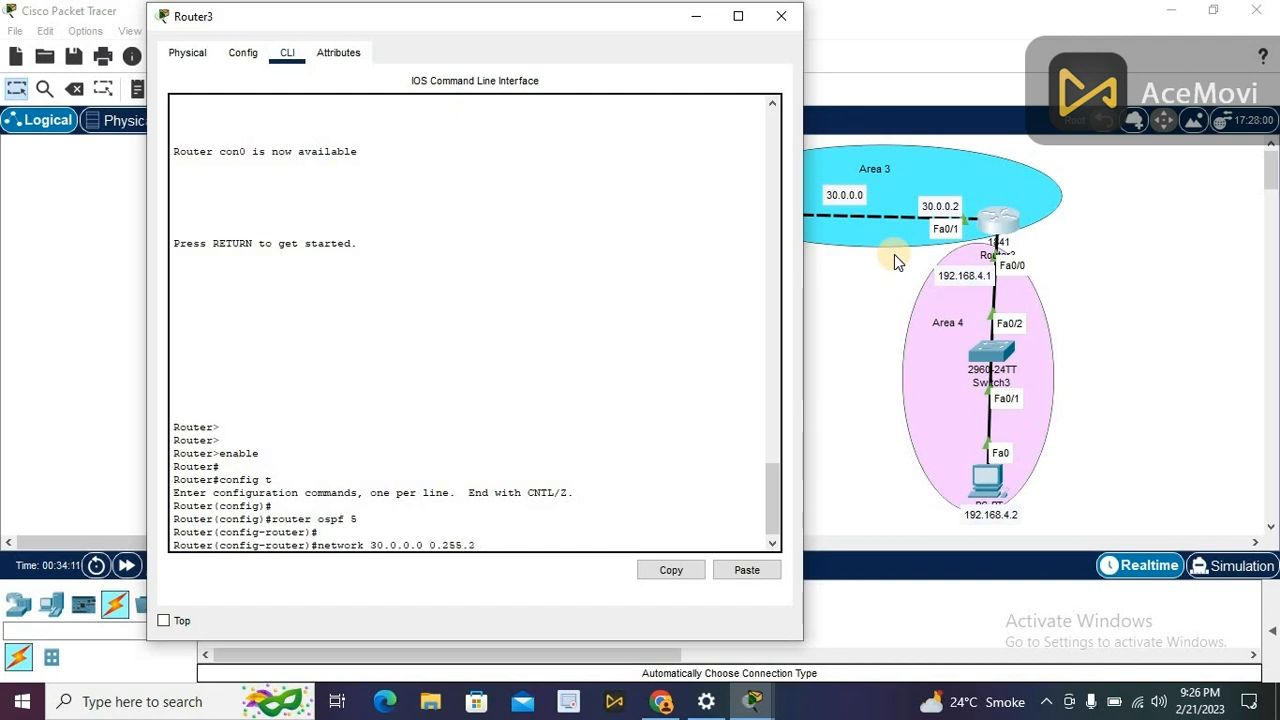
{"action": "type", "text": "55"}
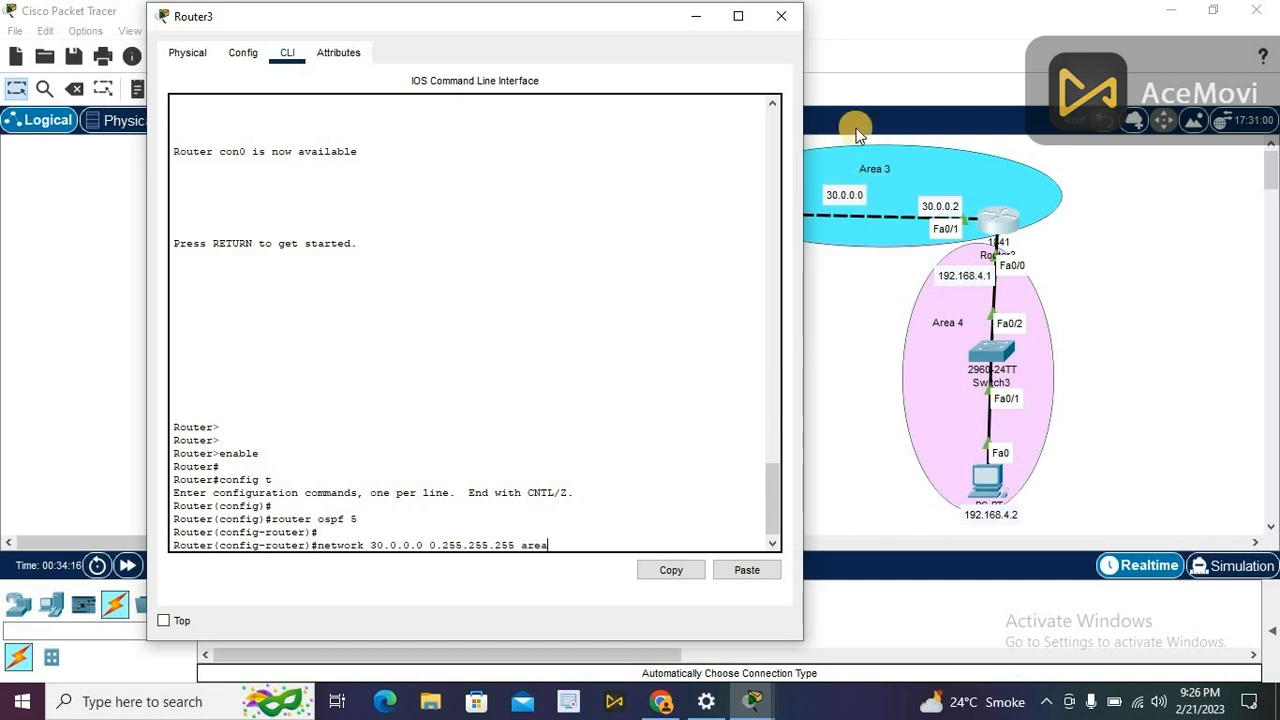
{"action": "type", "text": " area 3"}
{"action": "key", "text": "Return"}
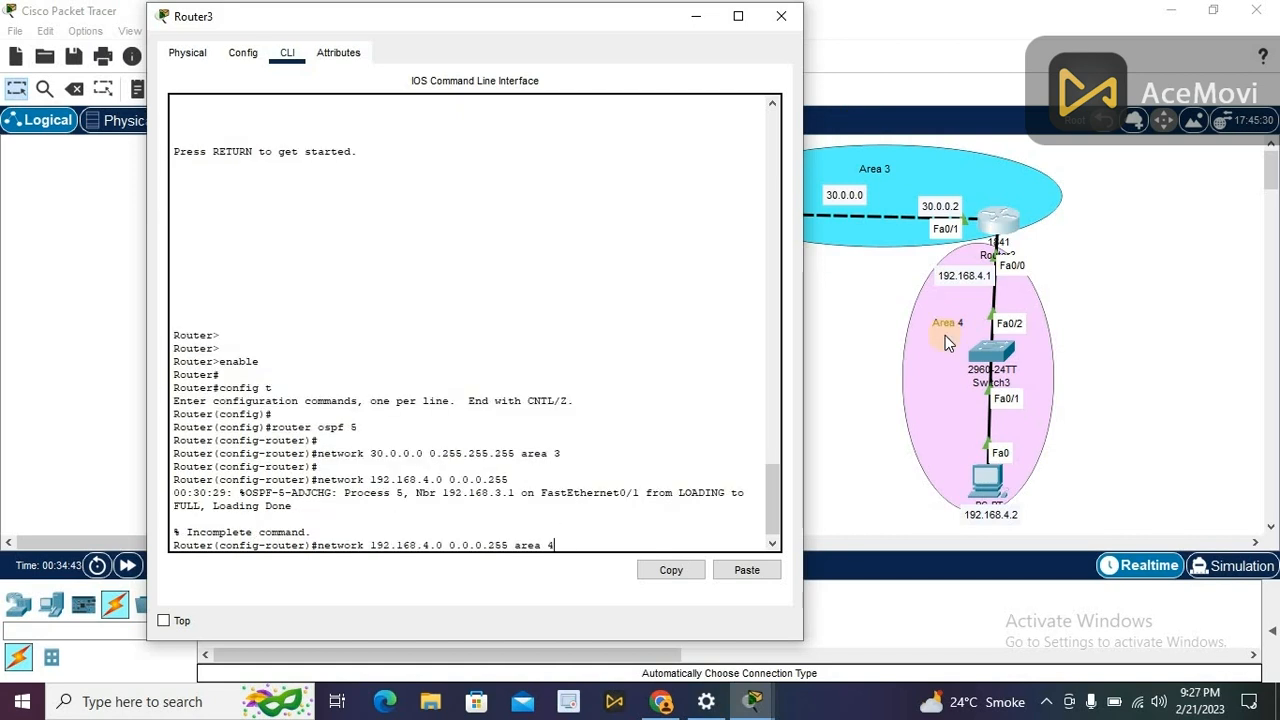
Step: Add network 192.168.4.0 with wildcard 0.0.0.255 to Router3's OSPF process in area 4, then exit router configuration mode
{"action": "key", "text": "Return"}
{"action": "key", "text": "Return"}
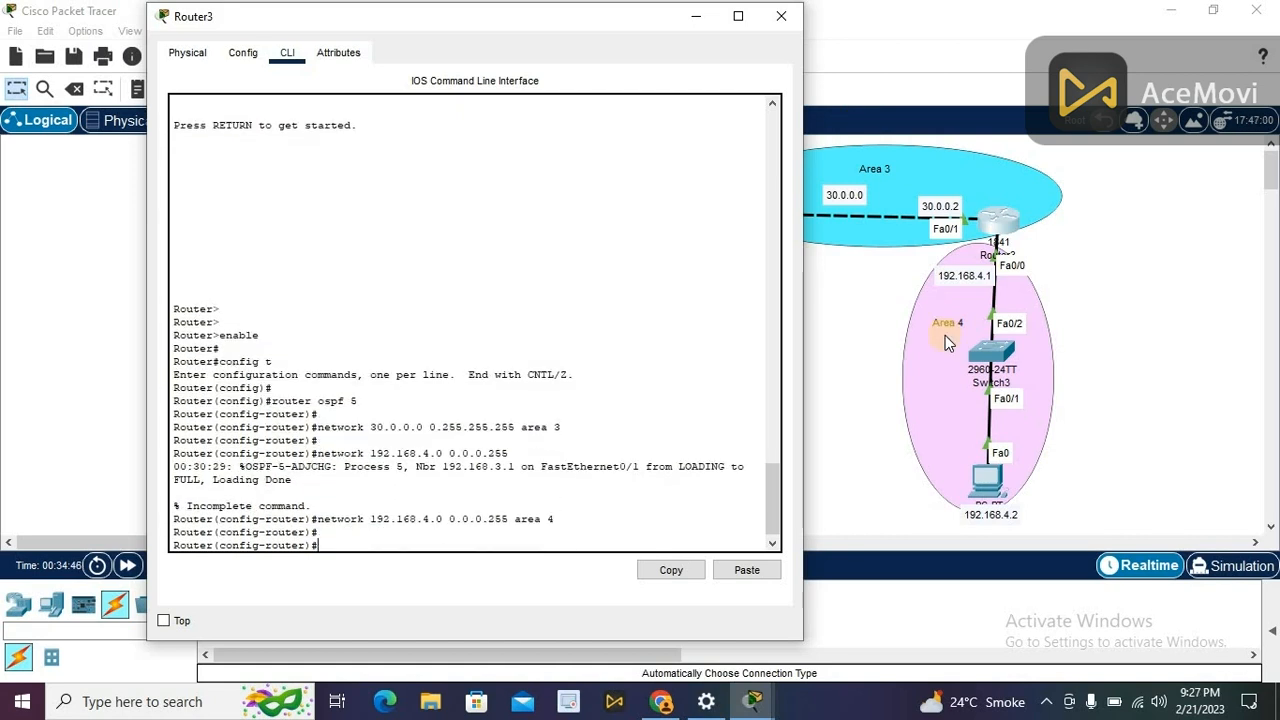
{"action": "type", "text": "exit"}
{"action": "key", "text": "Return"}
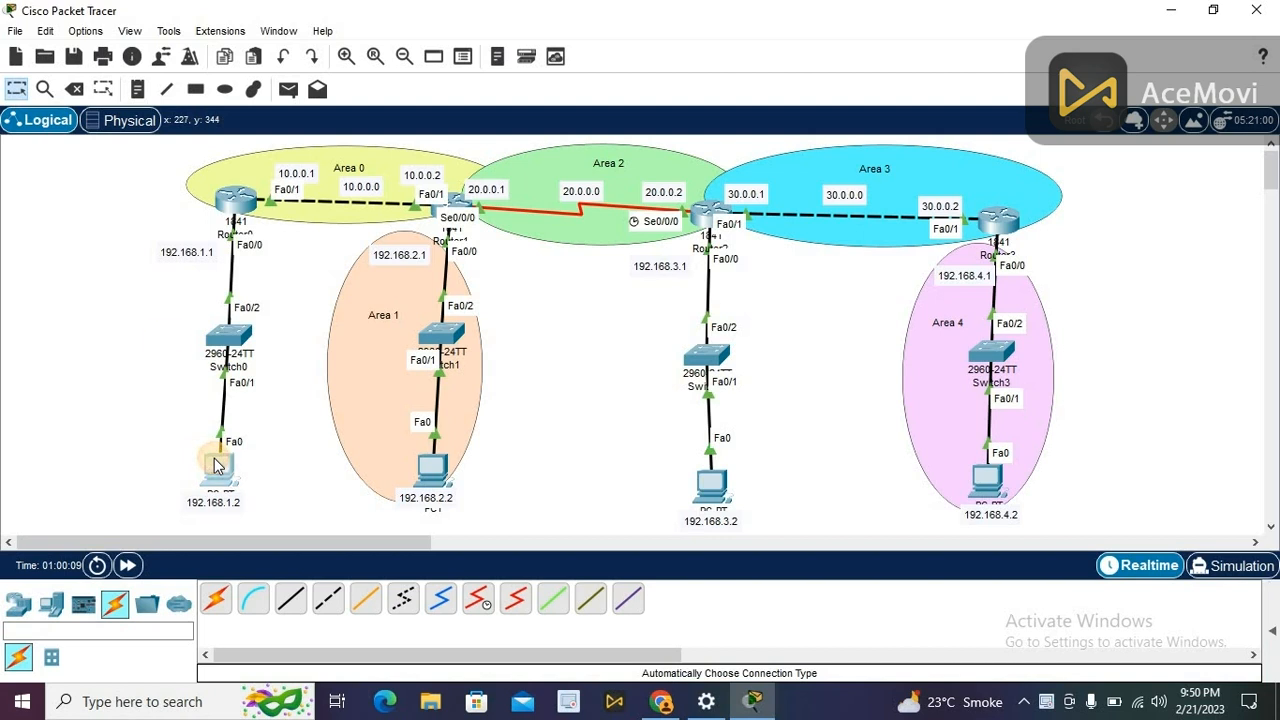
Step: Open PC0's Command Prompt beside the topology and ping PC2 at 192.168.3.2
{"action": "left_click", "coordinate": [215, 460]}
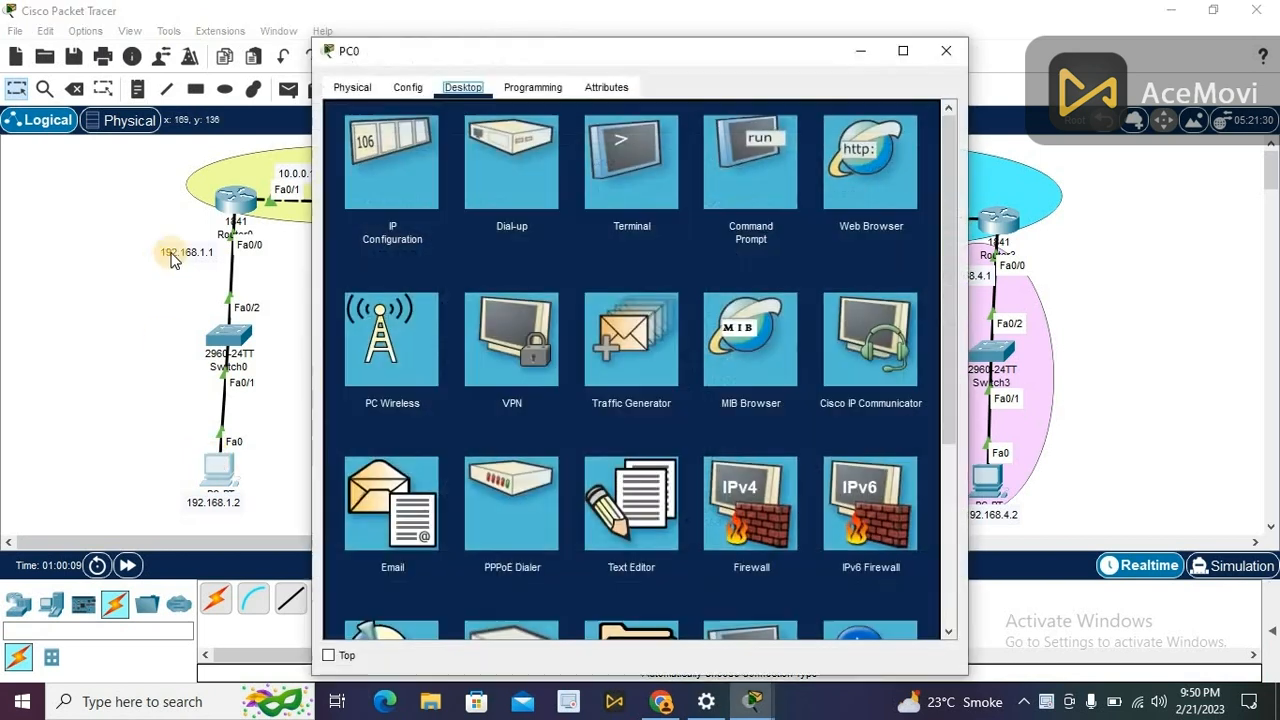
{"action": "left_click", "coordinate": [745, 170]}
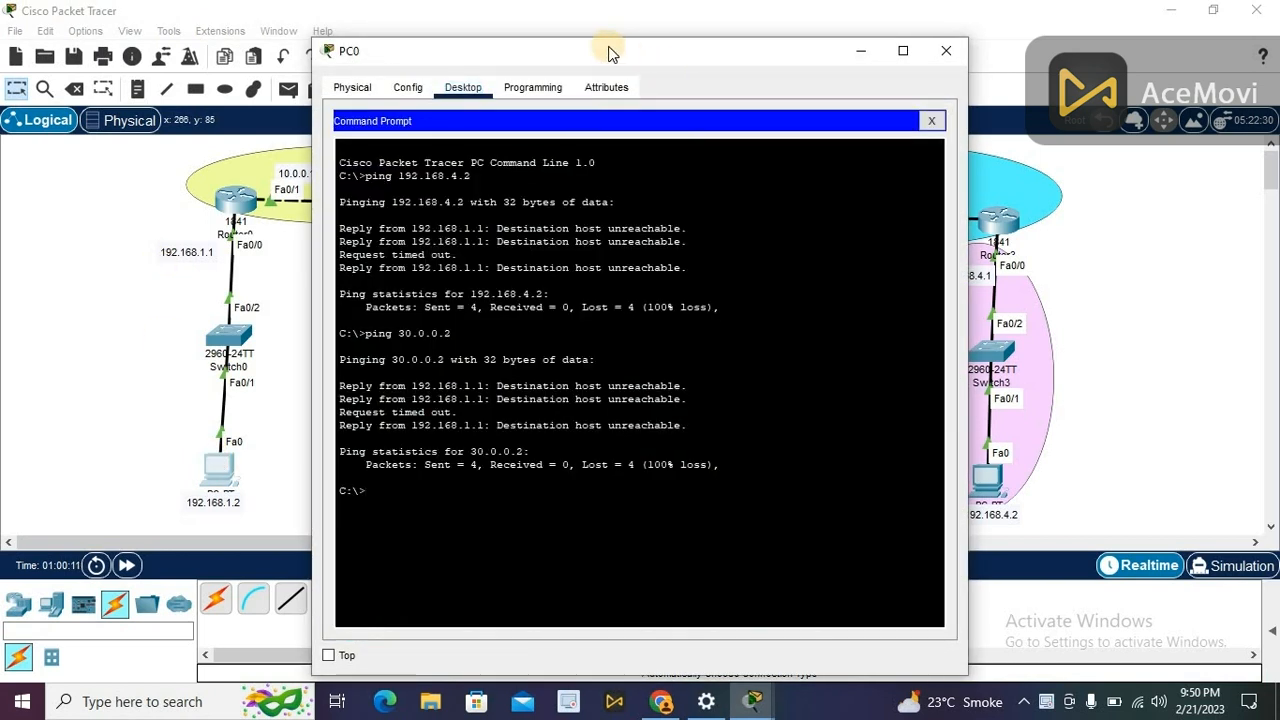
{"action": "left_click_drag", "start_coordinate": [612, 52], "coordinate": [1050, 16]}
{"action": "type", "text": "ping 192.168.3"}
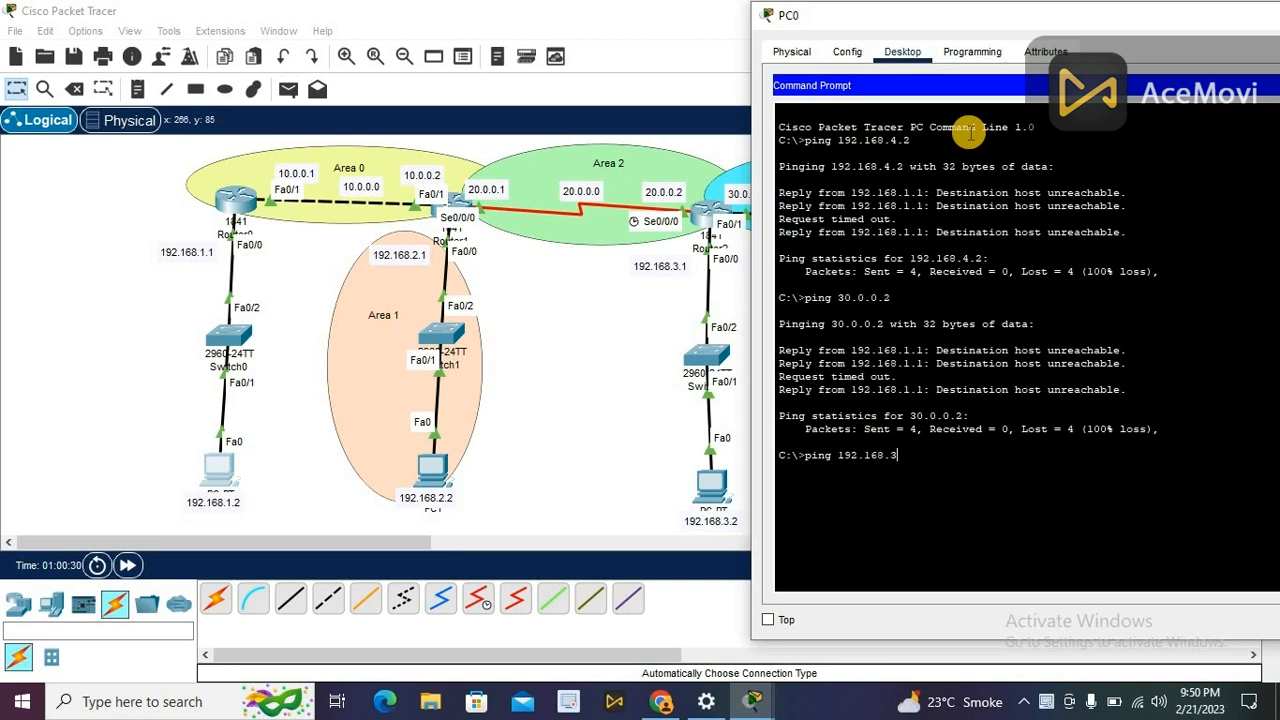
{"action": "type", "text": ".2"}
{"action": "key", "text": "Return"}
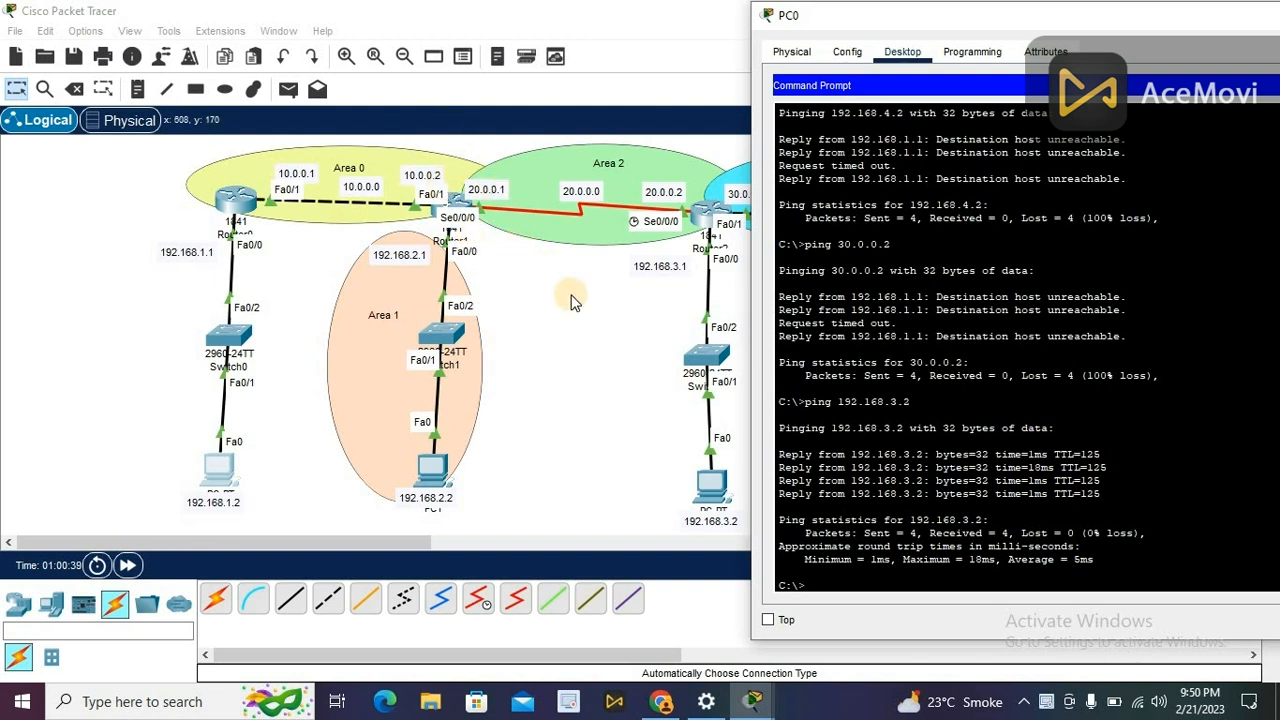
Step: Ping the Area 2 network address 20.0.0.0 from PC0
{"action": "type", "text": "ping 20"}
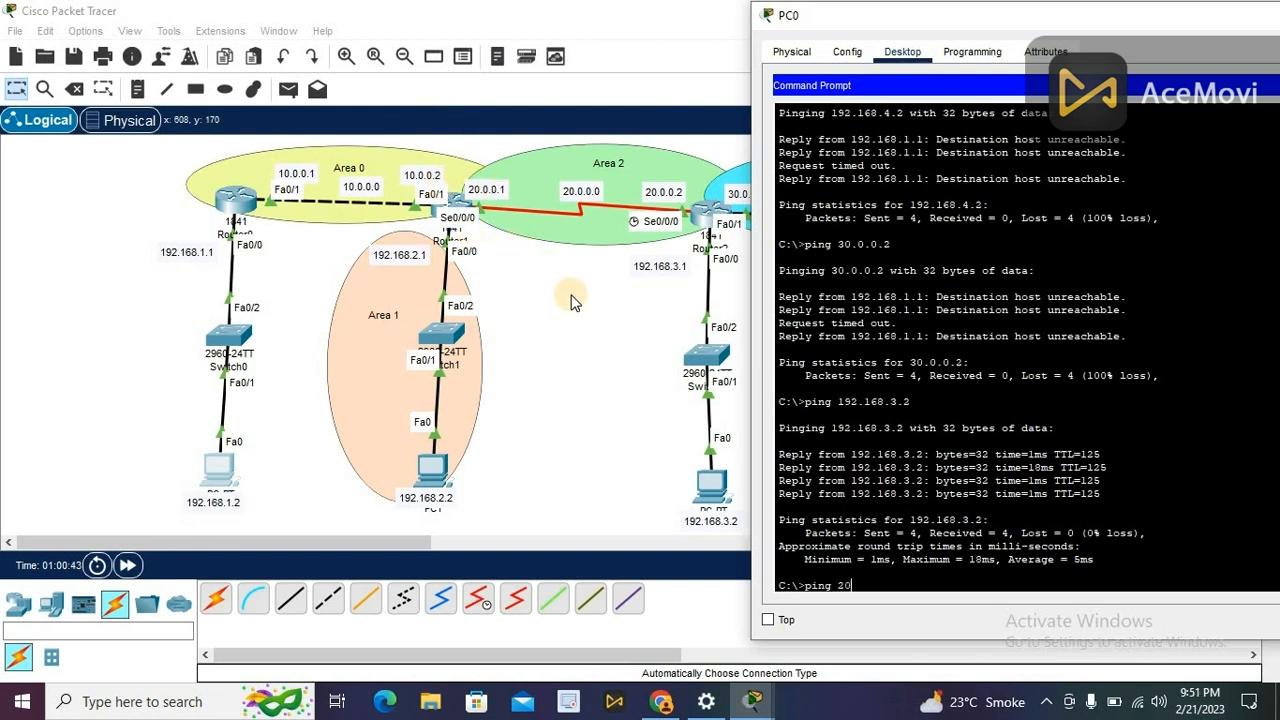
{"action": "type", "text": ".0.0.0"}
{"action": "key", "text": "Return"}
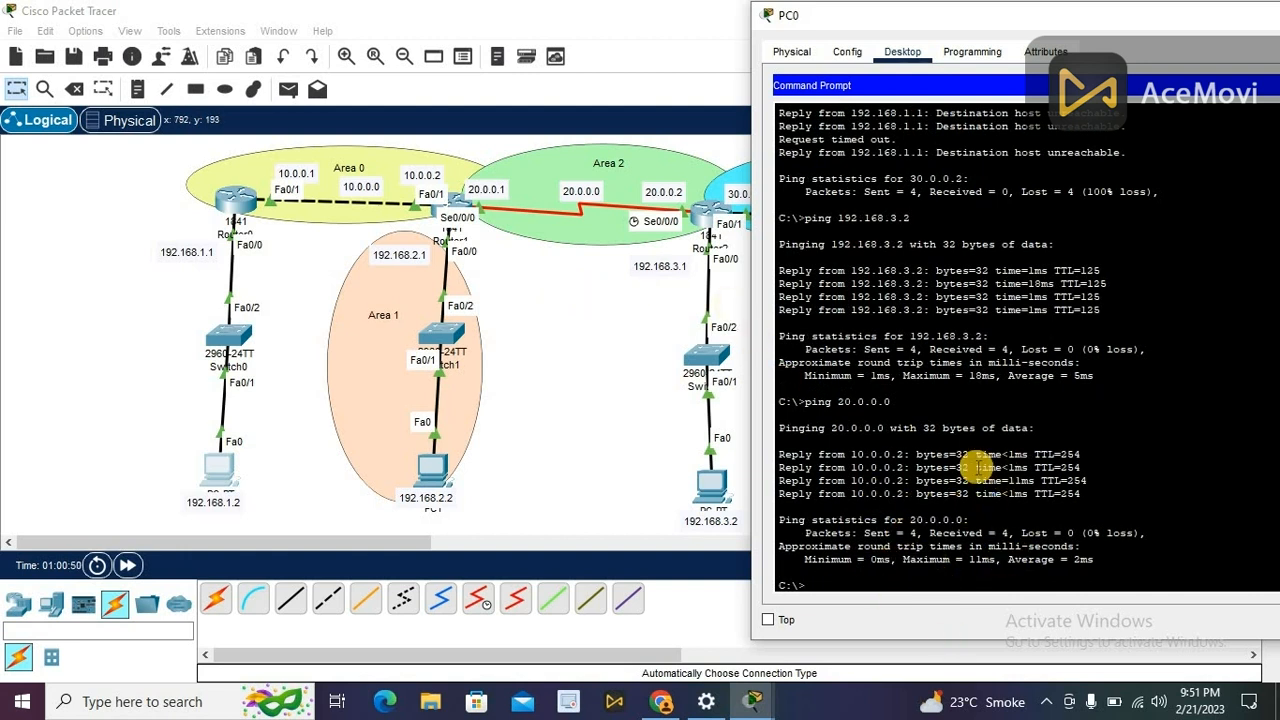
Step: Open PC2's Command Prompt and ping Router0's Area 0 interface at 10.0.0.1
{"action": "left_click", "coordinate": [668, 315]}
{"action": "left_click", "coordinate": [710, 482]}
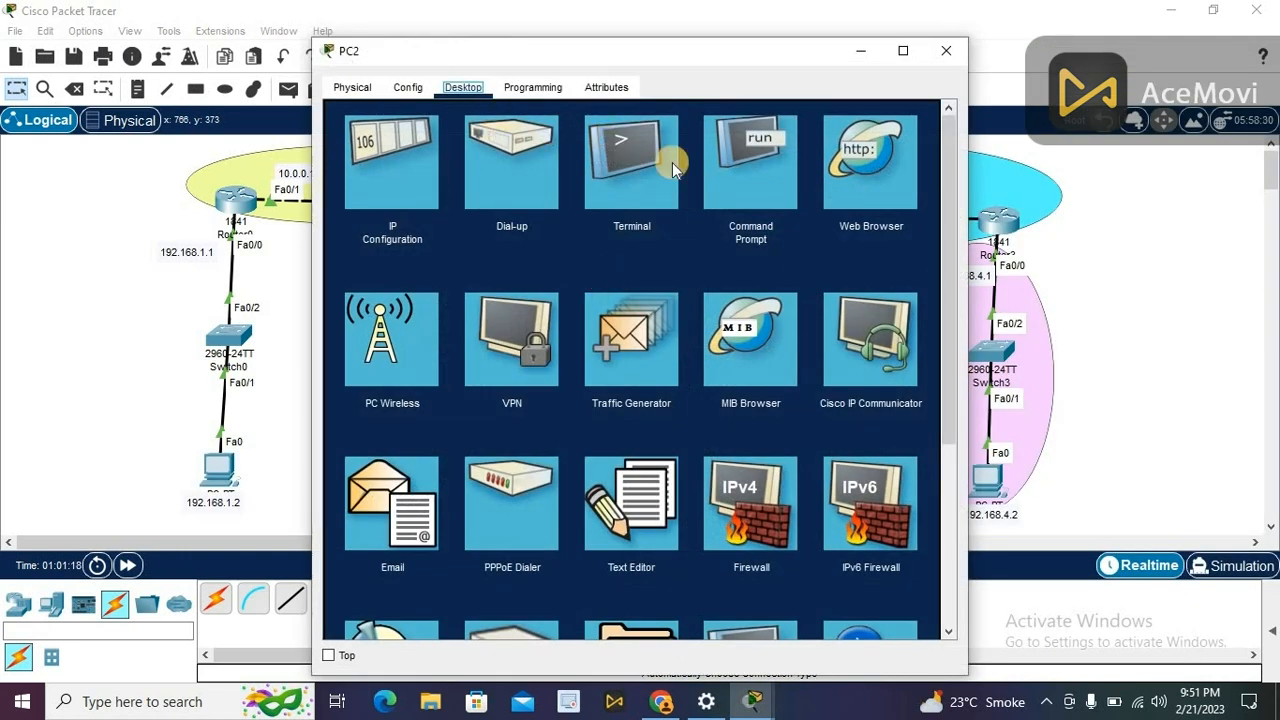
{"action": "left_click", "coordinate": [741, 167]}
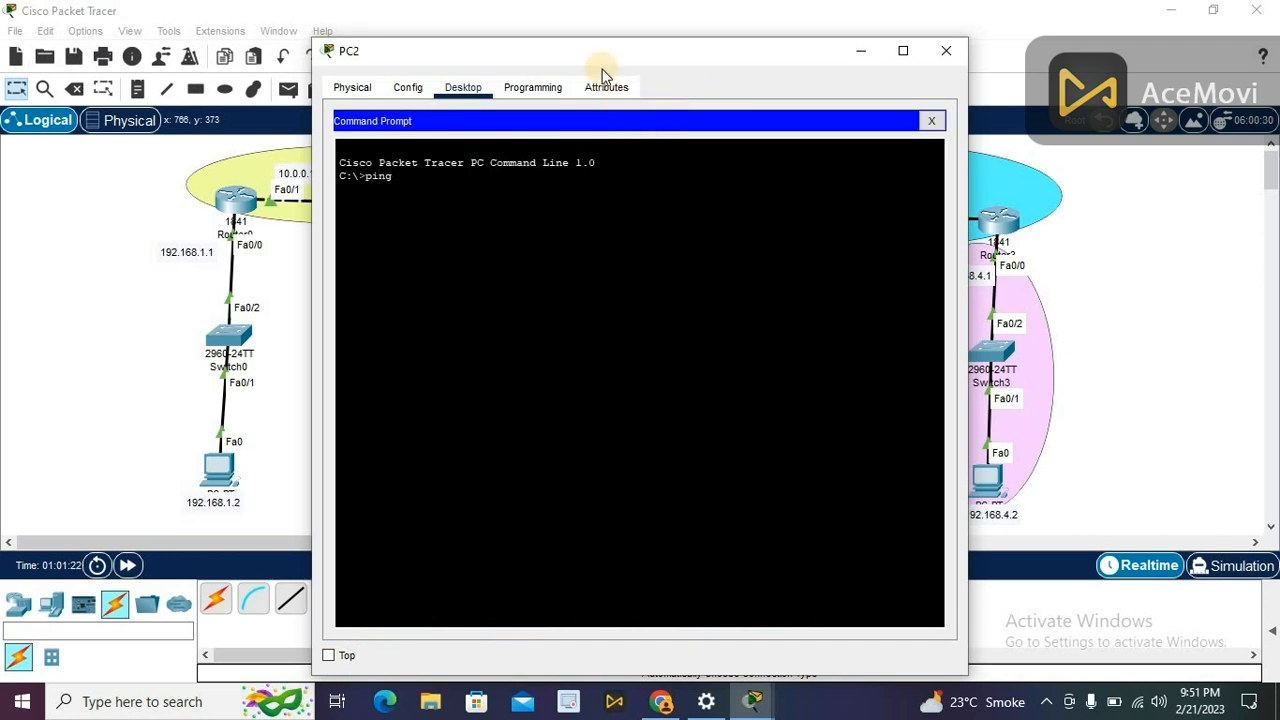
{"action": "left_click_drag", "start_coordinate": [613, 48], "coordinate": [828, 38]}
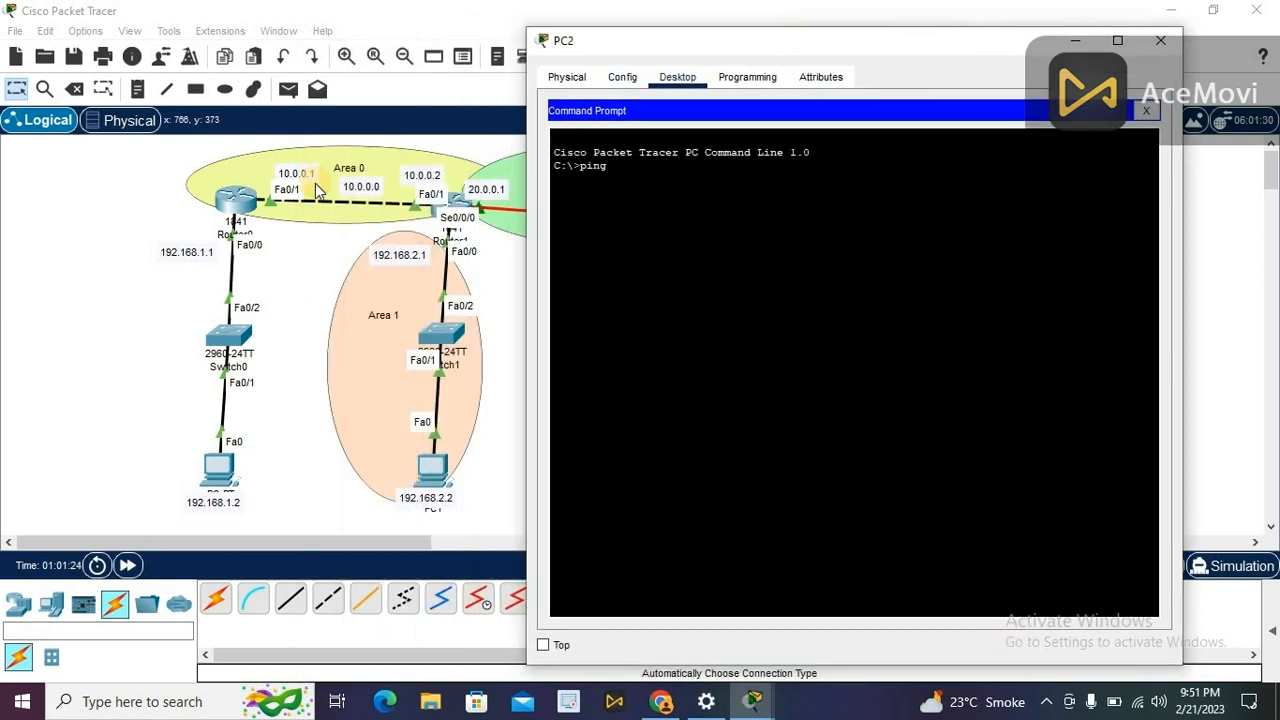
{"action": "type", "text": "ping 1"}
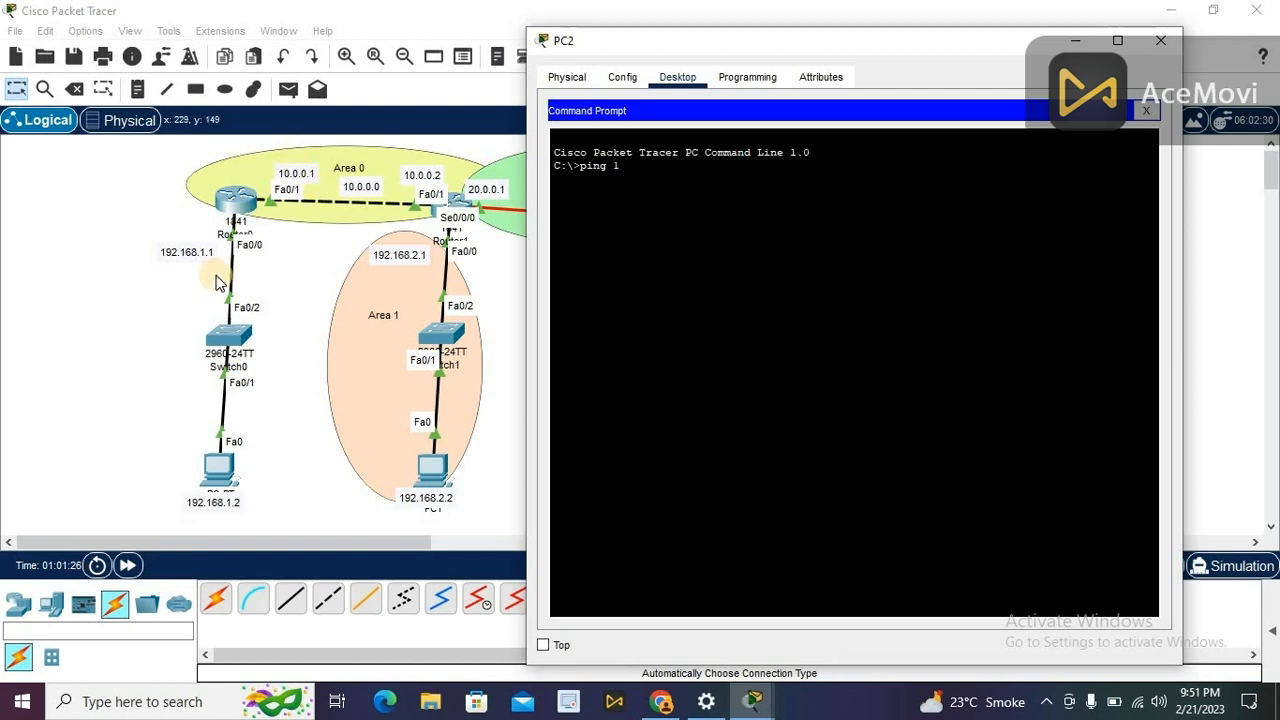
{"action": "type", "text": "0.0.0.1"}
{"action": "key", "text": "Return"}
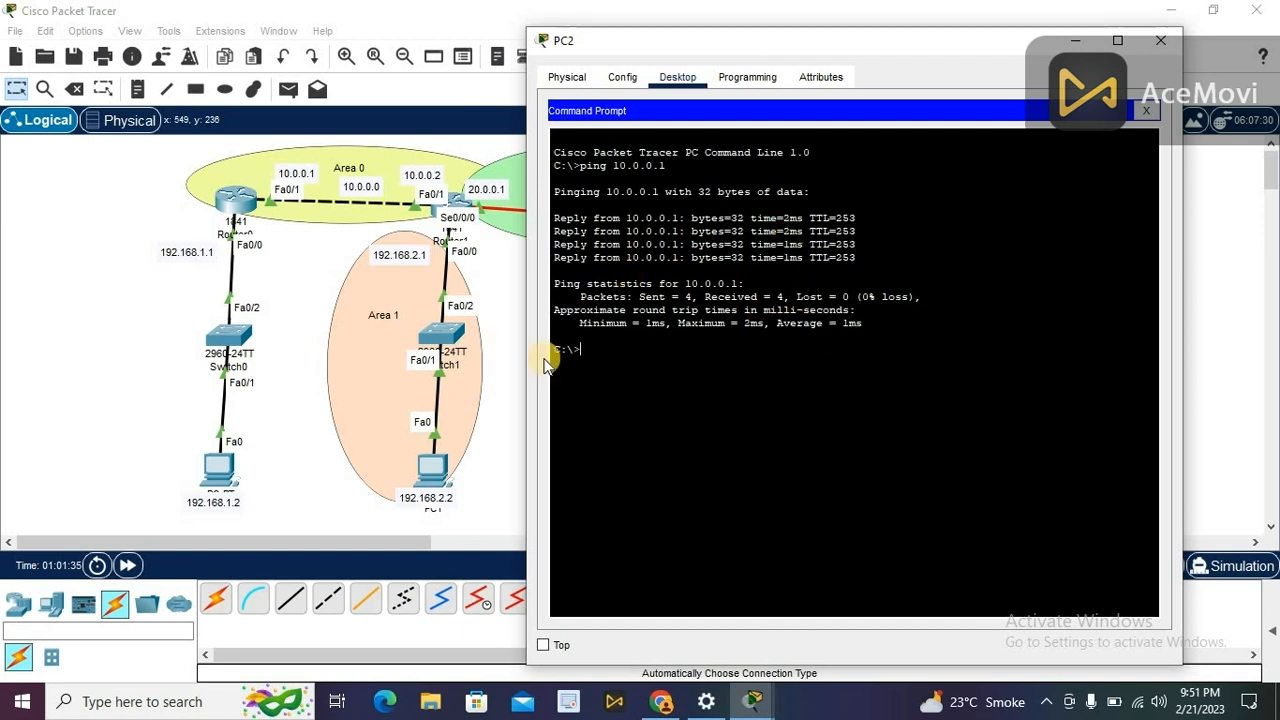
Step: Ping PC1 at 192.168.2.2 from PC2, then close the Command Prompt and the PC2 window
{"action": "type", "text": "ping 192.168.2.3"}
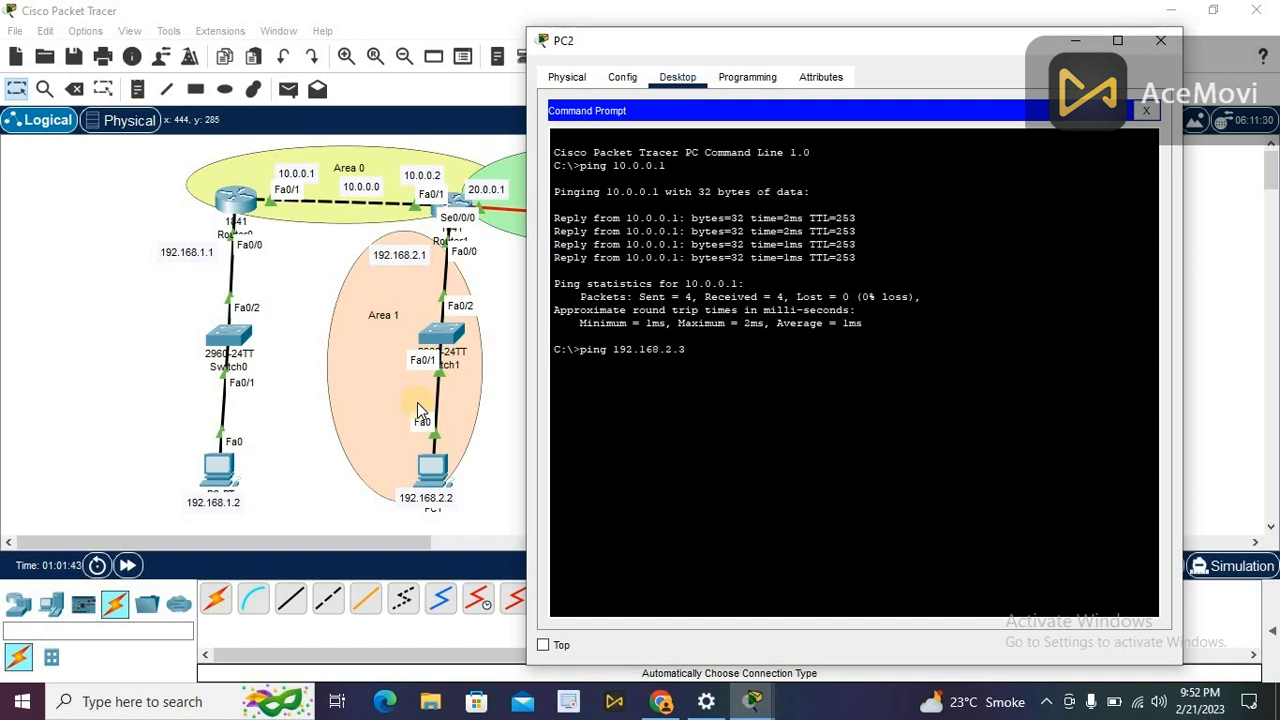
{"action": "key", "text": "BackSpace"}
{"action": "type", "text": "2"}
{"action": "key", "text": "Return"}
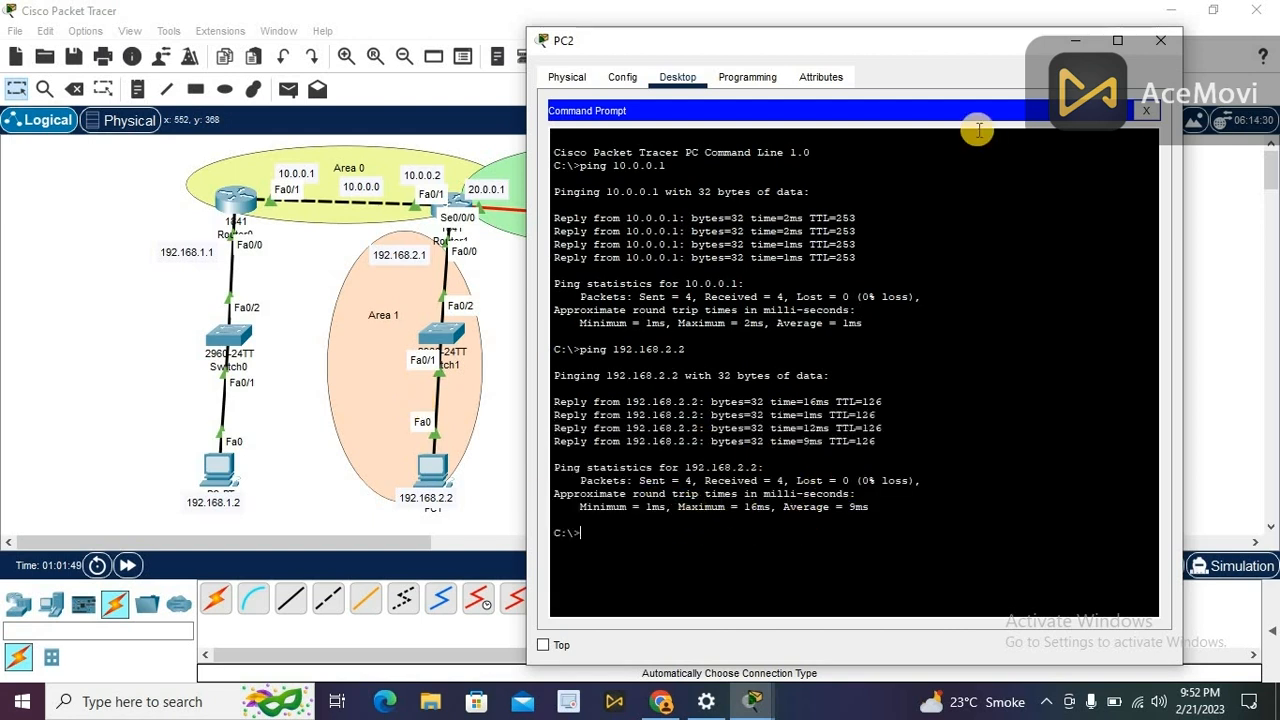
{"action": "left_click", "coordinate": [1149, 110]}
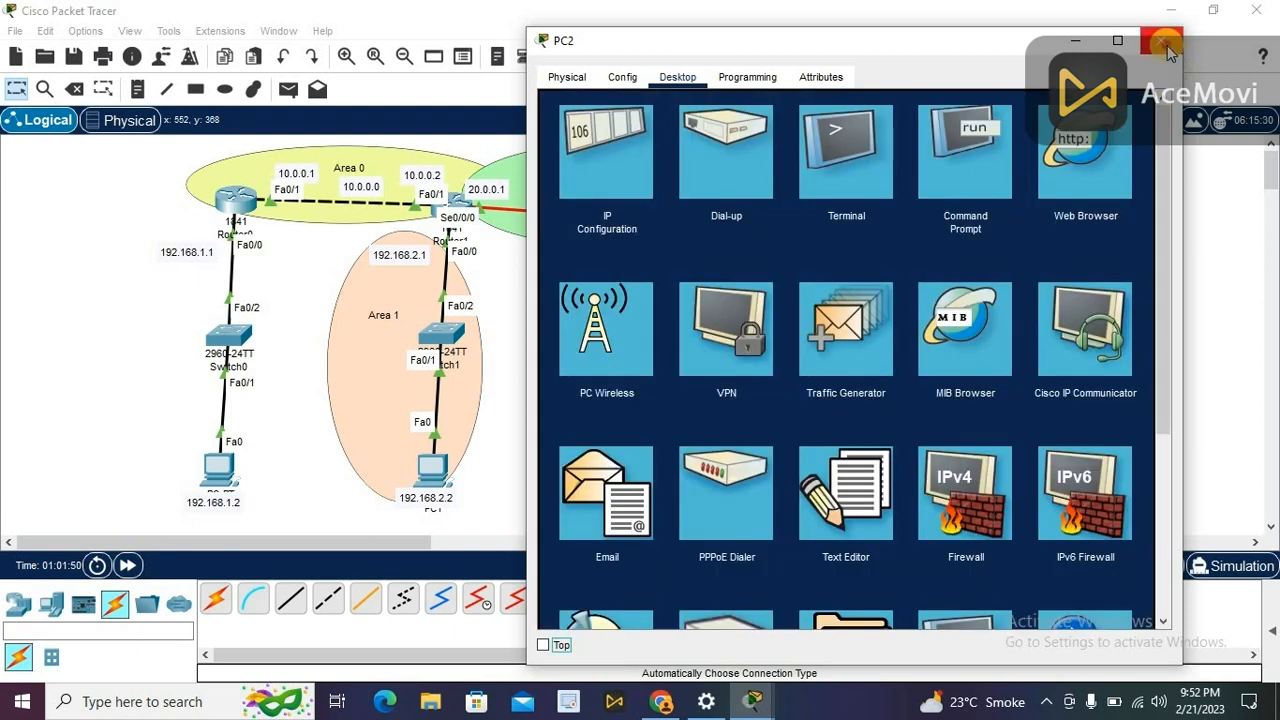
{"action": "left_click", "coordinate": [1166, 44]}
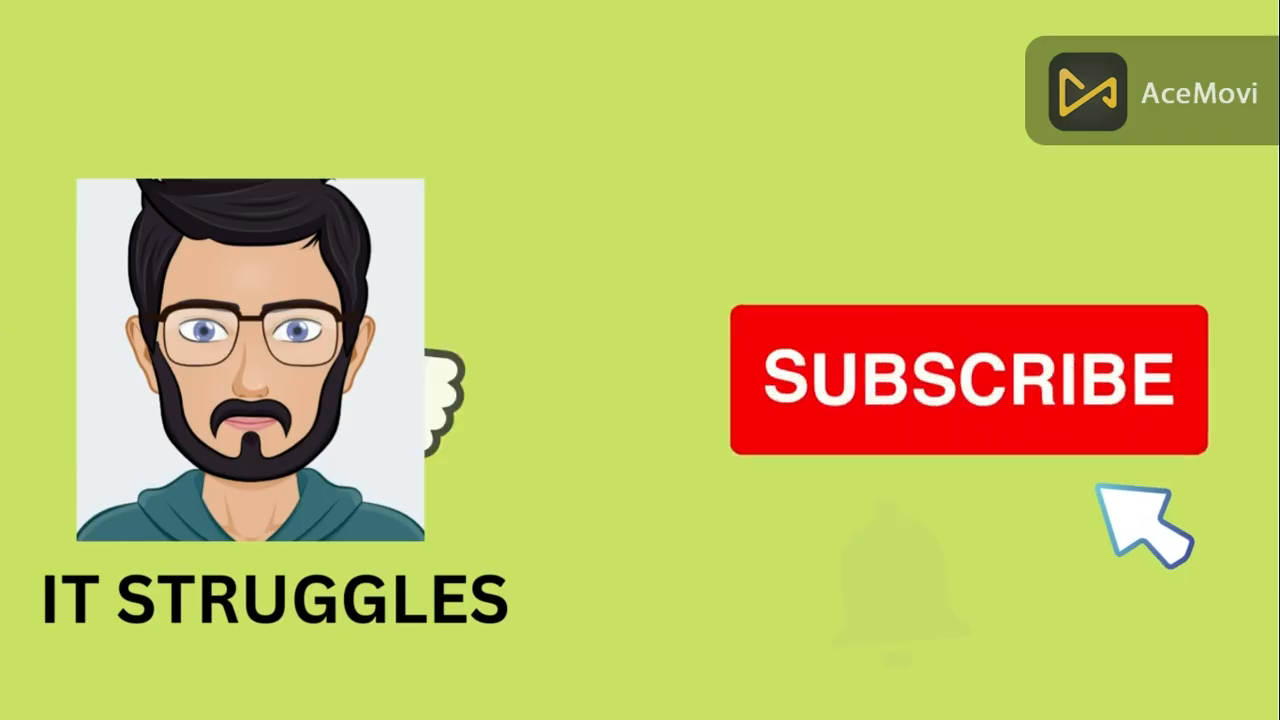